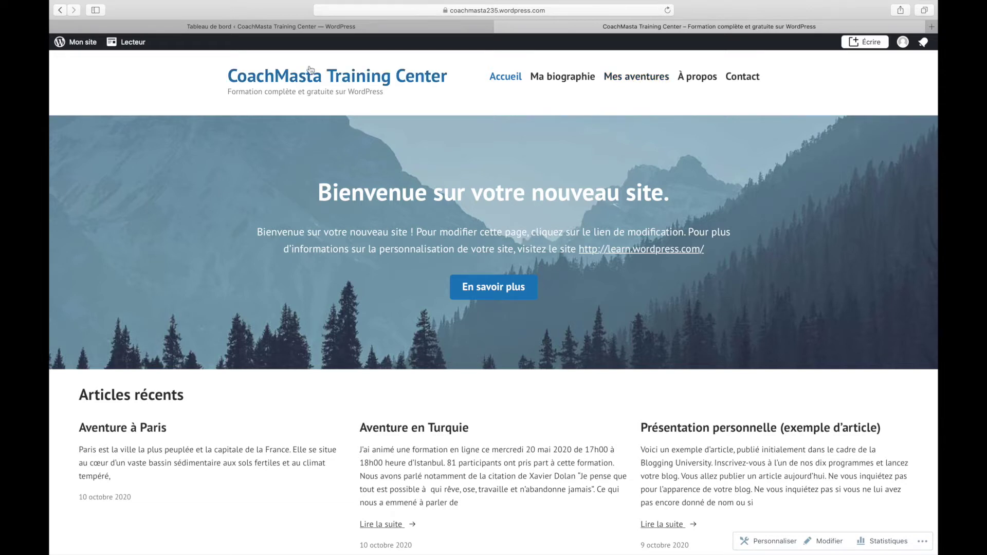
# Step: Return to the site's dashboard and open the menu management page
pyautogui.click(314, 30)
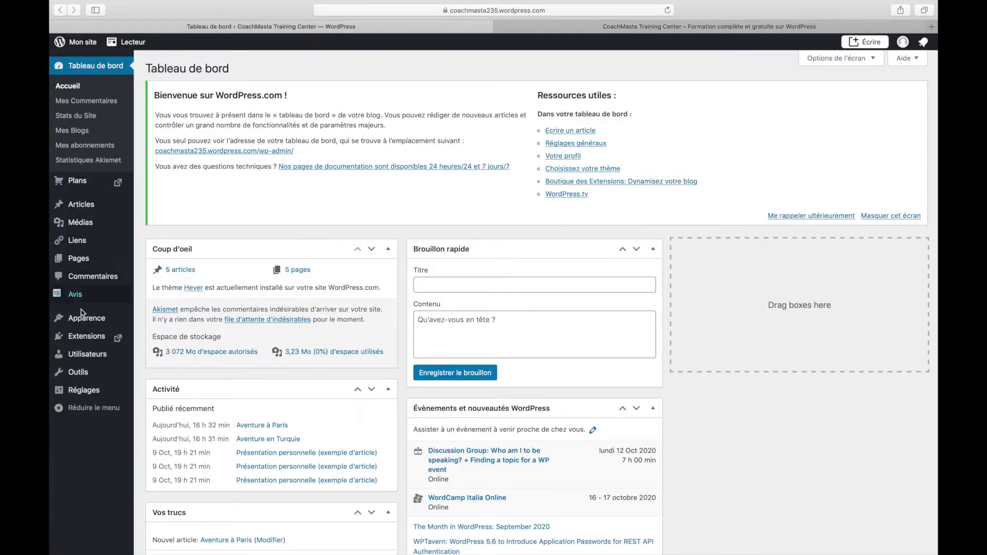
pyautogui.moveTo(86, 322)
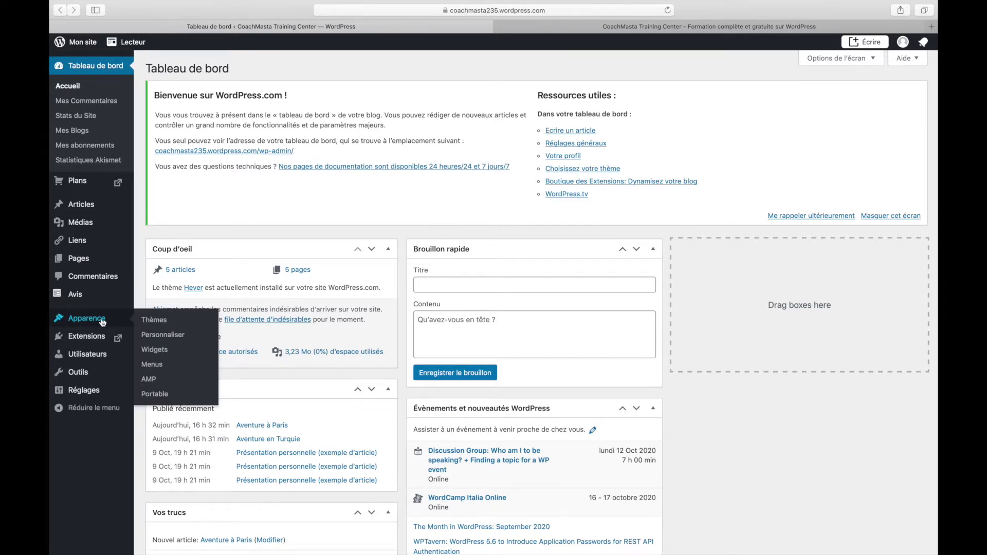
pyautogui.click(151, 368)
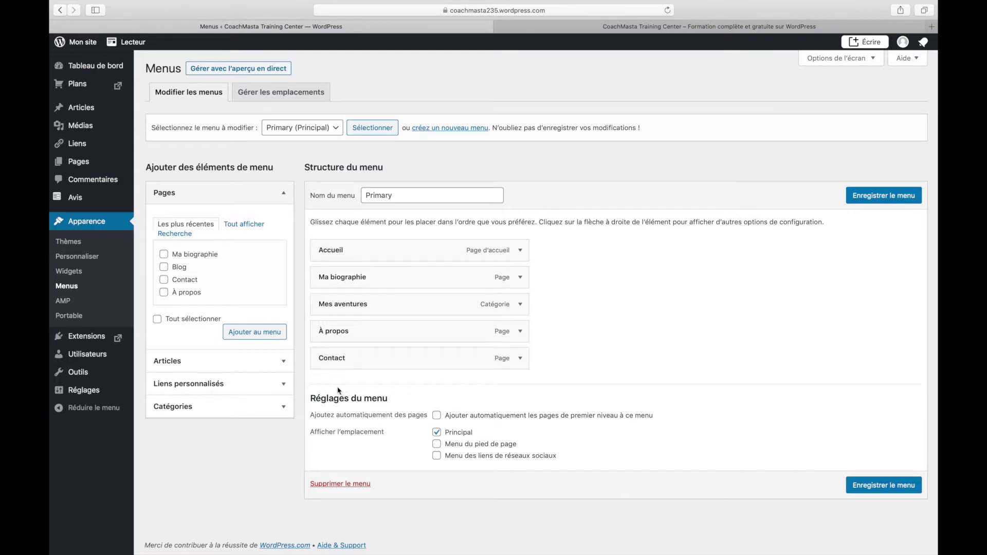
pyautogui.click(192, 384)
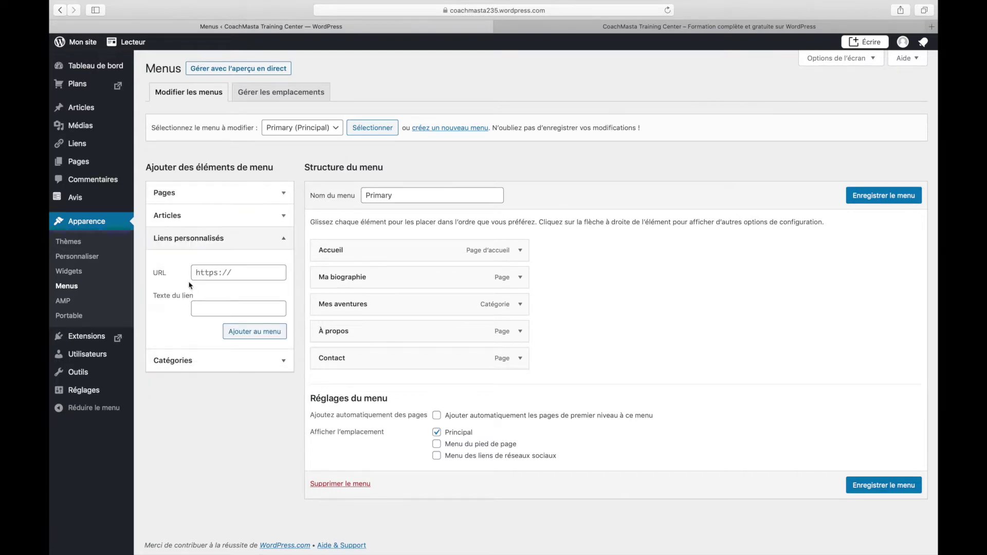
pyautogui.click(223, 273)
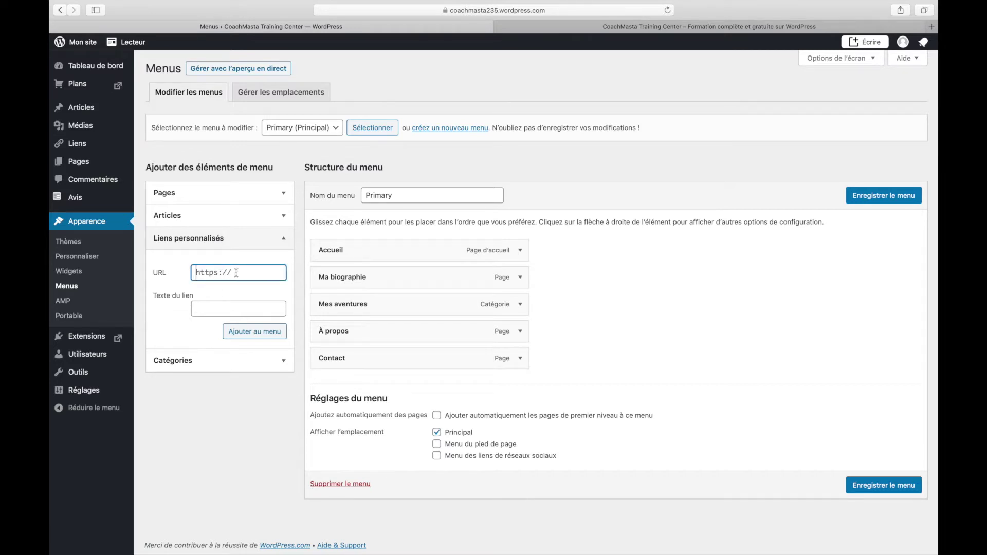
pyautogui.write('http')
pyautogui.write('://diplo')
pyautogui.press('BackSpace')
pyautogui.press('BackSpace')
pyautogui.press('BackSpace')
pyautogui.write('whit')
pyautogui.press('super+t')
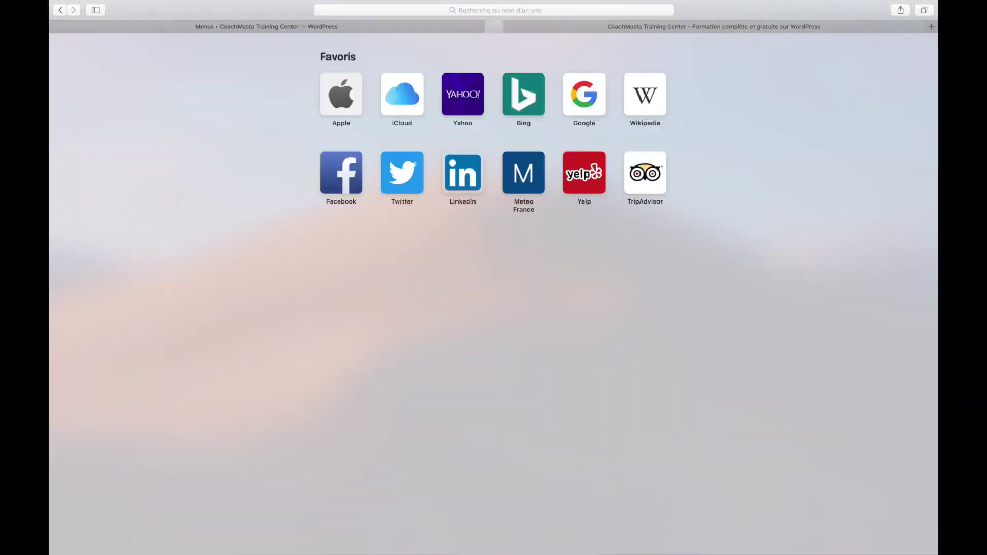
pyautogui.write('whit')
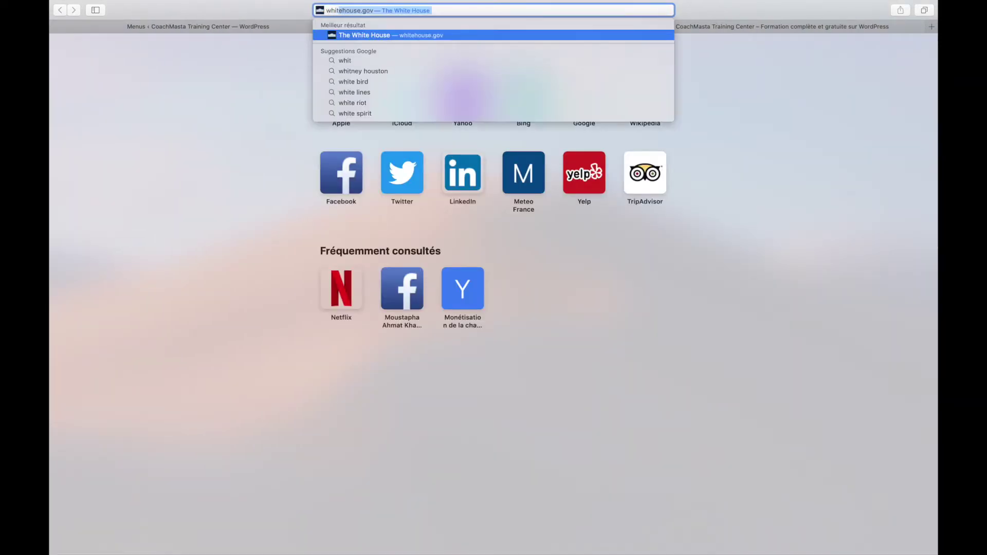
pyautogui.press('super+a')
pyautogui.press('super+w')
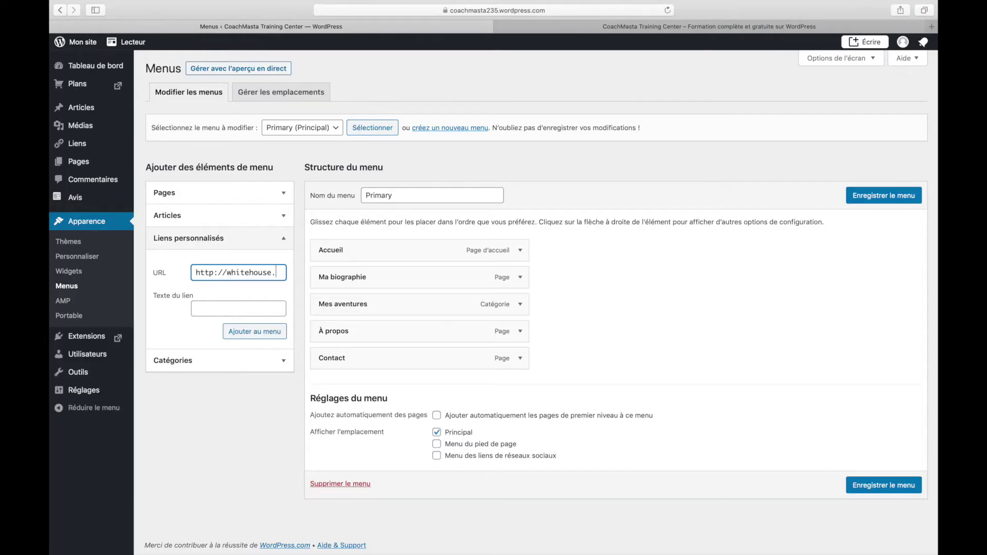
pyautogui.write('.gov')
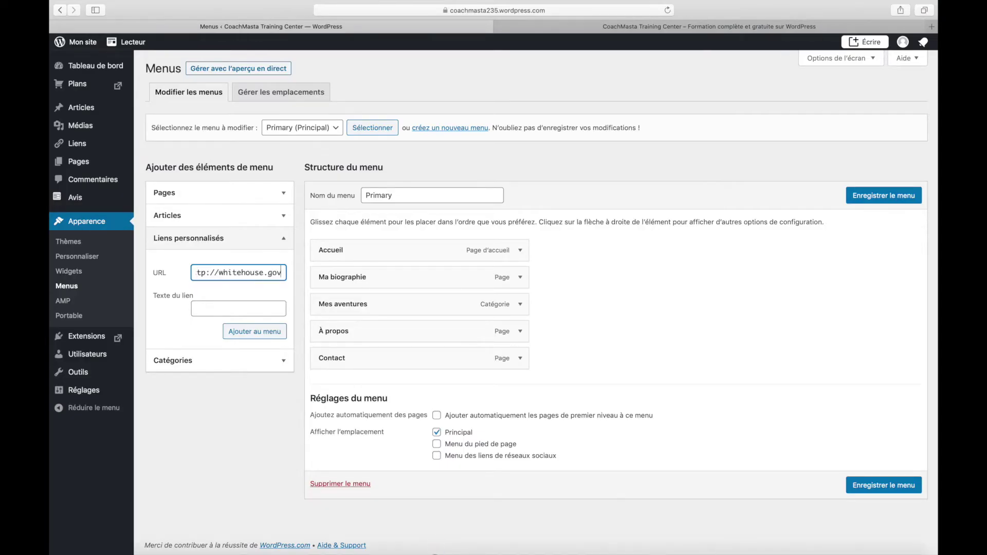
pyautogui.moveTo(220, 276); pyautogui.dragTo(183, 277)
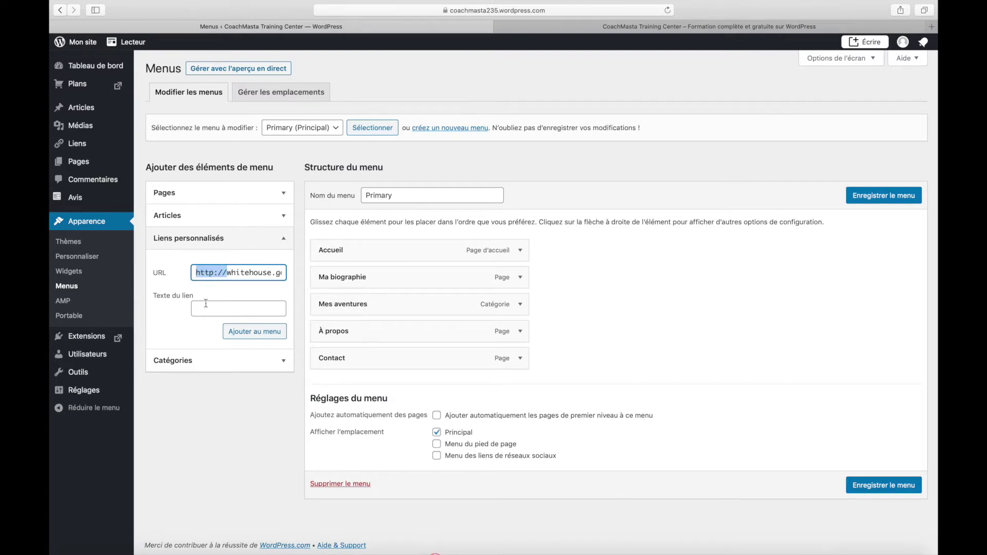
# Step: Set the custom link's text to "Maison blanche" and add the link to the Primary menu
pyautogui.click(209, 308)
pyautogui.write('Maison bla')
pyautogui.write('che')
pyautogui.click(233, 308)
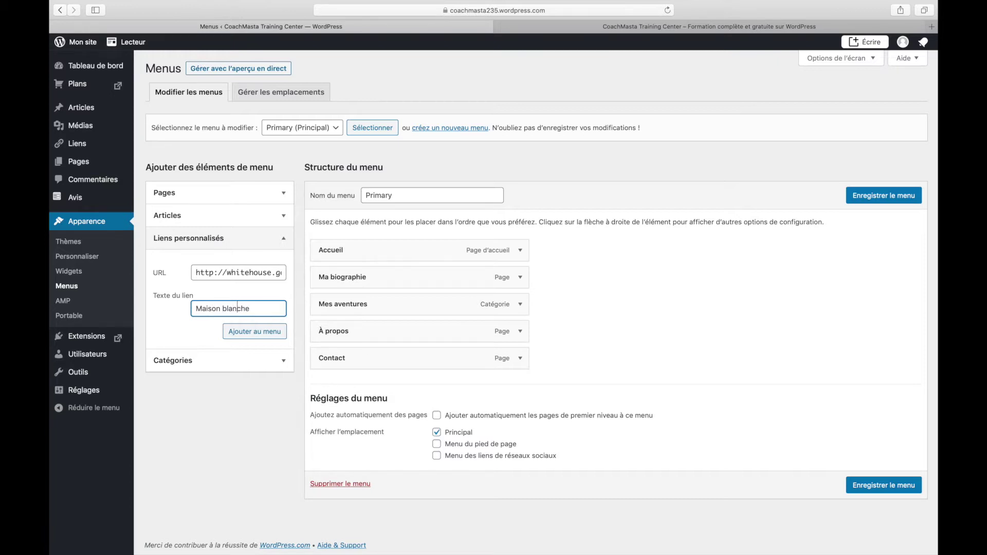
pyautogui.click(250, 333)
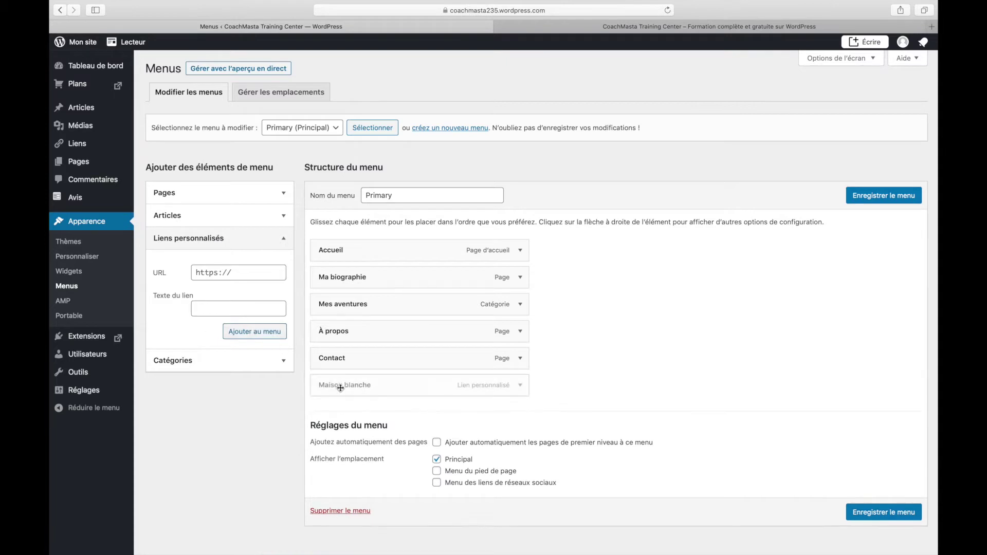
# Step: Expand the Maison blanche item to review its settings and save the Primary menu
pyautogui.click(520, 386)
pyautogui.scroll(-3, 571, 388)
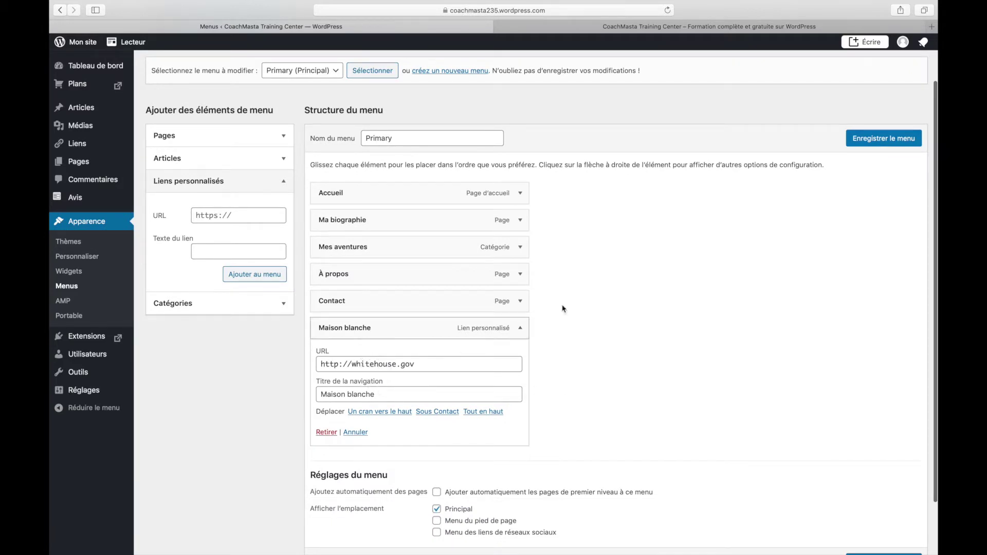
pyautogui.click(859, 139)
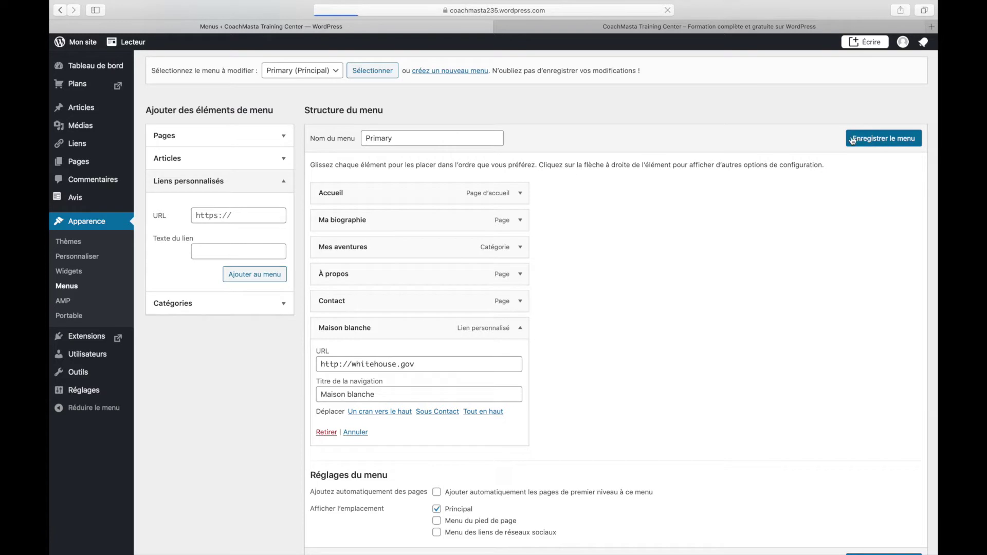
# Step: Test the Maison blanche link on the public site and return to the site's home page
pyautogui.click(687, 28)
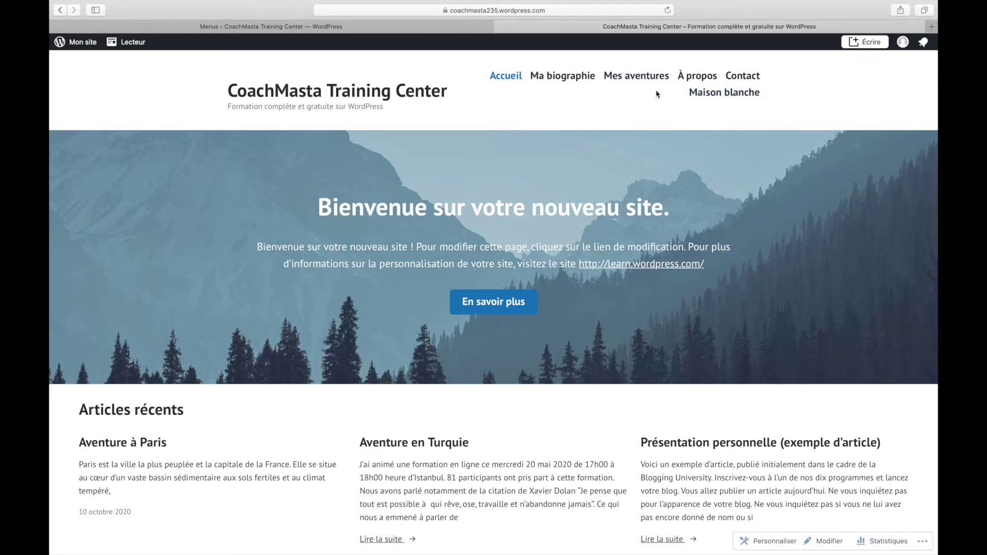
pyautogui.click(722, 97)
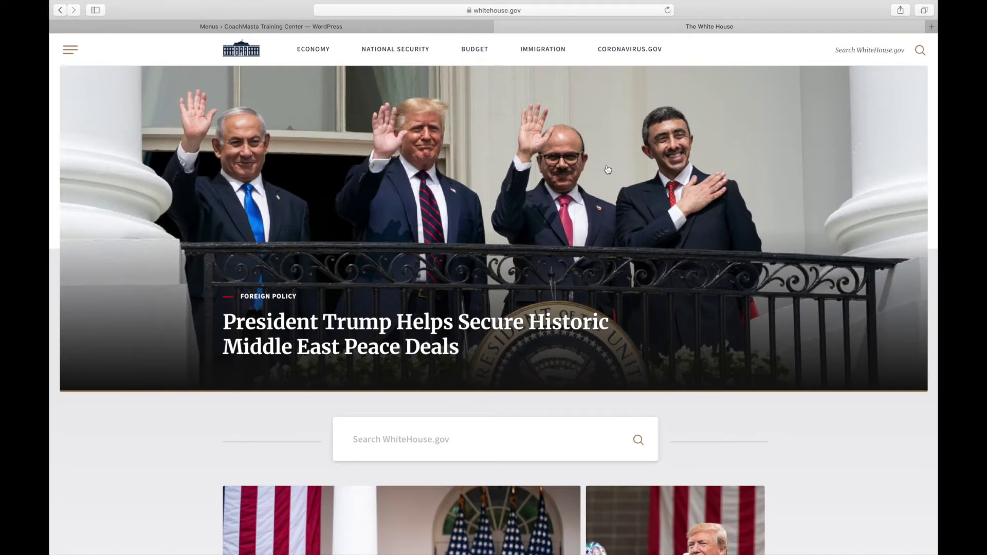
pyautogui.click(66, 10)
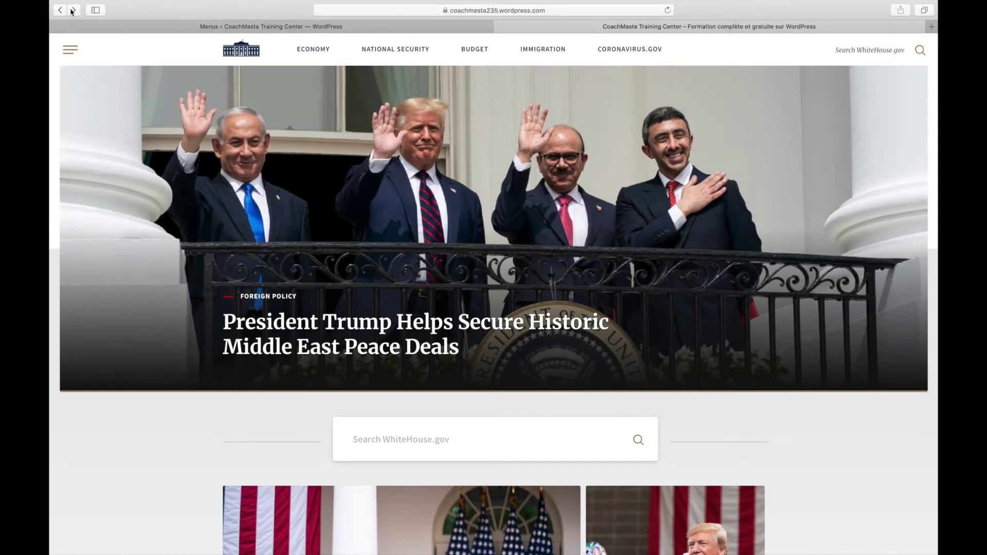
# Step: Remove the Maison blanche custom link from the Primary menu and save the menu
pyautogui.click(271, 26)
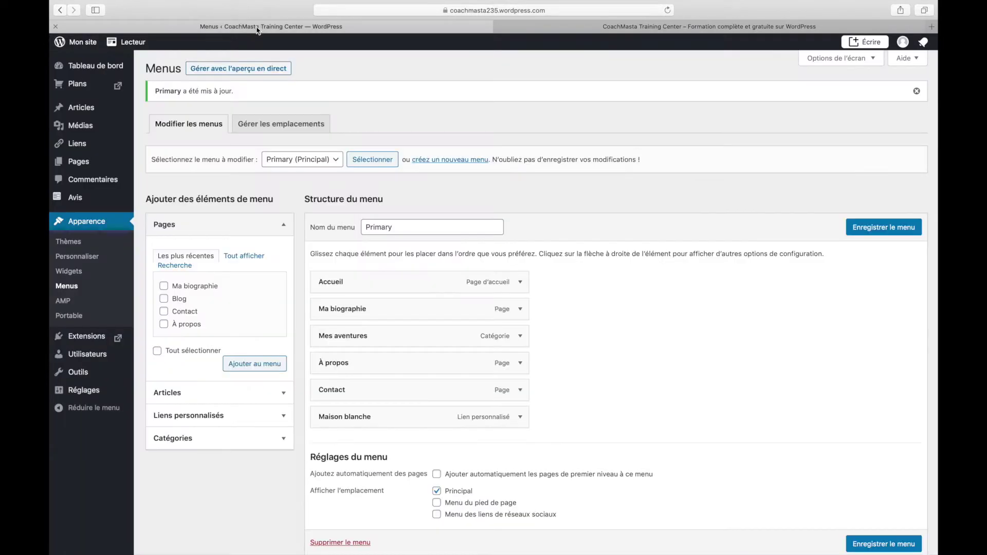
pyautogui.click(520, 416)
pyautogui.scroll(-2, 481, 466)
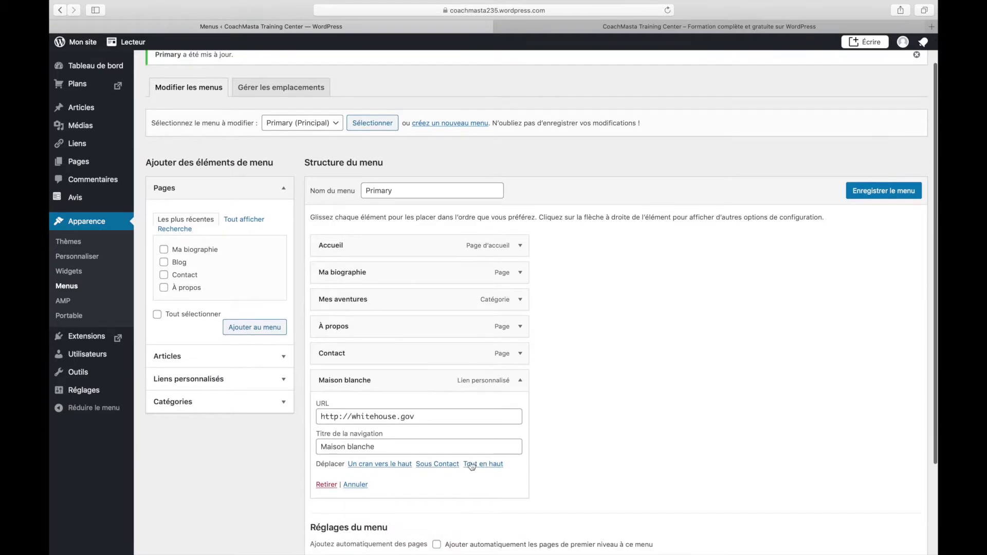
pyautogui.click(326, 485)
pyautogui.click(888, 204)
# Step: Reload the public site to check its navigation menu, and return to the menu management page
pyautogui.click(625, 27)
pyautogui.click(667, 11)
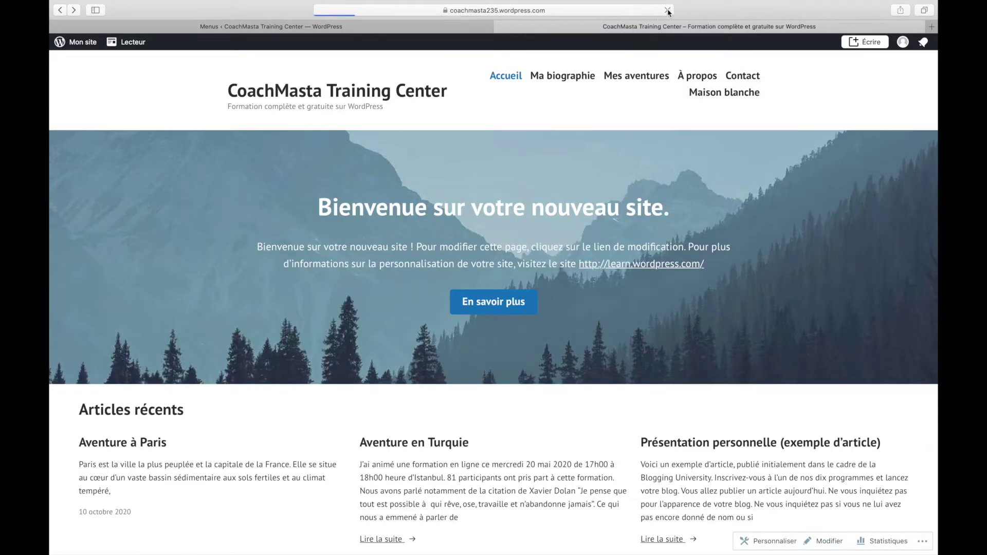
pyautogui.click(288, 26)
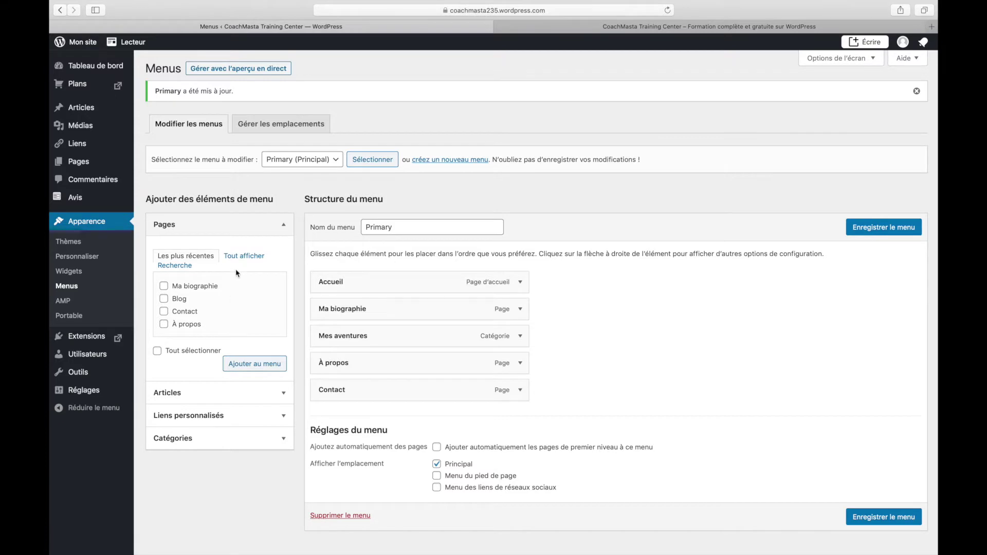
# Step: Upload the image web.jpg from the Bureau folder to the media library
pyautogui.moveTo(98, 147)
pyautogui.moveTo(84, 131)
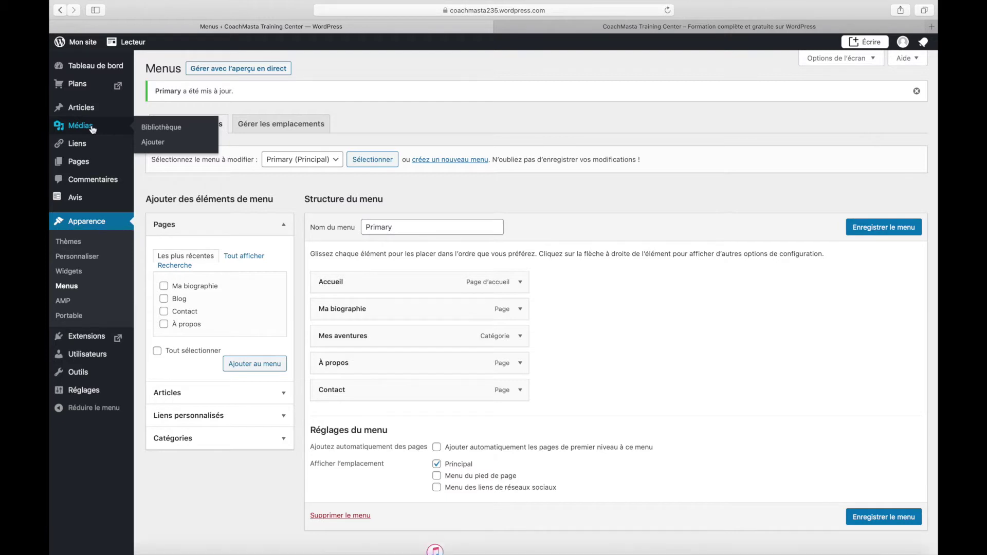
pyautogui.click(93, 129)
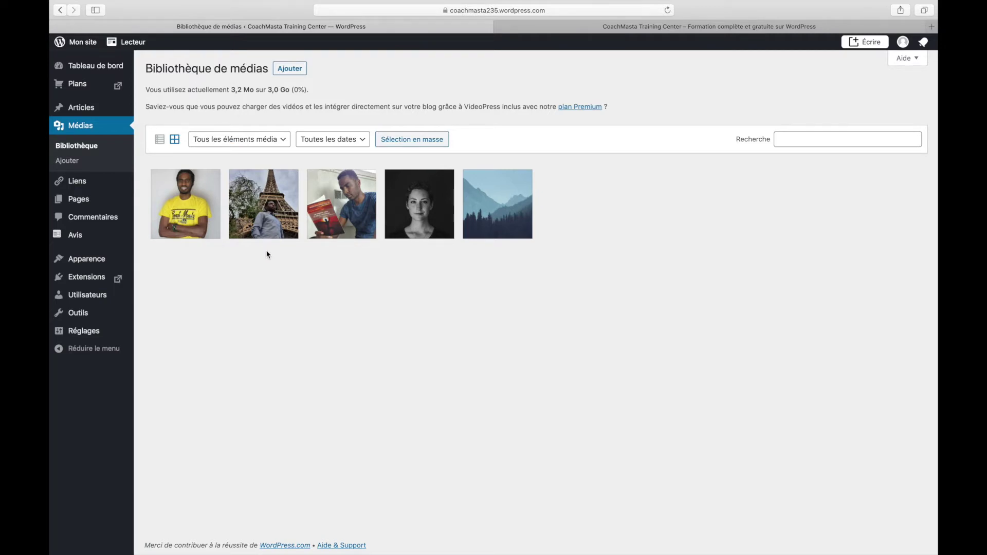
pyautogui.click(292, 72)
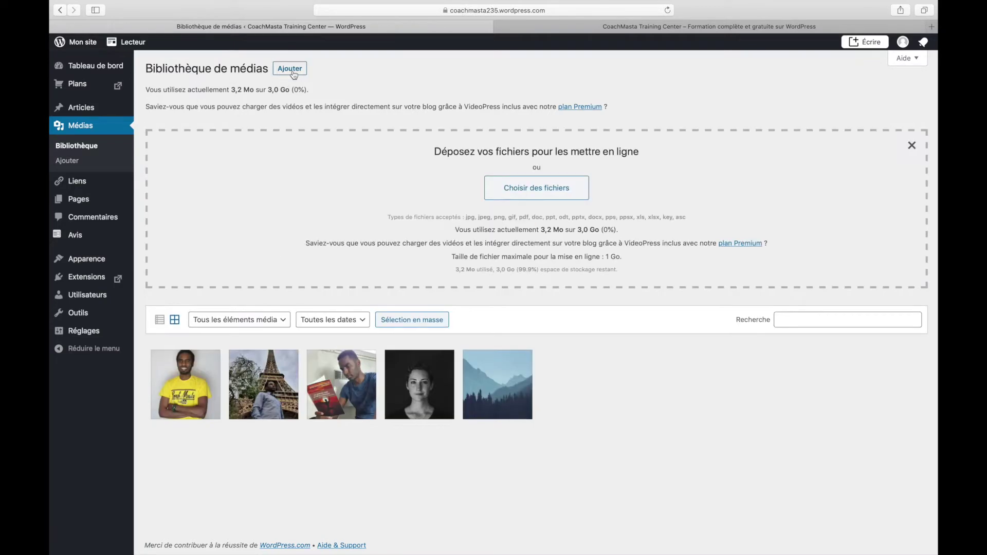
pyautogui.click(518, 193)
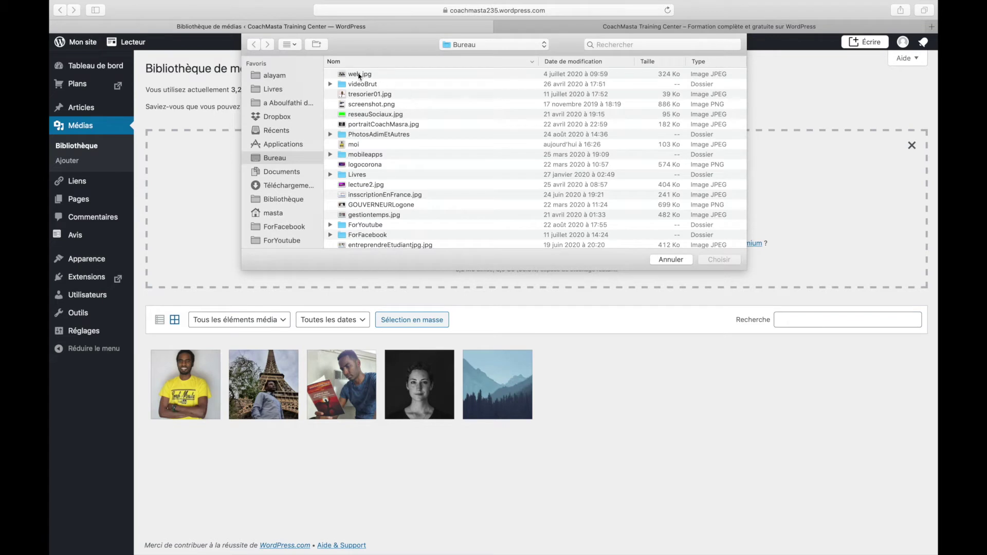
pyautogui.doubleClick(358, 75)
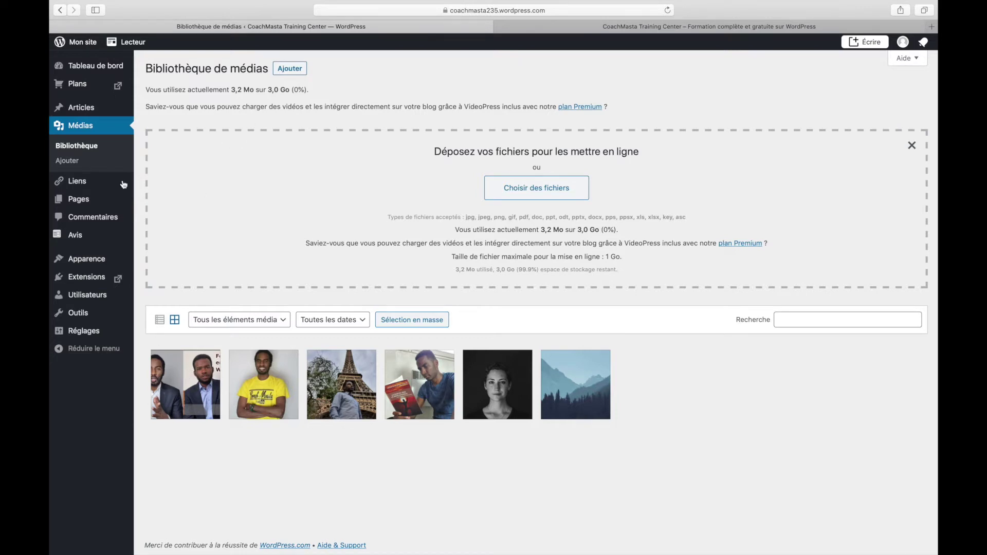
# Step: Create a new article titled "Souvenir de la formation web"
pyautogui.moveTo(85, 110)
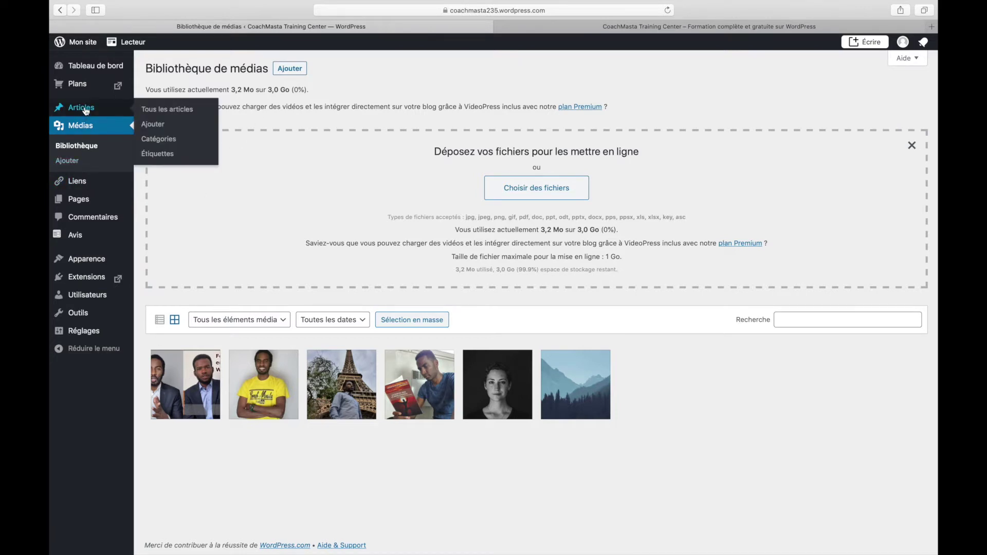
pyautogui.click(160, 125)
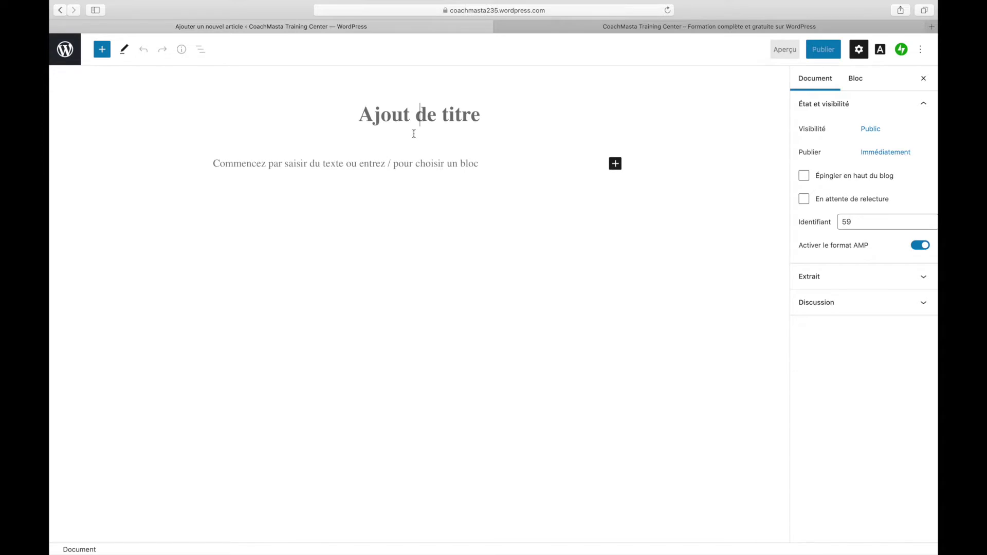
pyautogui.write('Souv')
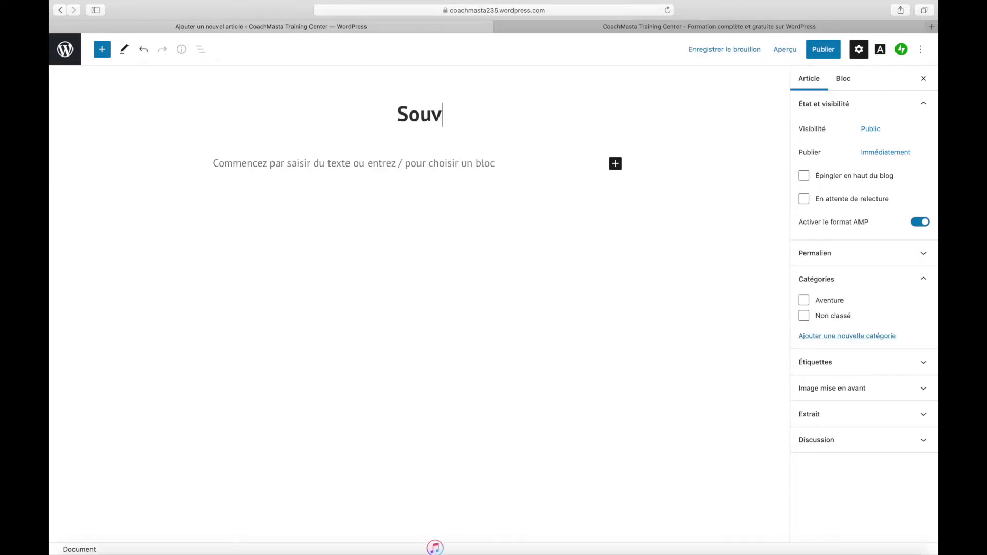
pyautogui.write('enir de la')
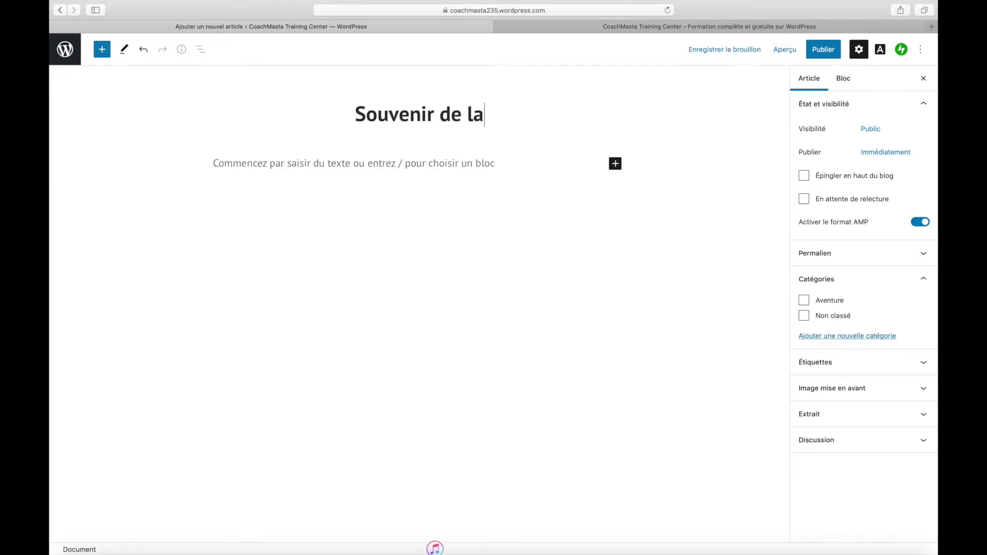
pyautogui.write(' formation web')
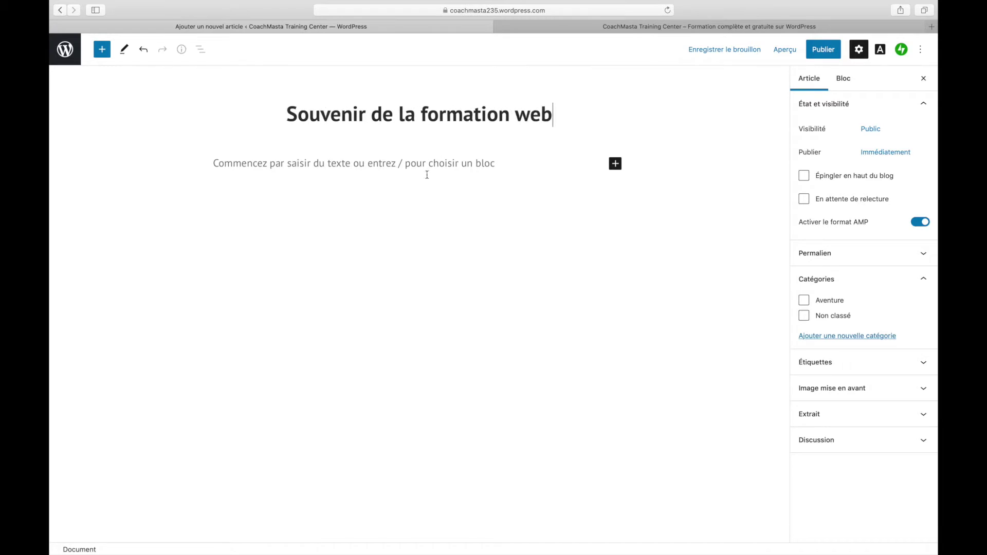
# Step: Write the paragraph "Voici notre image :" in the article body and start an empty paragraph below it
pyautogui.click(364, 163)
pyautogui.write('Voici ')
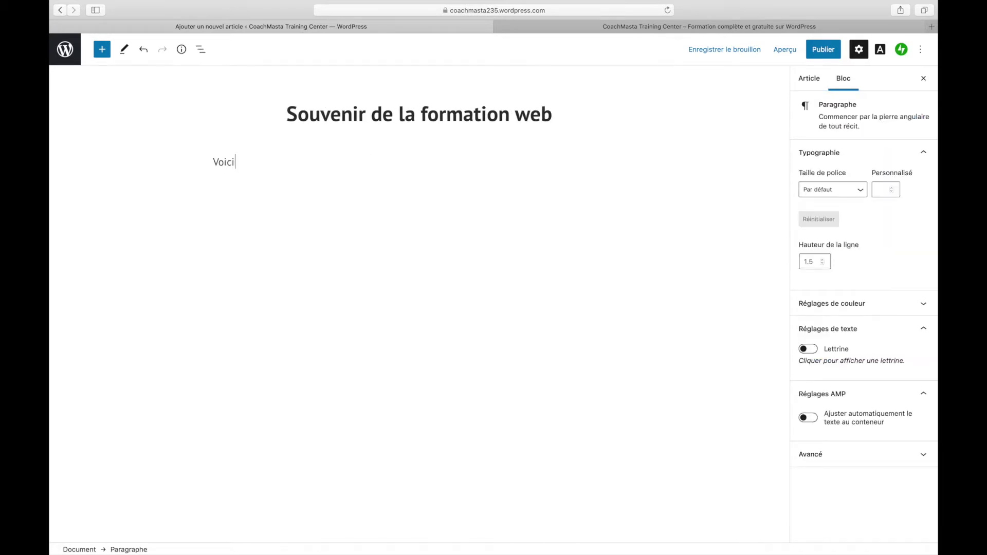
pyautogui.write('notre image :')
pyautogui.press('Return')
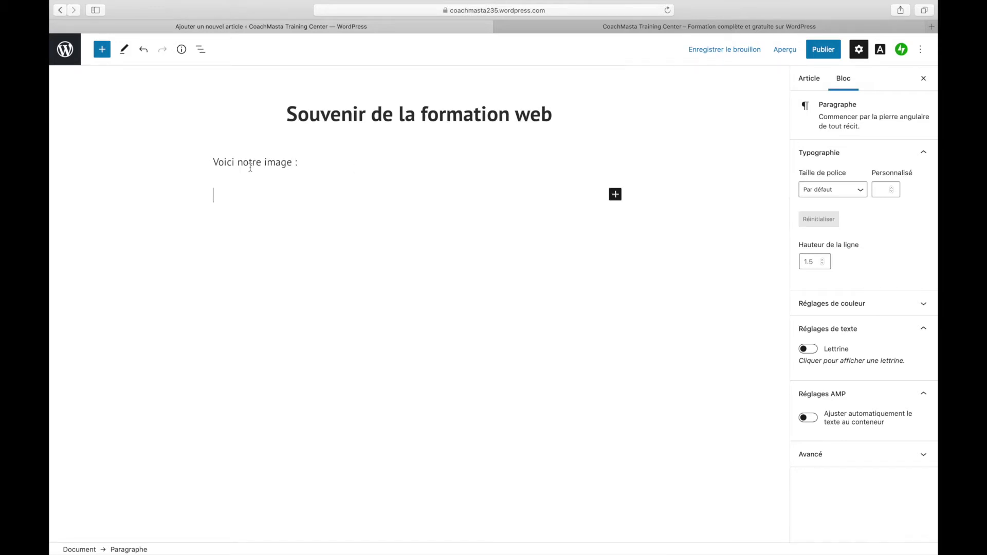
# Step: Insert an image block below the paragraph "Voici notre image :" and fill it with web.jpg from the media library
pyautogui.click(101, 49)
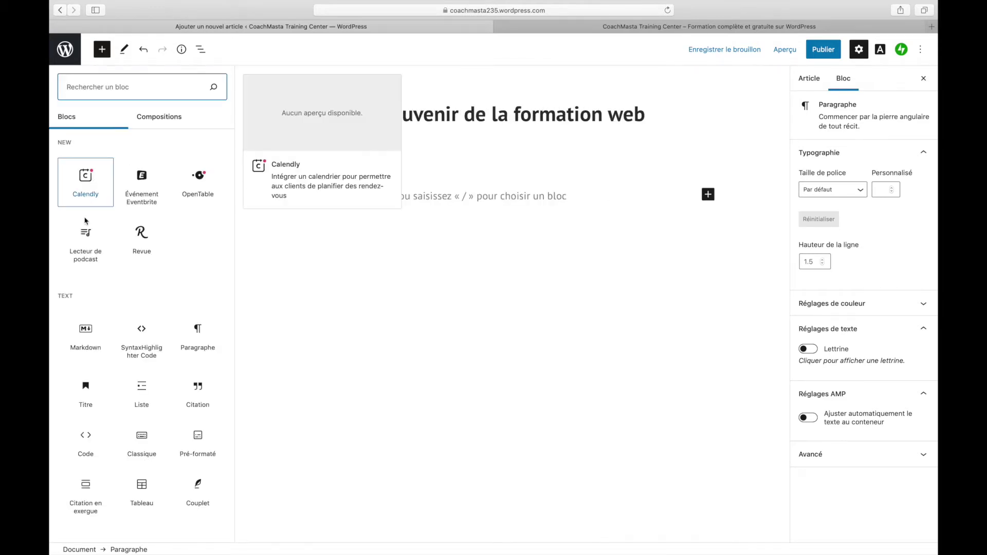
pyautogui.scroll(-10, 98, 375)
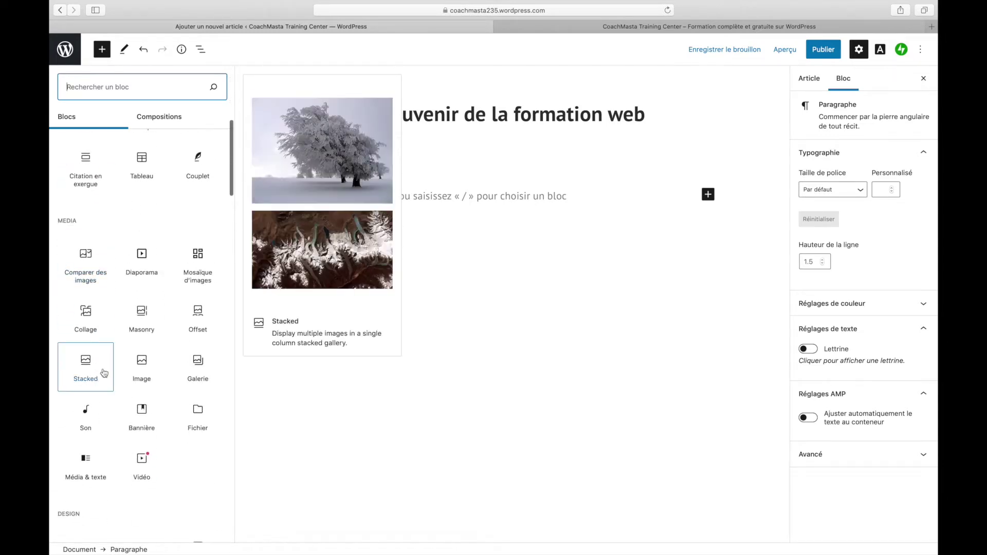
pyautogui.click(142, 369)
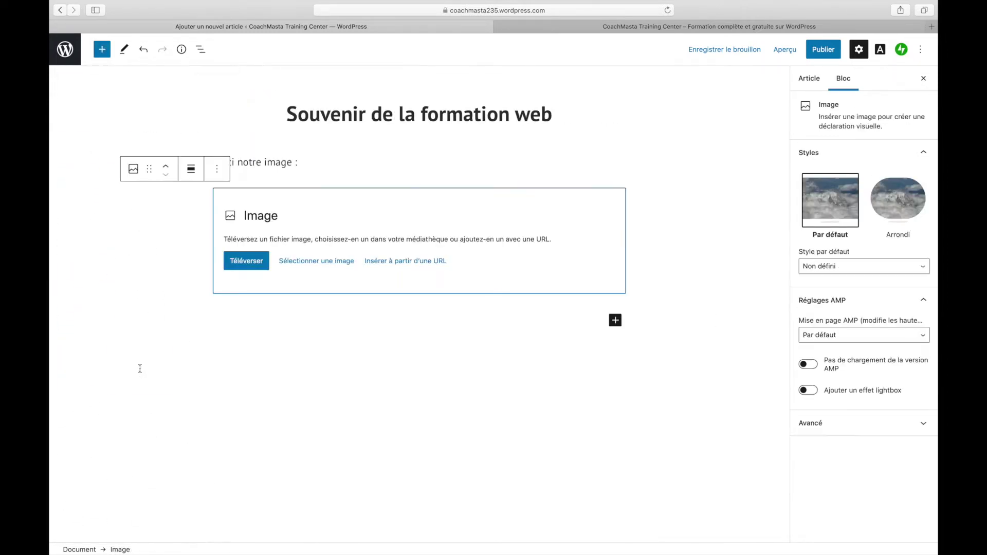
pyautogui.click(305, 264)
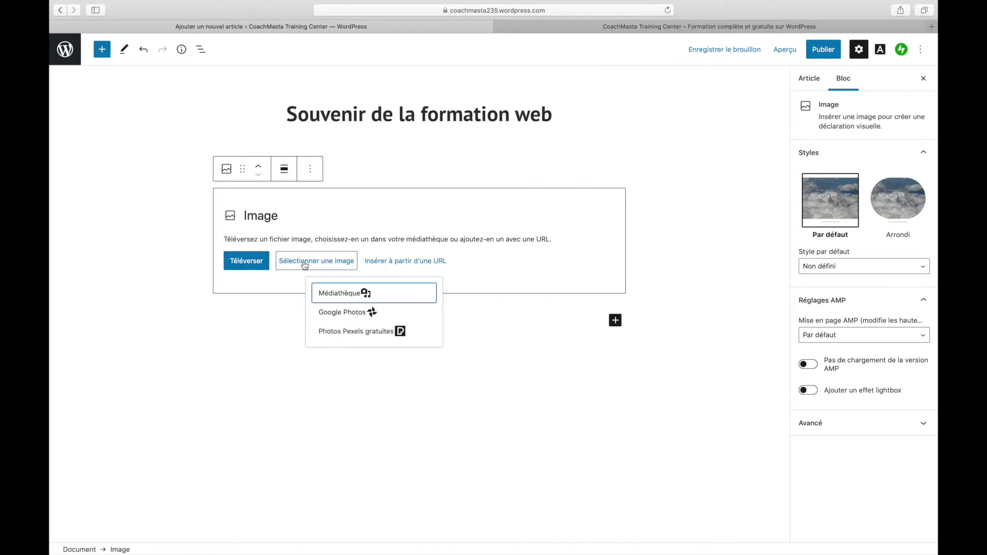
pyautogui.click(332, 299)
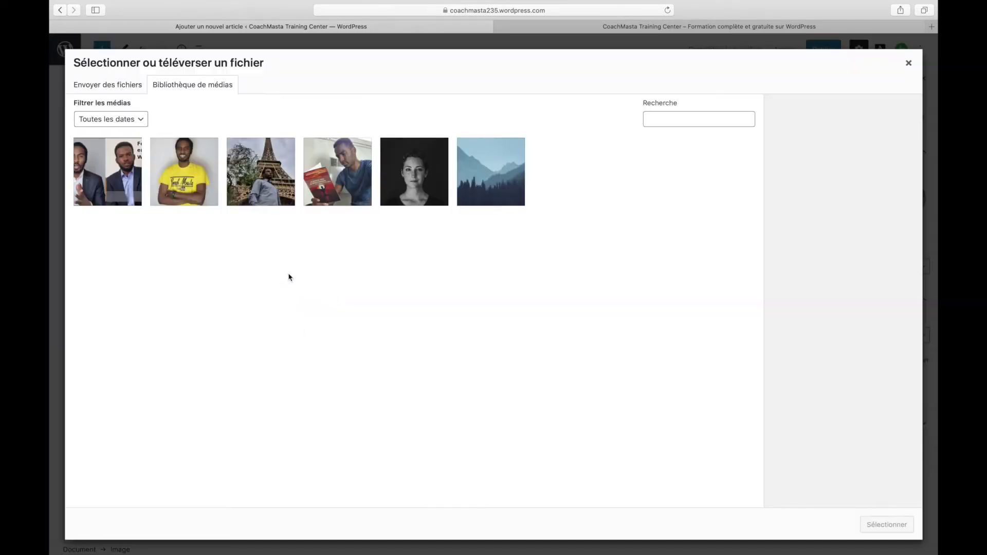
pyautogui.click(109, 187)
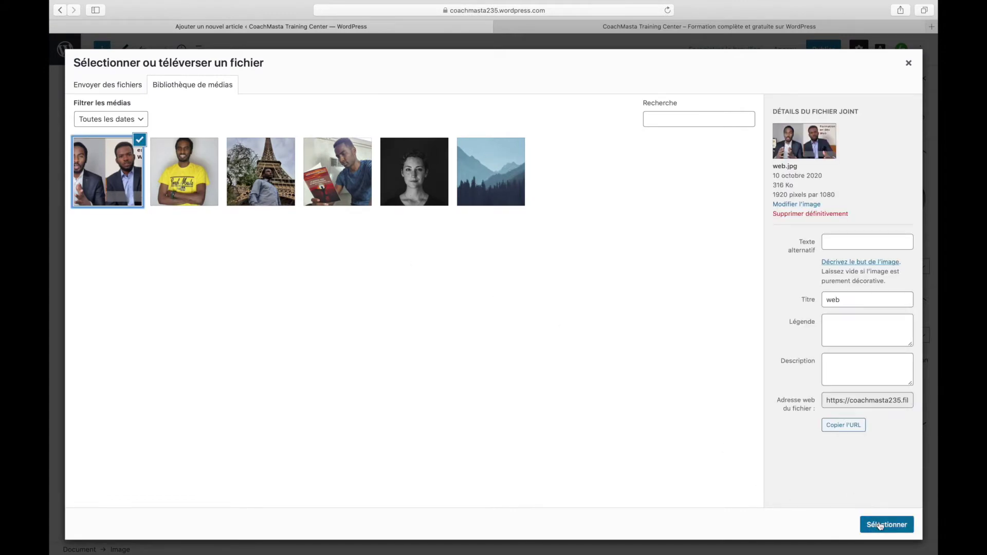
pyautogui.click(880, 525)
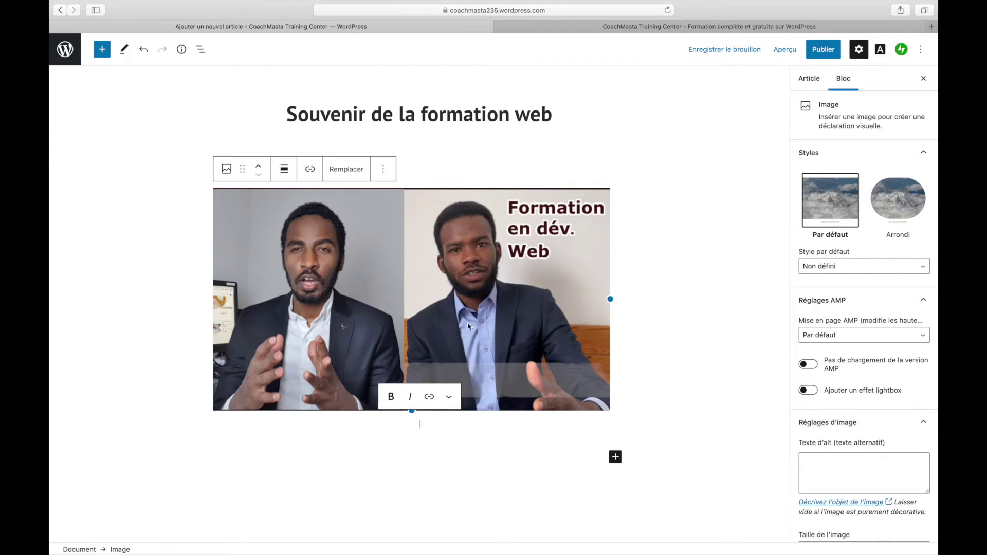
# Step: Assign the article to the Aventure category and publish it
pyautogui.click(474, 135)
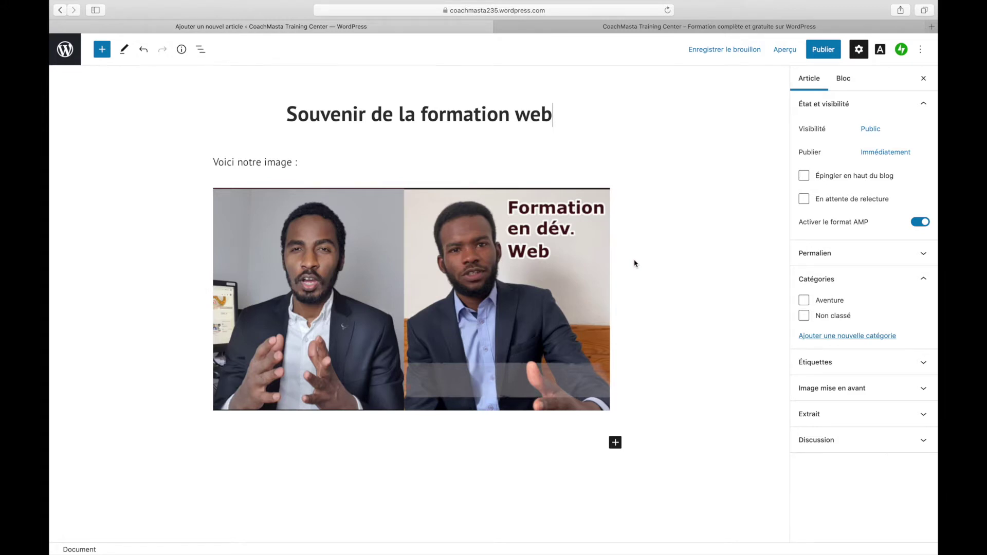
pyautogui.click(804, 301)
pyautogui.click(821, 55)
pyautogui.click(821, 55)
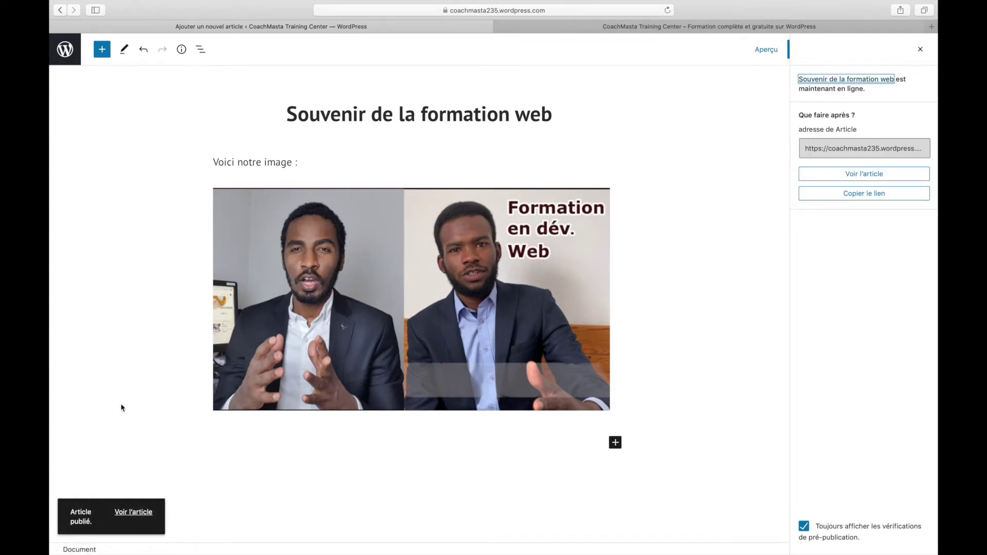
# Step: Check the article "Souvenir de la formation web" under Mes aventures on the public site, then review that category's article list
pyautogui.click(710, 29)
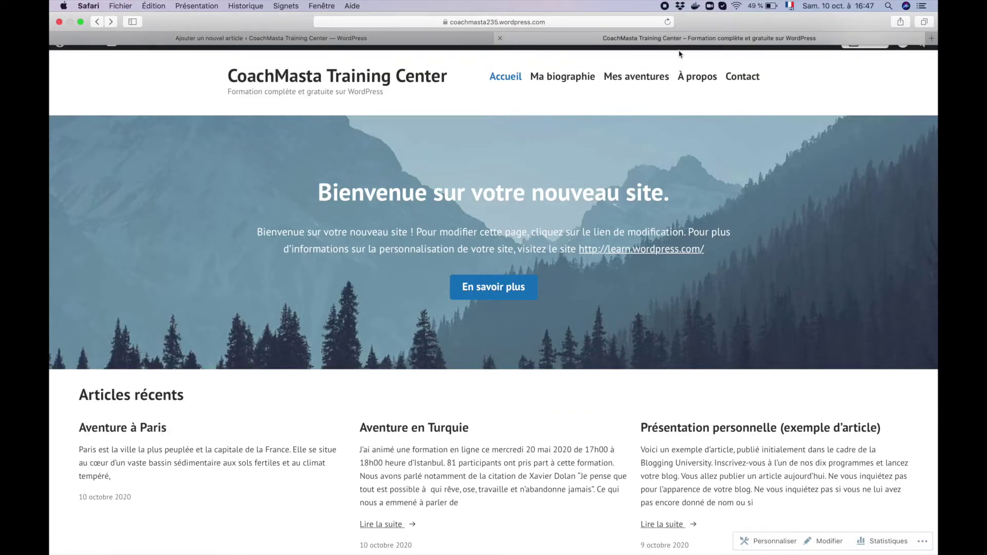
pyautogui.click(628, 80)
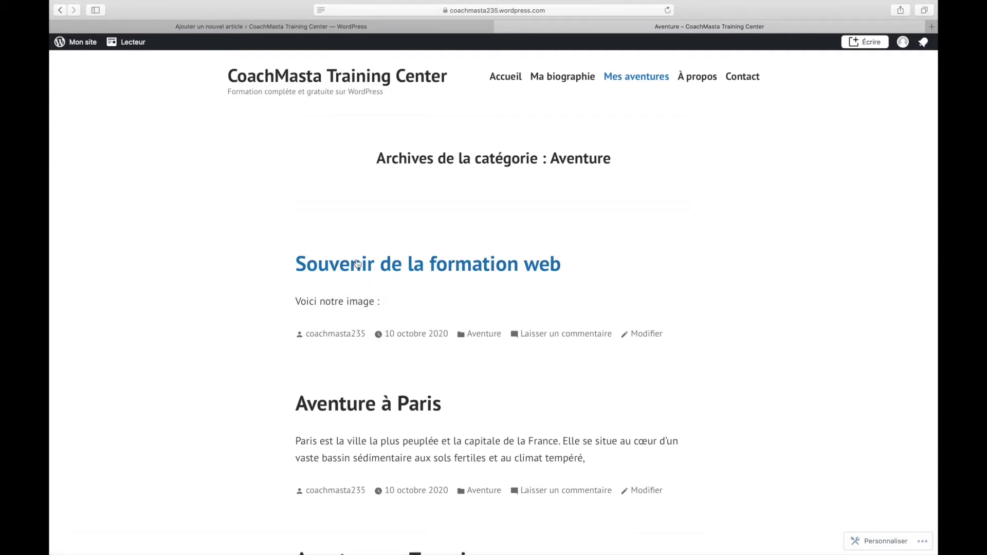
pyautogui.click(376, 271)
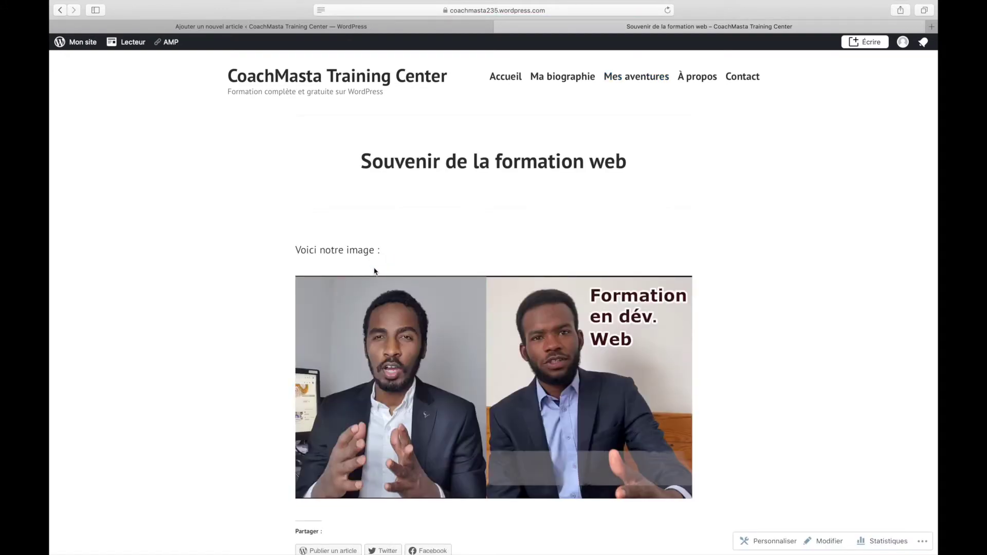
pyautogui.click(650, 79)
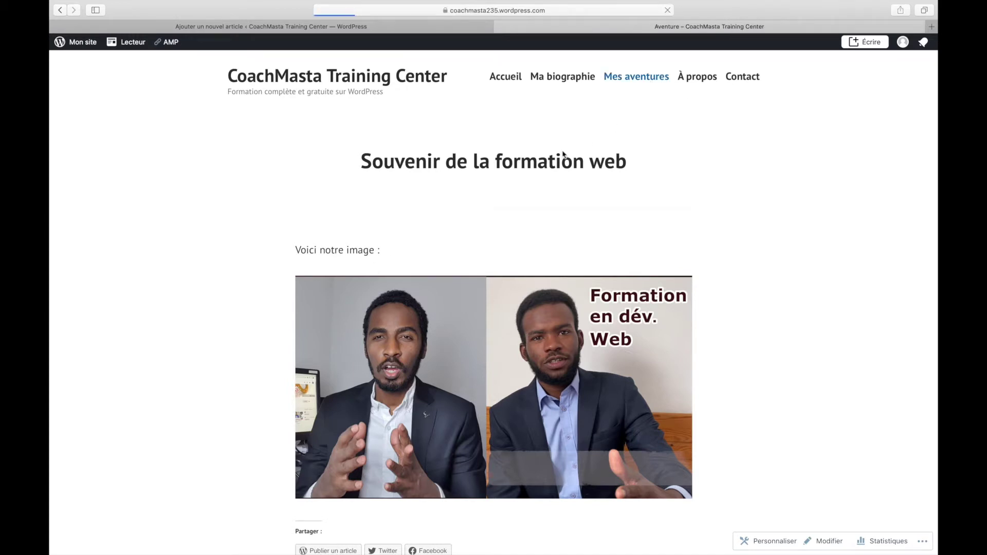
pyautogui.scroll(-5, 406, 366)
pyautogui.scroll(5, 409, 367)
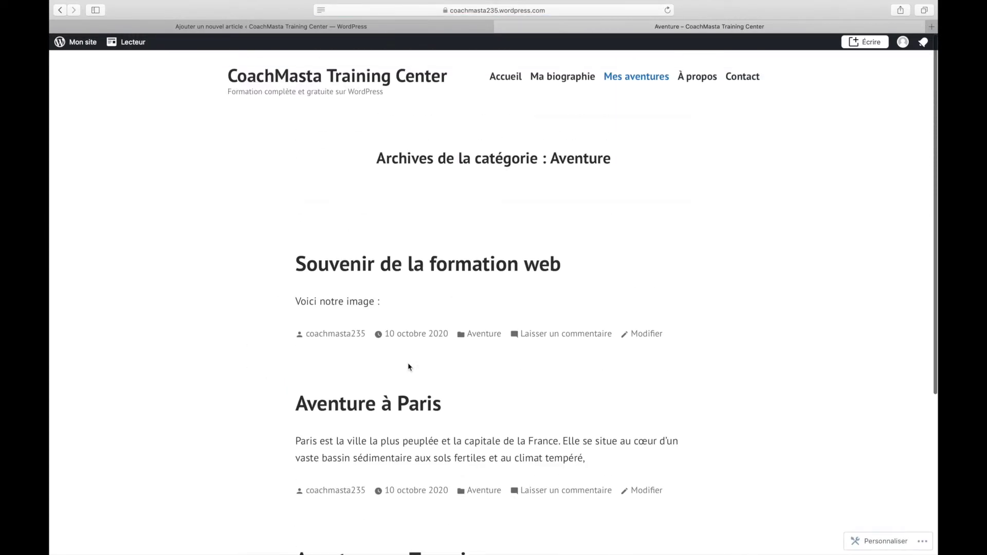
# Step: Go back to the media library and start adding a file from the Téléchargements folder
pyautogui.click(258, 28)
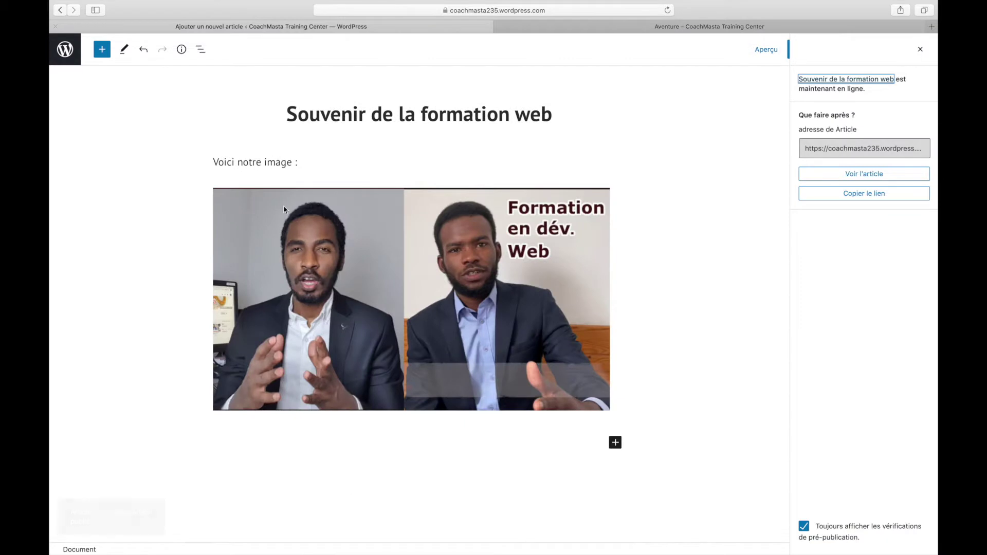
pyautogui.click(62, 15)
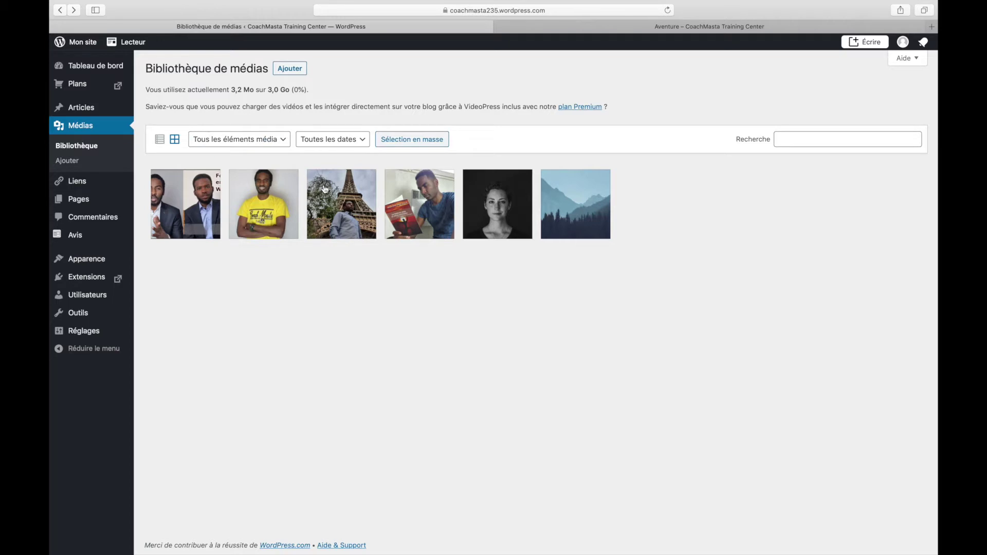
pyautogui.click(290, 68)
pyautogui.click(495, 194)
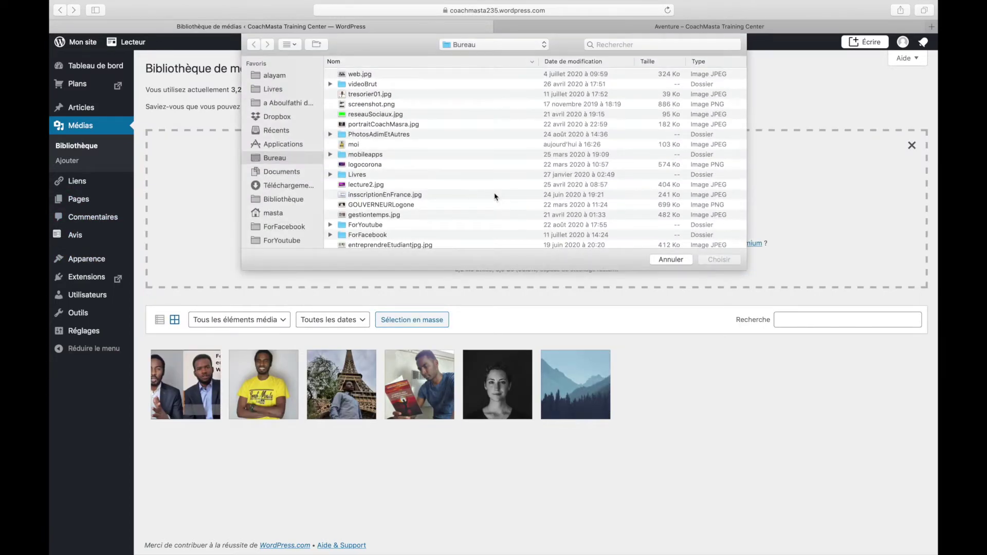
pyautogui.click(282, 186)
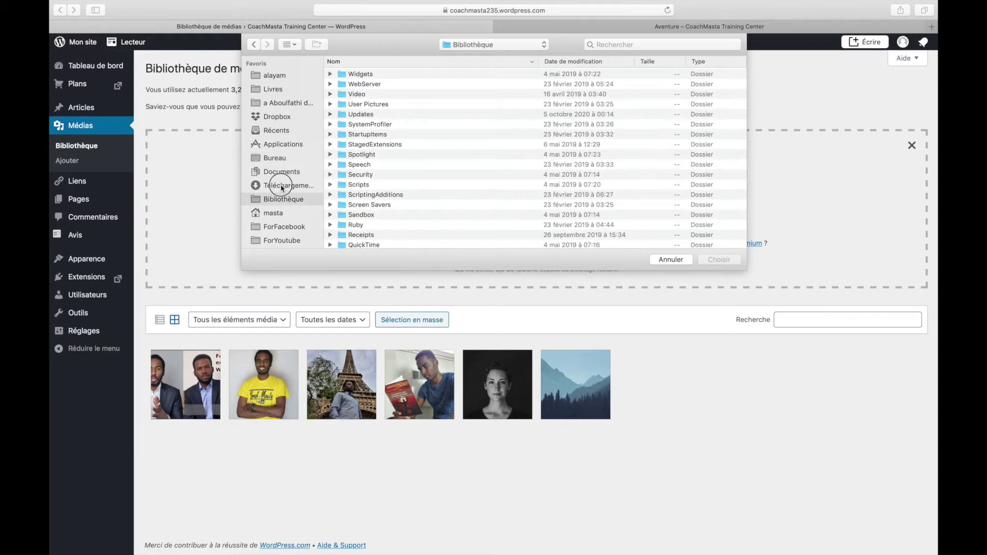
# Step: Find Paulo_Coelho_-_La_Solitude_du_Vainqueur.pdf in the folder and upload it to the media library
pyautogui.scroll(-15, 433, 195)
pyautogui.scroll(-3, 433, 195)
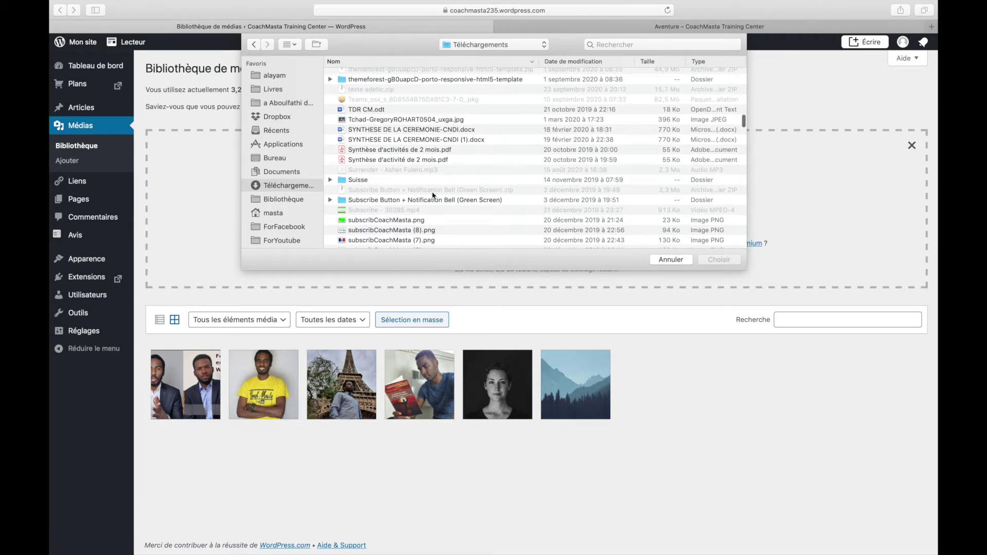
pyautogui.scroll(-10, 467, 163)
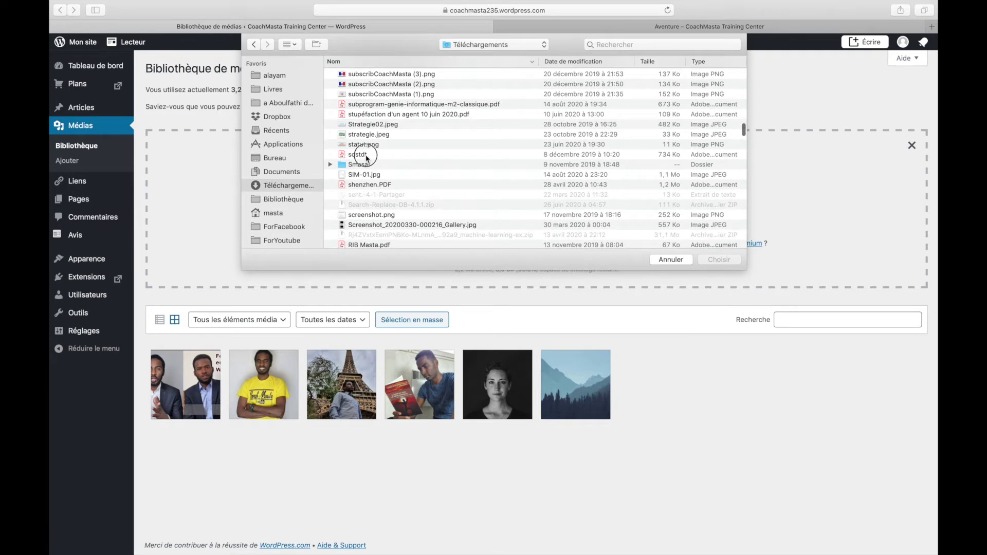
pyautogui.click(363, 155)
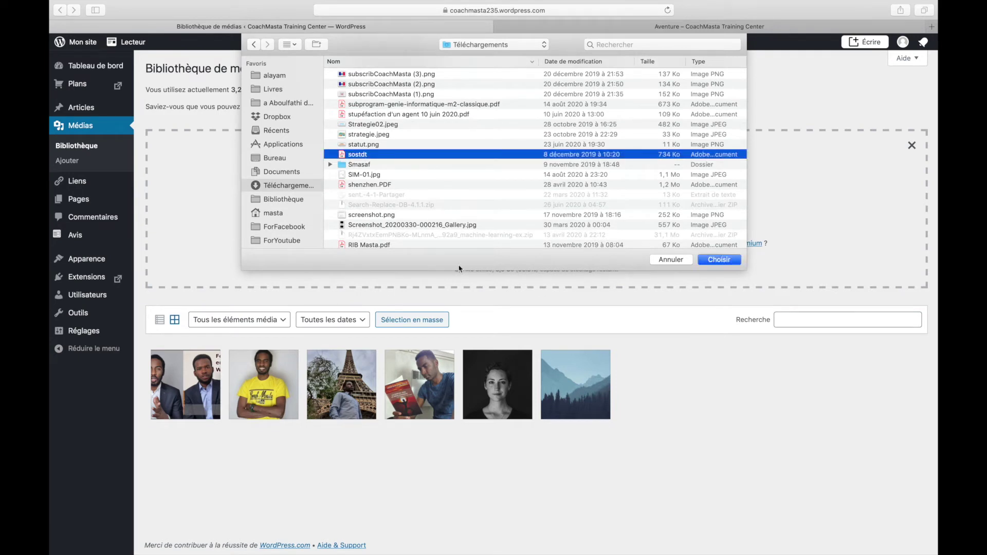
pyautogui.scroll(-3, 487, 238)
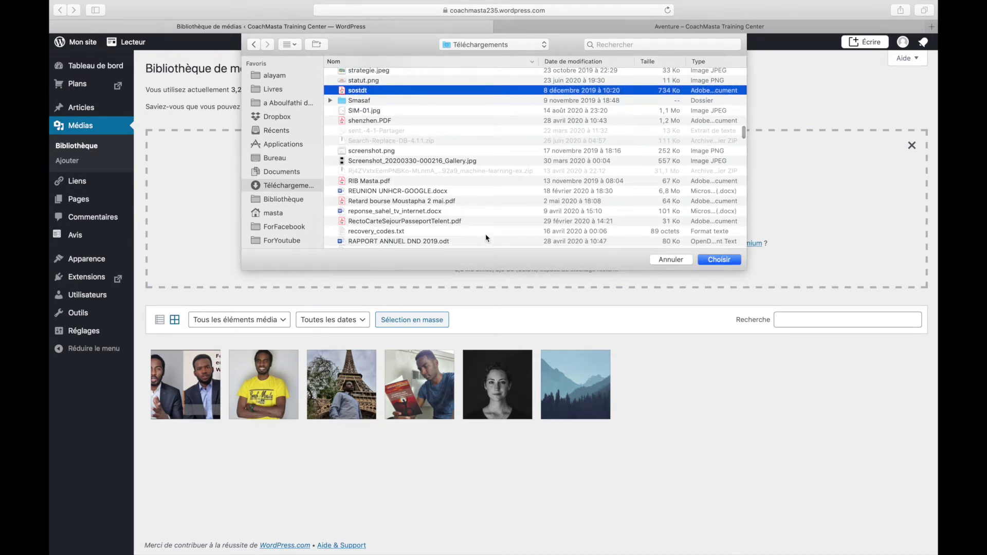
pyautogui.scroll(-6, 487, 238)
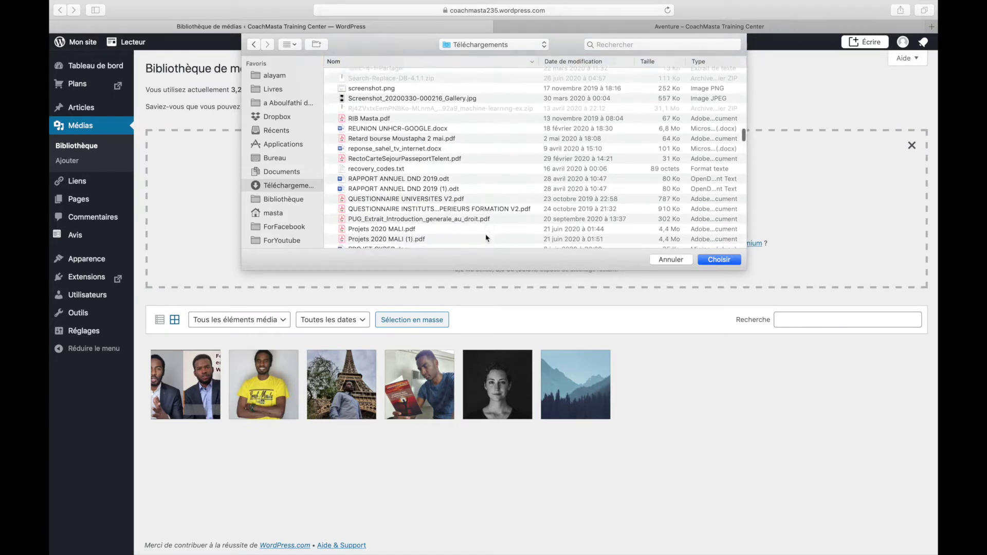
pyautogui.scroll(-6, 486, 238)
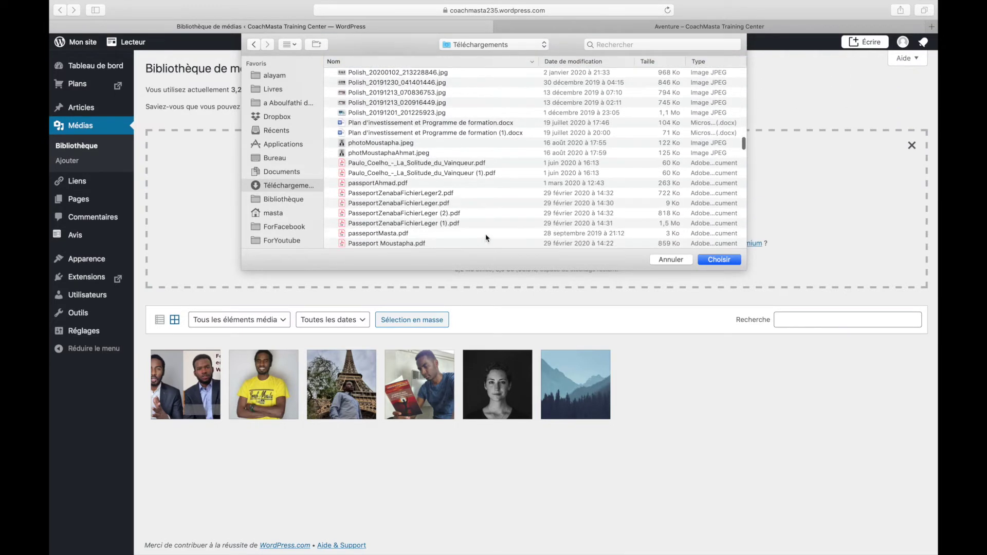
pyautogui.scroll(-1, 487, 237)
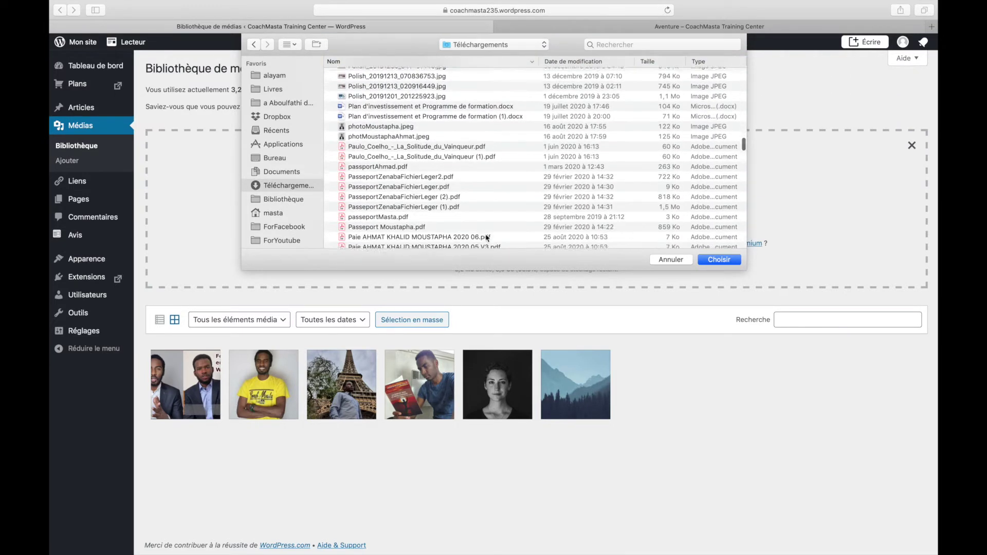
pyautogui.click(426, 145)
pyautogui.click(719, 260)
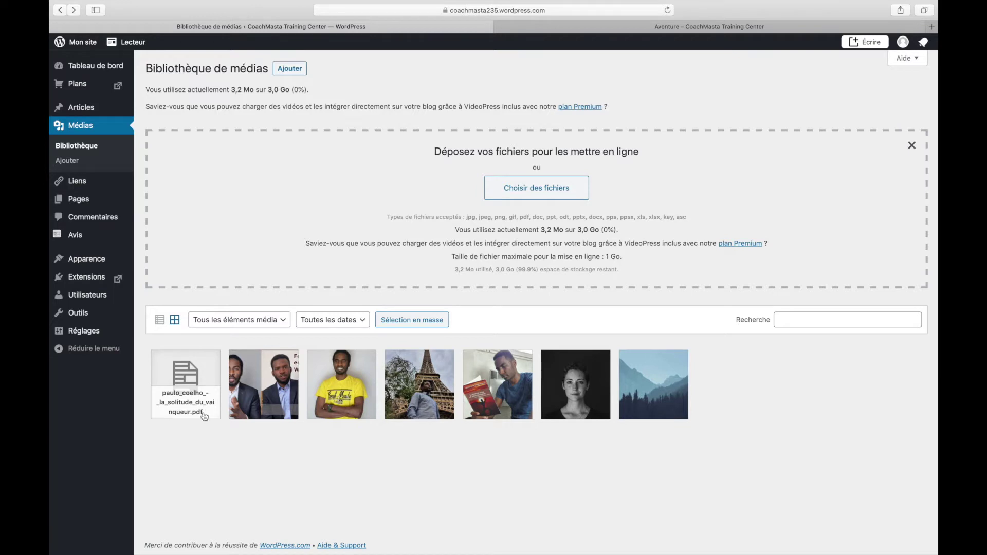
# Step: Copy the web address of the uploaded PDF from its attachment details and close the details
pyautogui.click(188, 384)
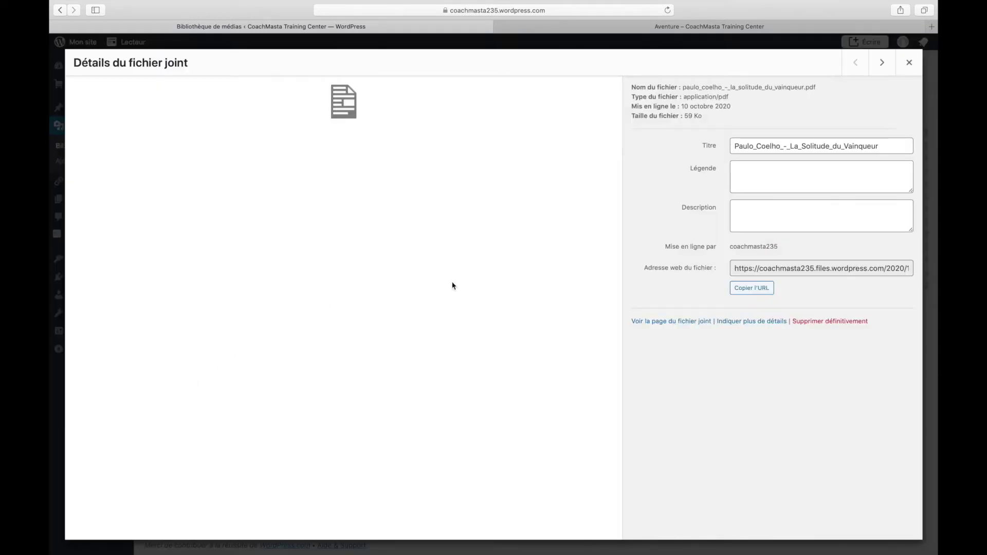
pyautogui.click(815, 272)
pyautogui.click(749, 289)
pyautogui.click(909, 62)
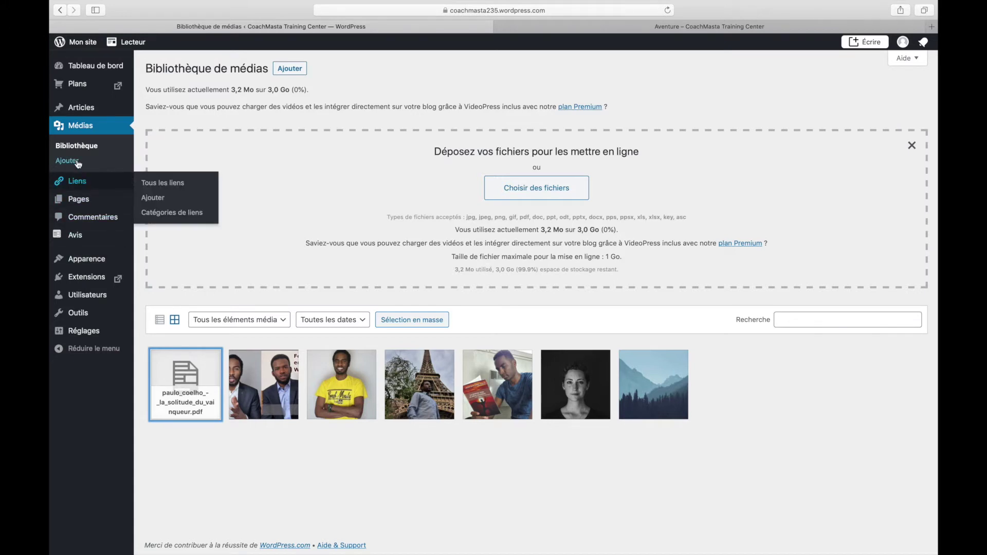
# Step: Open the page "Ma biographie" for editing
pyautogui.click(86, 204)
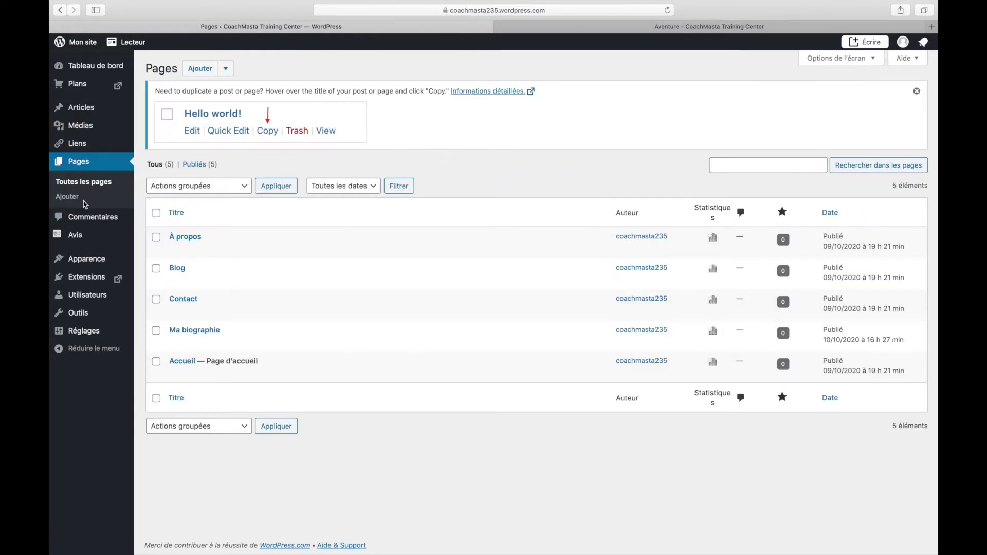
pyautogui.moveTo(194, 339)
pyautogui.click(184, 342)
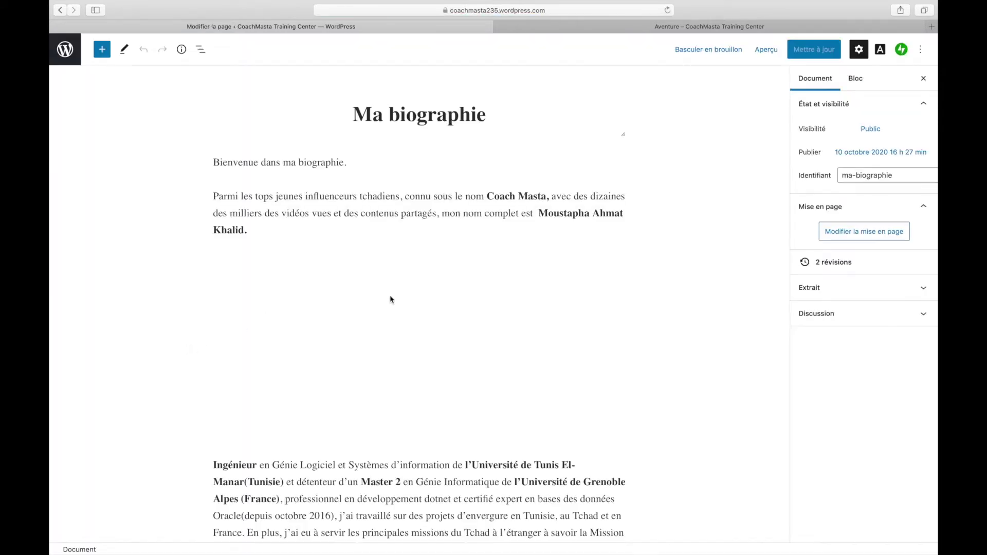
# Step: Add the paragraph "Ma vie est pareille à celle décrite dans ce livre." just above the portrait photo
pyautogui.click(348, 231)
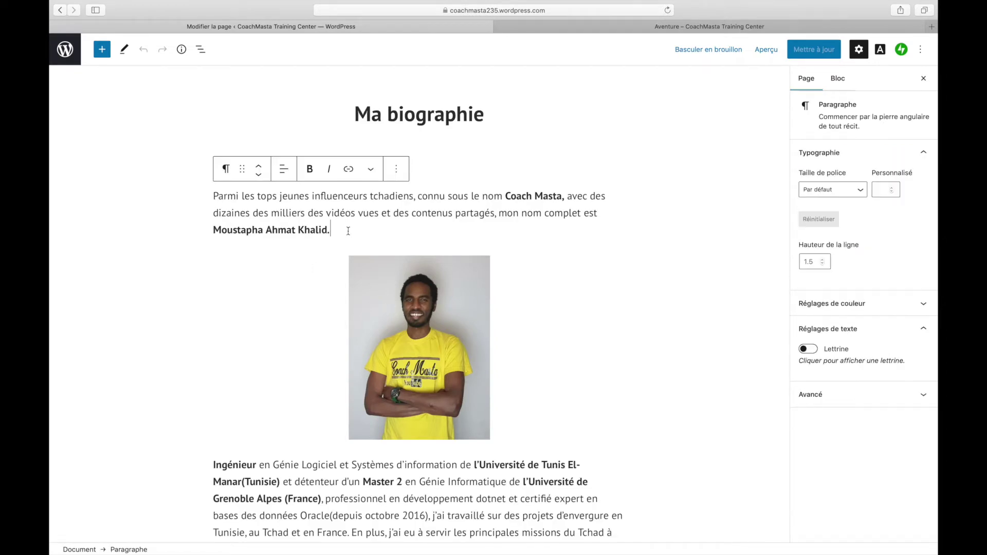
pyautogui.press('Return')
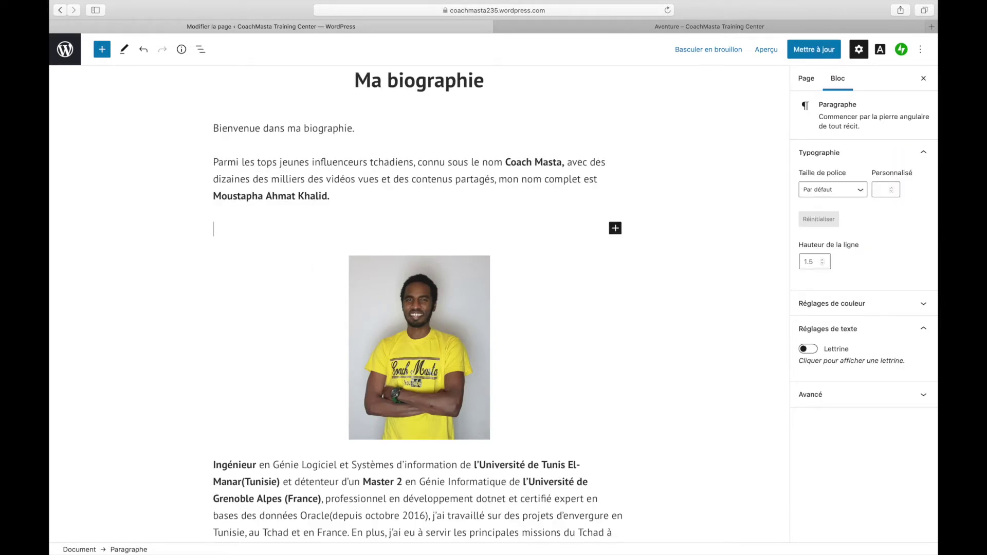
pyautogui.write('Ma vie est pareille à celle décrite dans ce livre')
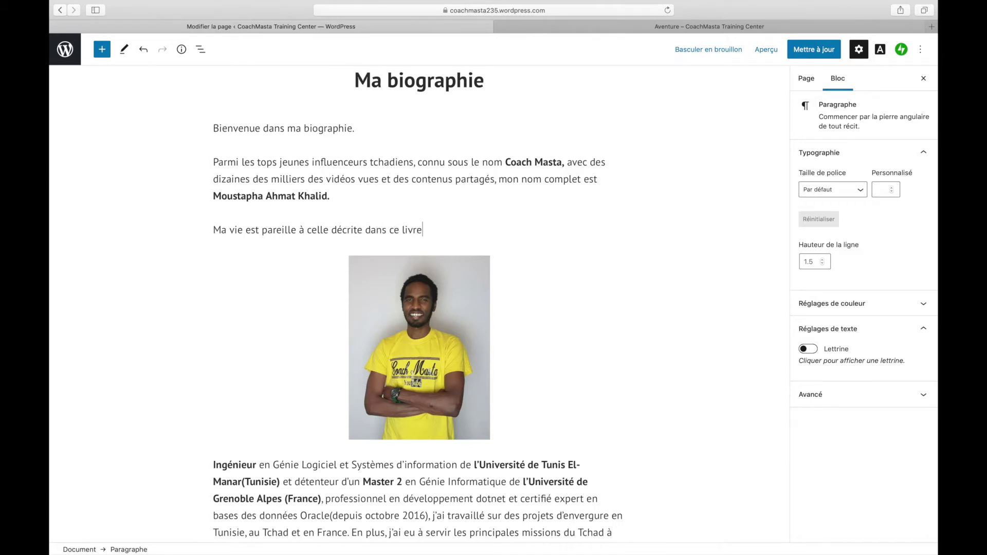
pyautogui.write('.')
# Step: Link the sentence "Ma vie est pareille à celle décrite dans ce livre." to the copied PDF address and update the page
pyautogui.moveTo(426, 230); pyautogui.dragTo(215, 230)
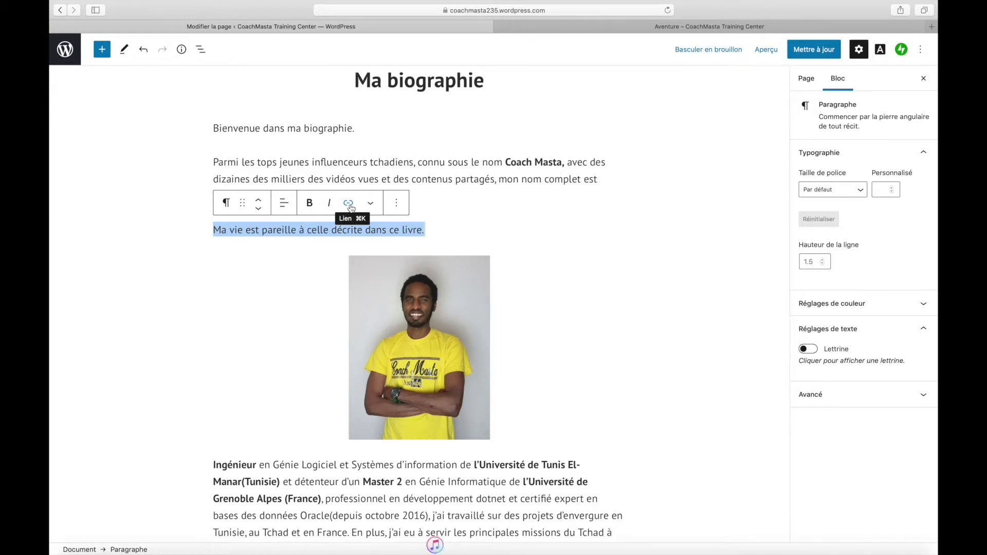
pyautogui.click(348, 204)
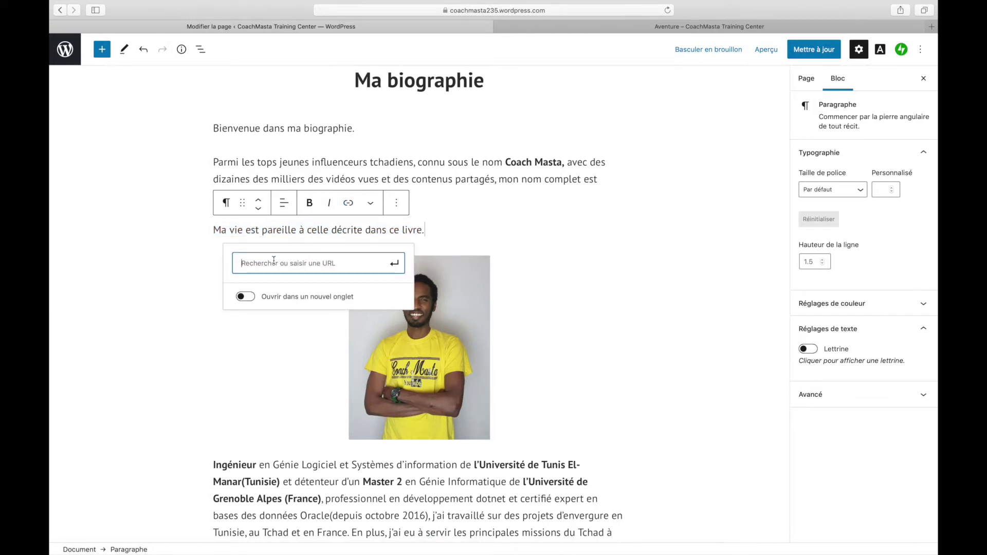
pyautogui.press('super+v')
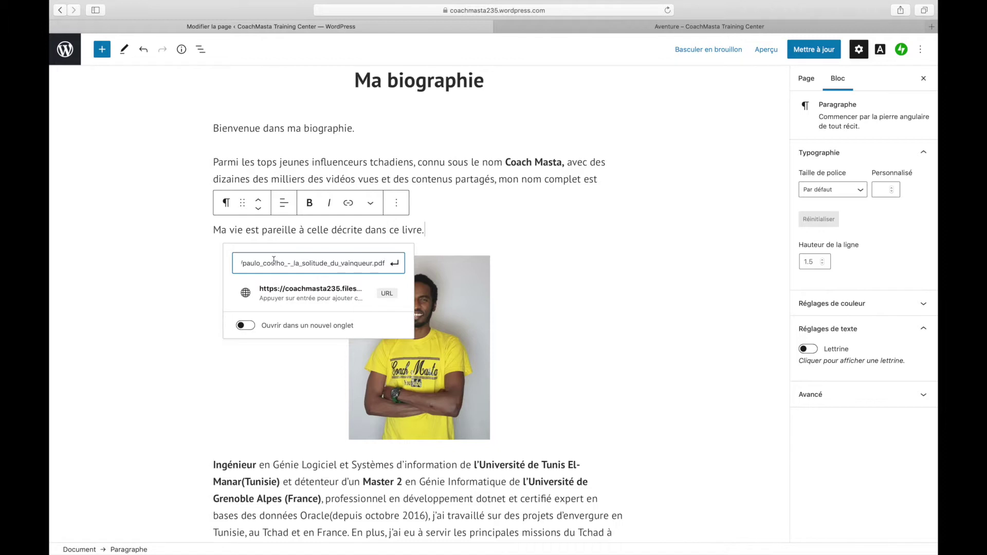
pyautogui.click(394, 263)
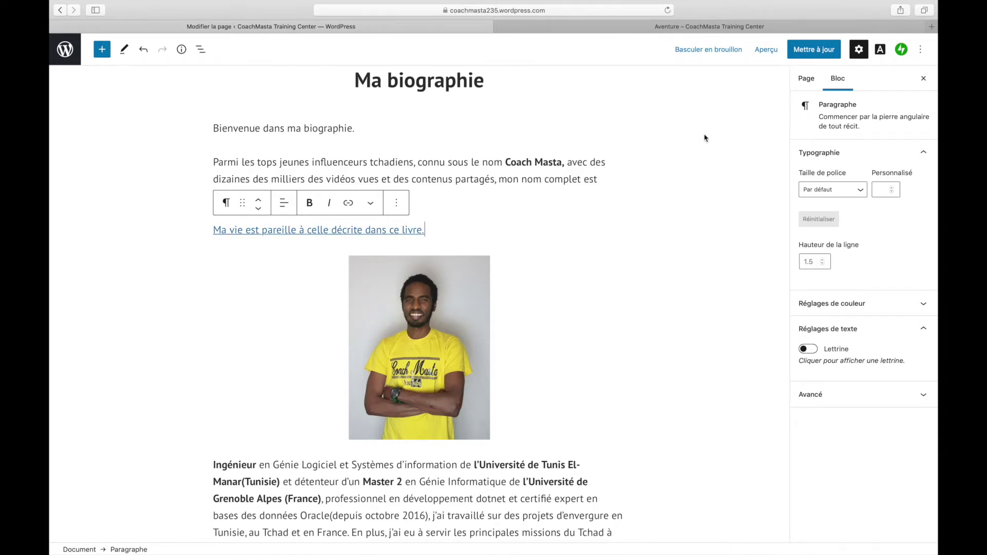
pyautogui.click(805, 51)
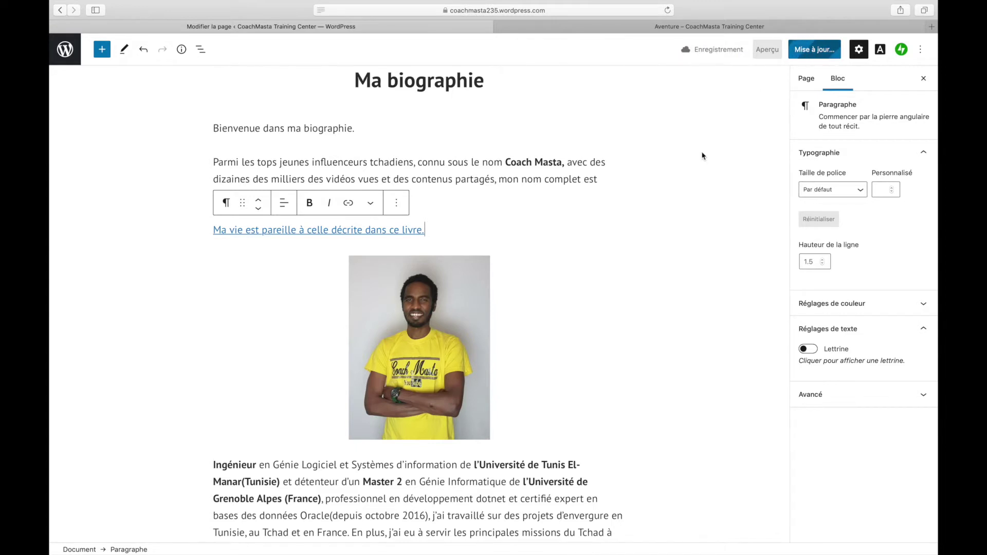
# Step: On the live site, open the Ma biographie page, follow the book link, look through the PDF and return to the page
pyautogui.click(678, 28)
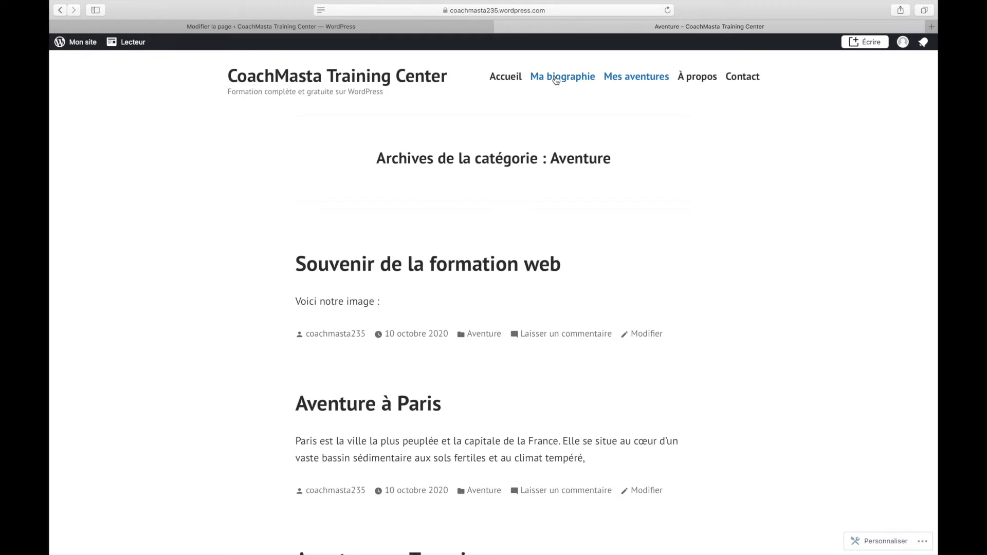
pyautogui.click(555, 77)
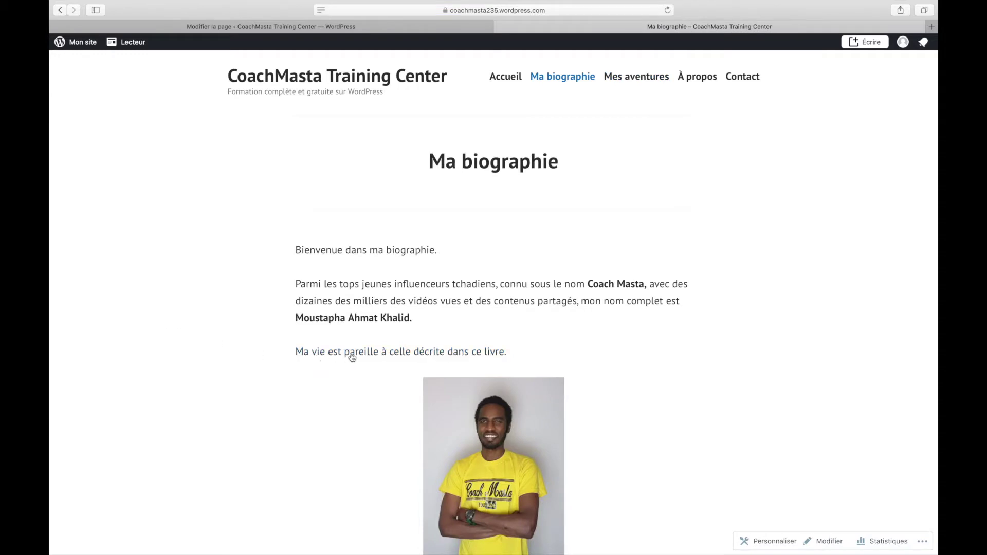
pyautogui.click(420, 355)
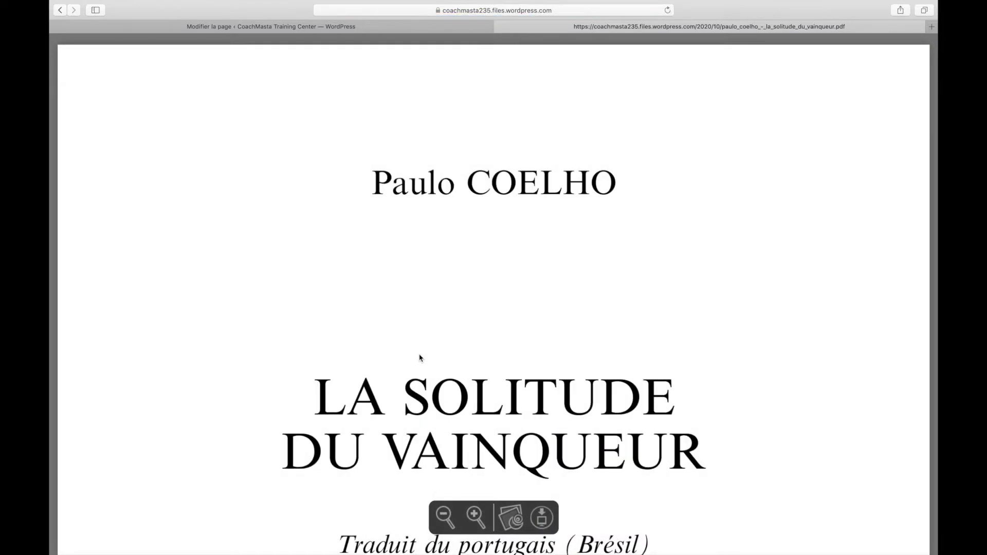
pyautogui.scroll(-2, 419, 358)
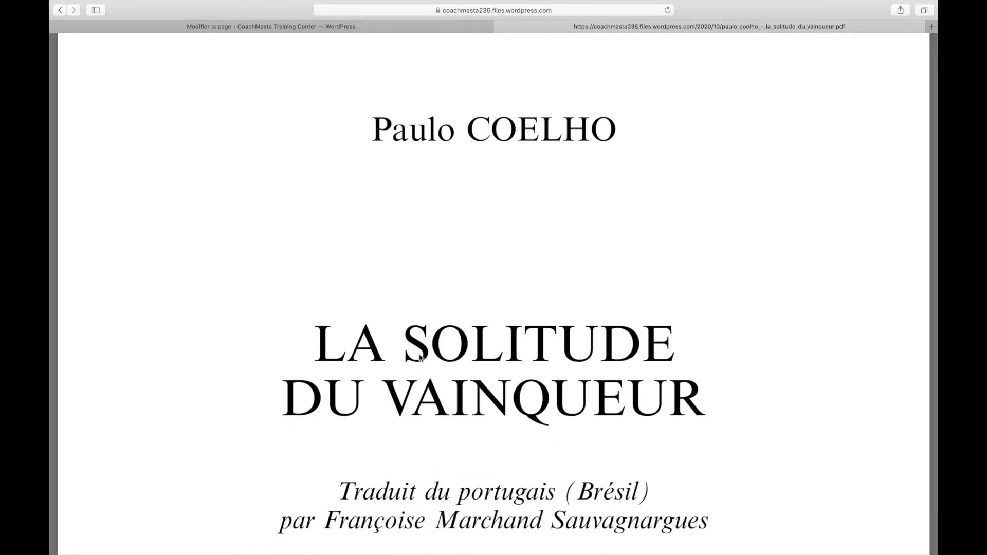
pyautogui.scroll(-20, 419, 359)
pyautogui.scroll(20, 419, 358)
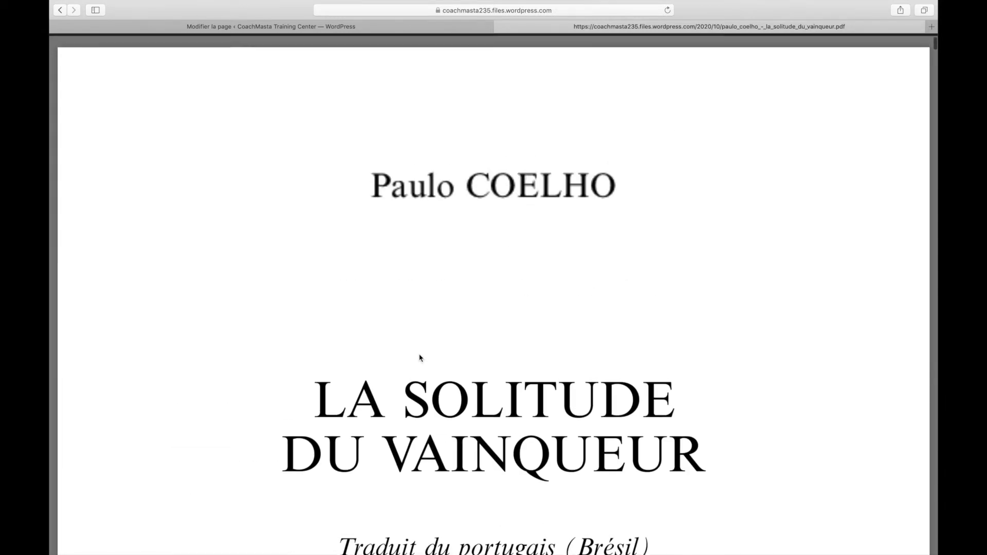
pyautogui.click(59, 9)
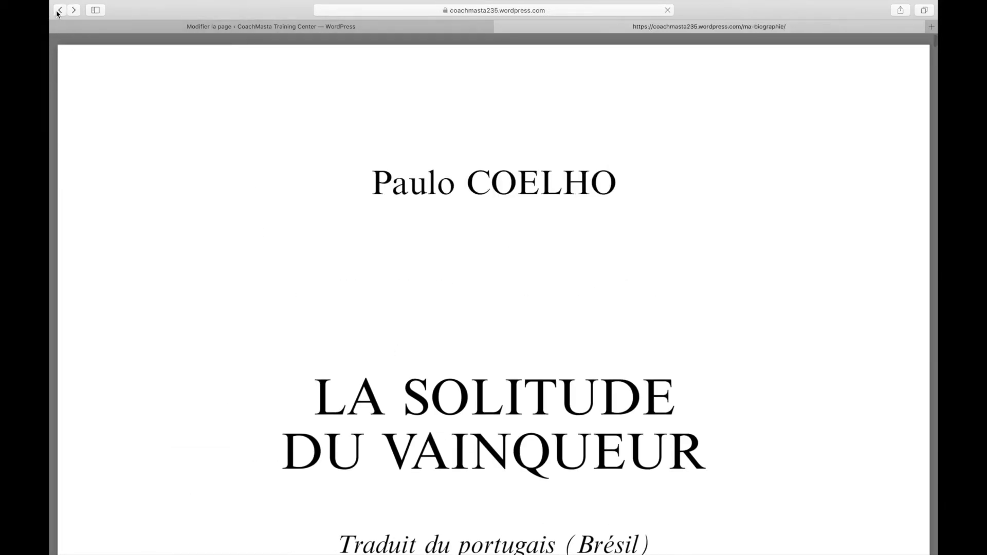
# Step: Copy the web address of paulo_coelho_-_la_solitude_du_vainqueur.pdf from its media library details again and close the details
pyautogui.click(322, 28)
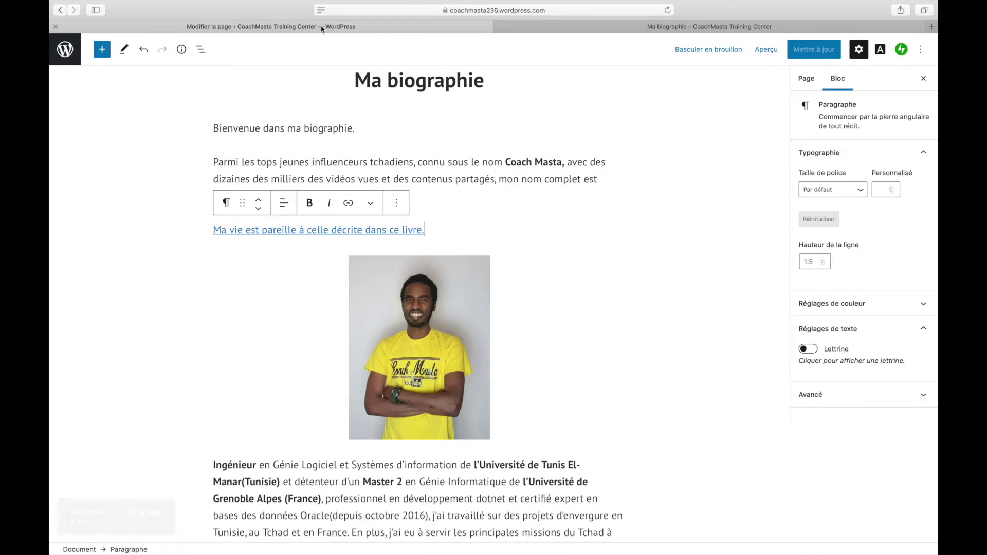
pyautogui.click(61, 11)
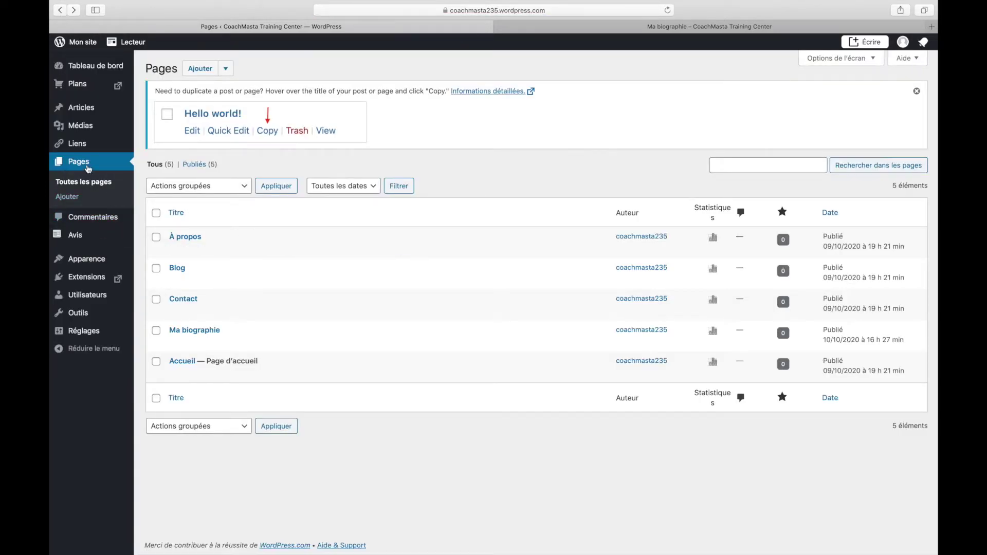
pyautogui.moveTo(88, 127)
pyautogui.click(89, 128)
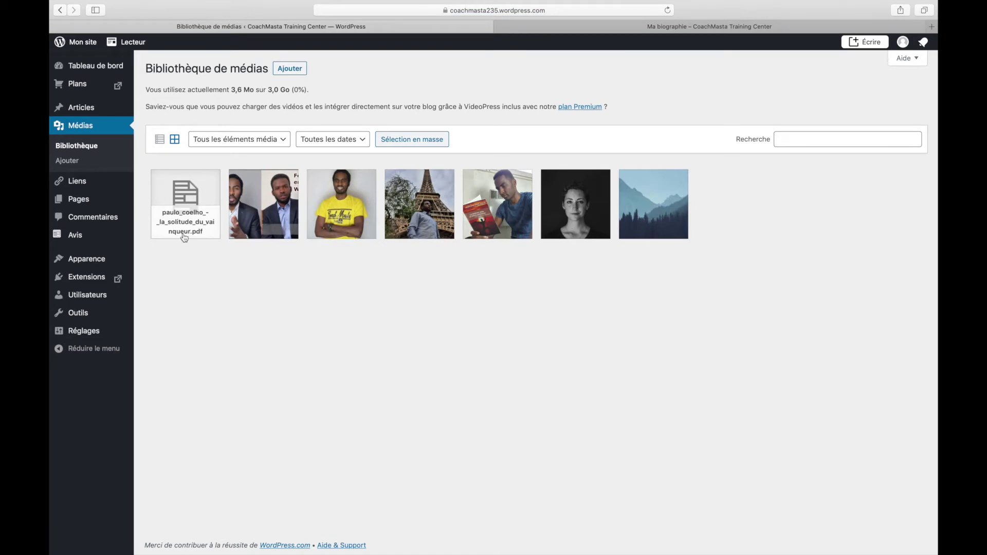
pyautogui.click(181, 195)
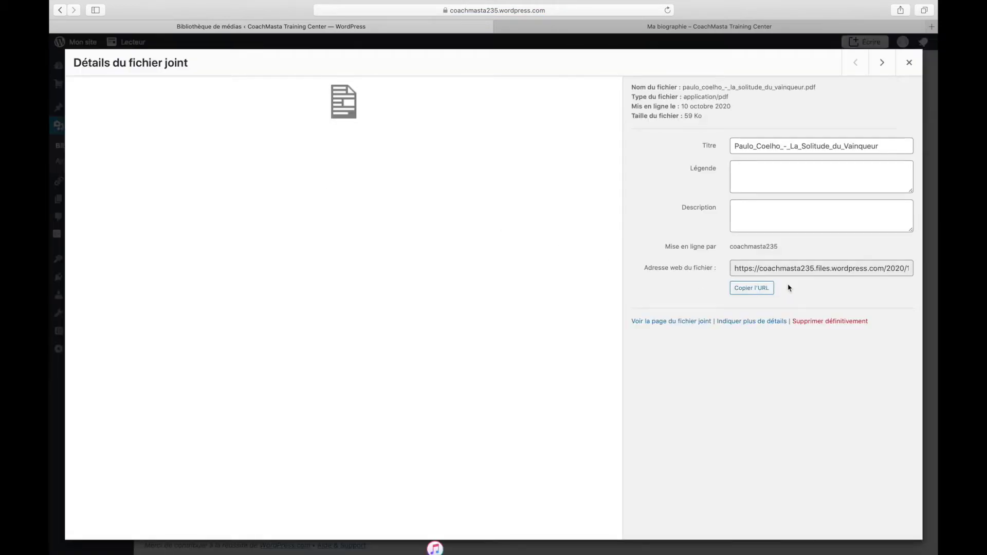
pyautogui.click(761, 270)
pyautogui.click(750, 288)
pyautogui.click(908, 63)
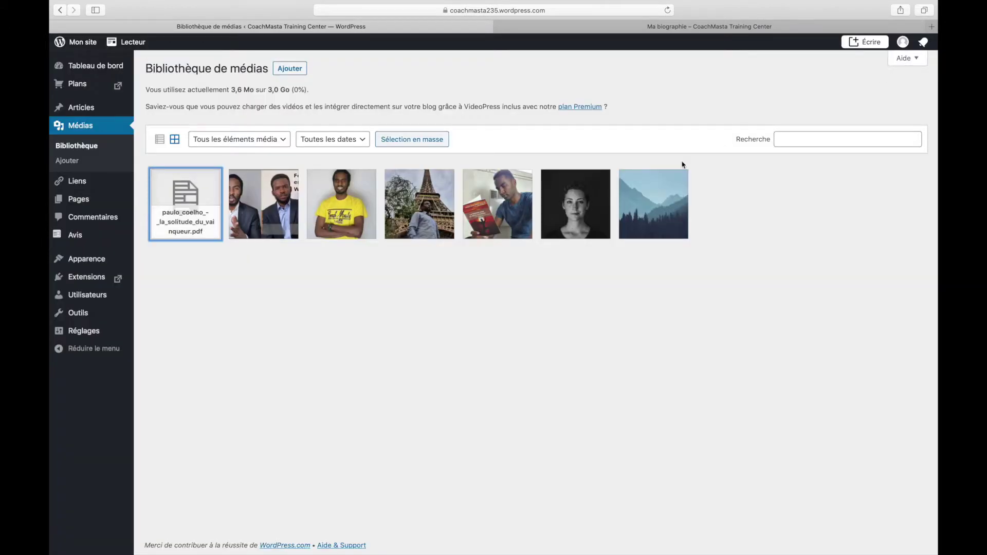
# Step: Open the page "Ma biographie" from the list of pages for editing
pyautogui.moveTo(87, 200)
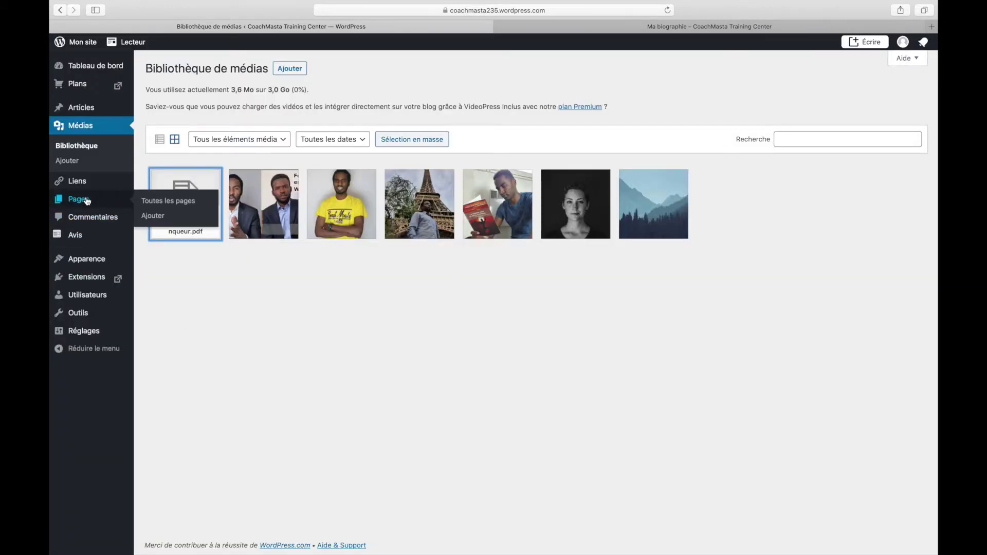
pyautogui.click(88, 200)
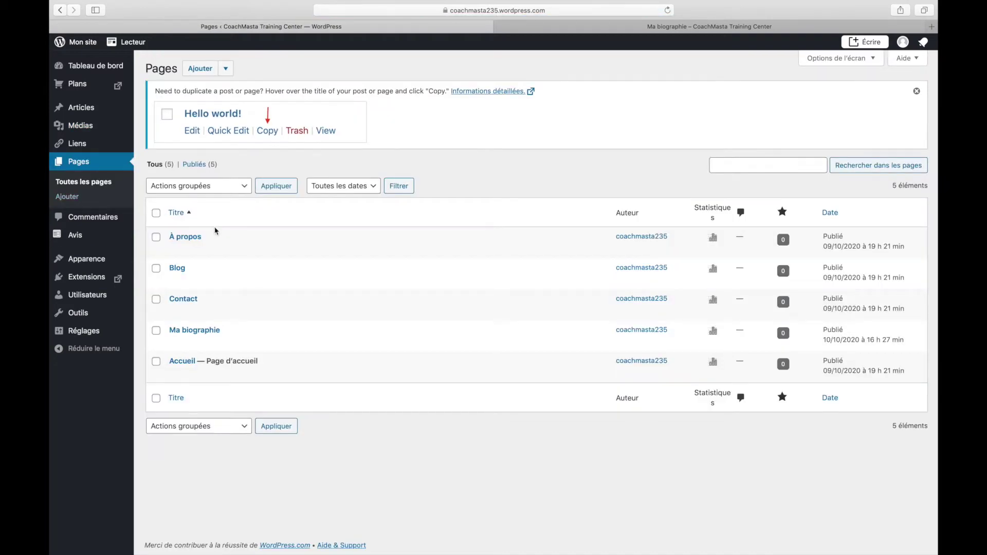
pyautogui.click(186, 342)
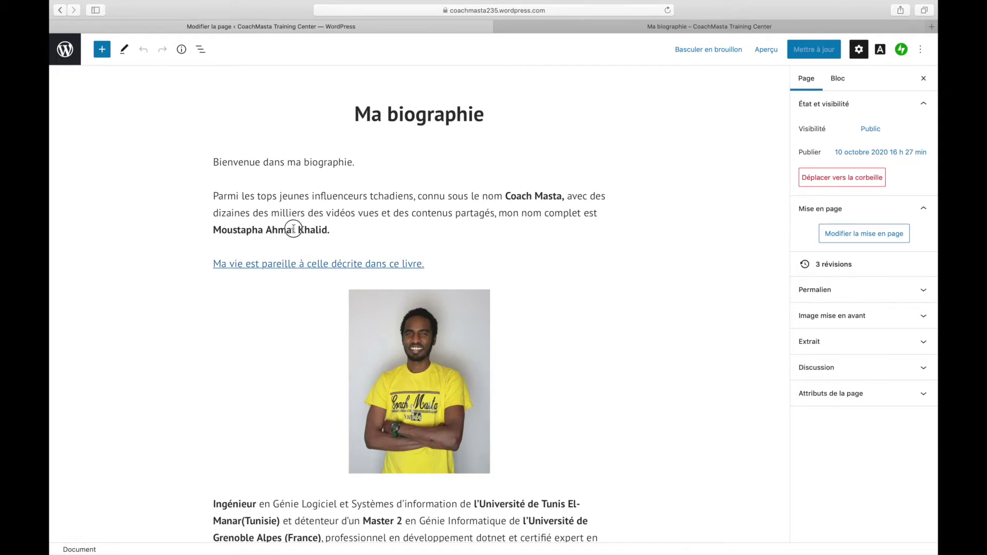
# Step: Link the bold full name ending the second paragraph to the copied PDF address and update the page
pyautogui.moveTo(331, 230); pyautogui.dragTo(214, 226)
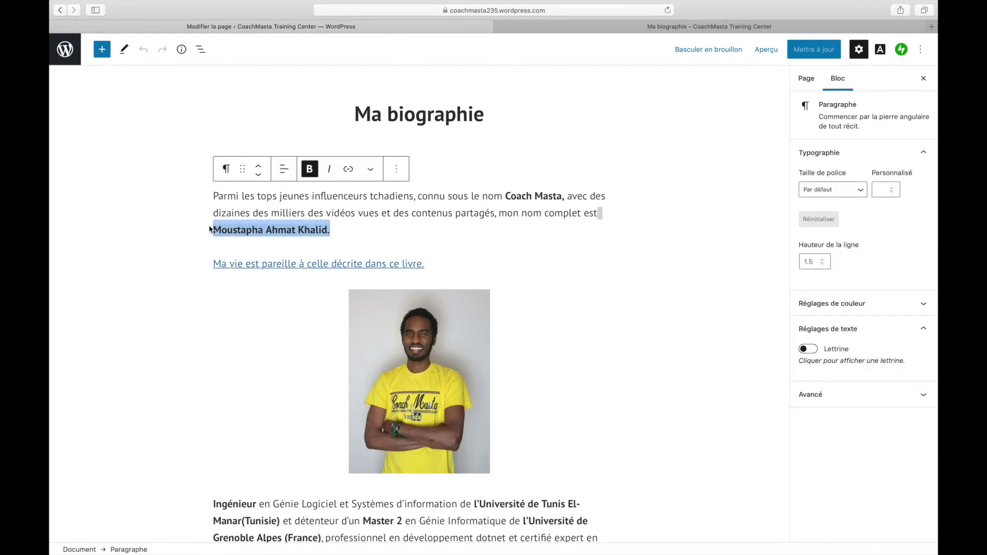
pyautogui.click(347, 169)
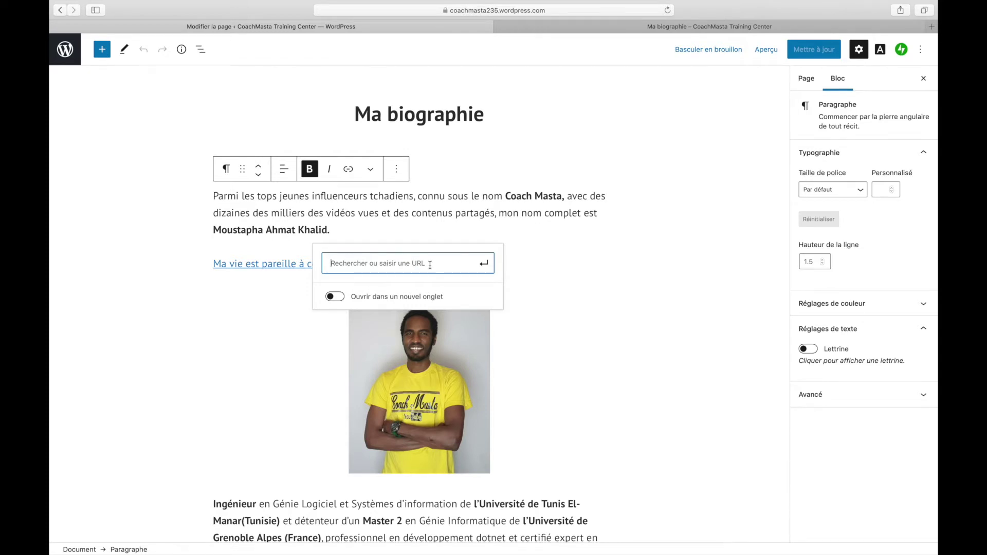
pyautogui.press('super+v')
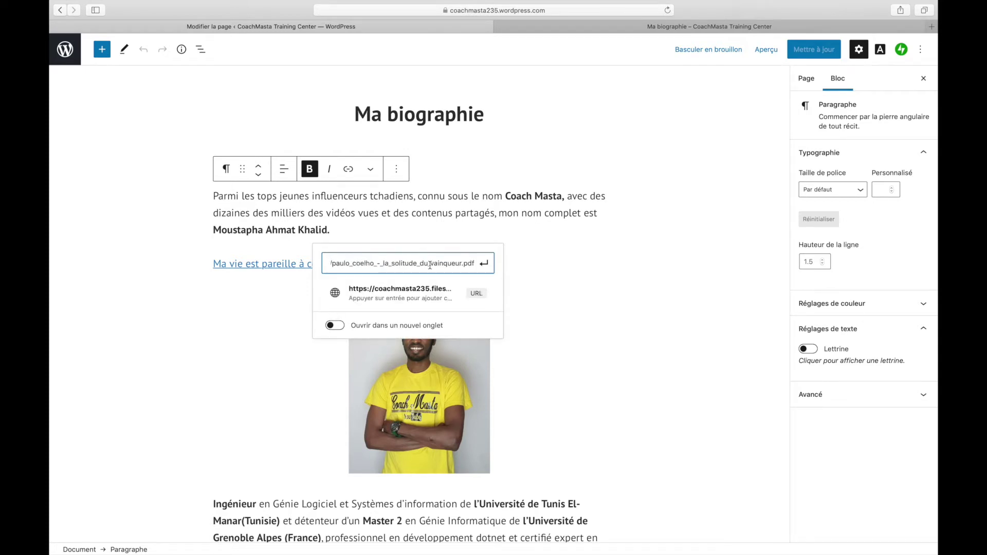
pyautogui.click(492, 265)
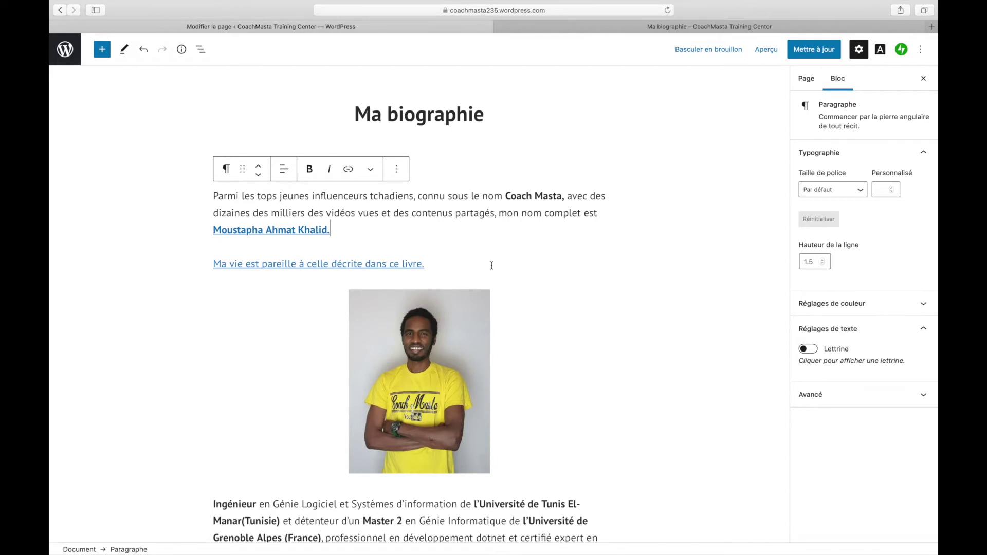
pyautogui.click(812, 51)
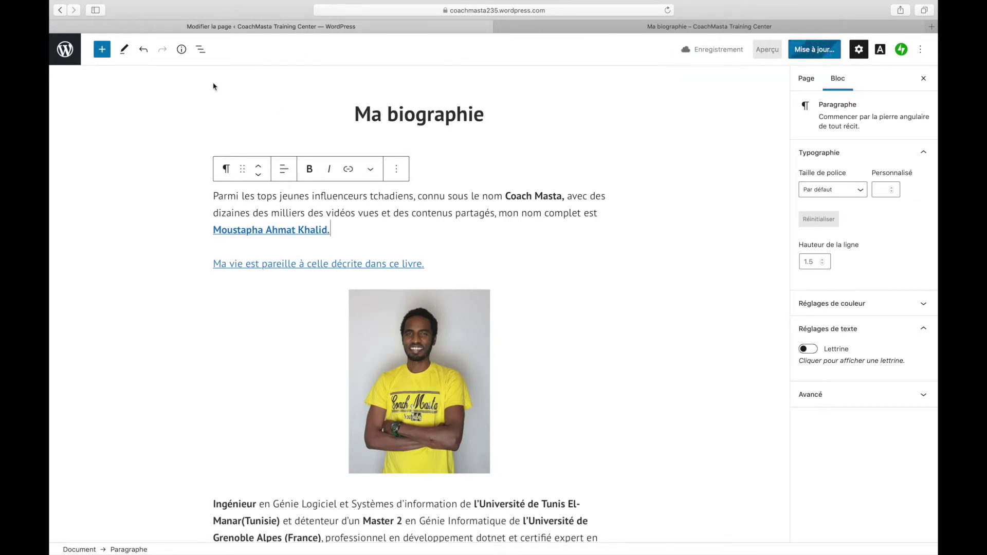
# Step: Leave the page editor and view the home page of the live site
pyautogui.click(62, 13)
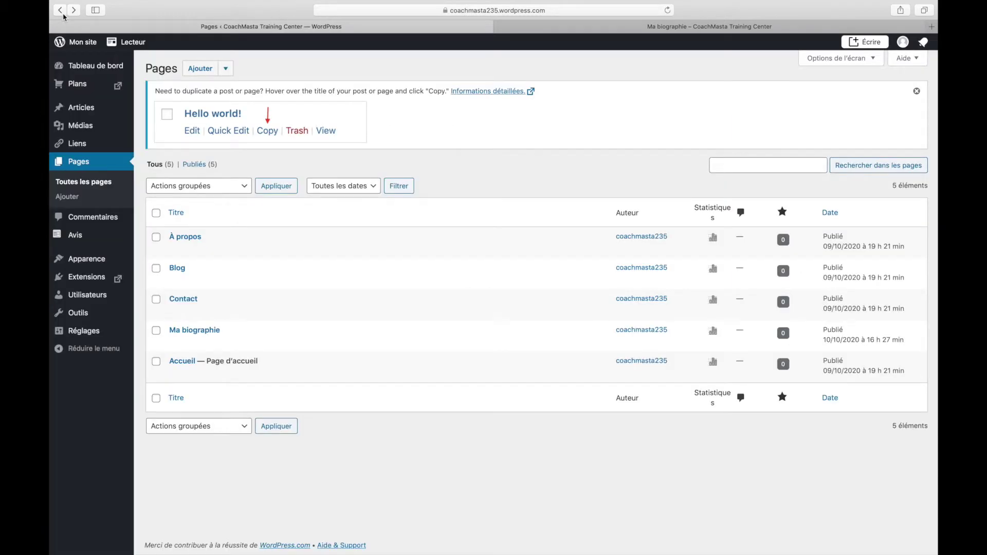
pyautogui.moveTo(109, 259)
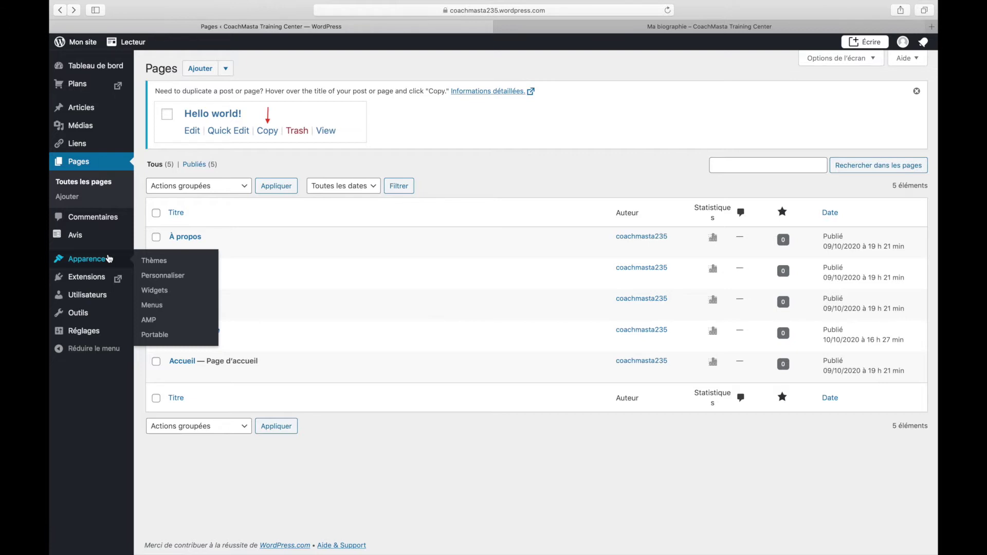
pyautogui.click(692, 26)
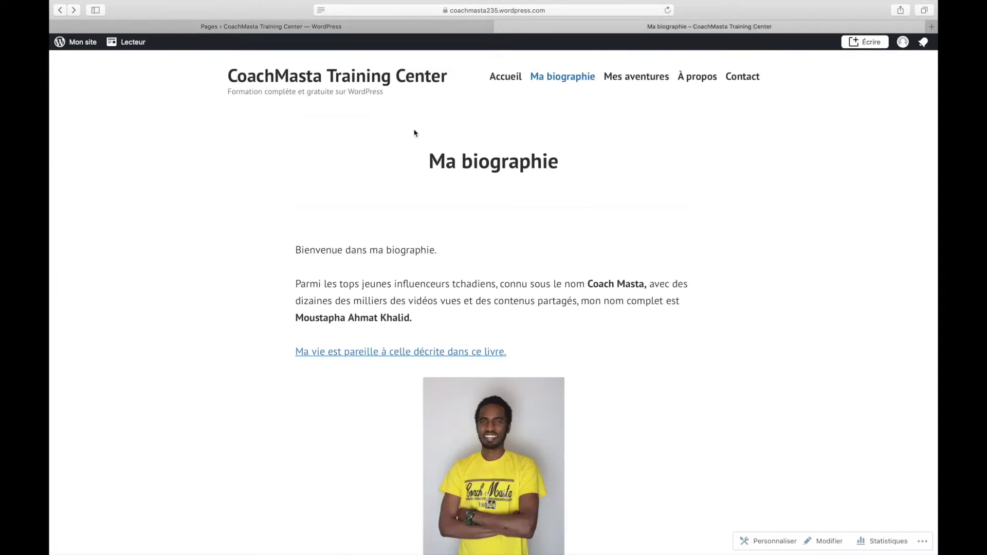
pyautogui.click(522, 77)
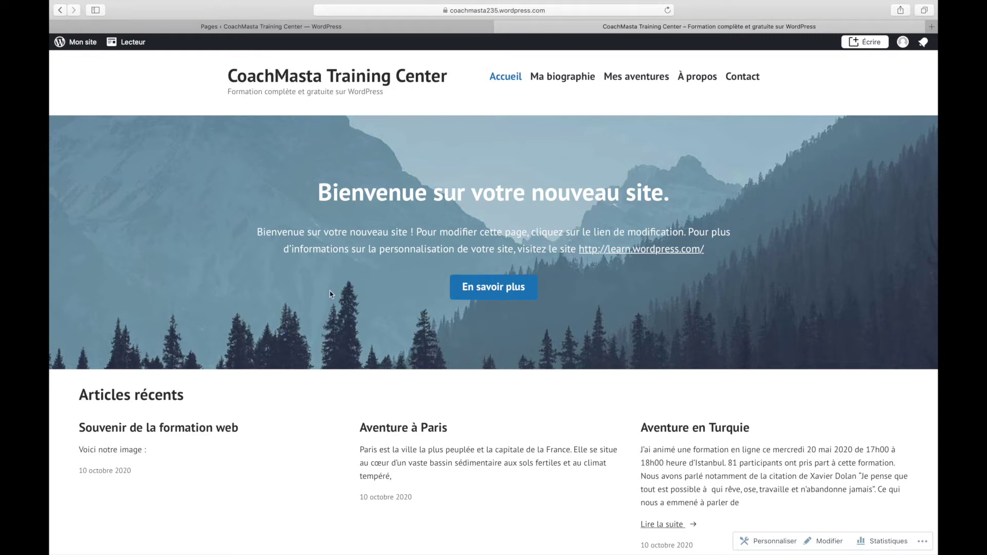
# Step: Activate the Twenty Eleven theme for the site and dismiss the welcome dialog
pyautogui.click(305, 26)
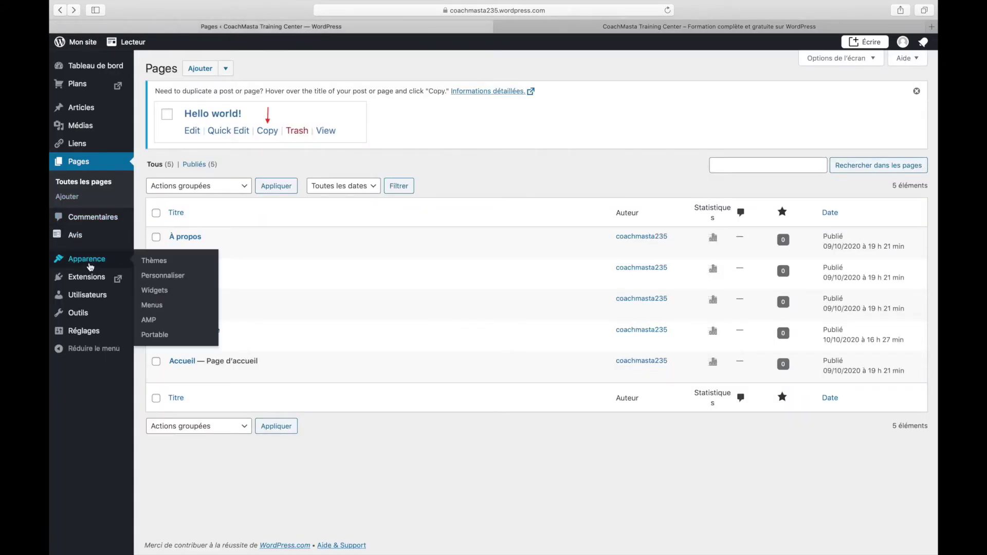
pyautogui.click(169, 263)
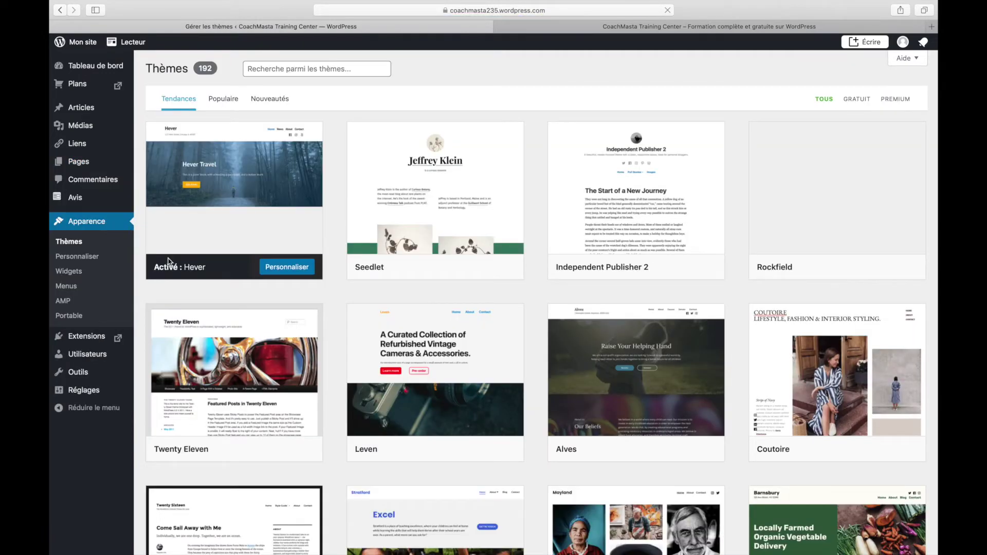
pyautogui.moveTo(234, 207)
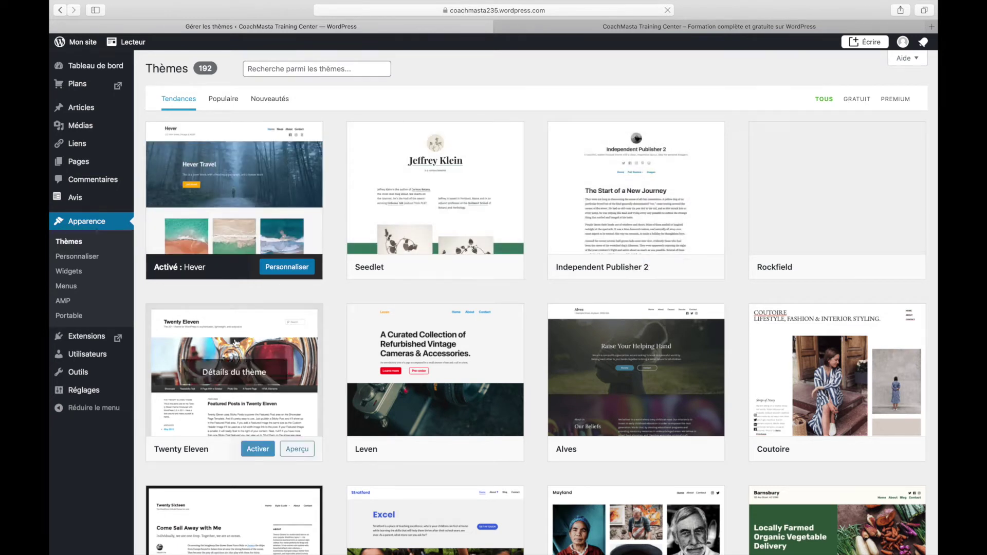
pyautogui.scroll(-3, 160, 371)
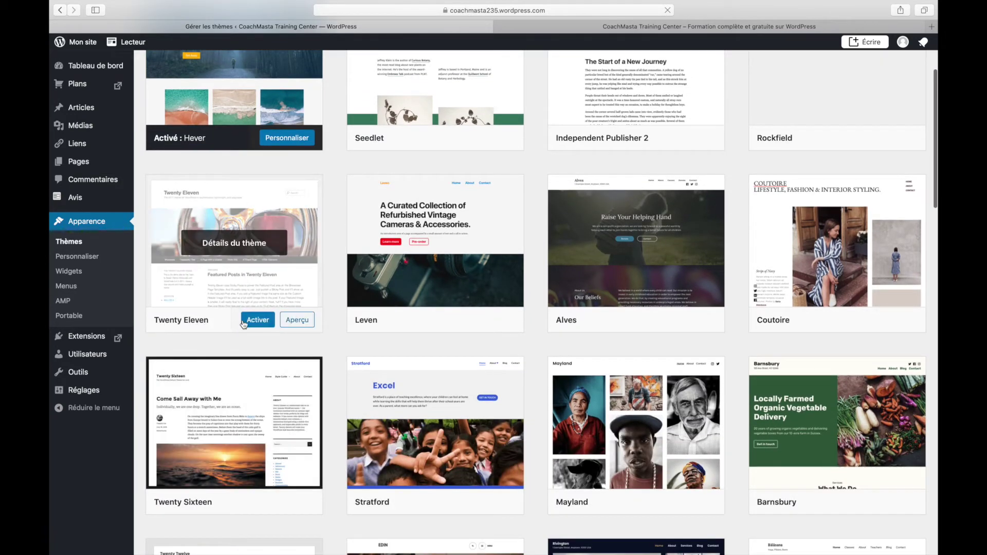
pyautogui.click(251, 322)
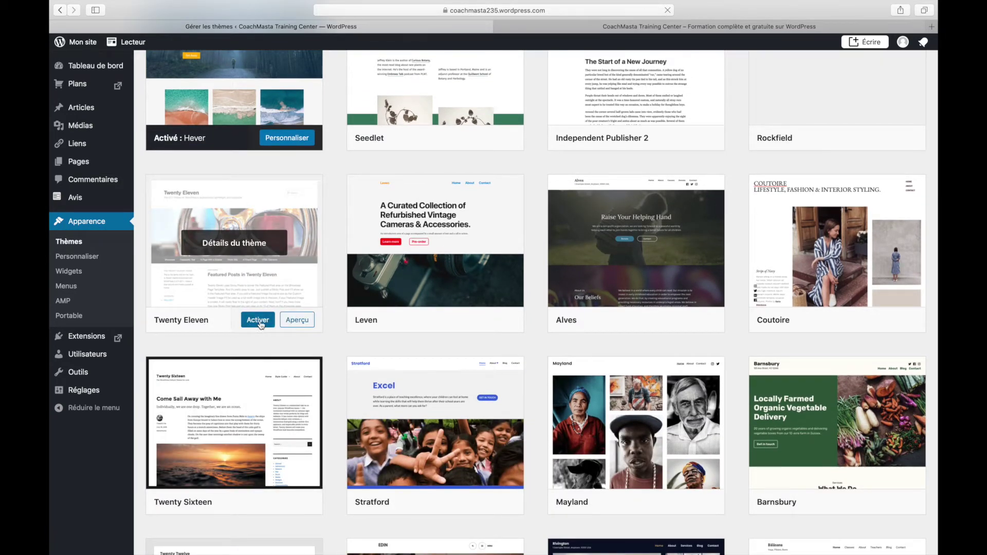
pyautogui.click(258, 324)
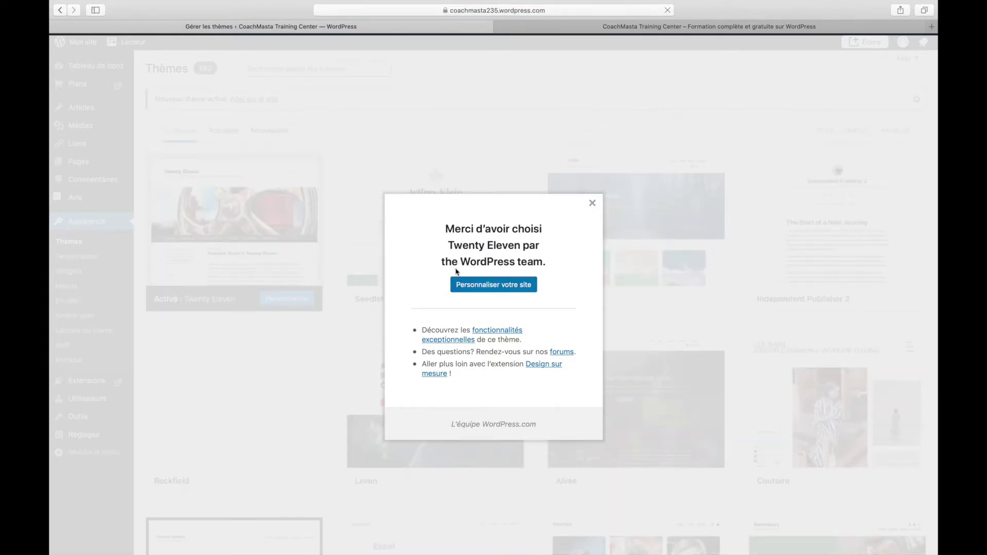
pyautogui.click(591, 203)
# Step: Reload the live site and look over its home page in the Twenty Eleven theme
pyautogui.click(725, 30)
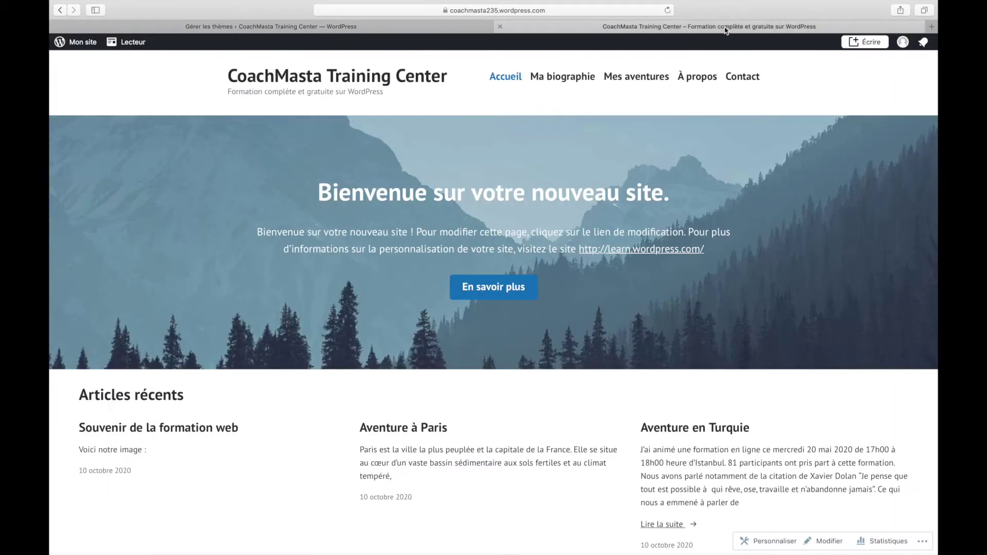
pyautogui.click(667, 10)
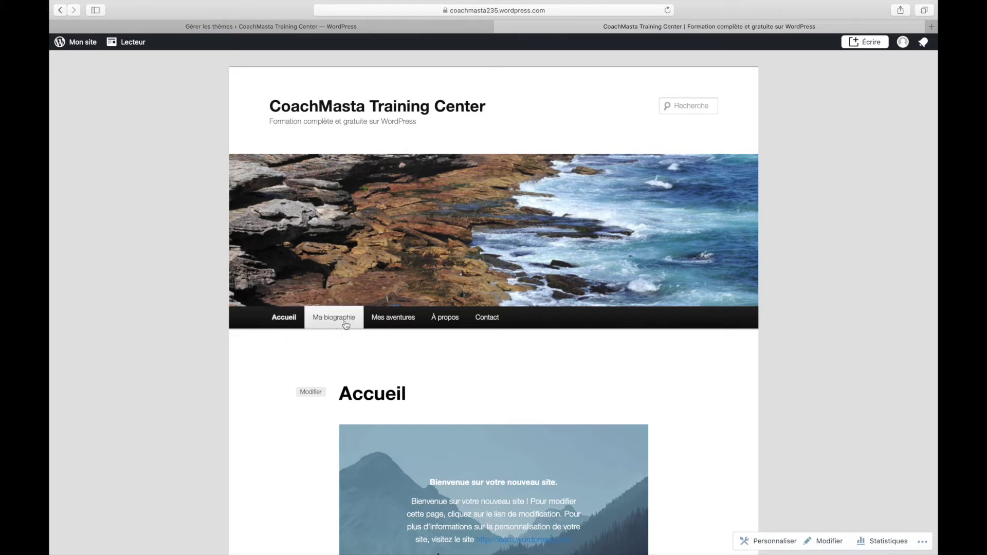
pyautogui.scroll(-15, 530, 346)
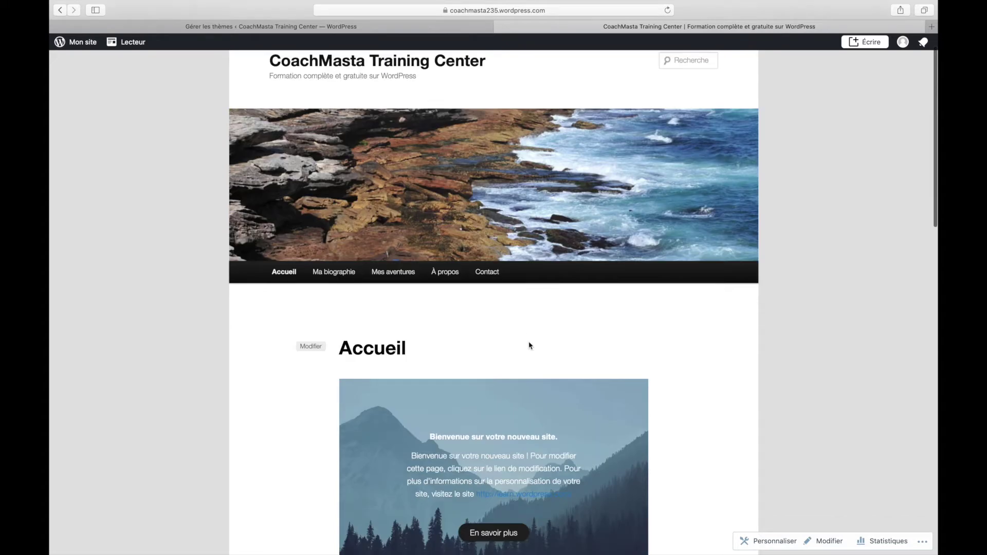
pyautogui.scroll(15, 530, 346)
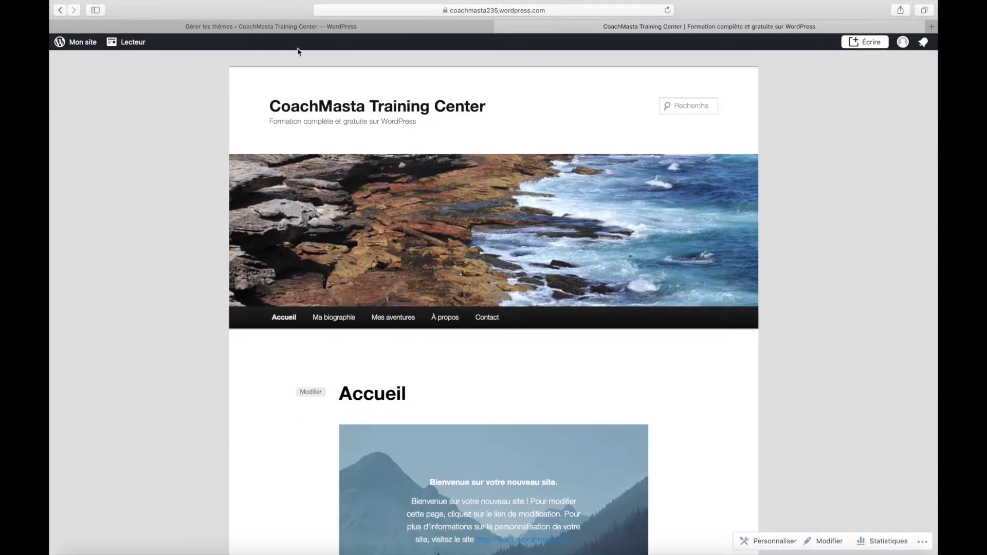
# Step: Search the site's themes for "blog" and look through the free and paid results
pyautogui.click(278, 27)
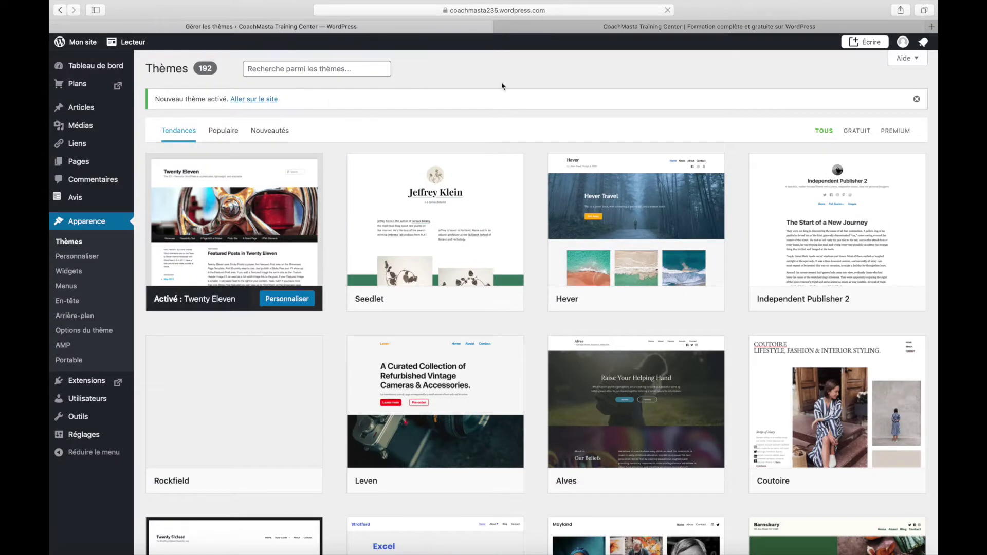
pyautogui.click(318, 72)
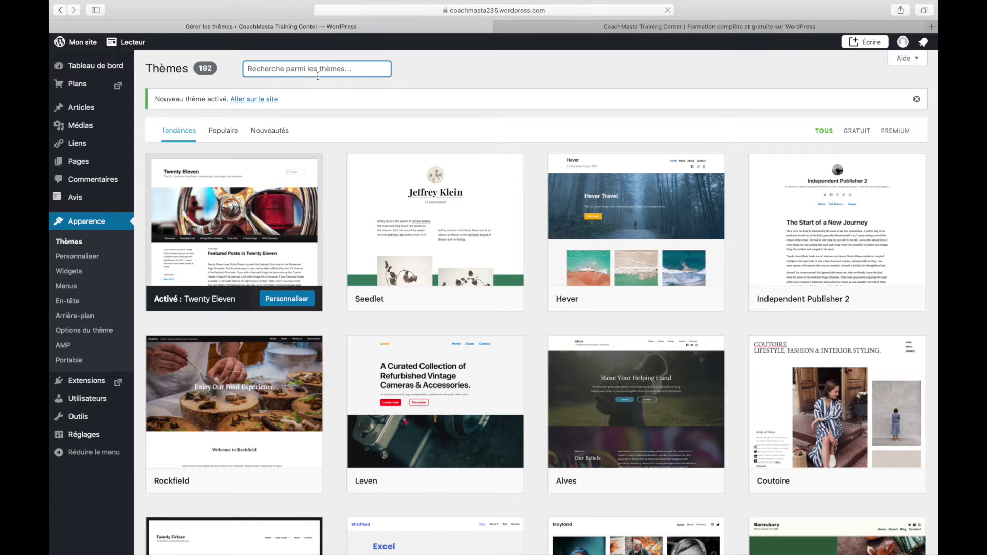
pyautogui.write('blog')
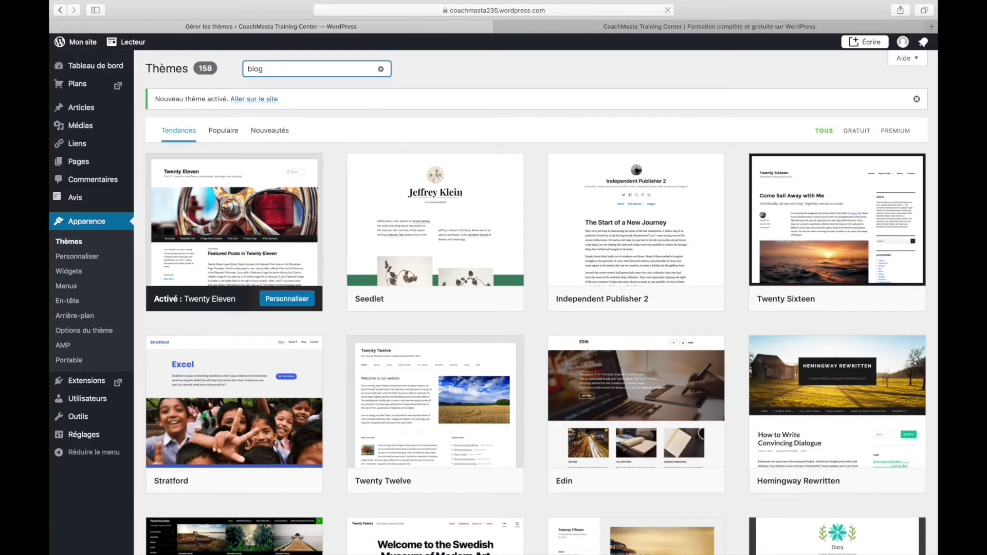
pyautogui.scroll(-6, 441, 401)
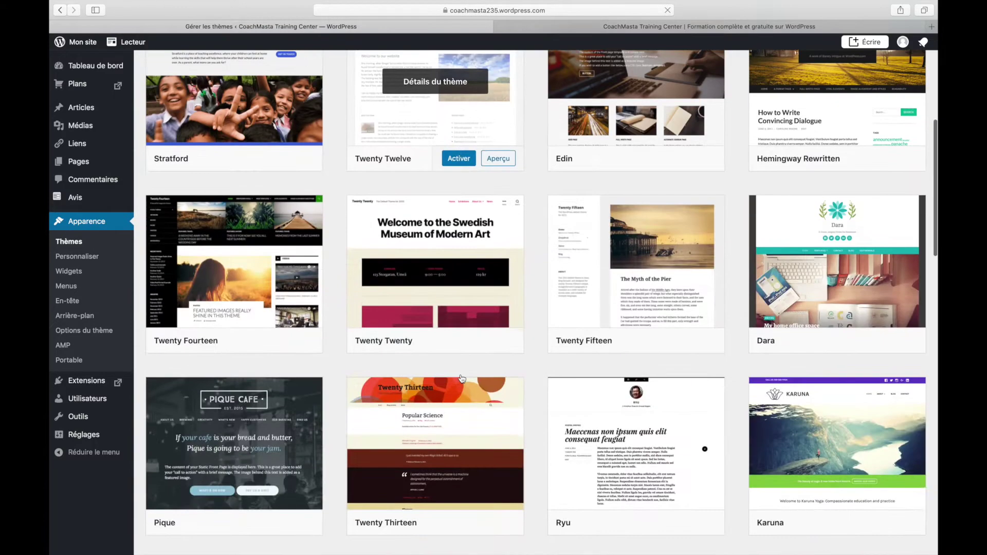
pyautogui.scroll(-5, 461, 378)
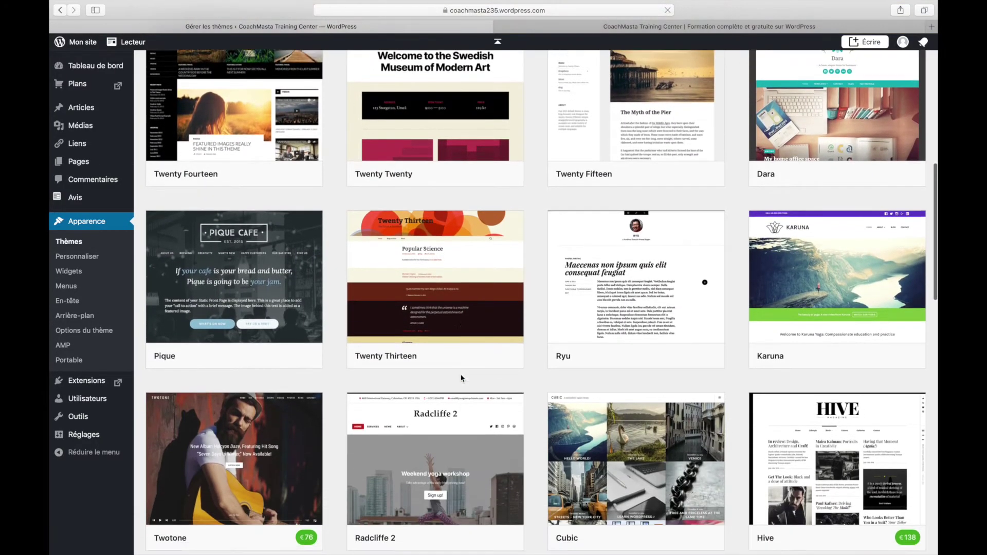
pyautogui.scroll(-3, 461, 378)
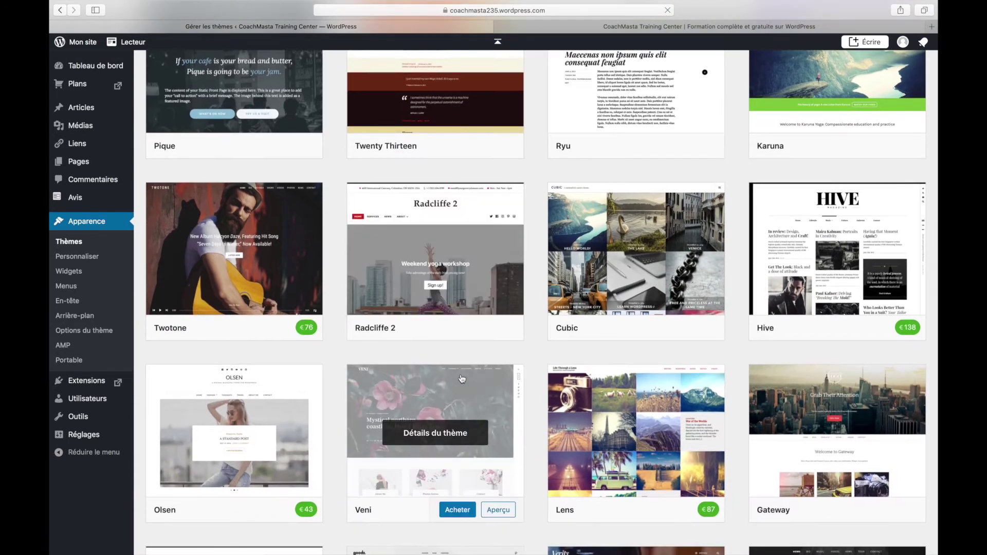
pyautogui.scroll(-4, 784, 348)
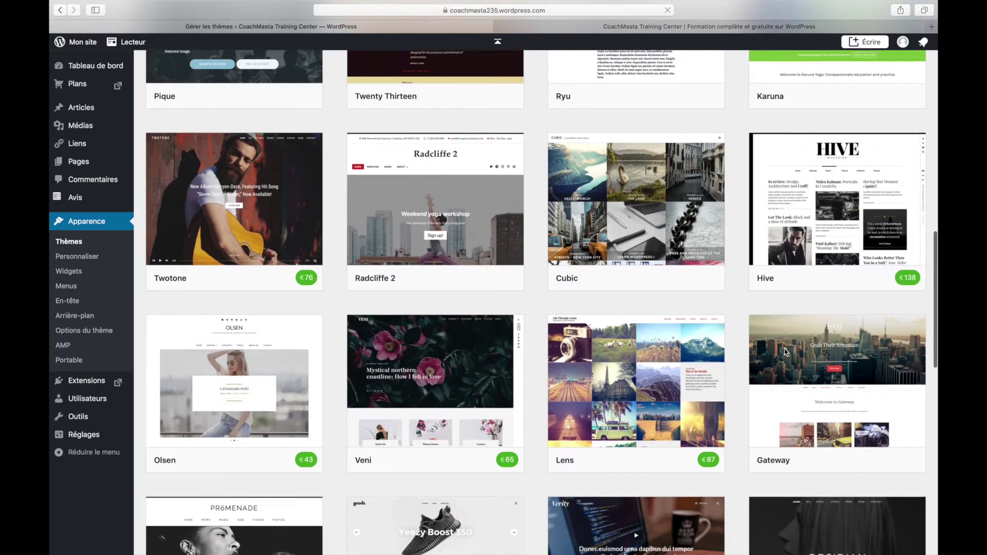
pyautogui.scroll(-1, 785, 348)
pyautogui.scroll(-2, 784, 347)
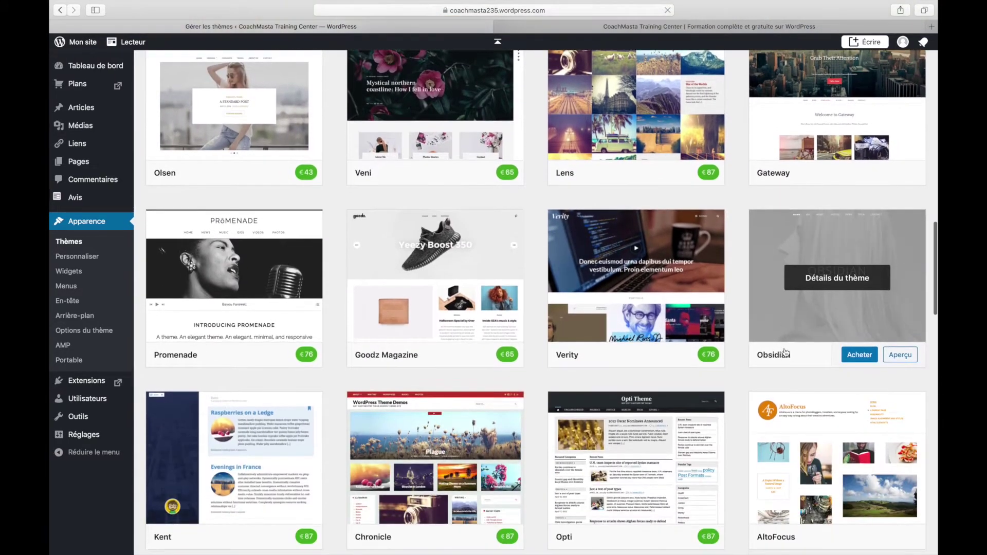
pyautogui.scroll(-1, 785, 353)
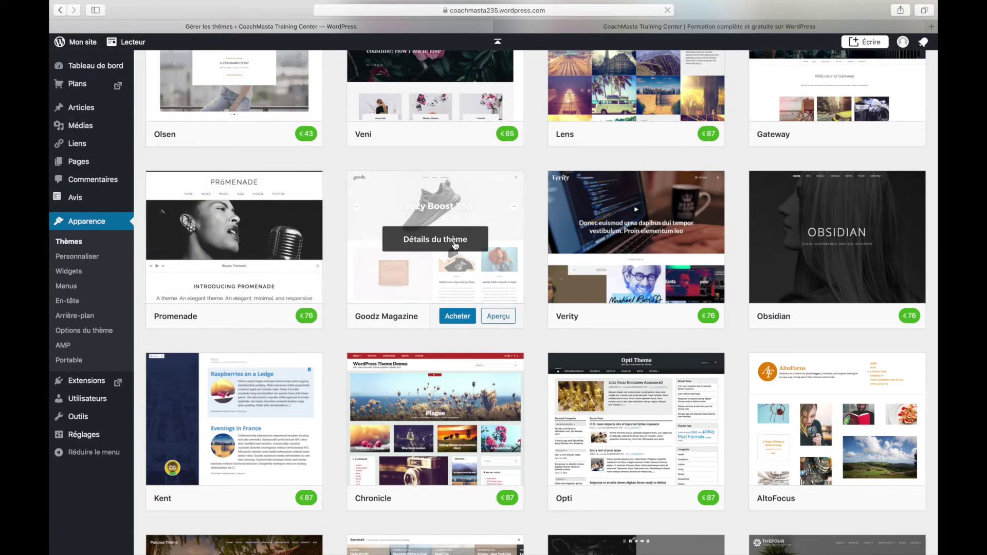
# Step: Activate the free Twenty Twelve theme from the blog results and dismiss its welcome dialog
pyautogui.scroll(15, 454, 246)
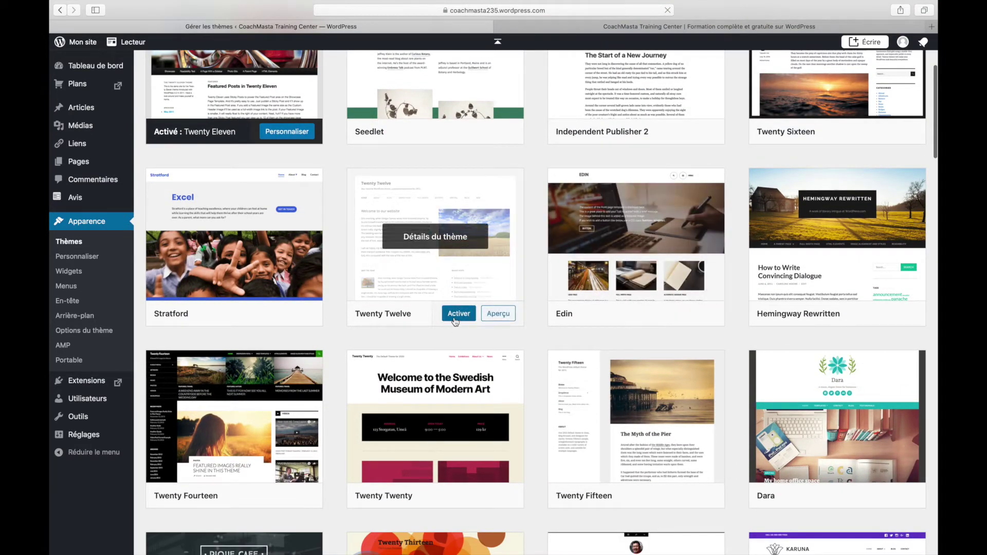
pyautogui.click(453, 314)
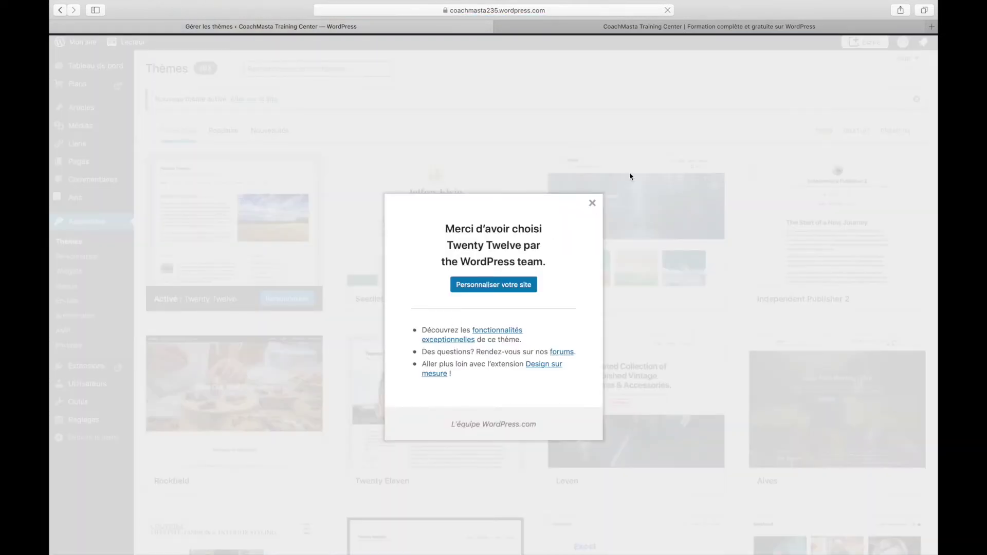
pyautogui.click(592, 202)
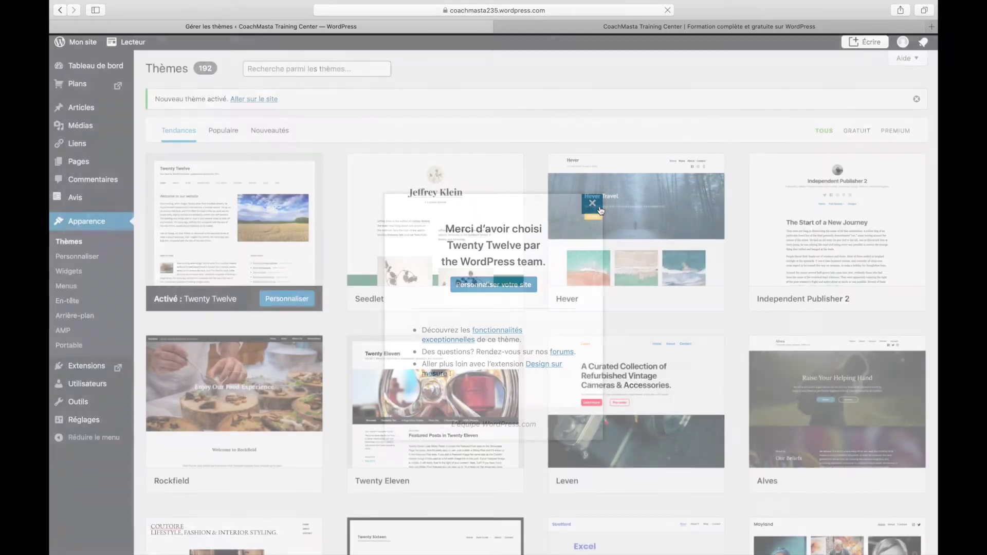
# Step: Reload the live site and look over its home page in the Twenty Twelve theme
pyautogui.click(655, 30)
pyautogui.click(669, 13)
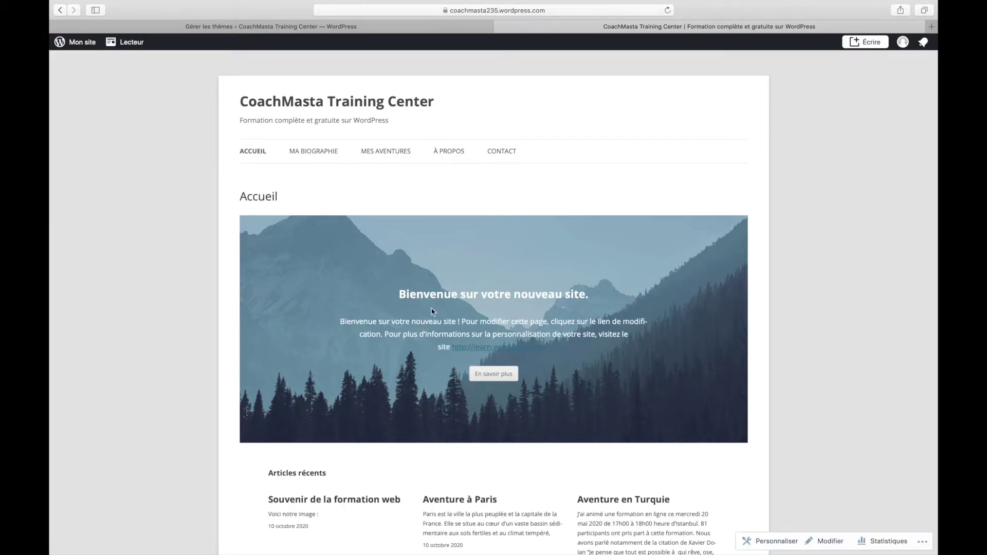
pyautogui.scroll(-15, 430, 311)
pyautogui.scroll(15, 432, 344)
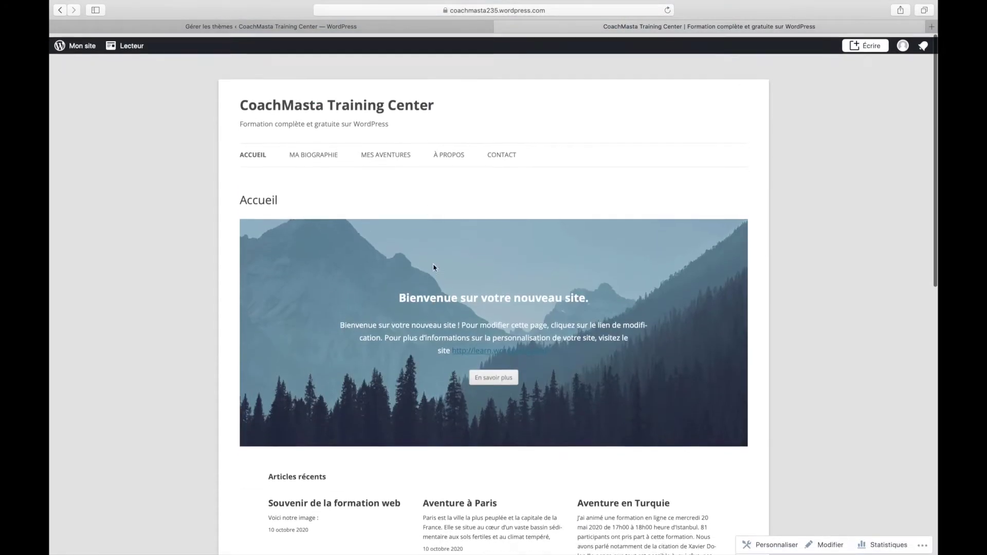
# Step: Search the site's themes for "magazine" and activate the Twenty Fourteen theme
pyautogui.click(368, 28)
pyautogui.click(383, 70)
pyautogui.write('magazine')
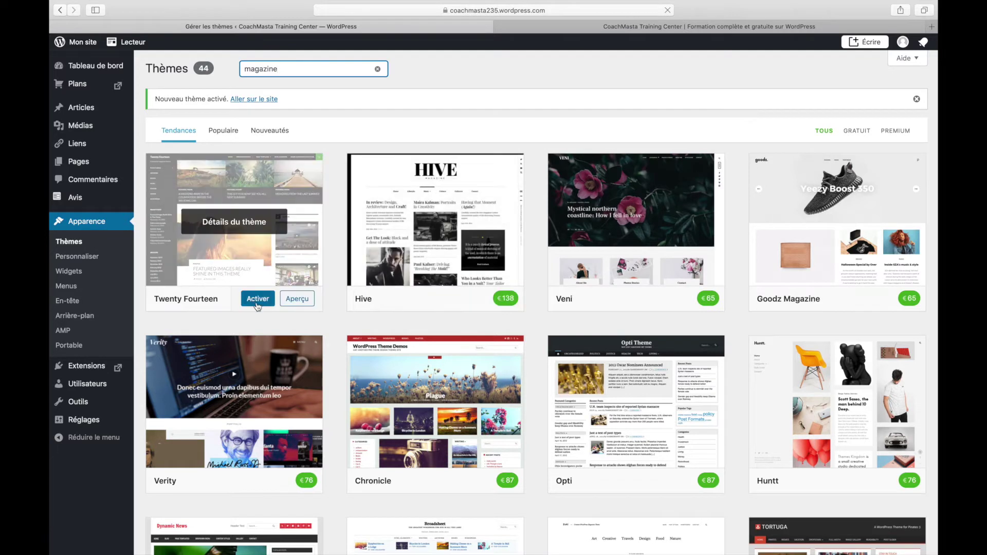
pyautogui.click(258, 299)
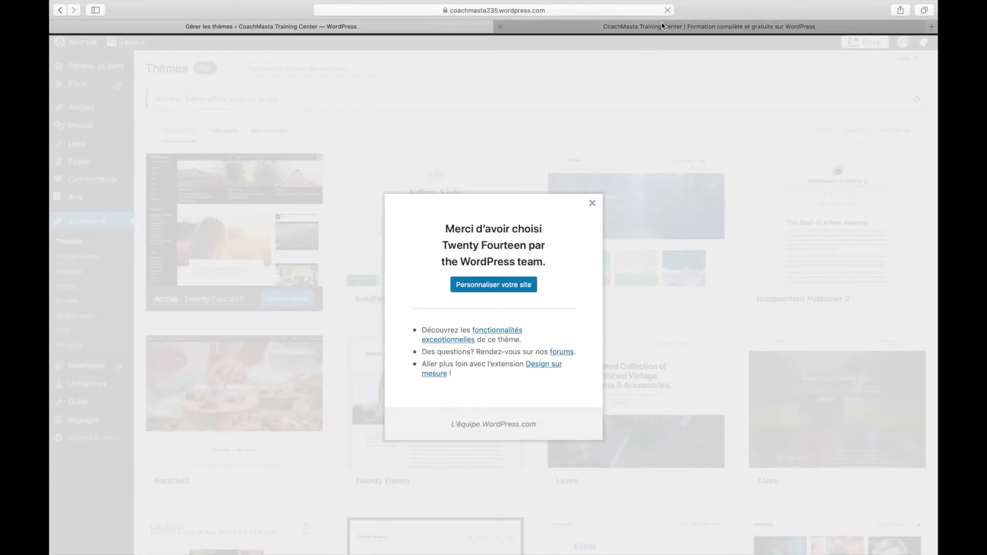
# Step: Reload the live site and examine the whole home page layout in the Twenty Fourteen theme
pyautogui.click(665, 24)
pyautogui.click(667, 10)
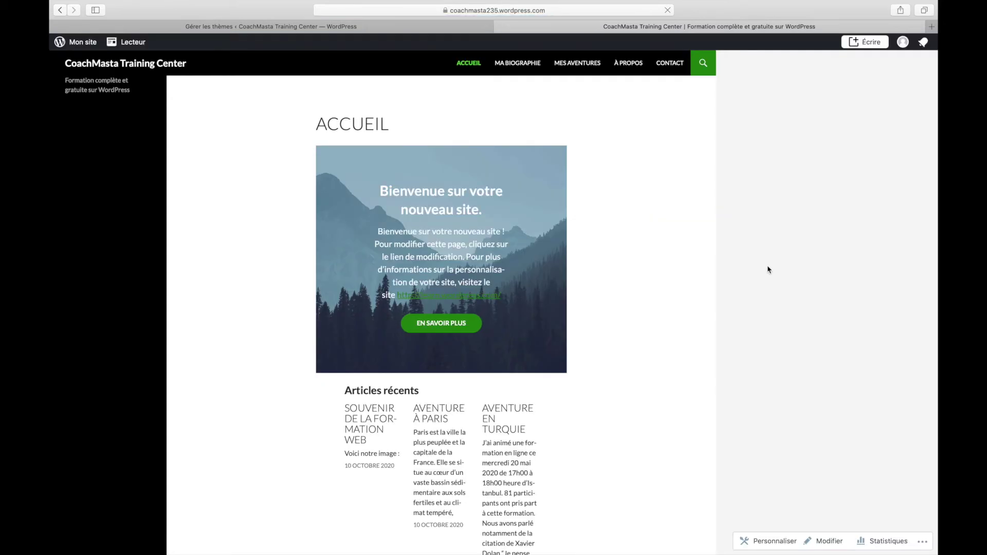
pyautogui.scroll(-15, 640, 377)
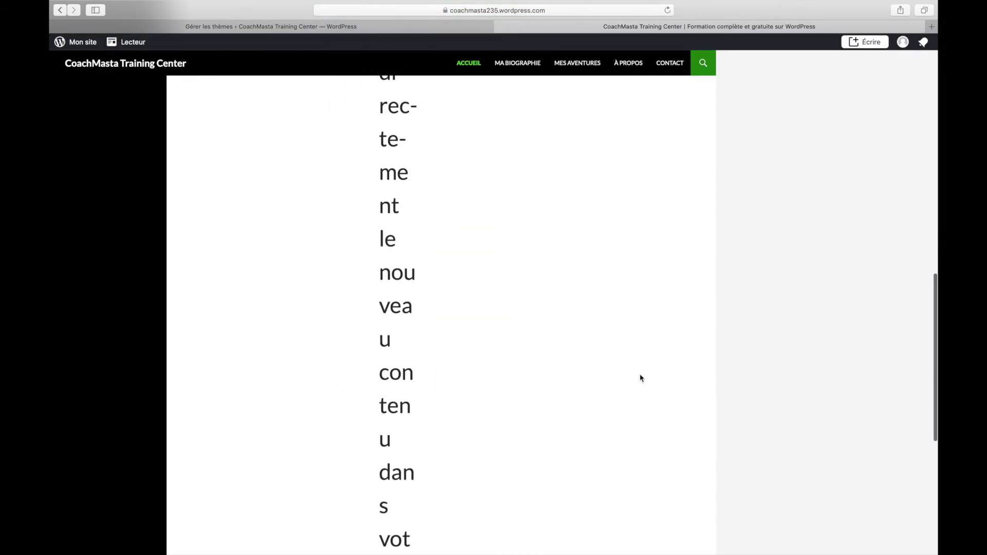
pyautogui.scroll(15, 640, 378)
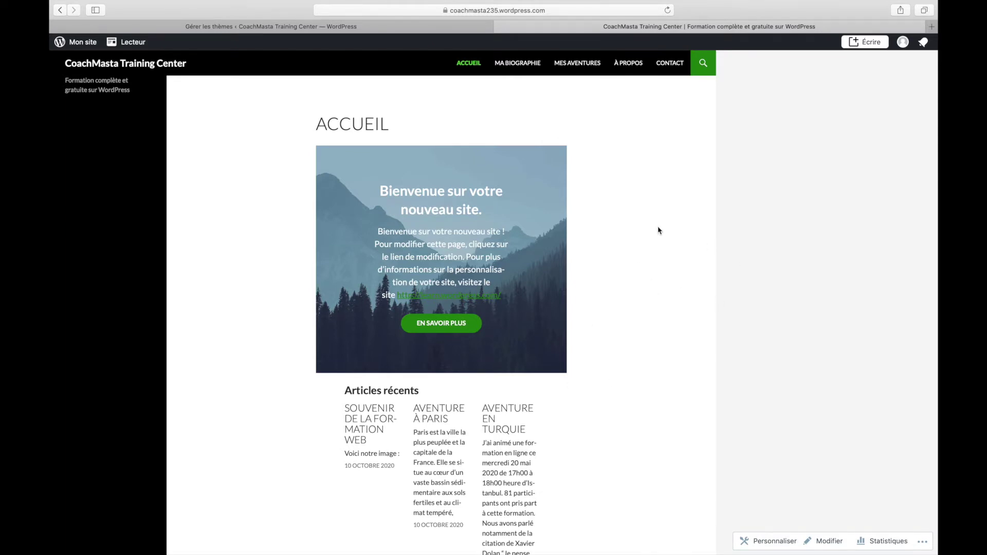
pyautogui.scroll(-10, 659, 231)
pyautogui.scroll(10, 659, 231)
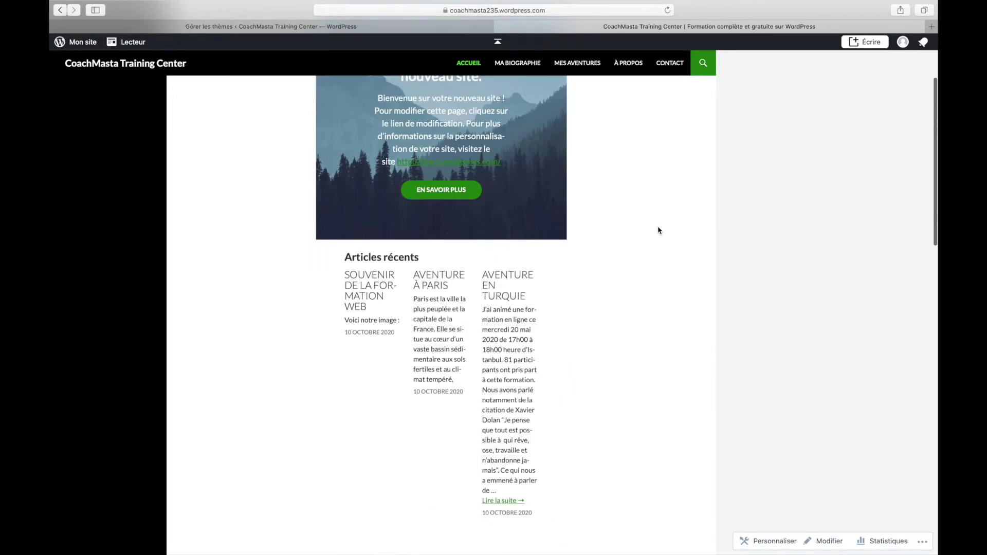
pyautogui.scroll(-10, 659, 230)
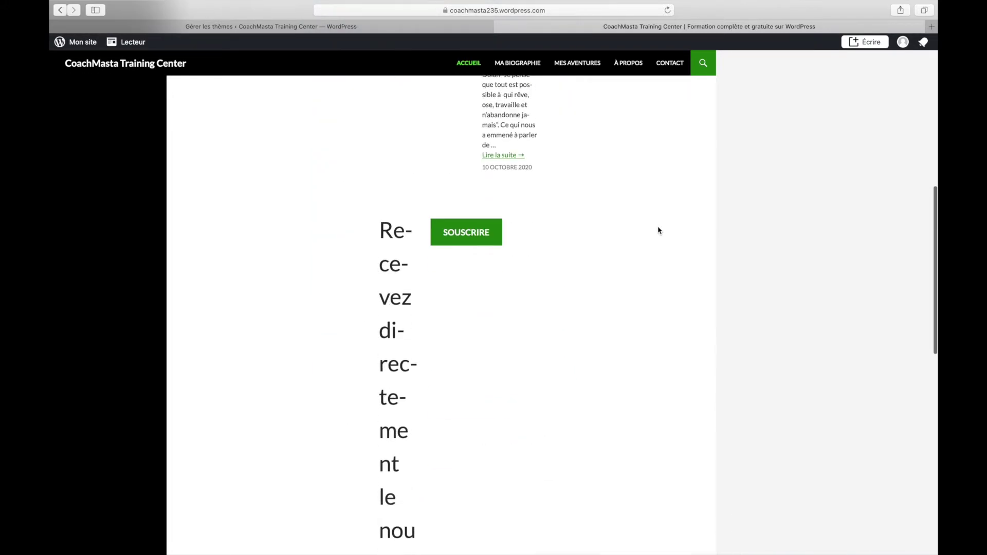
pyautogui.scroll(-10, 659, 231)
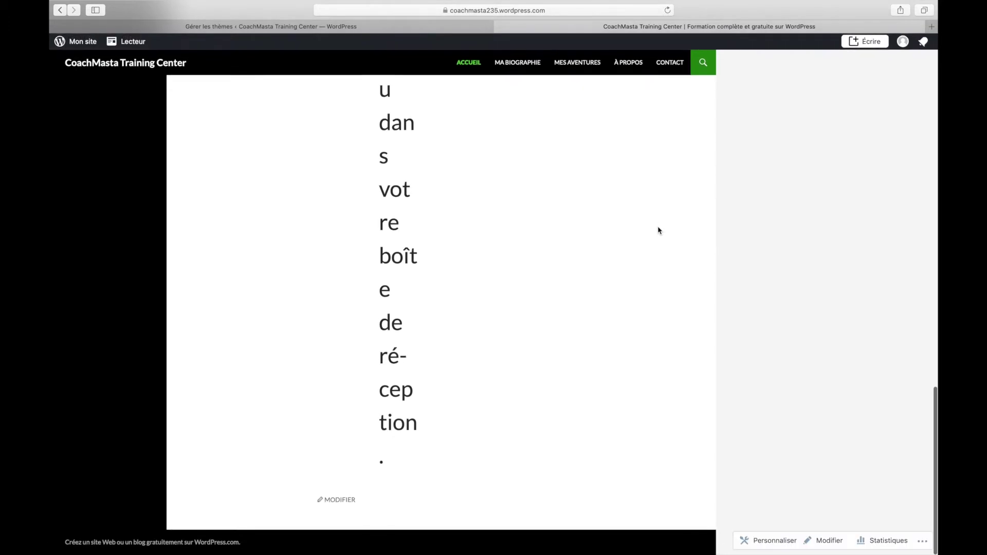
pyautogui.scroll(10, 659, 230)
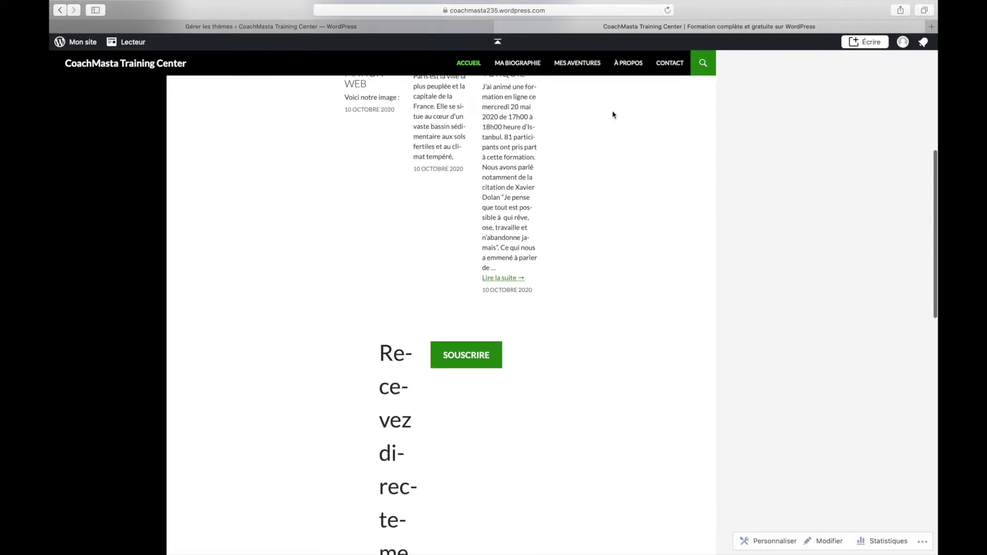
# Step: Return to theme management, dismiss the welcome dialog and browse the trending and popular themes
pyautogui.click(360, 28)
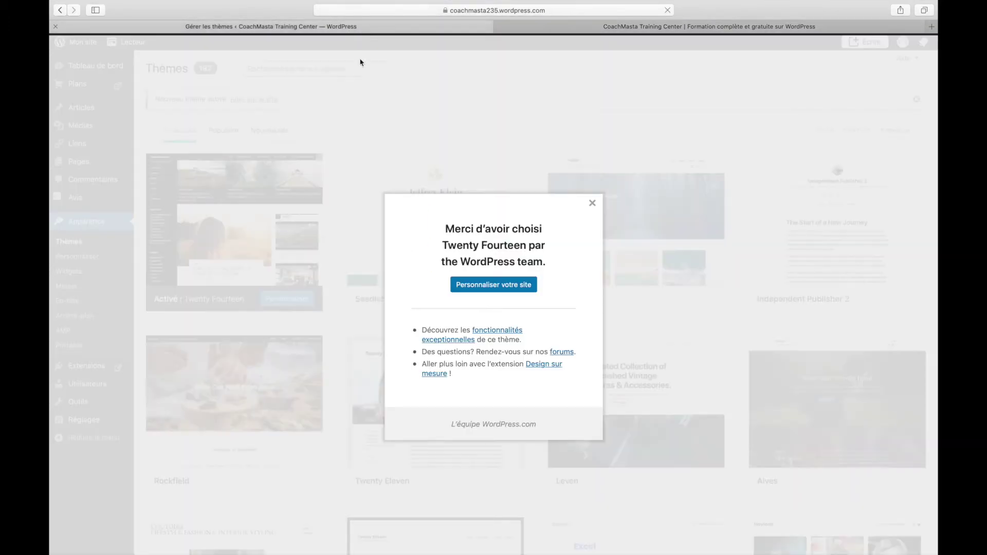
pyautogui.click(592, 203)
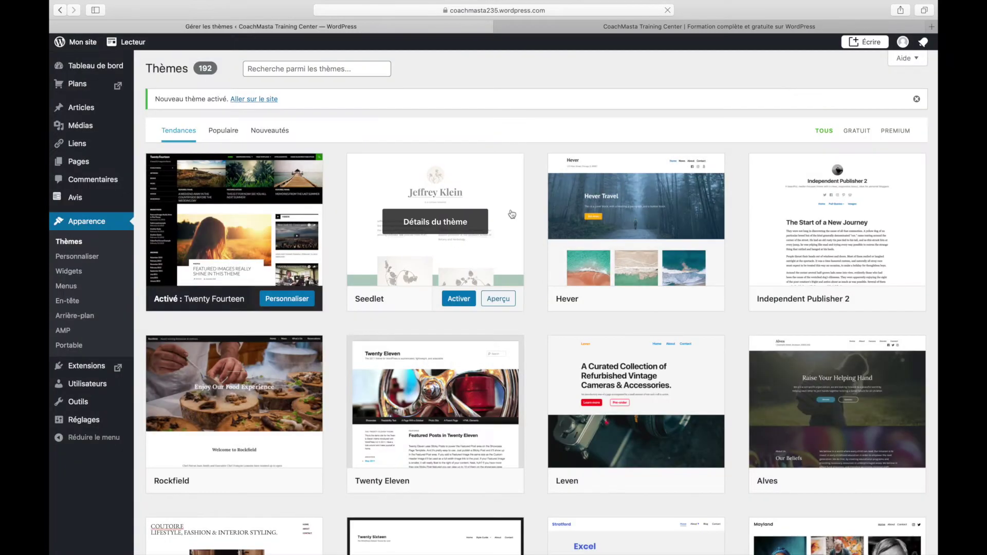
pyautogui.scroll(-5, 529, 425)
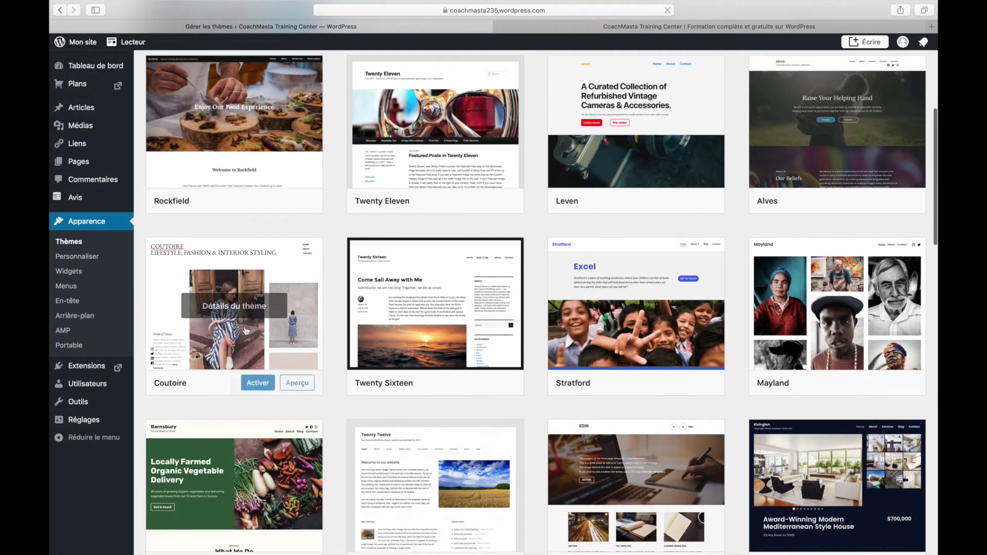
pyautogui.moveTo(373, 364)
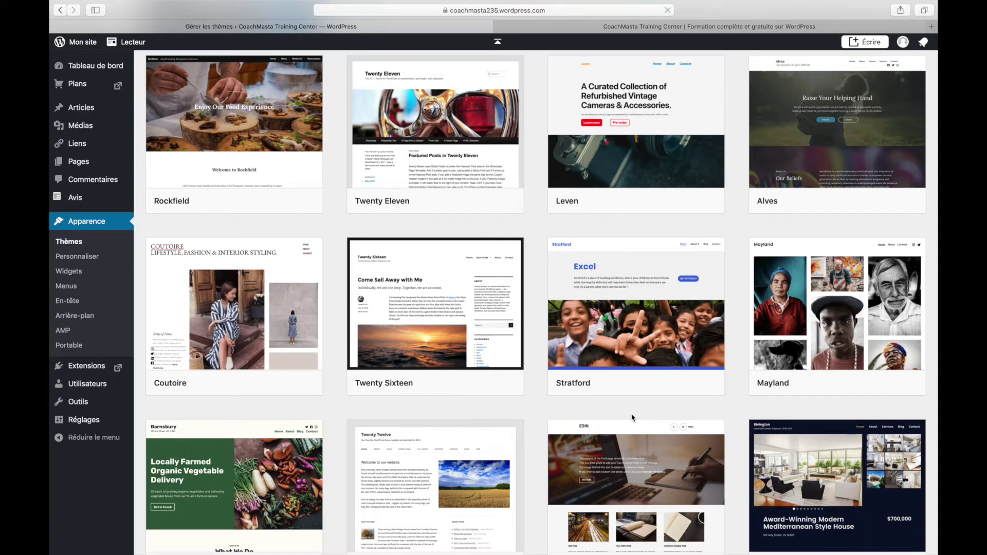
pyautogui.scroll(-5, 633, 418)
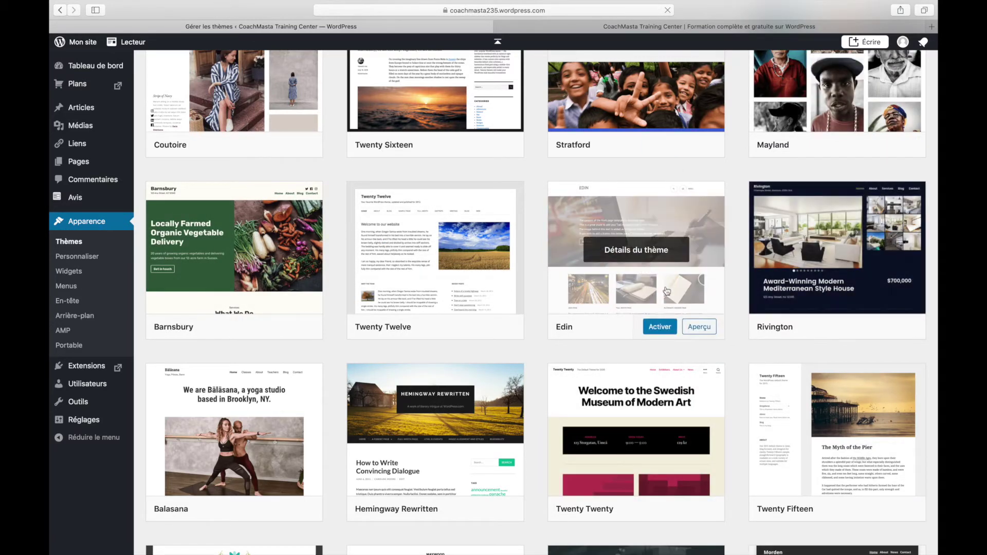
pyautogui.scroll(10, 425, 280)
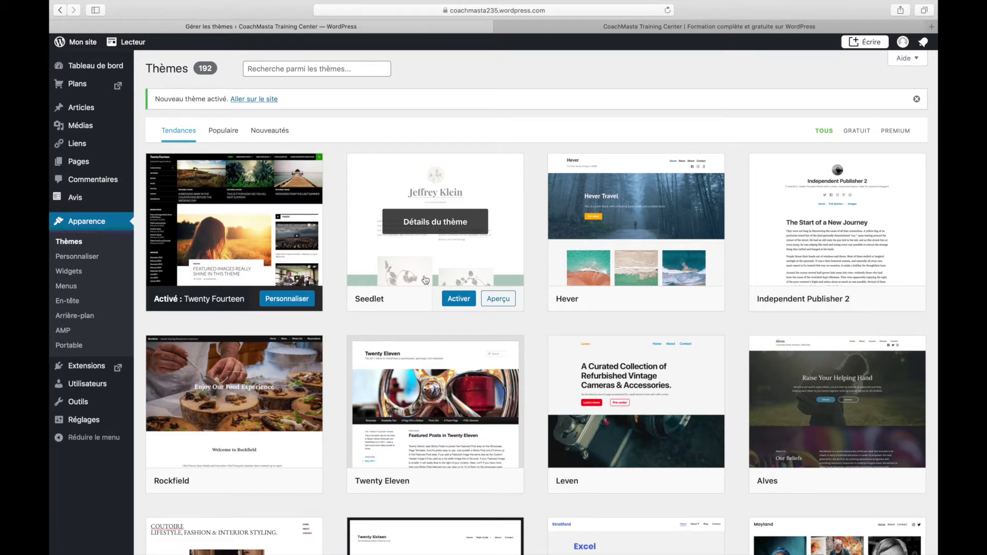
pyautogui.click(225, 130)
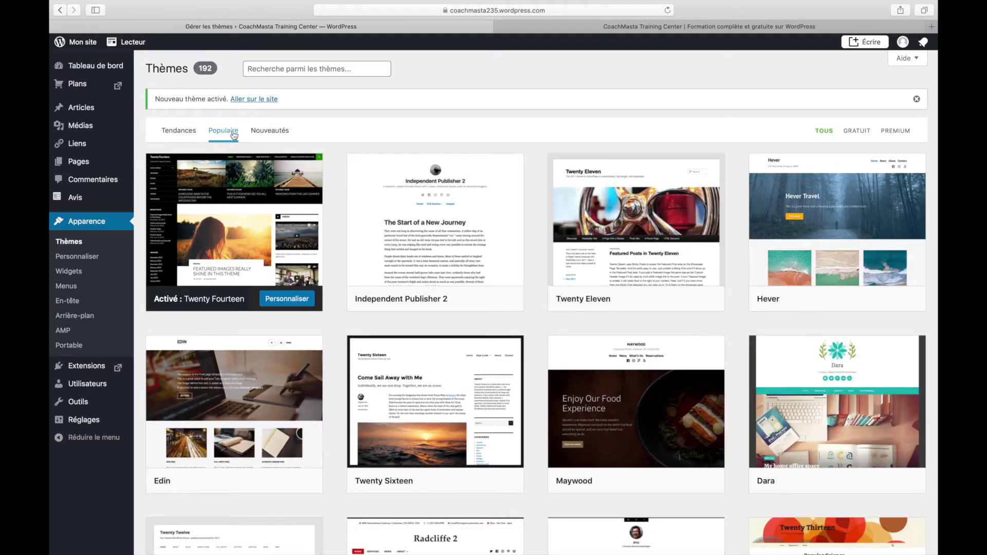
pyautogui.moveTo(842, 227)
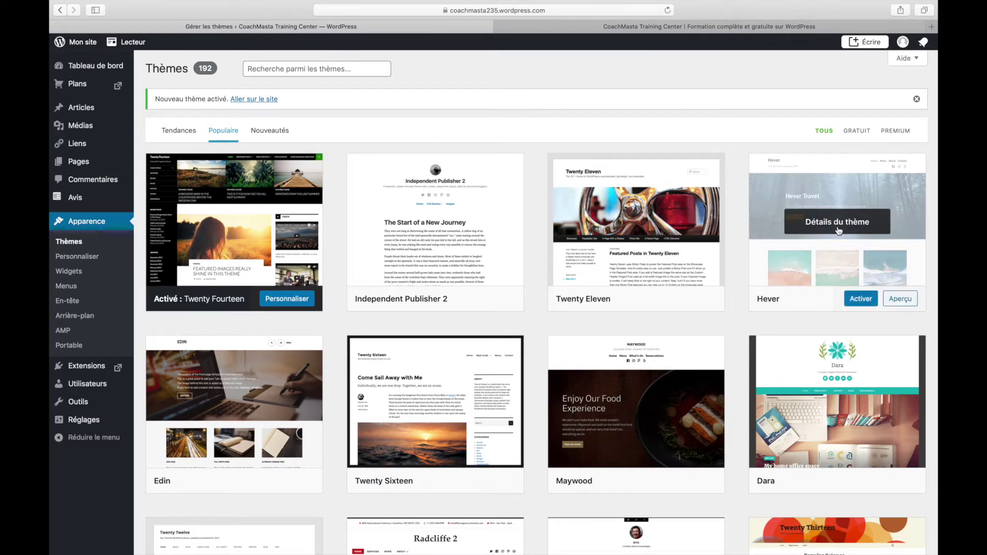
# Step: Activate the Hever theme, then reload the live site and look over its home page
pyautogui.click(859, 303)
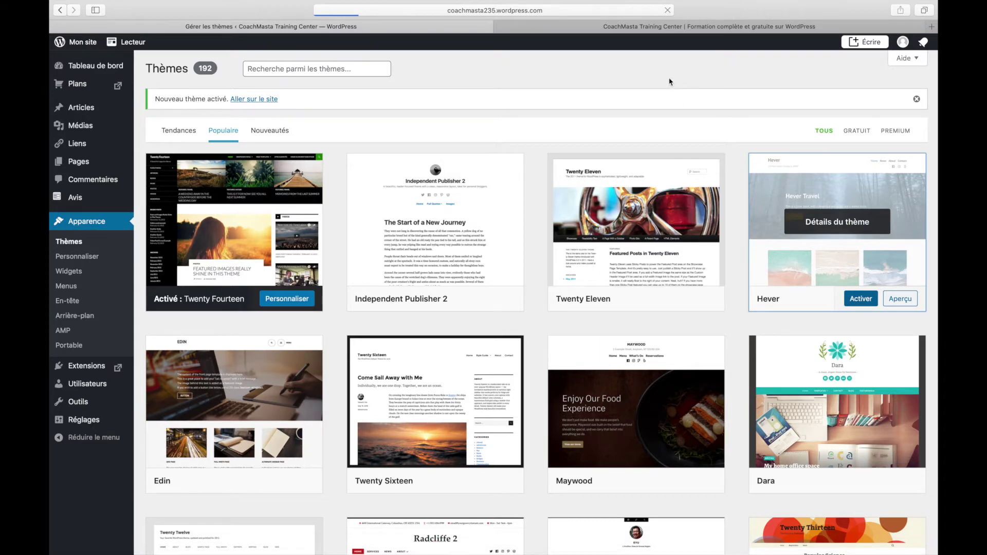
pyautogui.click(661, 27)
pyautogui.click(667, 10)
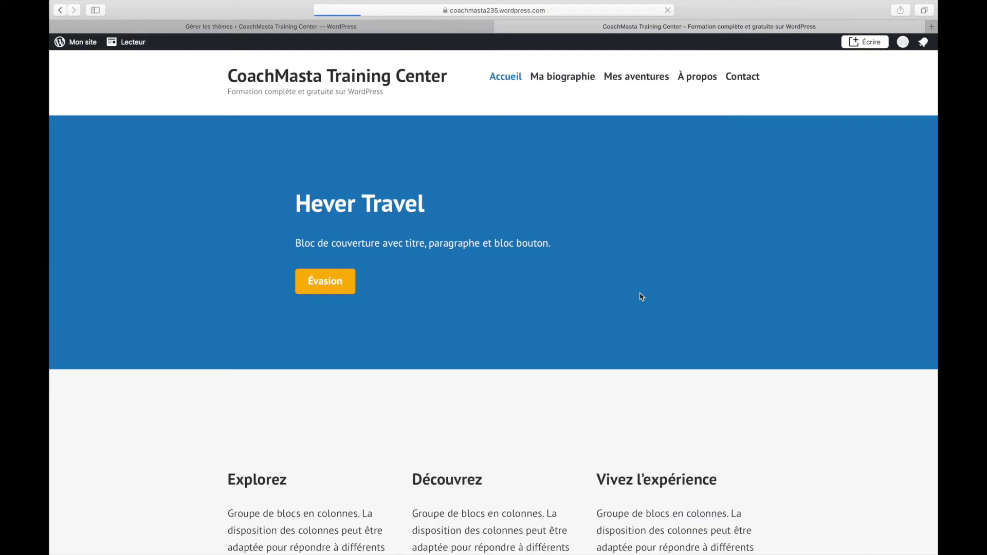
pyautogui.scroll(-7, 641, 296)
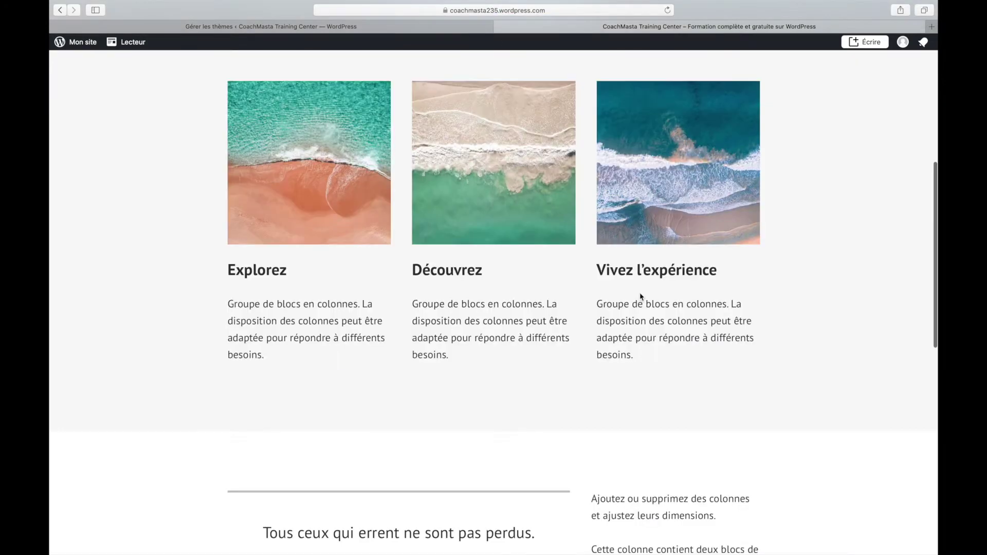
pyautogui.scroll(7, 641, 297)
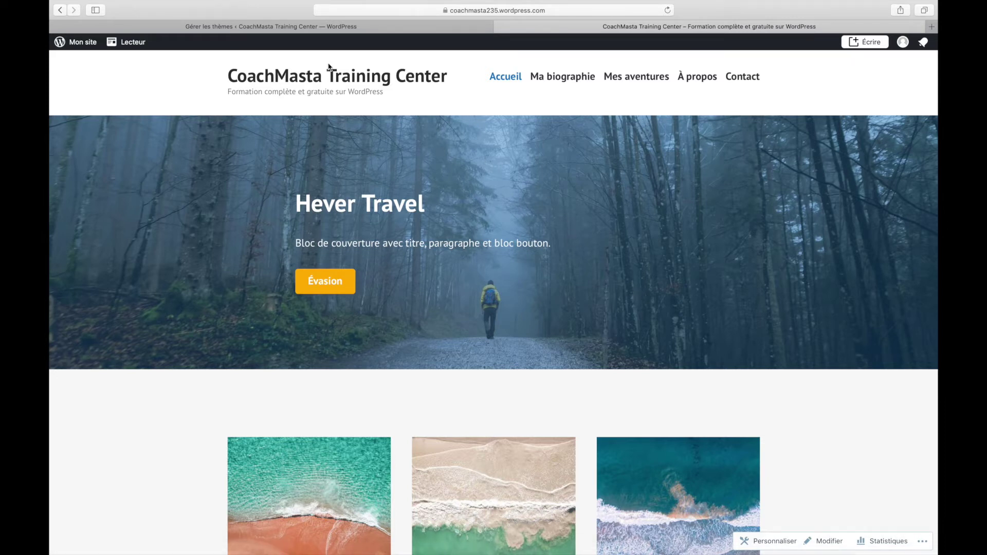
# Step: Return to theme management, dismiss the welcome dialog, filter the themes to free ones and activate Twenty Seventeen
pyautogui.click(287, 28)
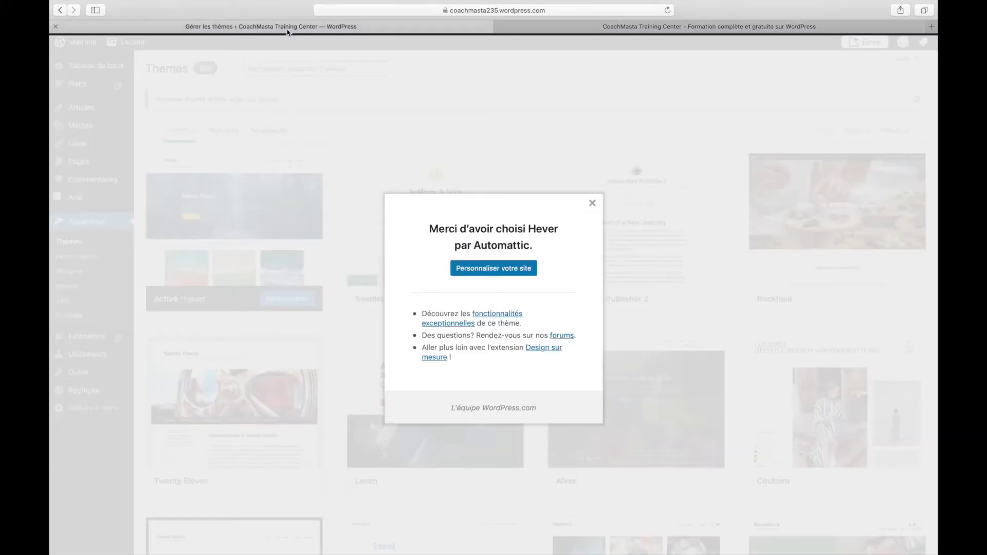
pyautogui.click(591, 205)
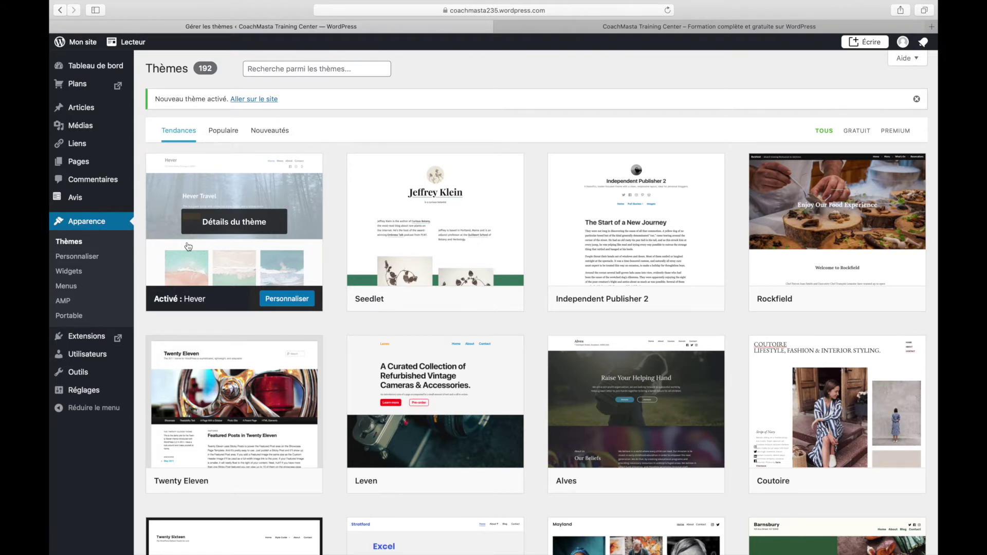
pyautogui.click(856, 132)
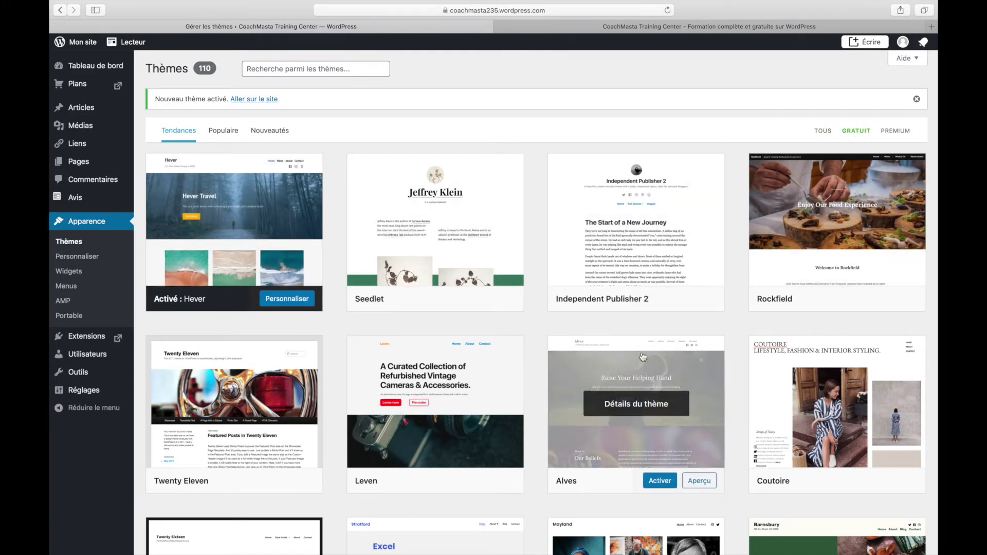
pyautogui.scroll(-15, 643, 356)
pyautogui.scroll(-15, 643, 355)
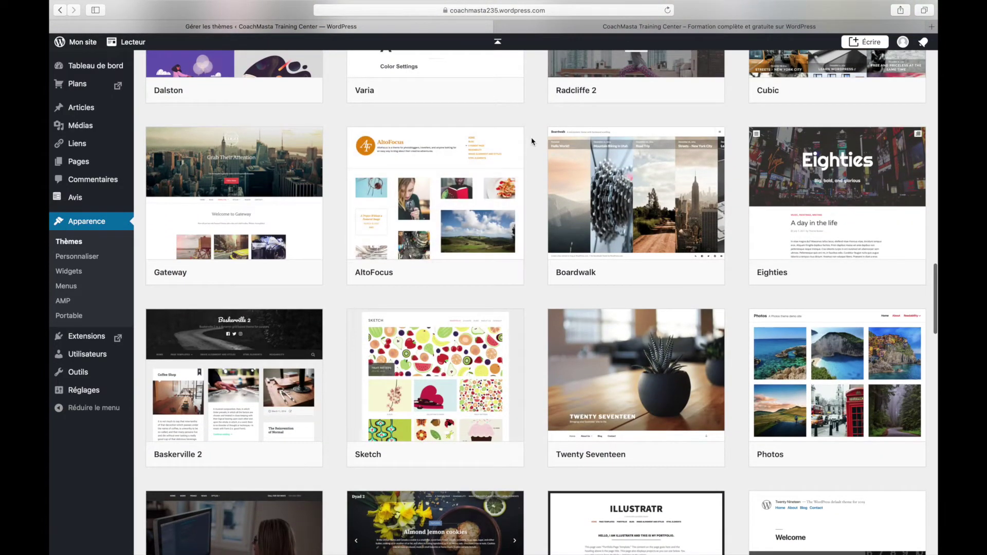
pyautogui.scroll(-6, 470, 287)
pyautogui.scroll(6, 473, 288)
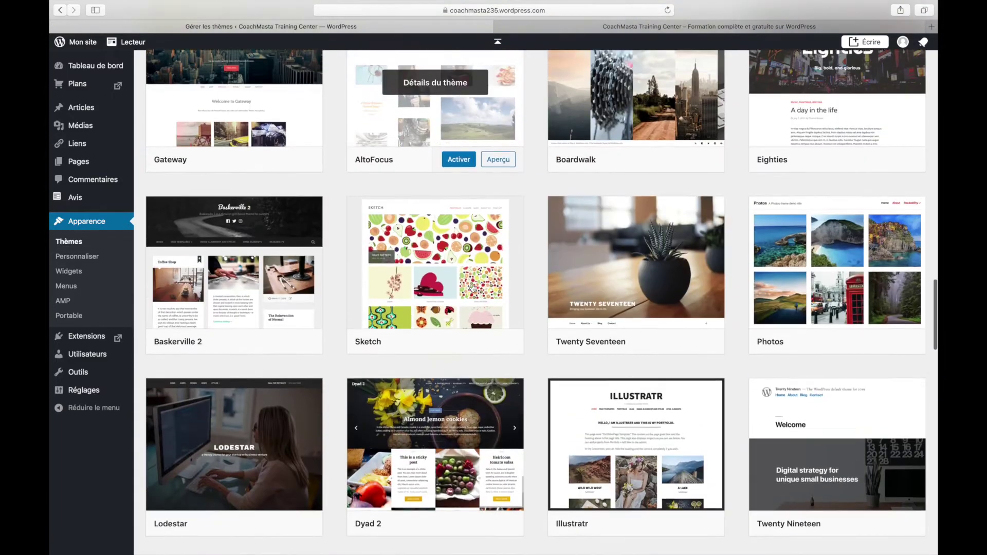
pyautogui.click(660, 355)
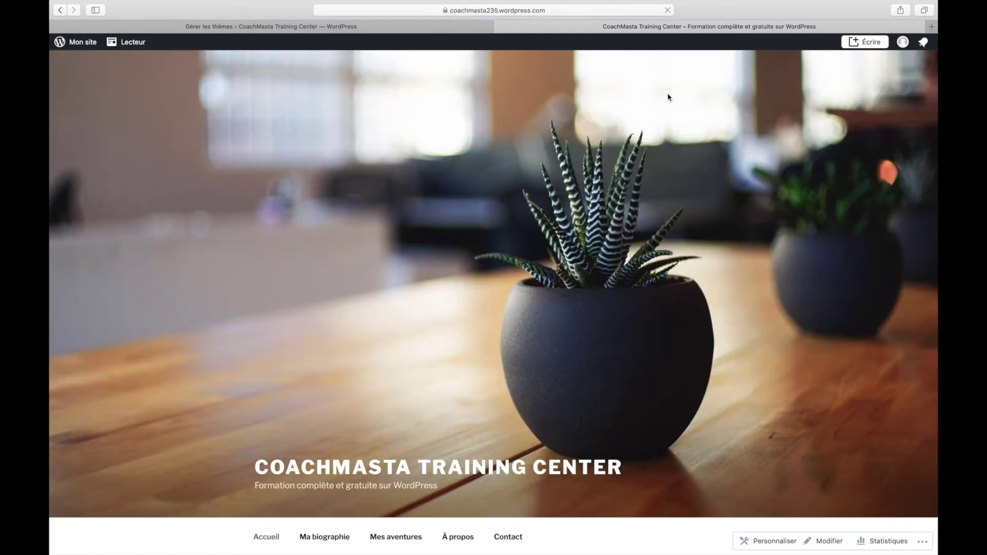
# Step: Examine the live site's whole home page layout in the Twenty Seventeen theme
pyautogui.scroll(-10, 673, 285)
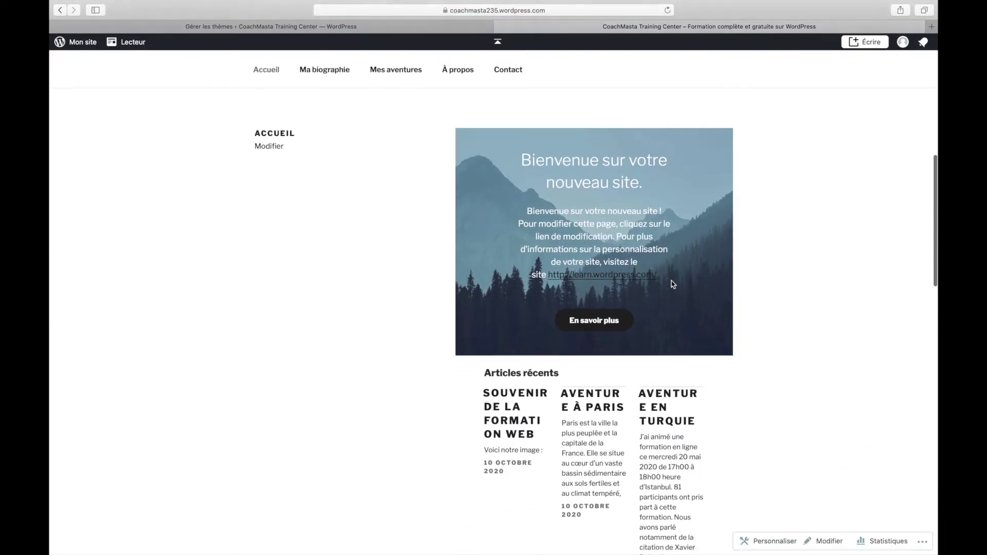
pyautogui.scroll(-12, 672, 282)
pyautogui.scroll(-5, 671, 284)
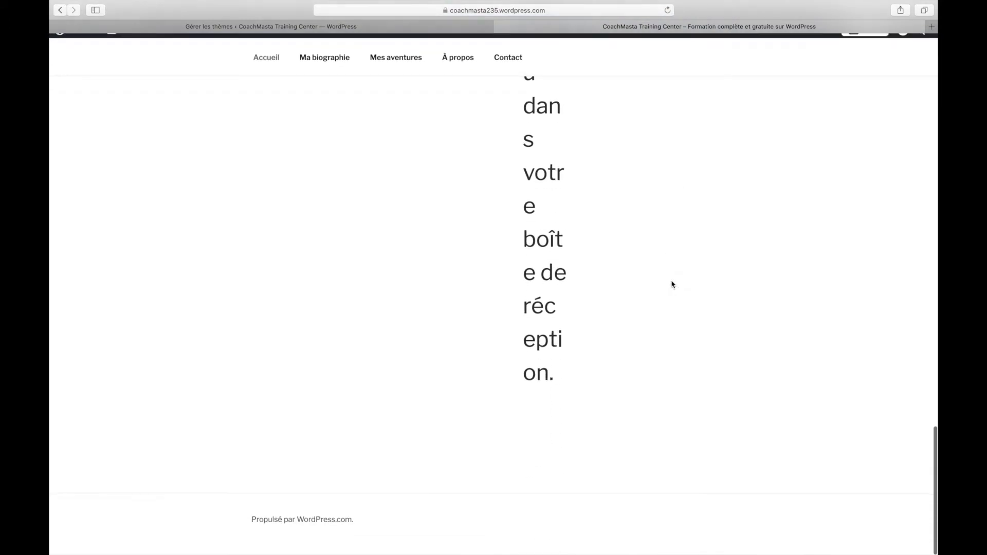
pyautogui.scroll(20, 672, 284)
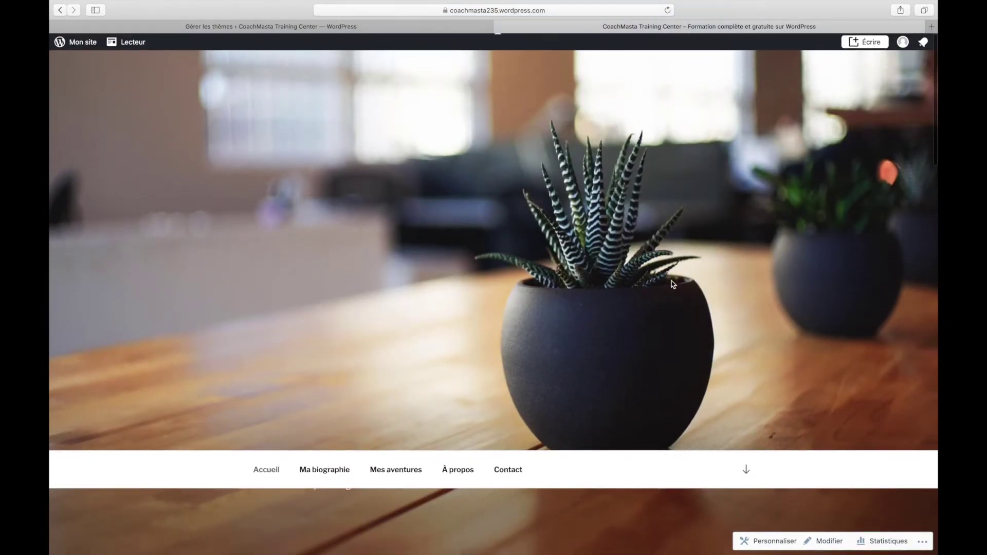
pyautogui.scroll(-4, 673, 284)
pyautogui.scroll(-8, 672, 284)
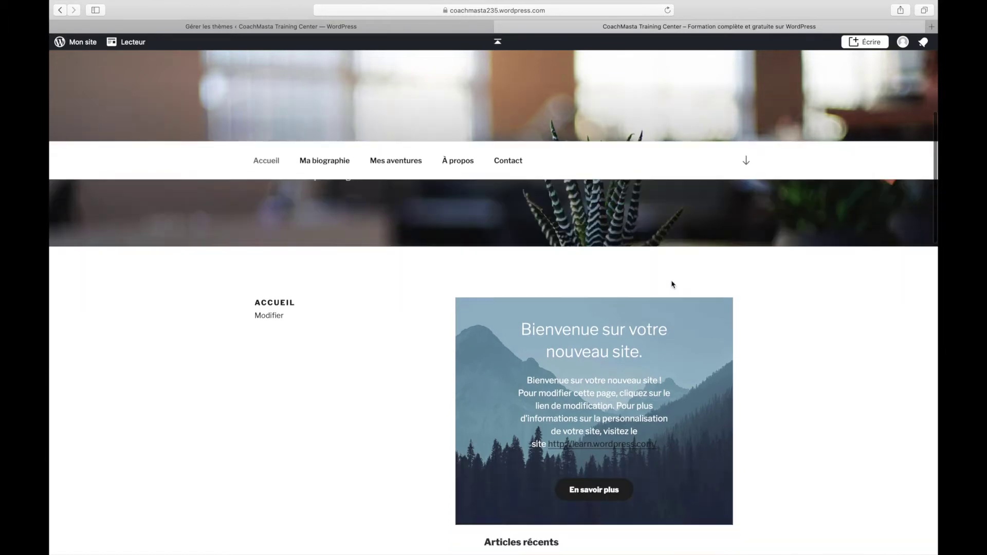
pyautogui.scroll(-8, 673, 283)
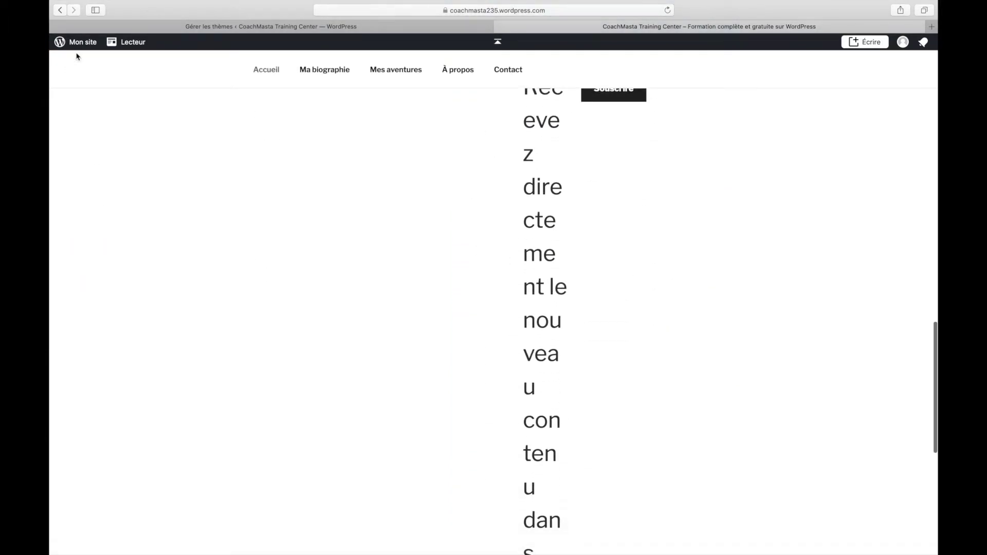
# Step: Open the site's dashboard home and go back from there to the live site
pyautogui.click(80, 46)
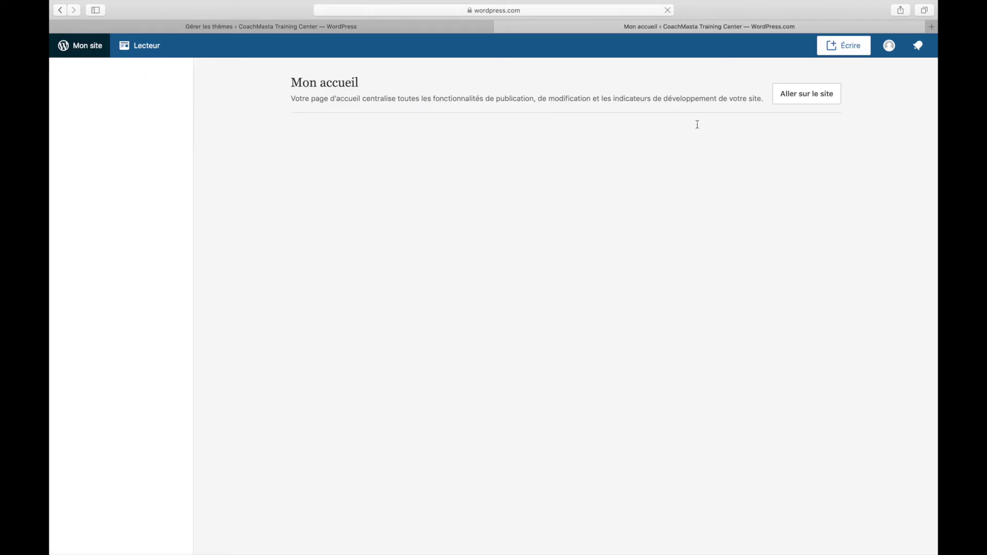
pyautogui.click(815, 106)
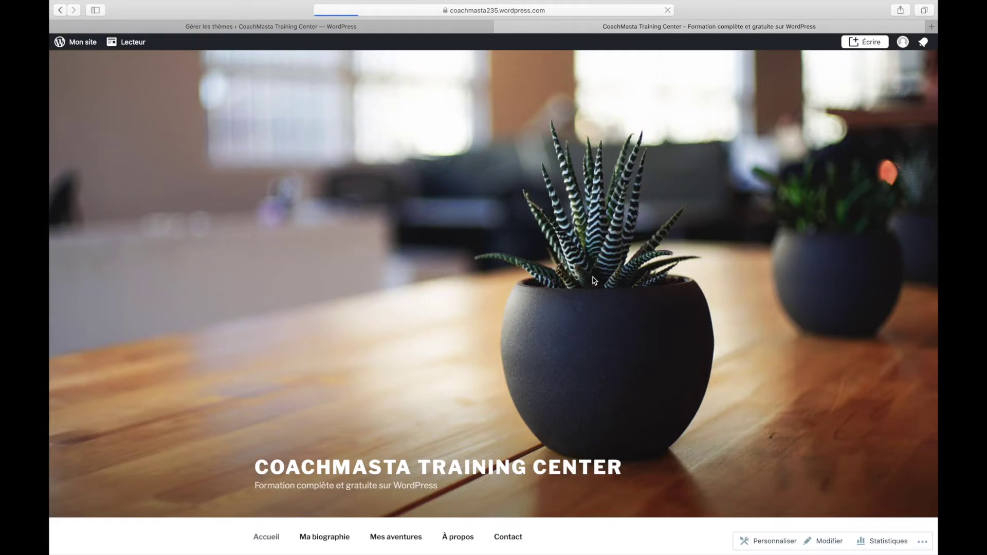
pyautogui.scroll(-3, 583, 309)
pyautogui.scroll(3, 727, 411)
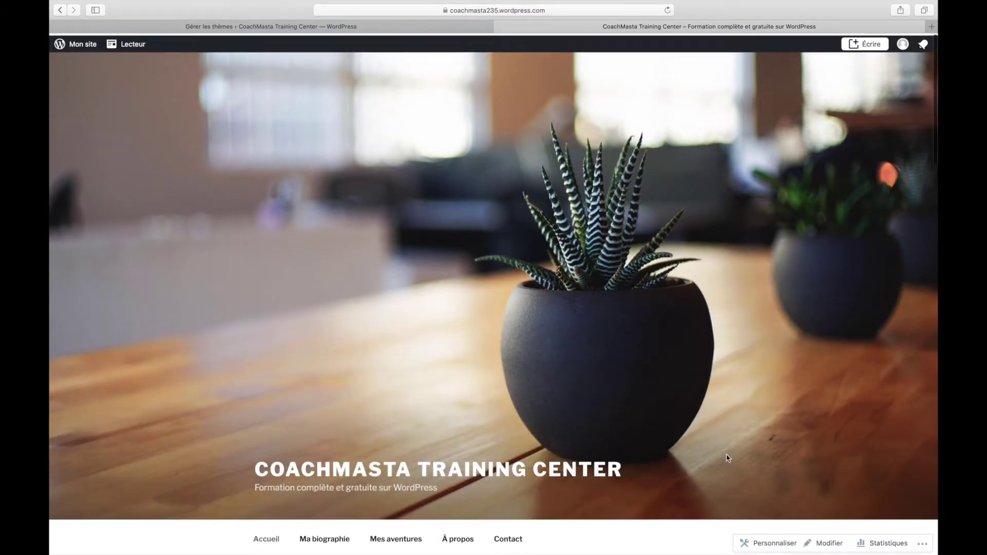
# Step: Open the customizer for the live site, dismiss its introductory tip and display the Primary menu's settings from the preview
pyautogui.click(773, 542)
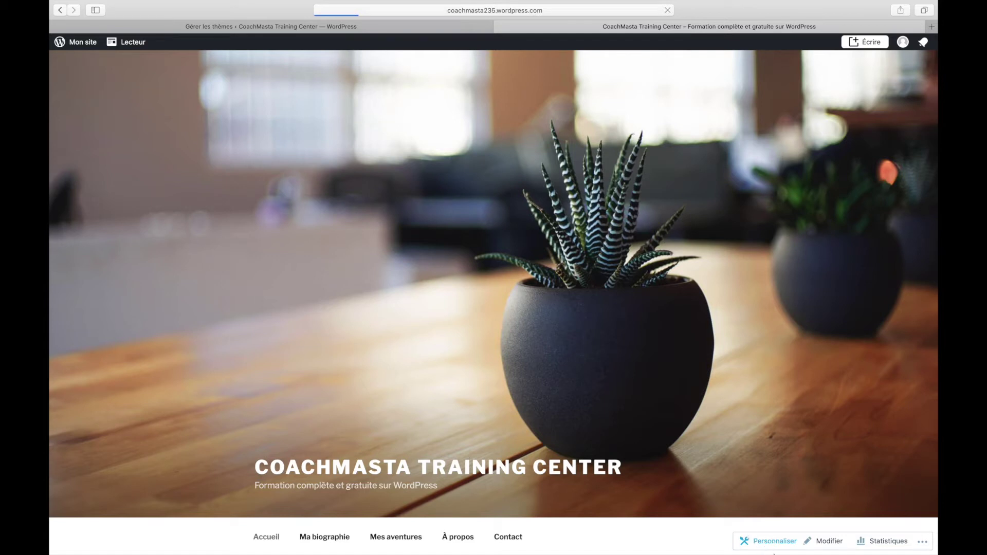
pyautogui.scroll(-7, 733, 474)
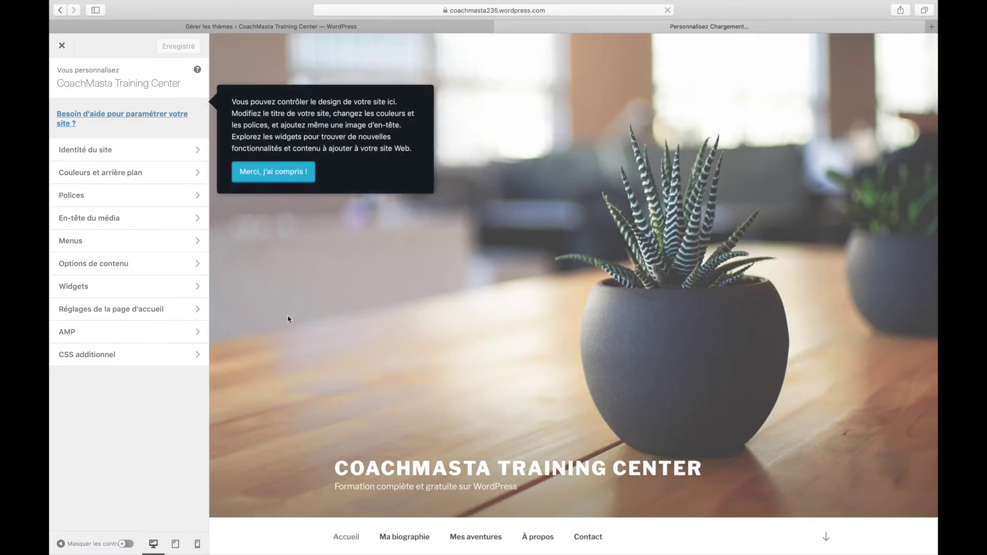
pyautogui.click(268, 171)
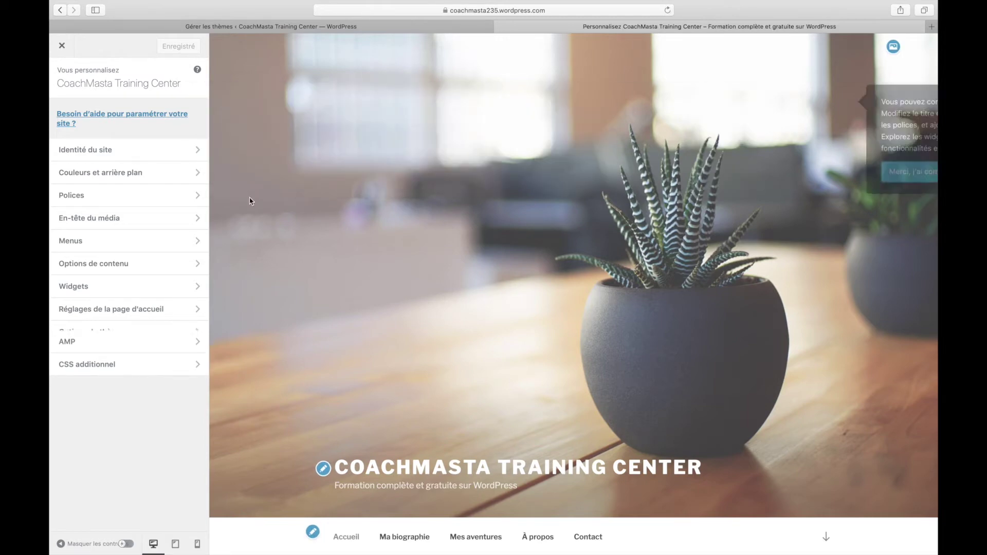
pyautogui.scroll(-10, 244, 229)
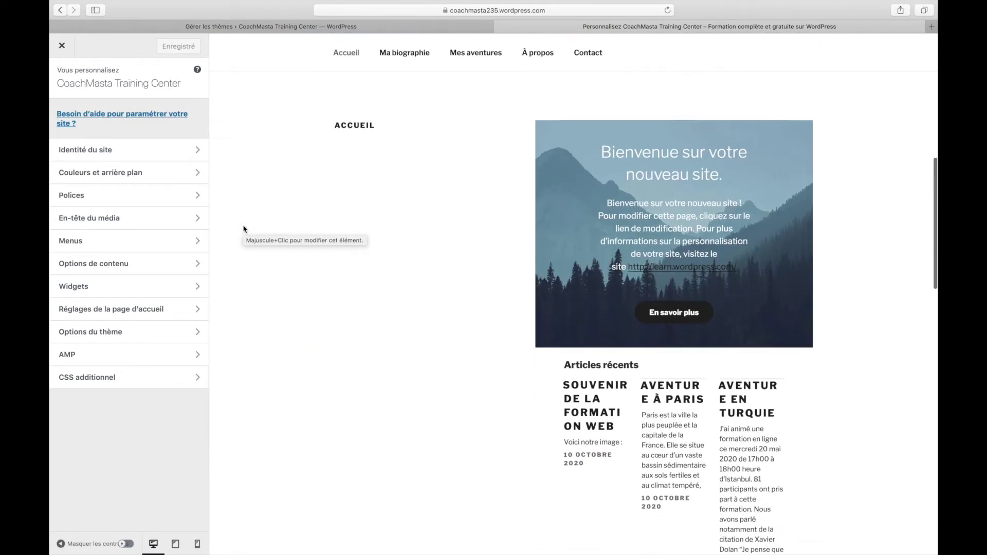
pyautogui.scroll(10, 244, 228)
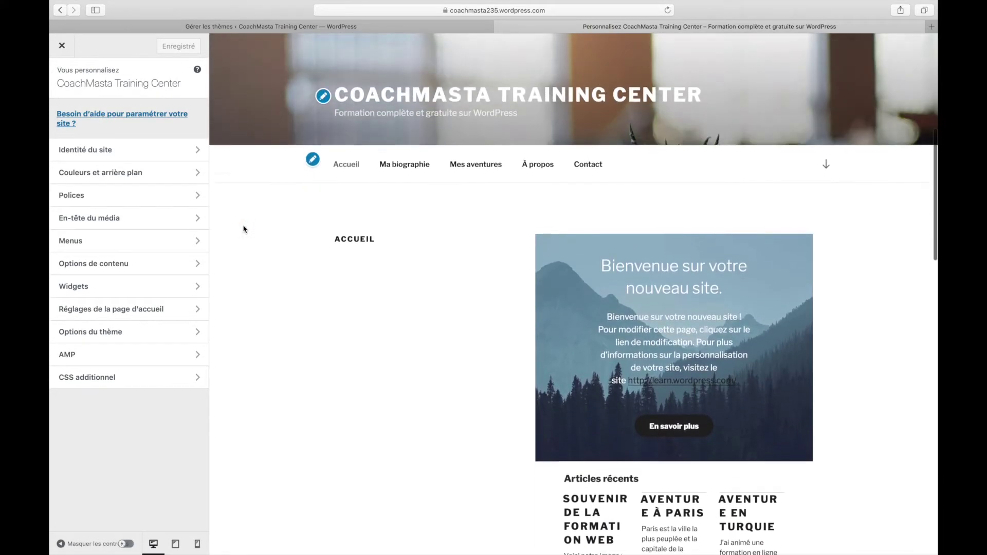
pyautogui.click(313, 163)
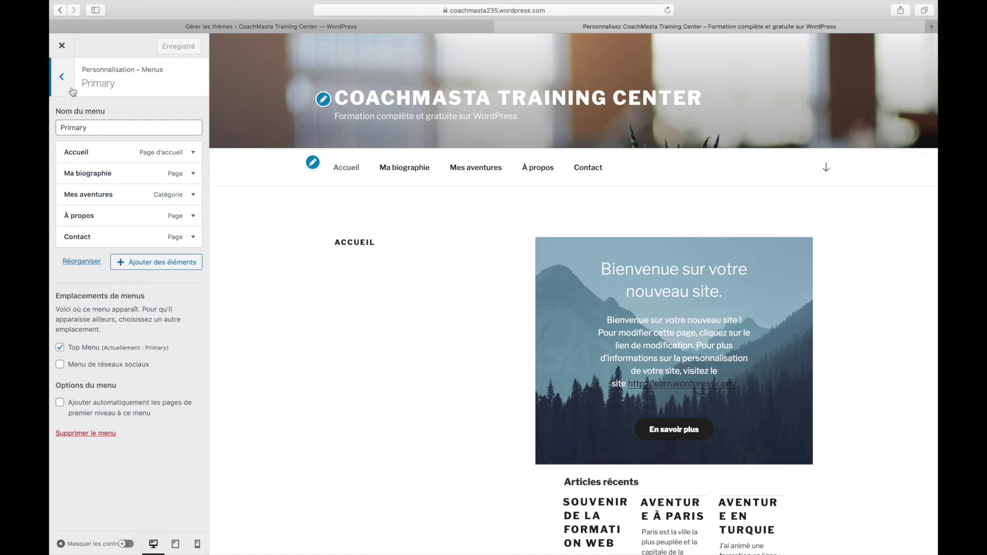
# Step: In the site identity settings, extend the site description with "en ligne sur la chaine Youtube COACHMASTA" and save the changes
pyautogui.click(323, 100)
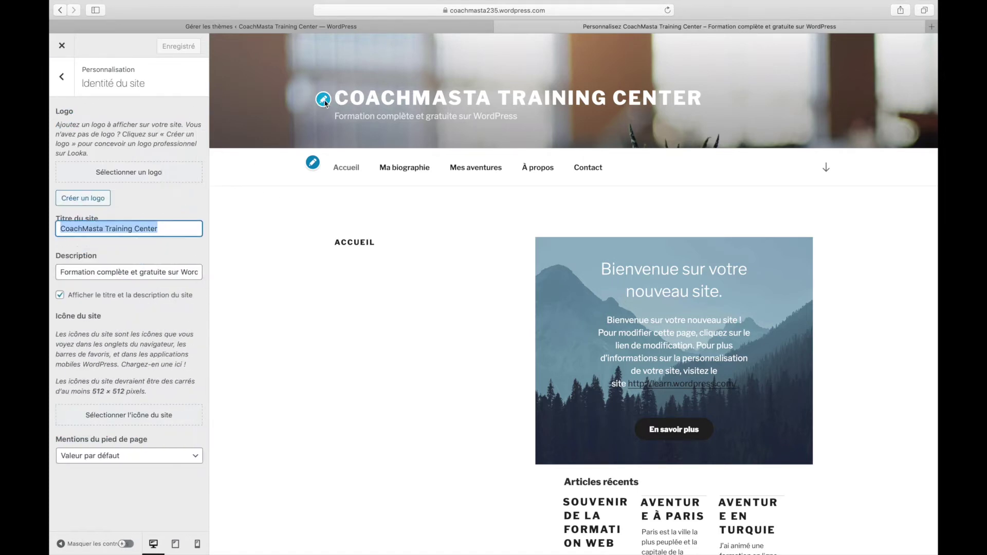
pyautogui.click(166, 234)
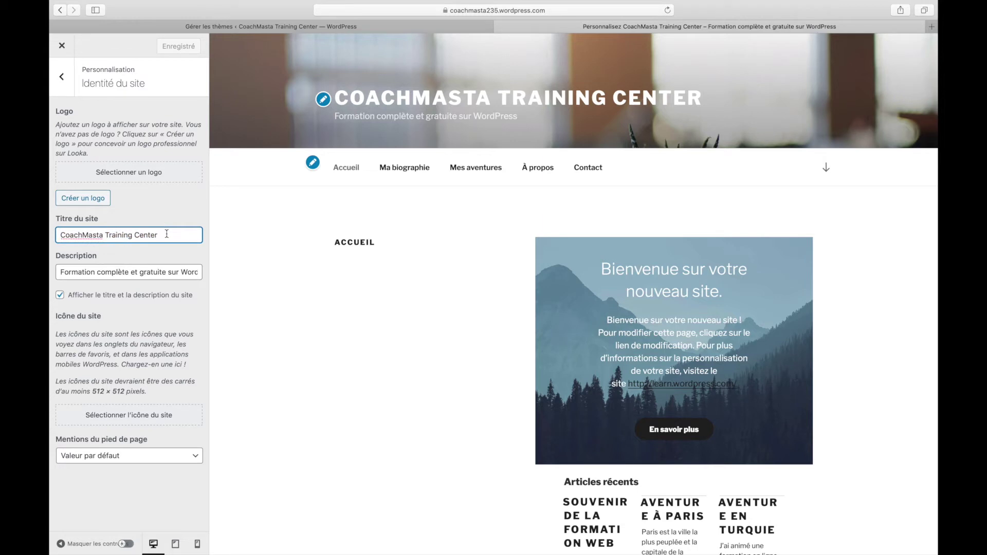
pyautogui.click(127, 274)
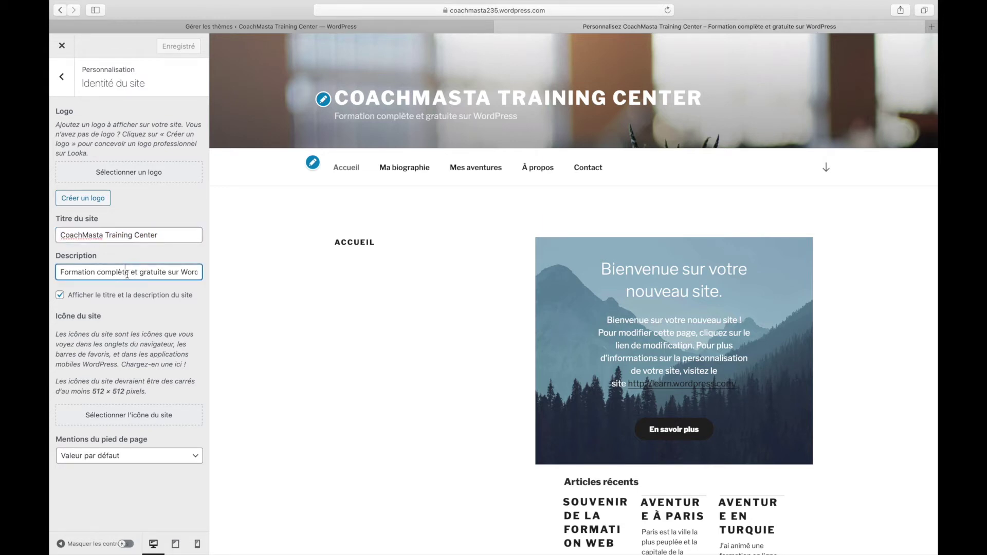
pyautogui.click(196, 270)
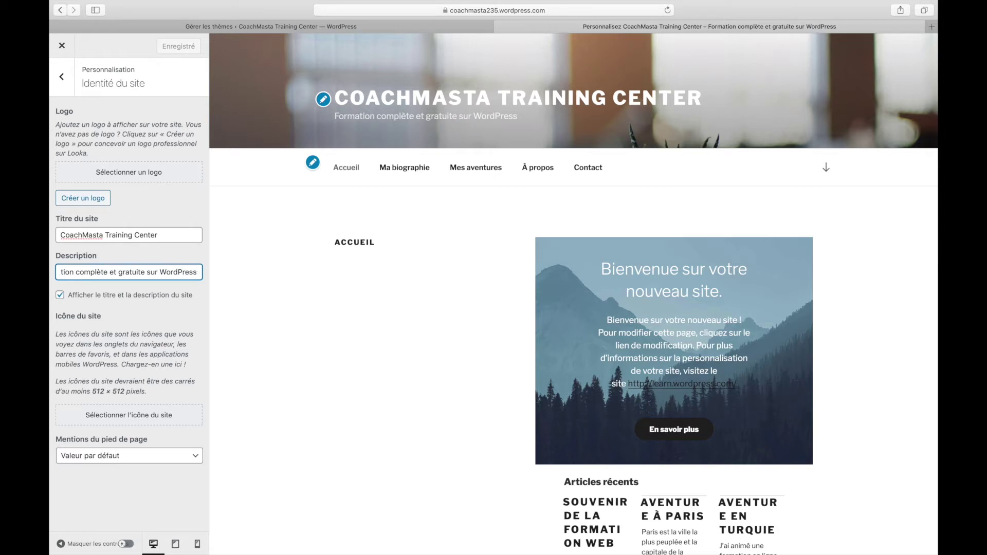
pyautogui.write('e')
pyautogui.write('n lin')
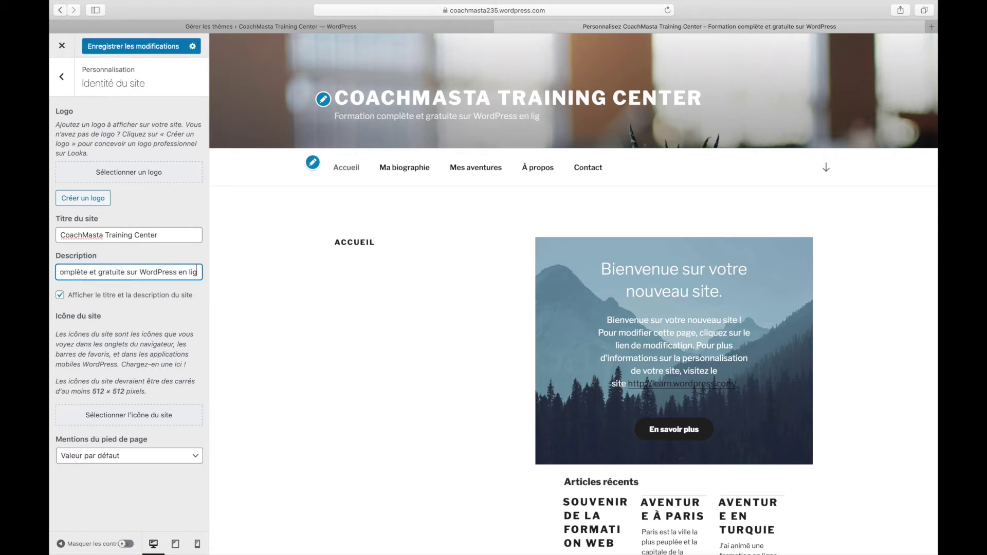
pyautogui.write('ne sur la chaine Yo')
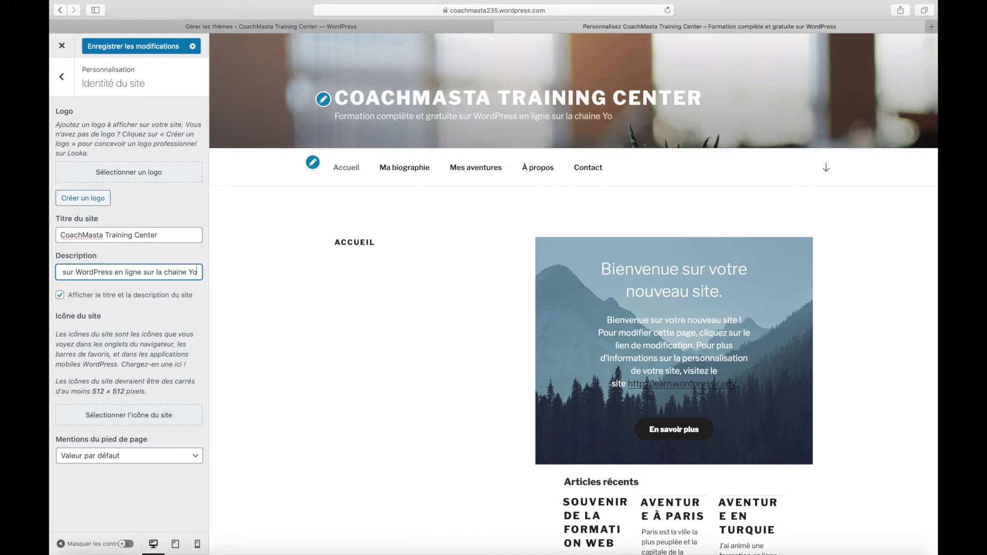
pyautogui.write('utube CO')
pyautogui.write('AHC')
pyautogui.press('BackSpace')
pyautogui.press('BackSpace')
pyautogui.write('CH')
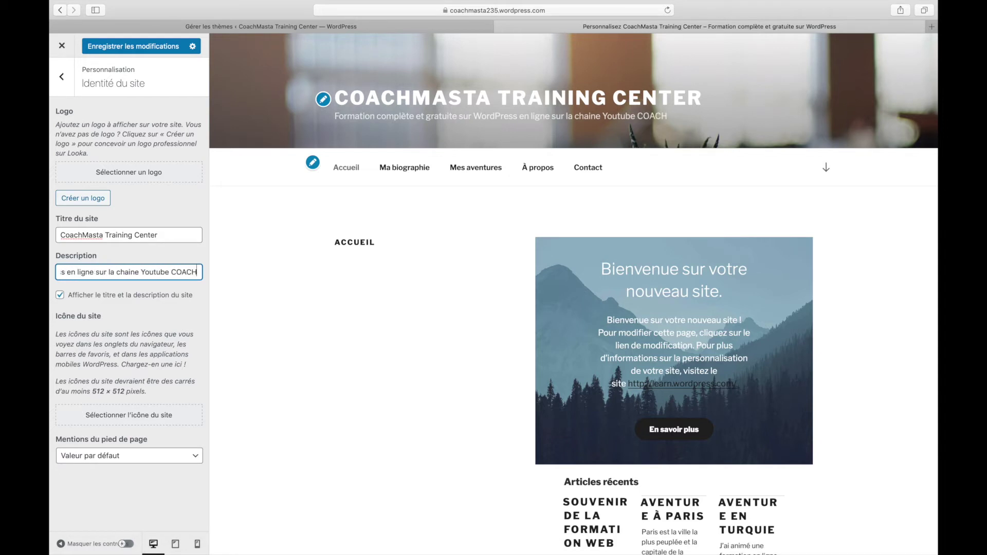
pyautogui.write('AMASTA')
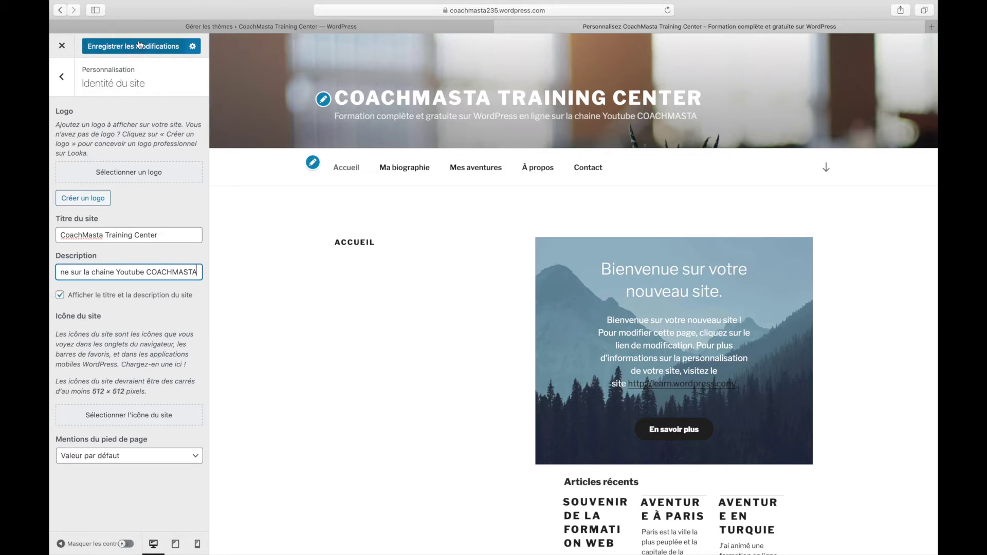
pyautogui.click(114, 46)
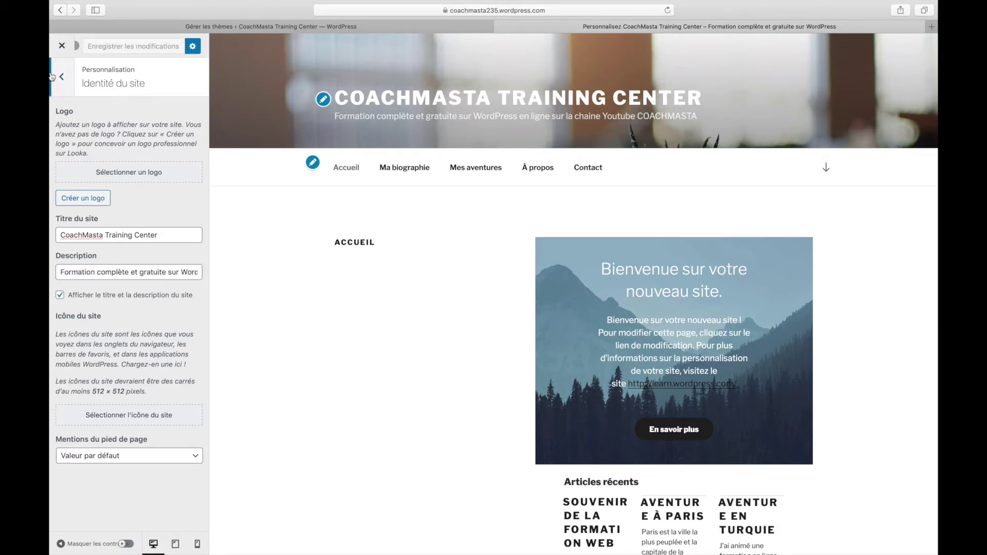
# Step: Open the footer credit setting from the edit shortcut in the preview's footer
pyautogui.scroll(-8, 295, 271)
pyautogui.scroll(-15, 296, 272)
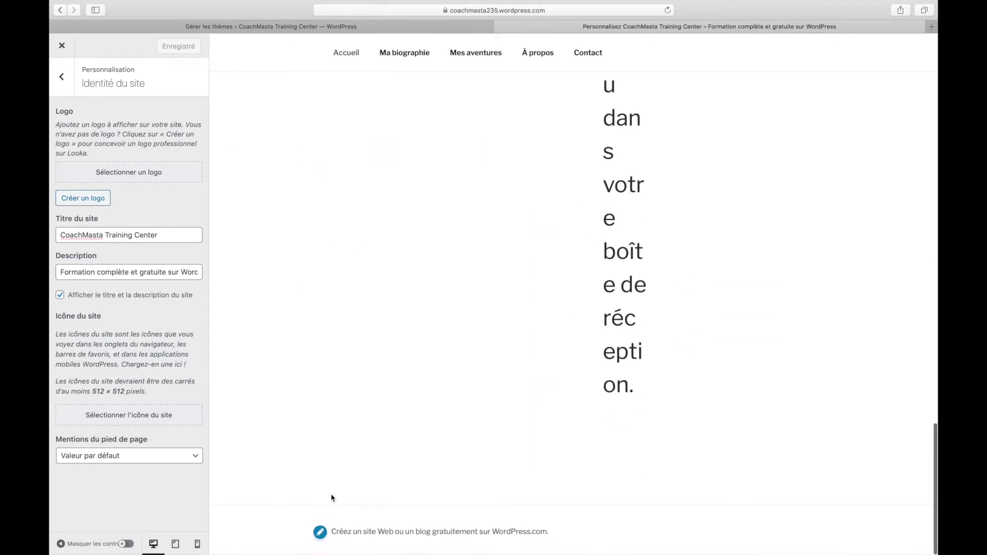
pyautogui.click(320, 533)
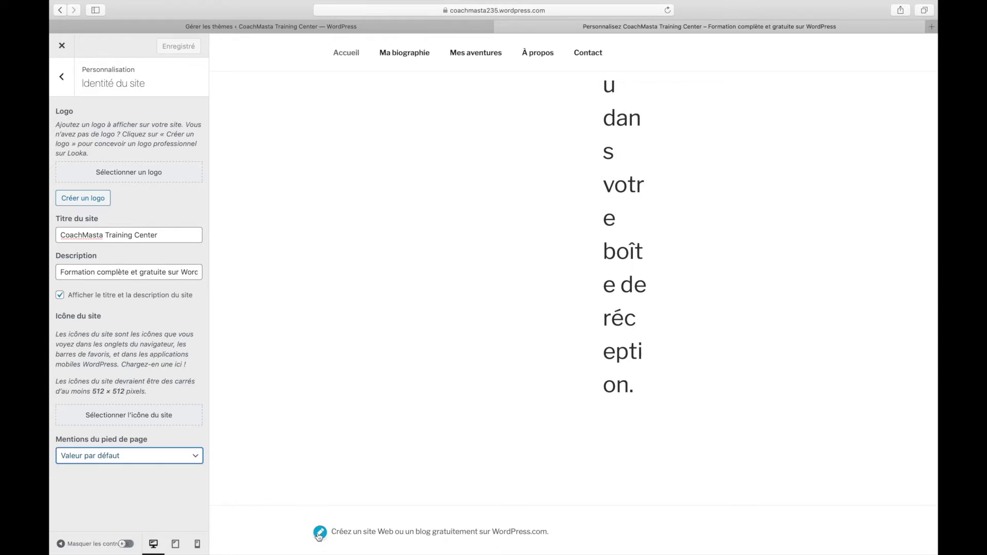
# Step: Try the "Cacher (Offre Business Requise)" footer credit, then set it to "Un site WordPress.com"
pyautogui.click(186, 455)
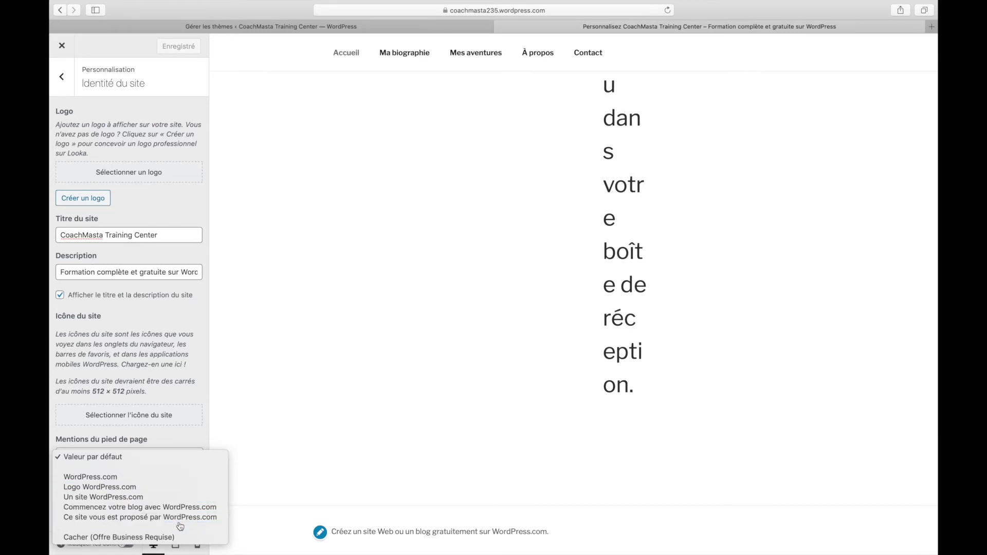
pyautogui.click(164, 537)
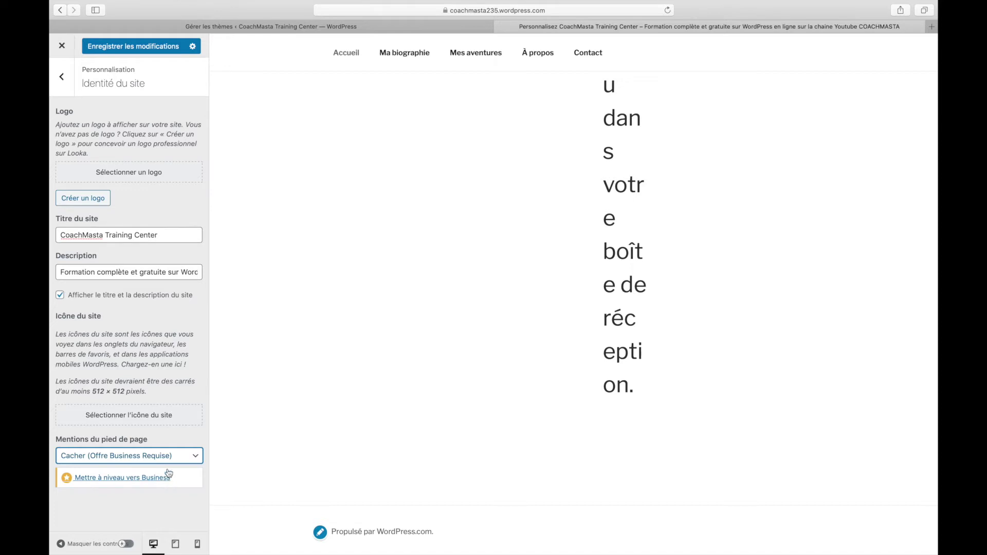
pyautogui.click(182, 457)
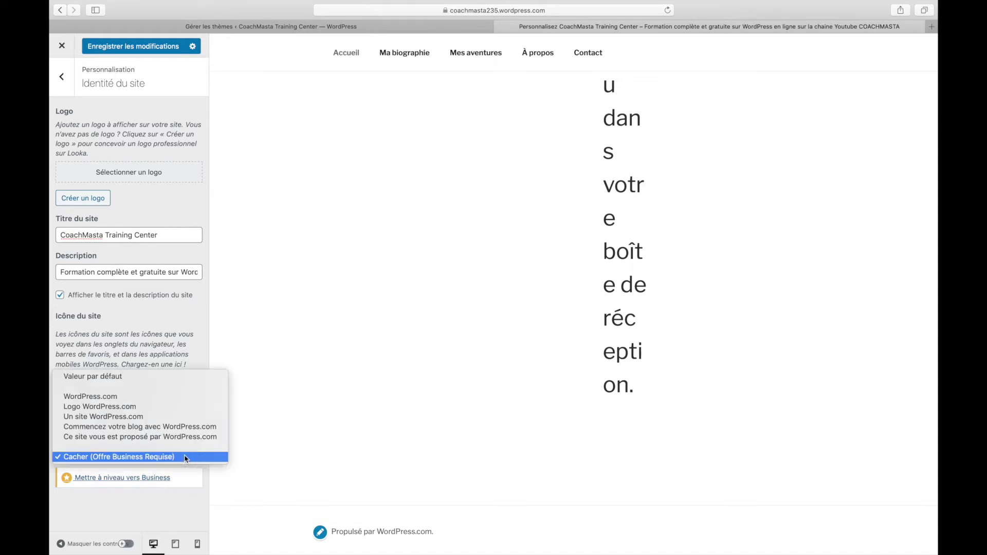
pyautogui.click(143, 418)
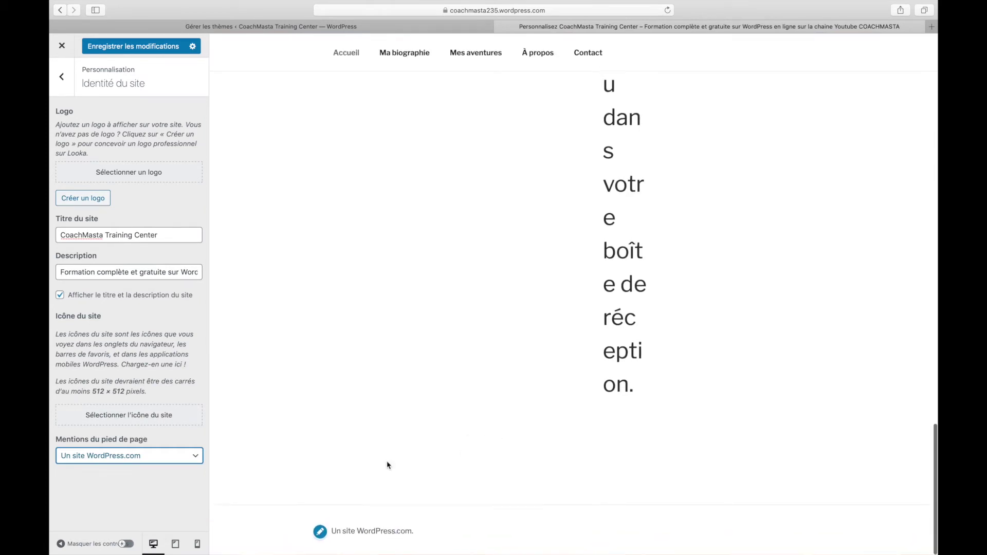
# Step: Examine the home page preview from the footer credit up to the header, including the recent articles and subscription section
pyautogui.scroll(3, 522, 438)
pyautogui.scroll(4, 521, 439)
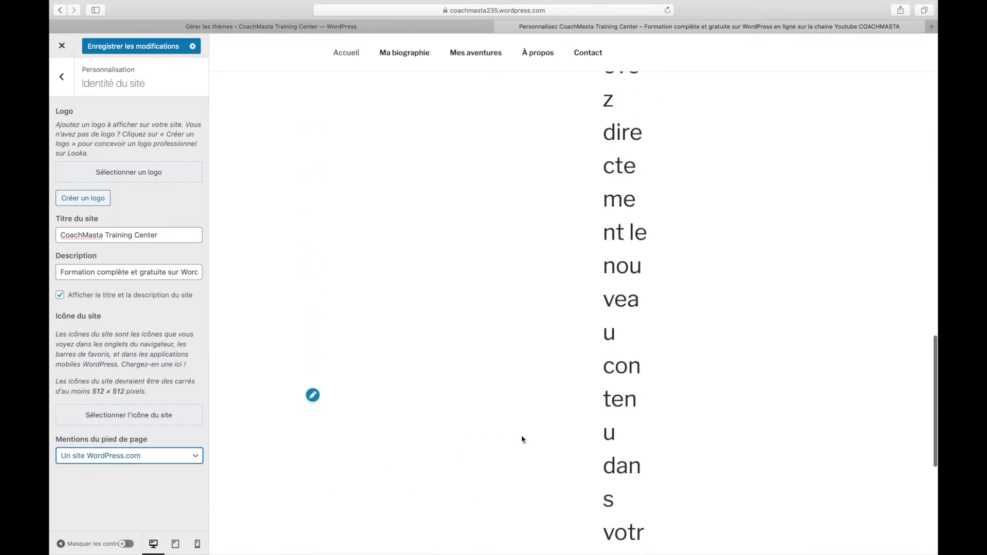
pyautogui.scroll(-7, 521, 439)
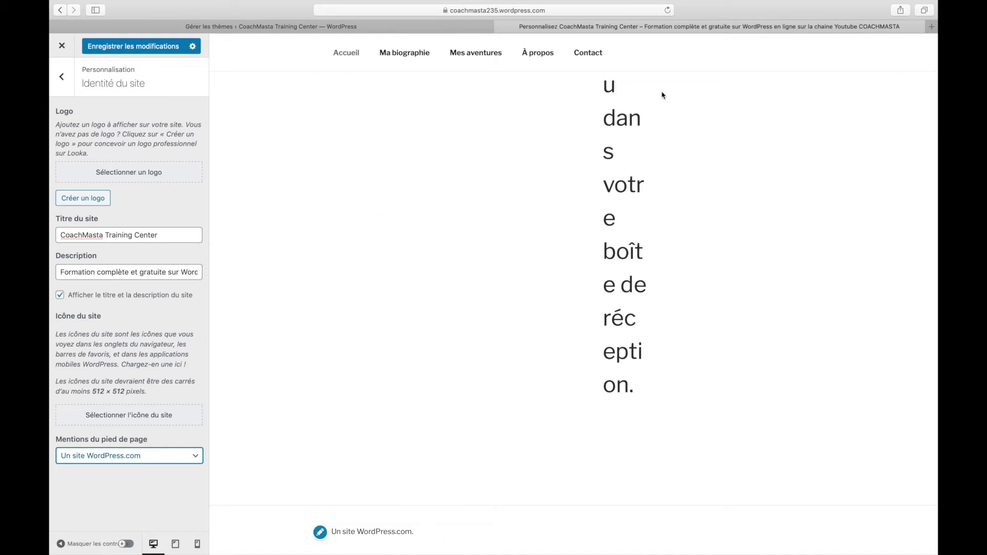
pyautogui.scroll(6, 339, 480)
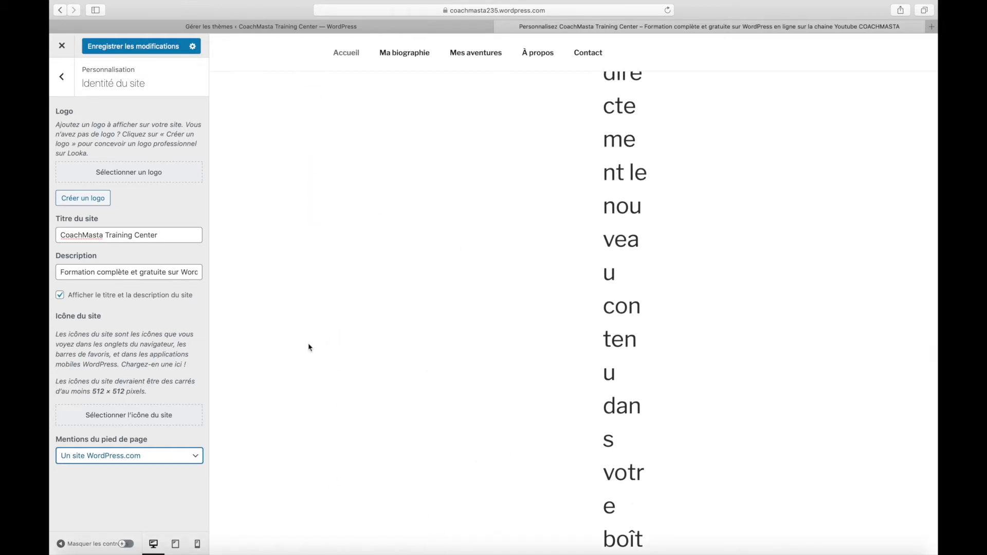
pyautogui.scroll(5, 317, 280)
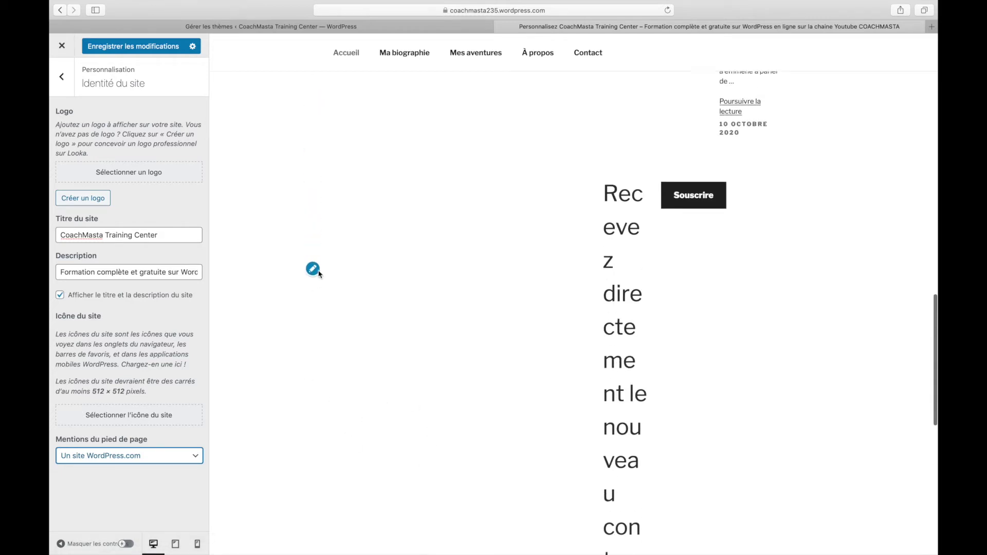
pyautogui.scroll(10, 314, 309)
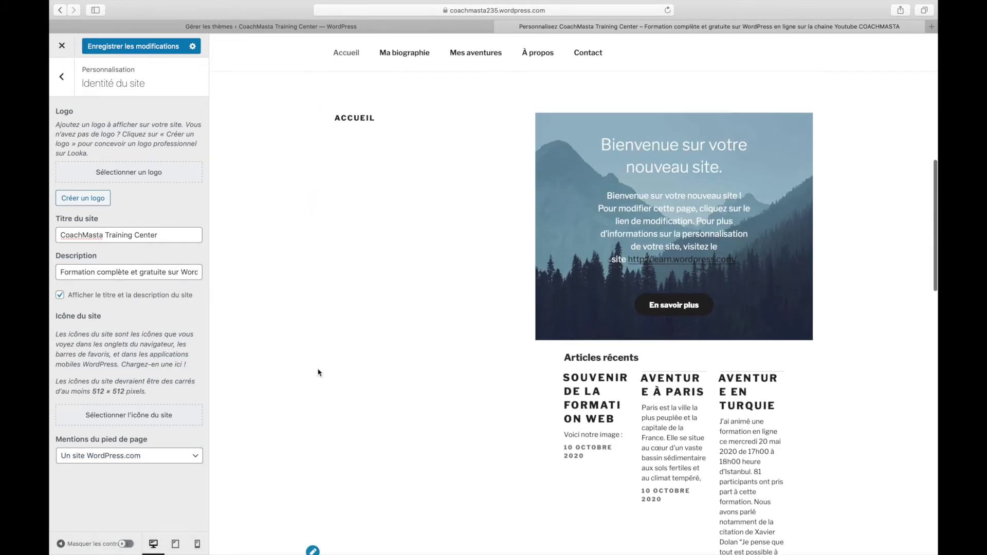
pyautogui.scroll(4, 319, 376)
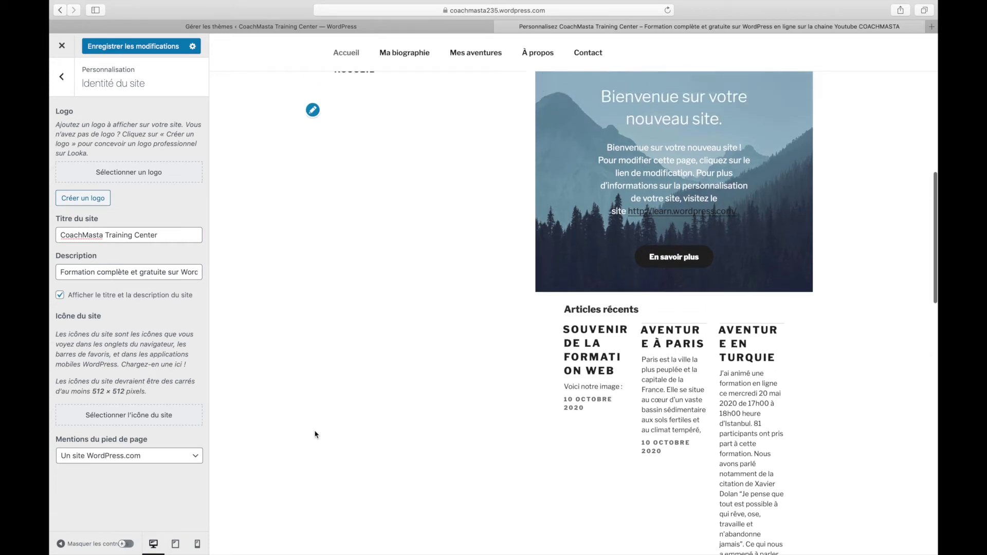
pyautogui.scroll(3, 339, 197)
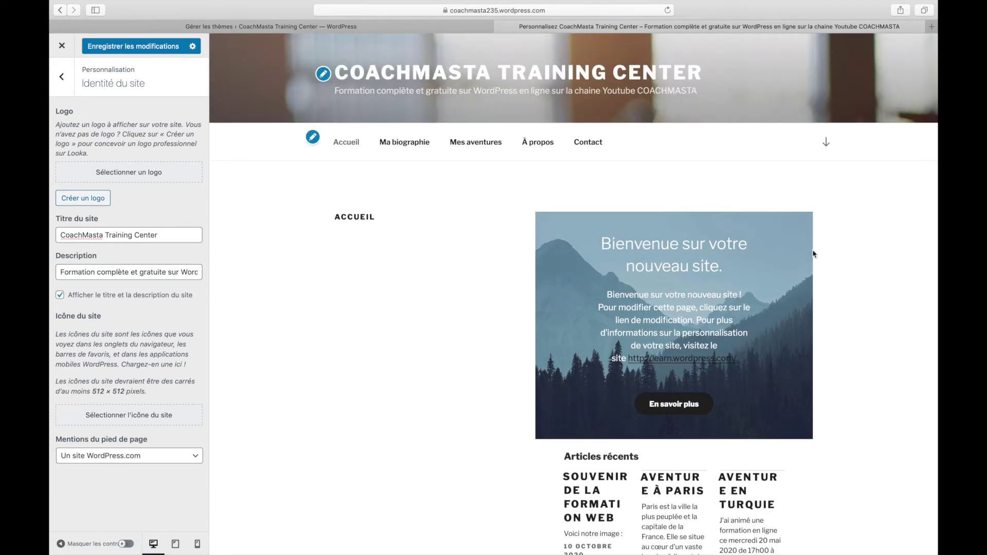
pyautogui.scroll(-15, 814, 253)
pyautogui.scroll(-5, 813, 254)
pyautogui.scroll(8, 555, 223)
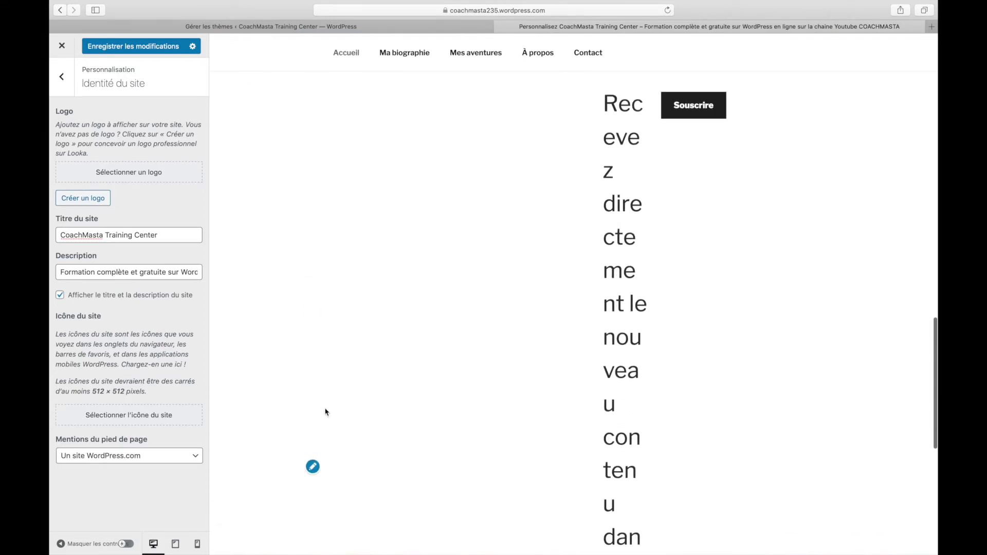
pyautogui.scroll(7, 326, 407)
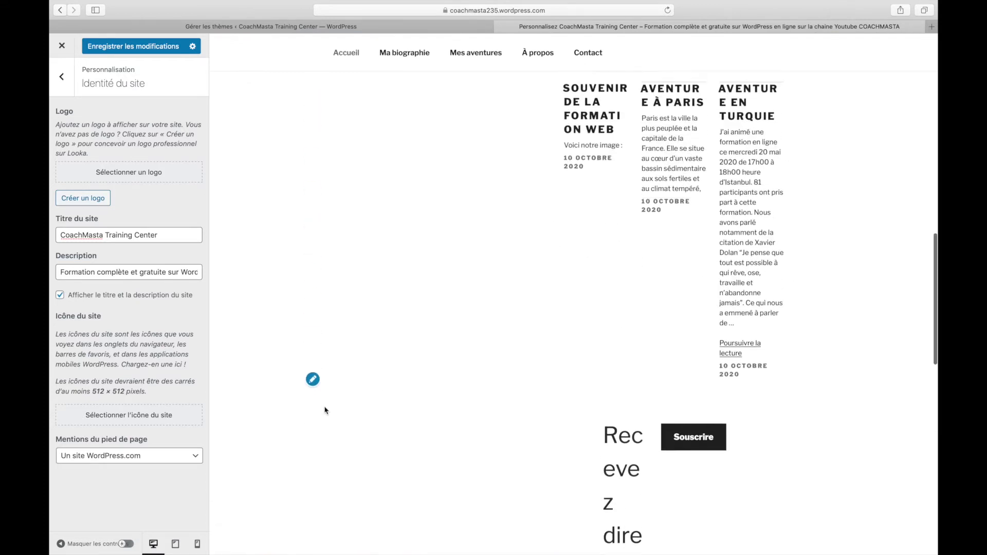
pyautogui.scroll(4, 322, 402)
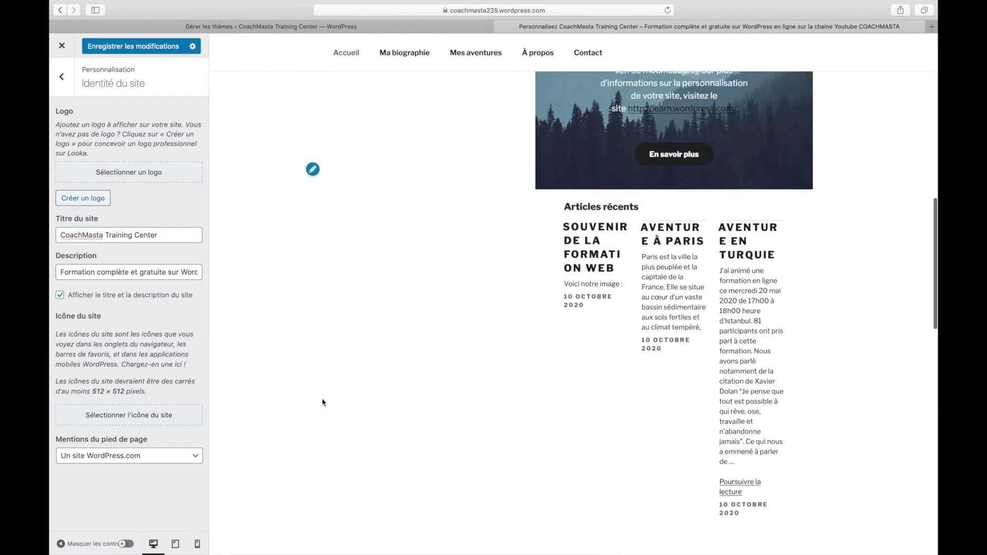
# Step: Glance at the content options, then set the home page to display "Les derniers articles" in the homepage settings
pyautogui.click(62, 77)
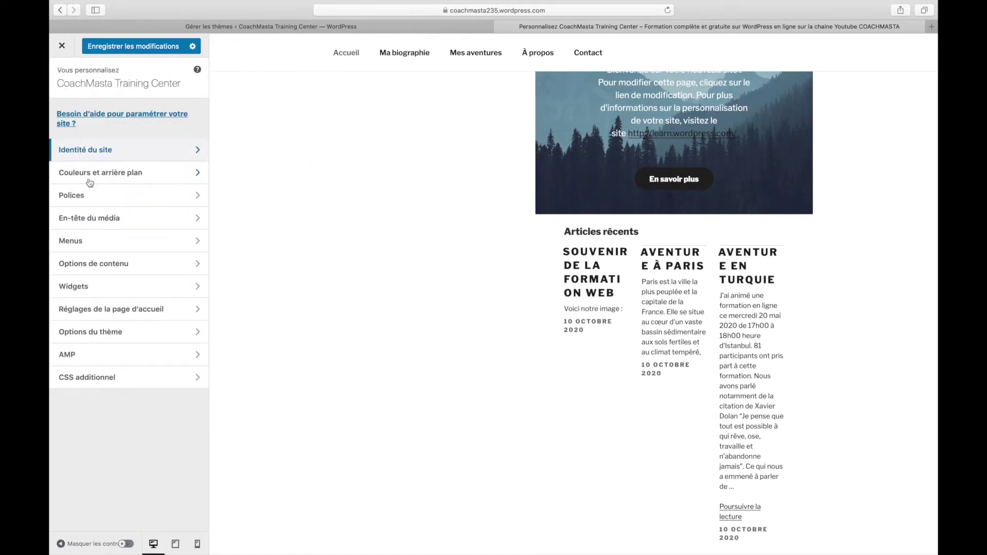
pyautogui.click(122, 265)
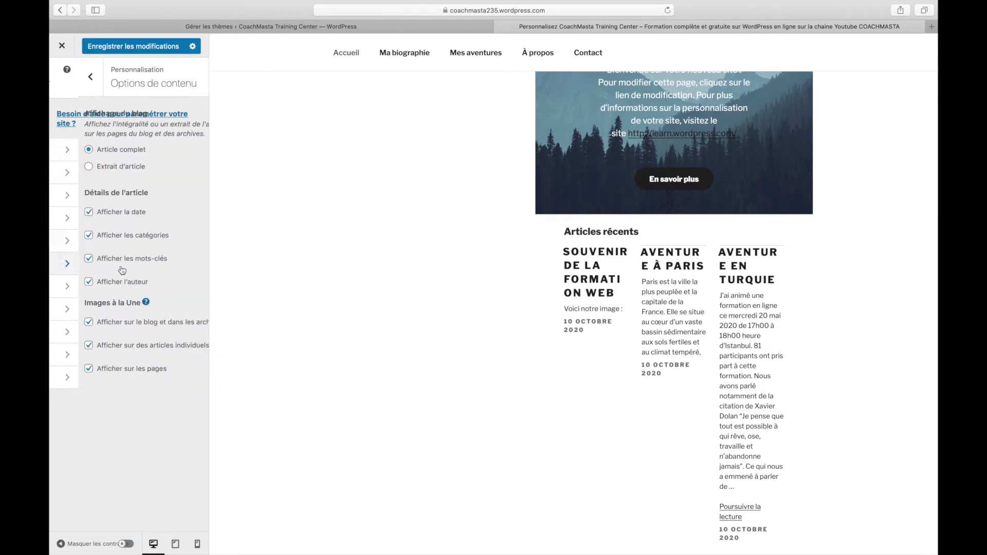
pyautogui.click(62, 78)
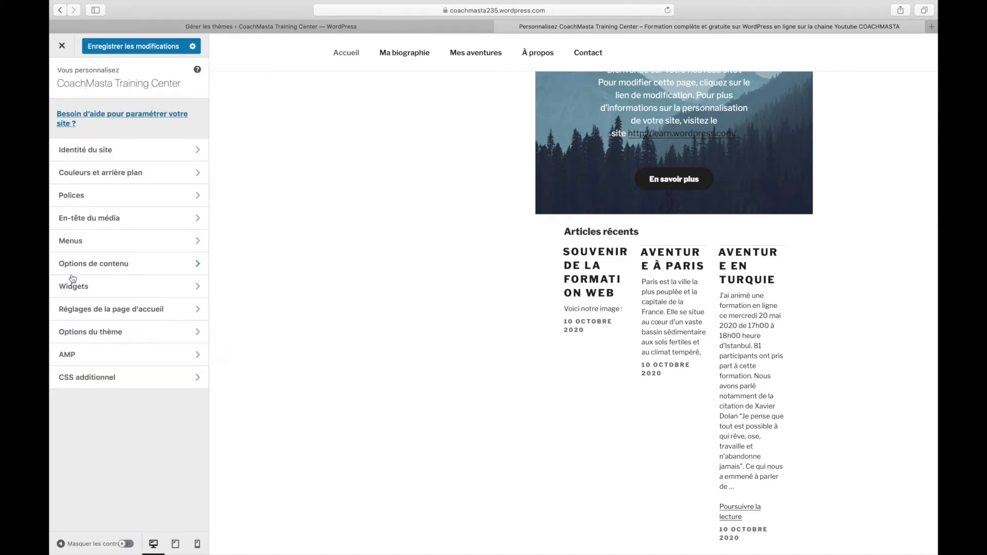
pyautogui.click(104, 310)
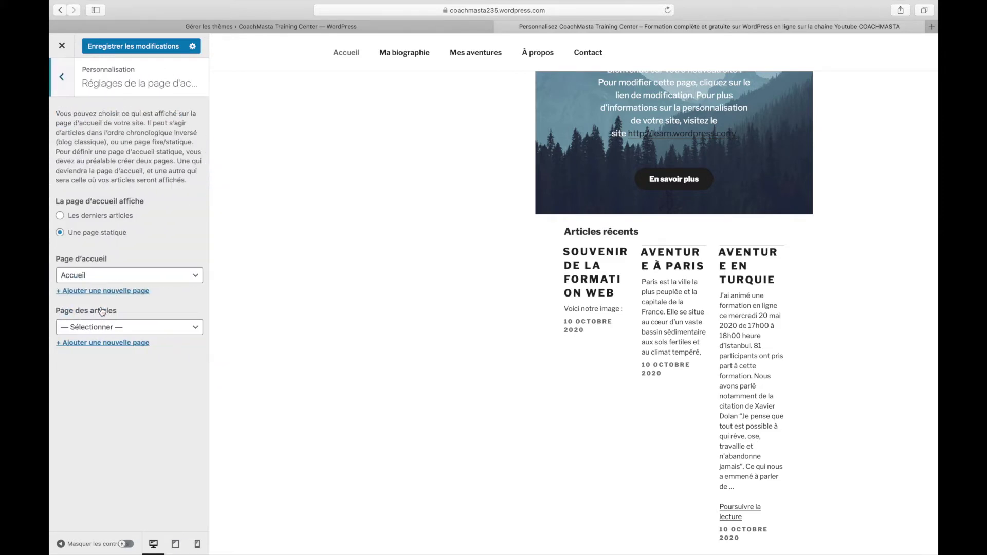
pyautogui.click(103, 218)
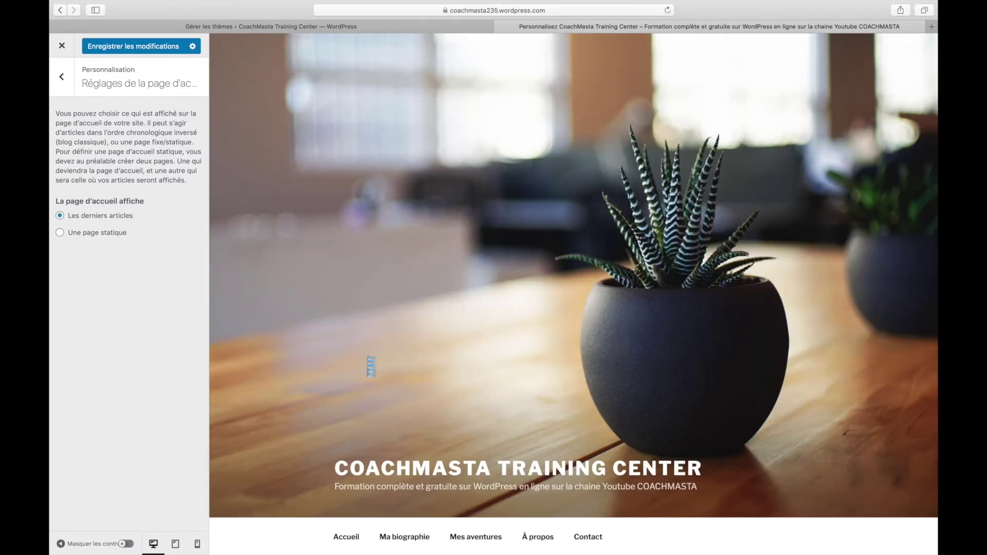
# Step: Examine how the latest articles are laid out in the home page preview
pyautogui.scroll(-20, 484, 376)
pyautogui.scroll(-6, 485, 376)
pyautogui.scroll(6, 484, 376)
pyautogui.scroll(-3, 484, 376)
pyautogui.scroll(-2, 484, 376)
pyautogui.scroll(2, 485, 376)
pyautogui.scroll(-4, 493, 406)
pyautogui.scroll(15, 502, 437)
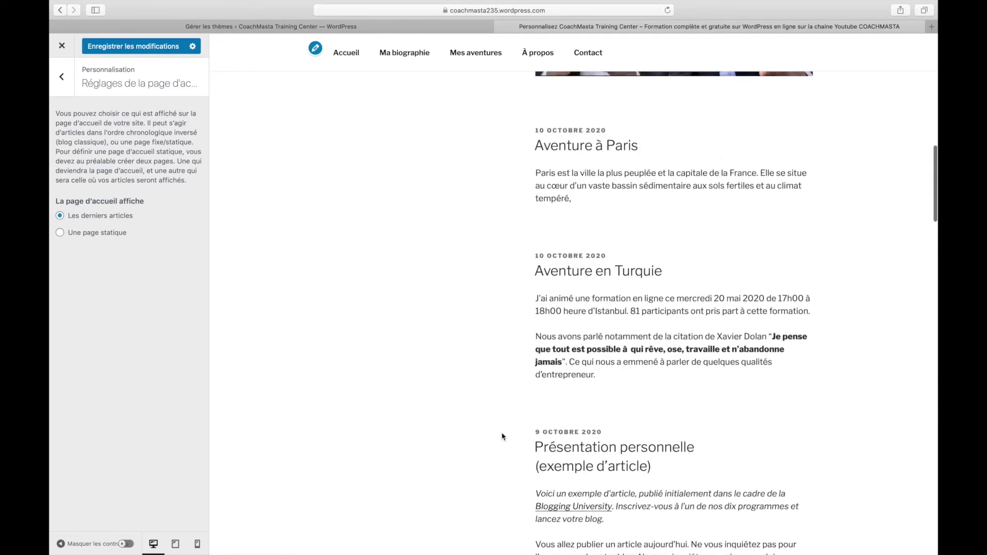
pyautogui.scroll(-4, 503, 436)
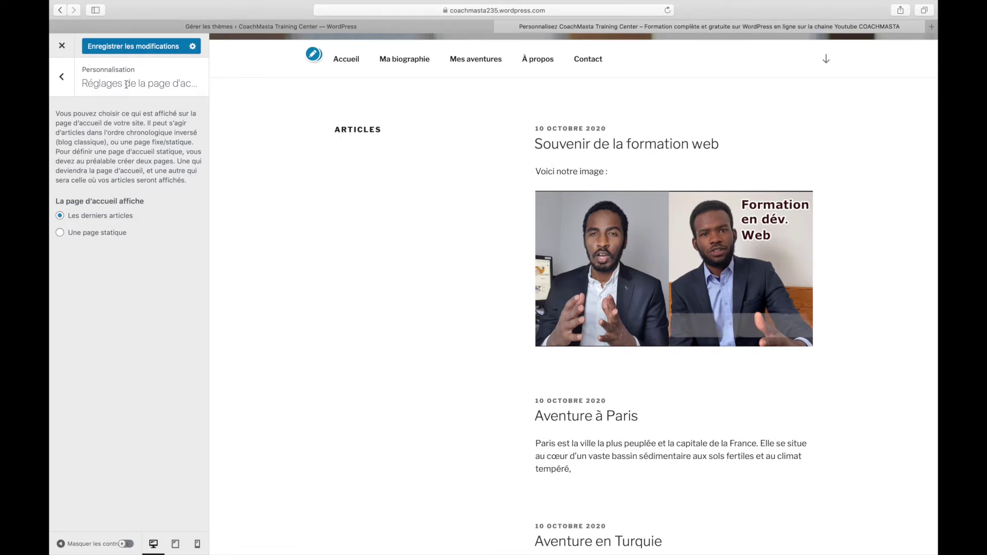
# Step: Add a "Vidéos" widget to the Footer 1 widget area, filtering the available widgets by "VI"
pyautogui.click(62, 77)
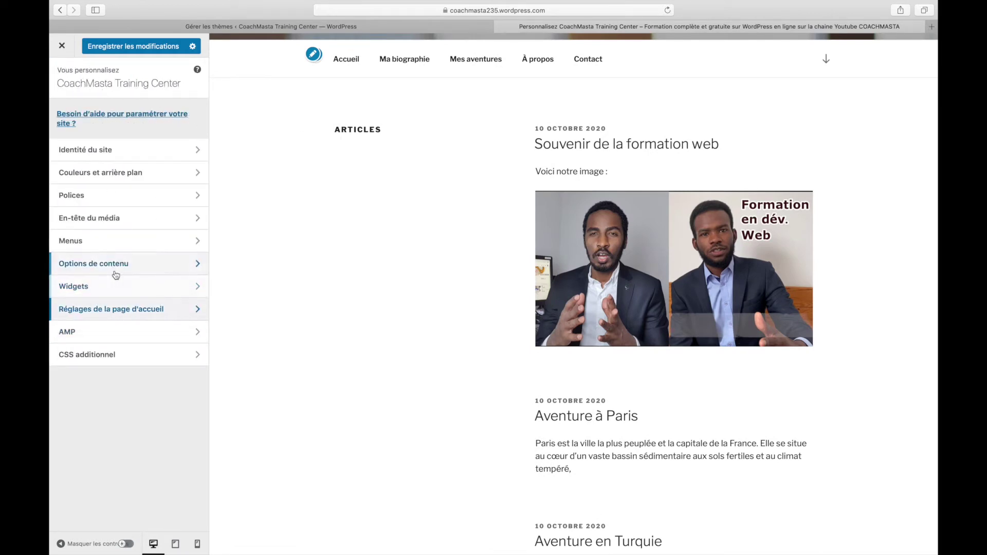
pyautogui.click(122, 287)
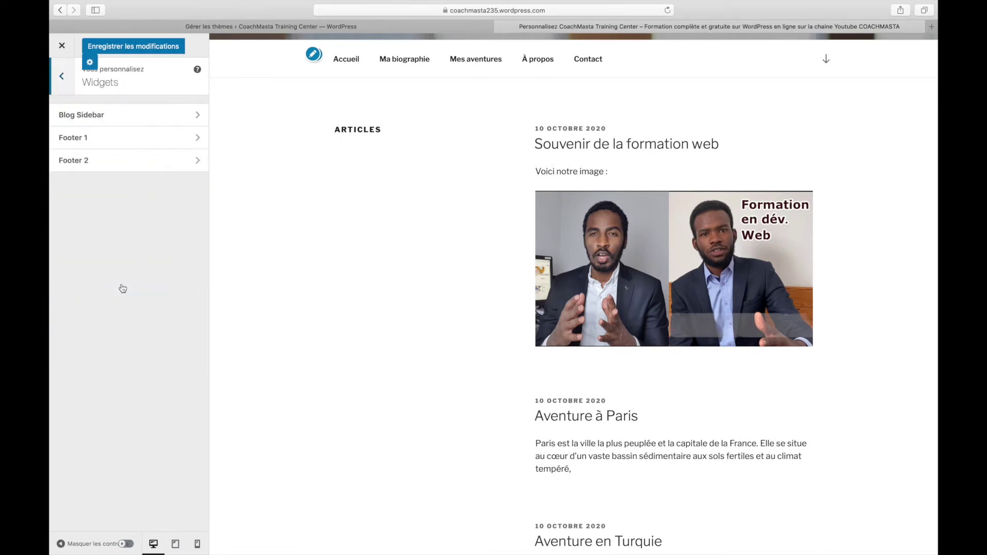
pyautogui.click(148, 136)
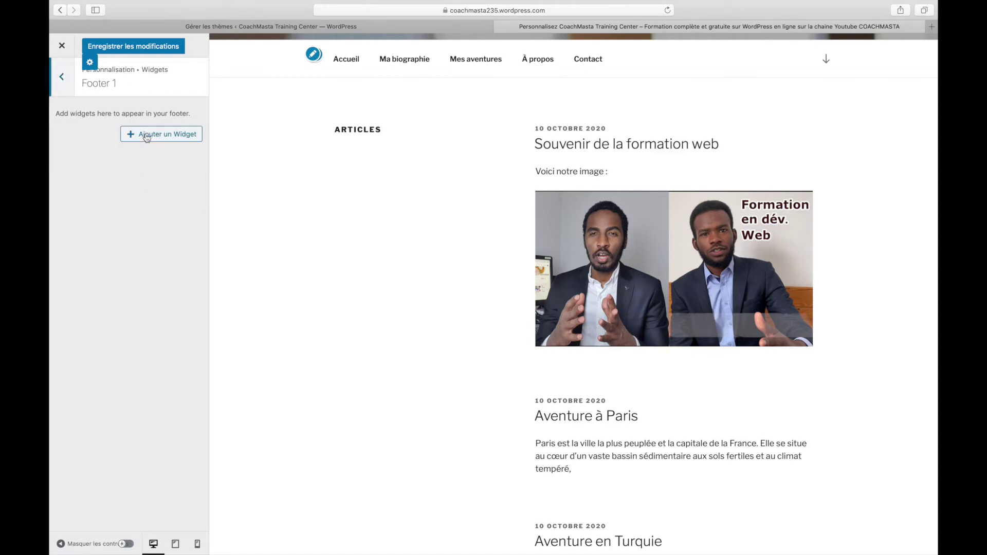
pyautogui.click(146, 137)
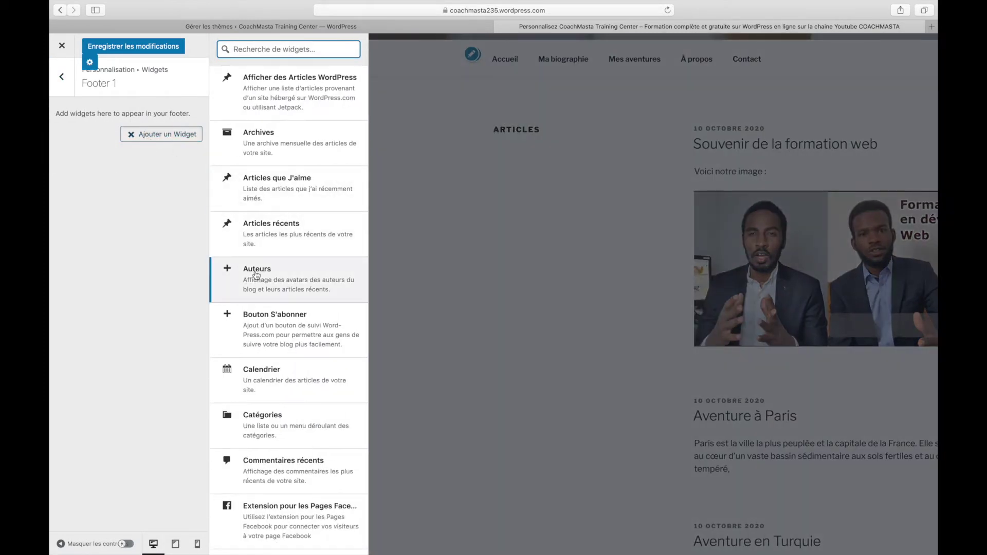
pyautogui.scroll(-3, 262, 414)
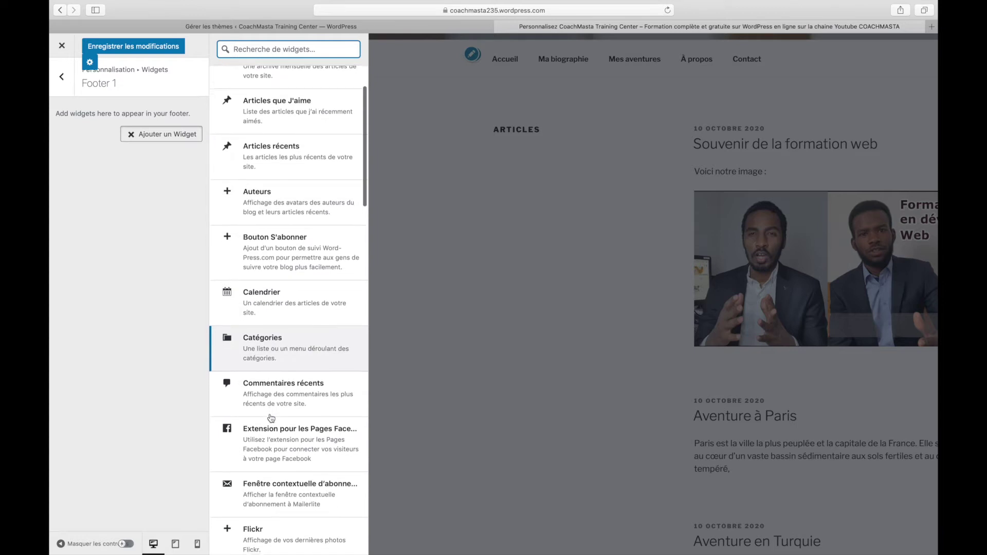
pyautogui.scroll(-10, 270, 418)
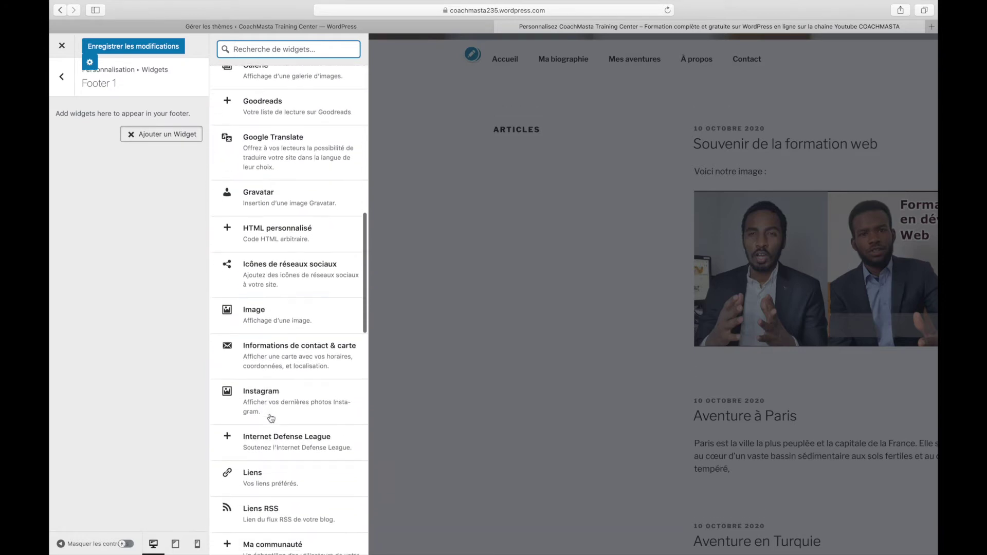
pyautogui.write('v')
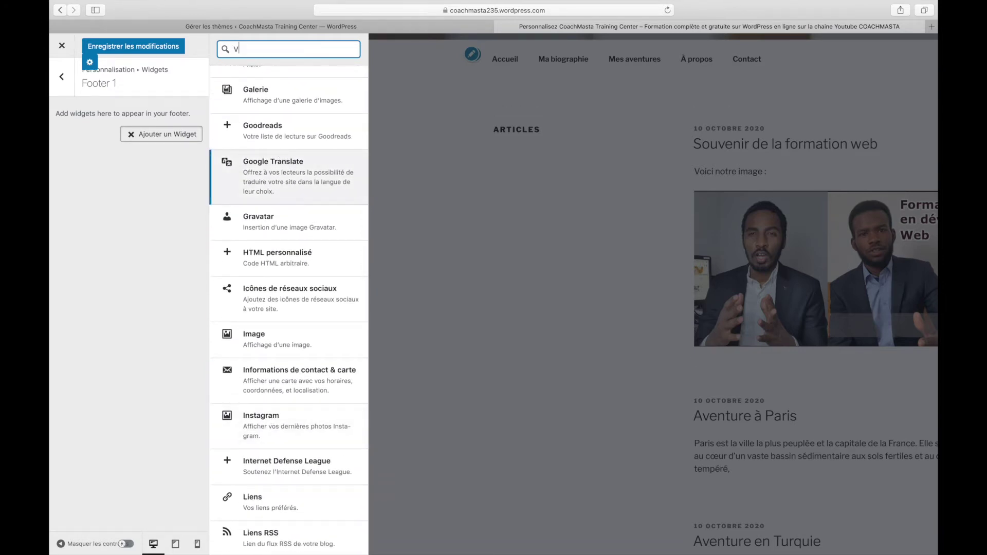
pyautogui.write('i')
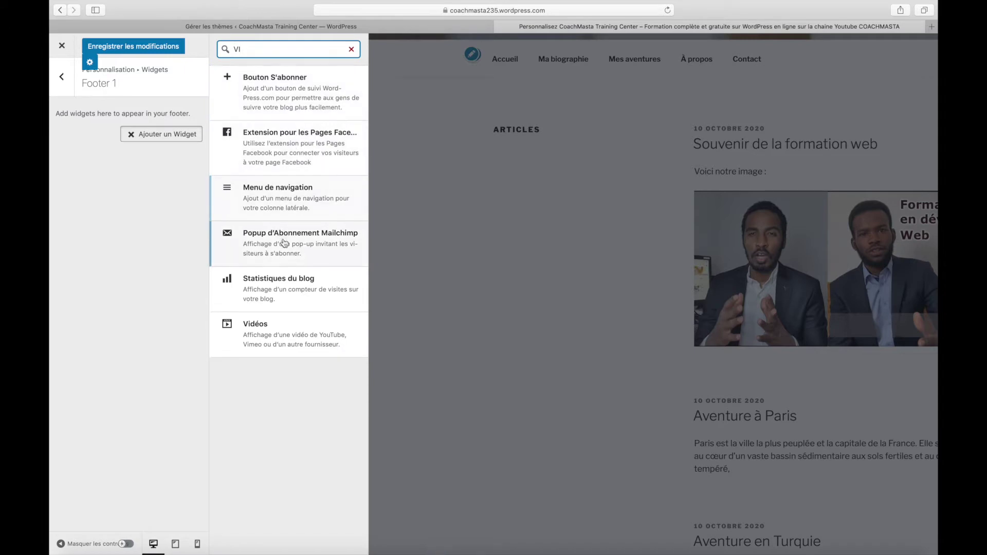
pyautogui.click(271, 340)
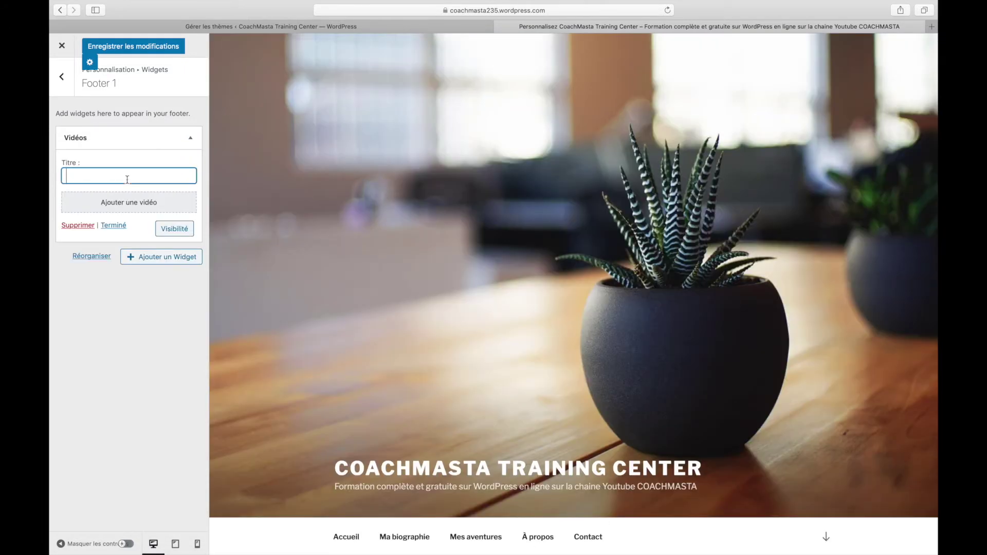
# Step: Load the YouTube channel page Youtube.com/COACHMASTA in a new browser tab
pyautogui.press('super+t')
pyautogui.write('Y')
pyautogui.press('Right')
pyautogui.write('/')
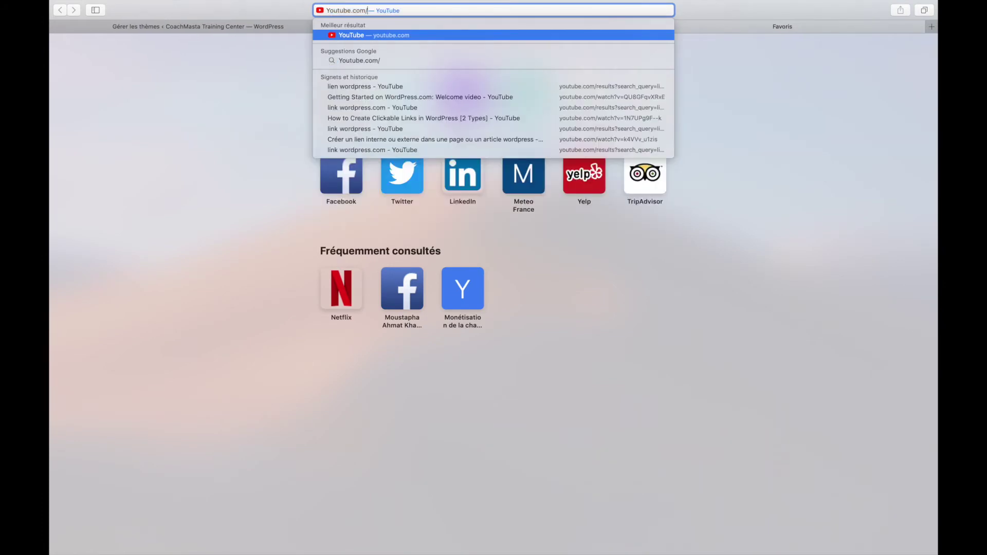
pyautogui.write('COACHMASTA')
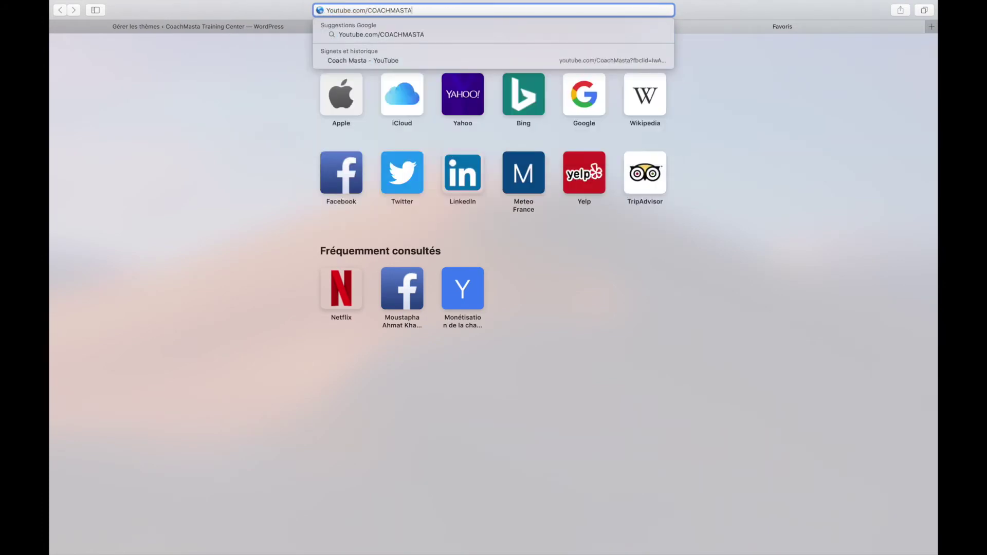
pyautogui.press('Return')
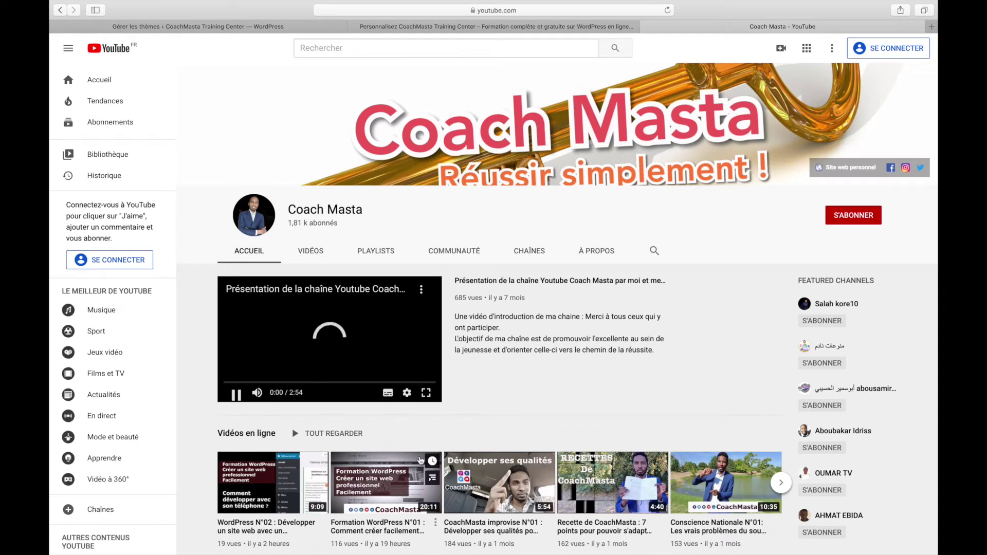
# Step: Open the channel video "Une pluie de citations N°03 : La confiance en soi" and copy its web address
pyautogui.scroll(-5, 463, 452)
pyautogui.click(483, 386)
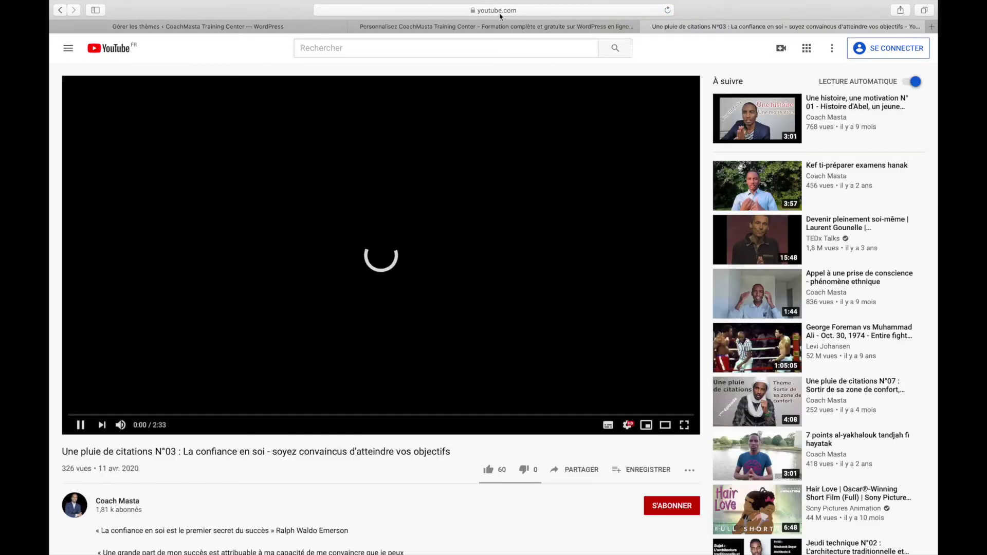
pyautogui.click(555, 9)
pyautogui.press('super+c')
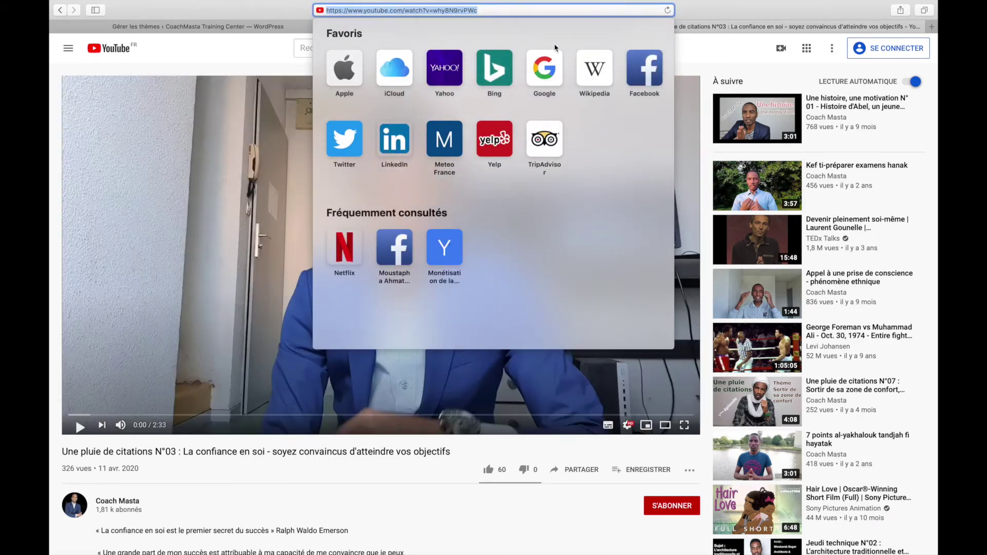
# Step: Close the YouTube tab, paste the copied video address as the title of the Footer 1 "Vidéos" widget and finish editing it
pyautogui.press('super+w')
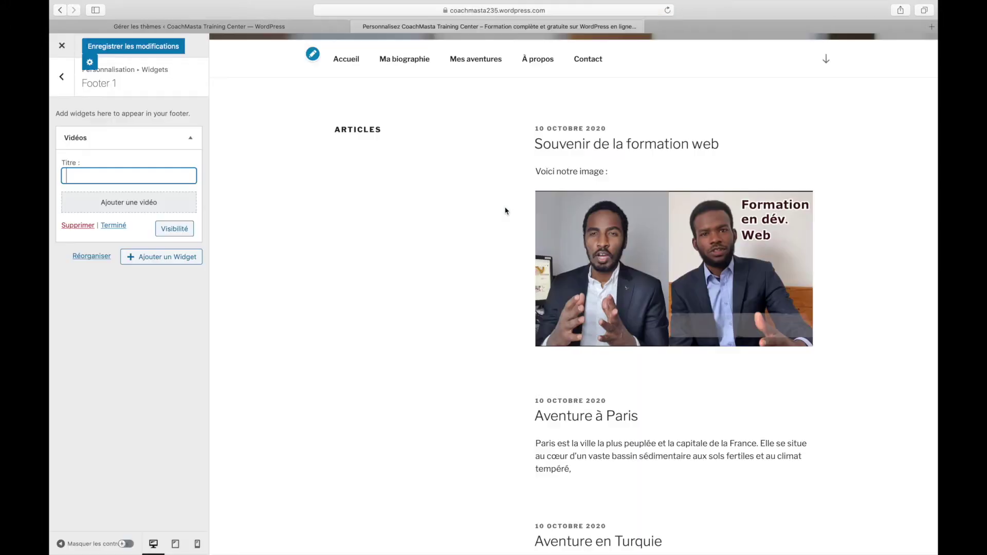
pyautogui.press('super+v')
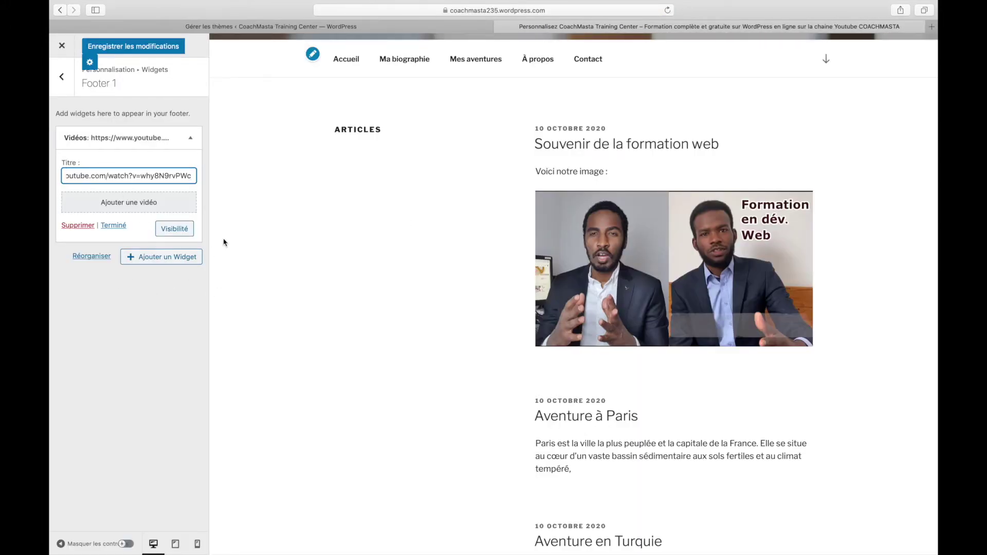
pyautogui.scroll(-15, 321, 375)
pyautogui.scroll(11, 322, 375)
pyautogui.scroll(-1, 322, 374)
pyautogui.scroll(1, 322, 375)
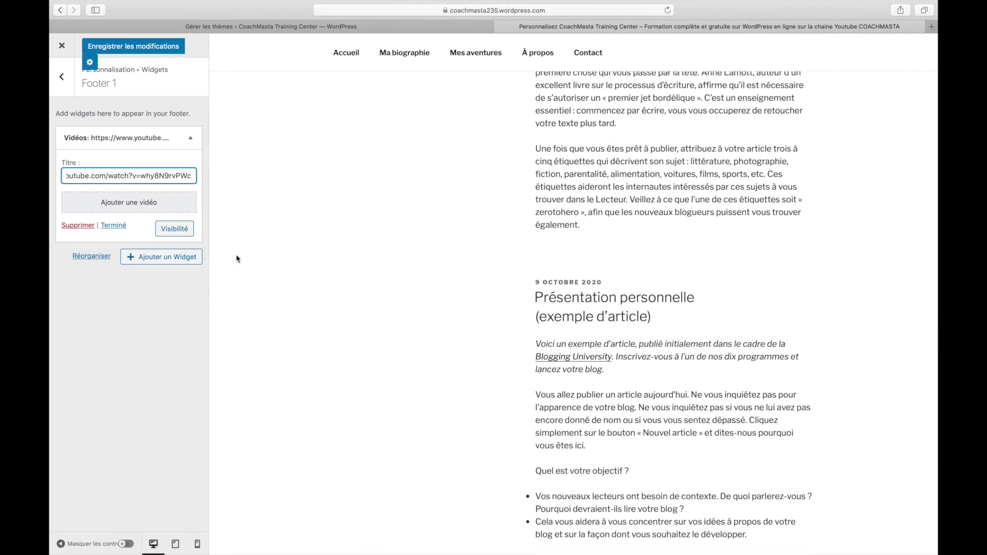
pyautogui.scroll(20, 434, 348)
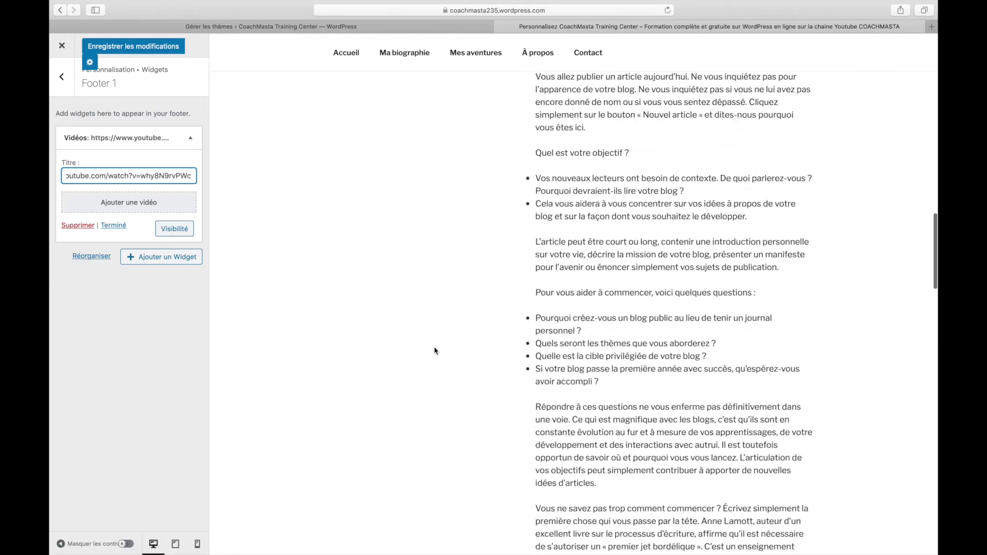
pyautogui.scroll(-20, 434, 347)
pyautogui.scroll(5, 434, 351)
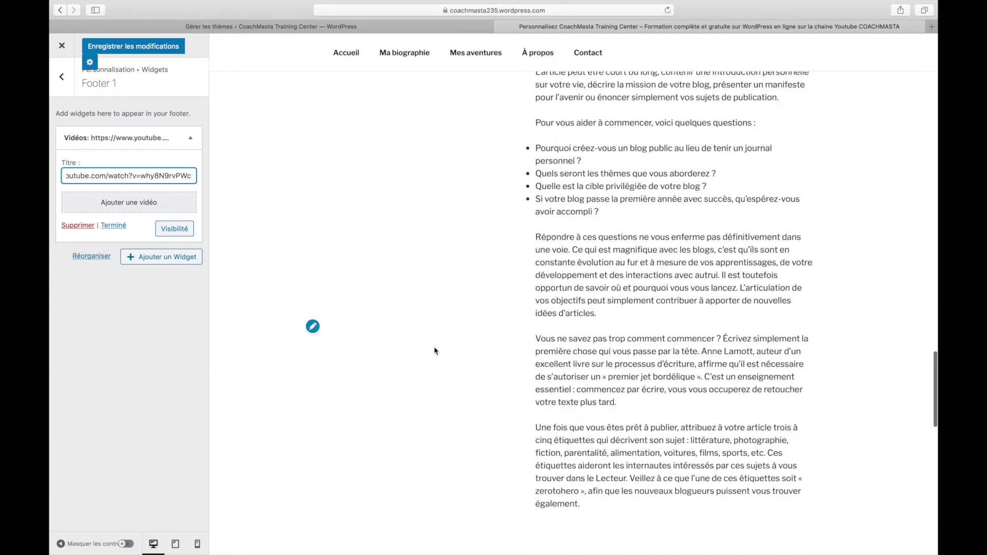
pyautogui.scroll(-8, 434, 352)
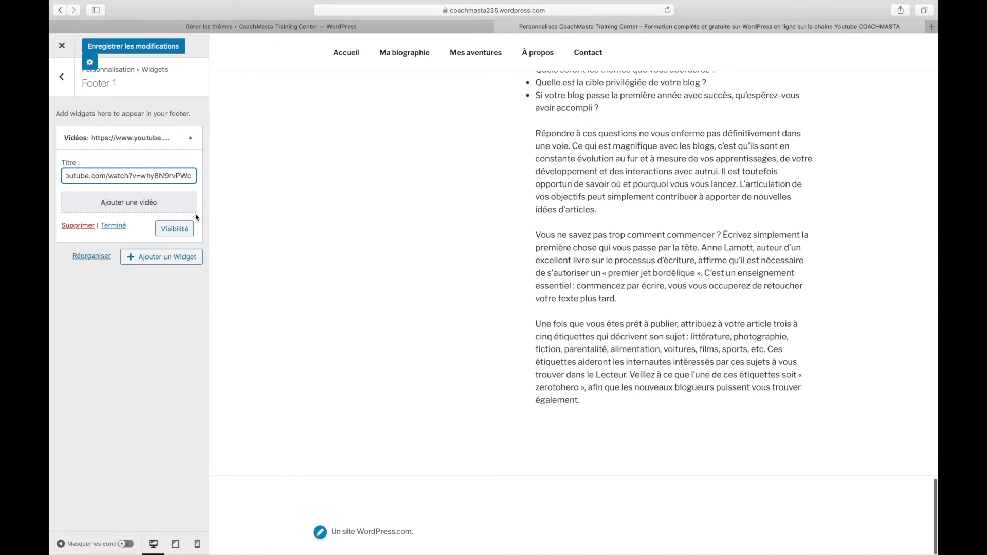
pyautogui.click(120, 226)
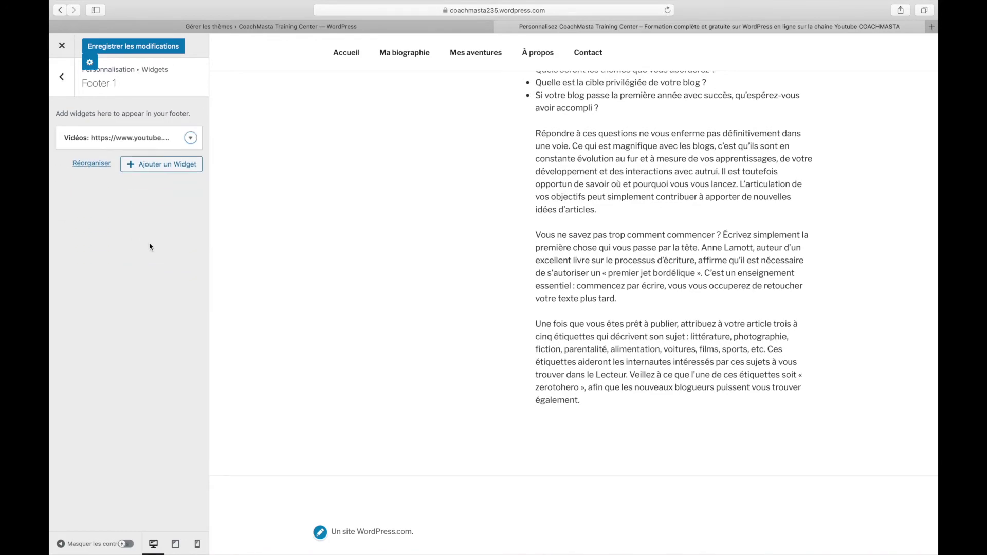
# Step: Check the home page preview down to the footer for the video widget
pyautogui.scroll(15, 435, 377)
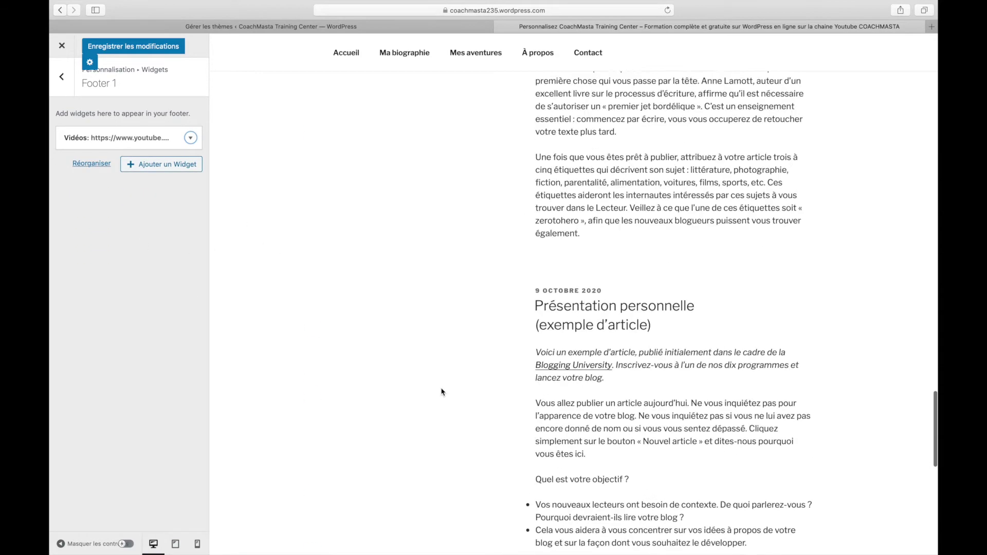
pyautogui.scroll(-15, 441, 392)
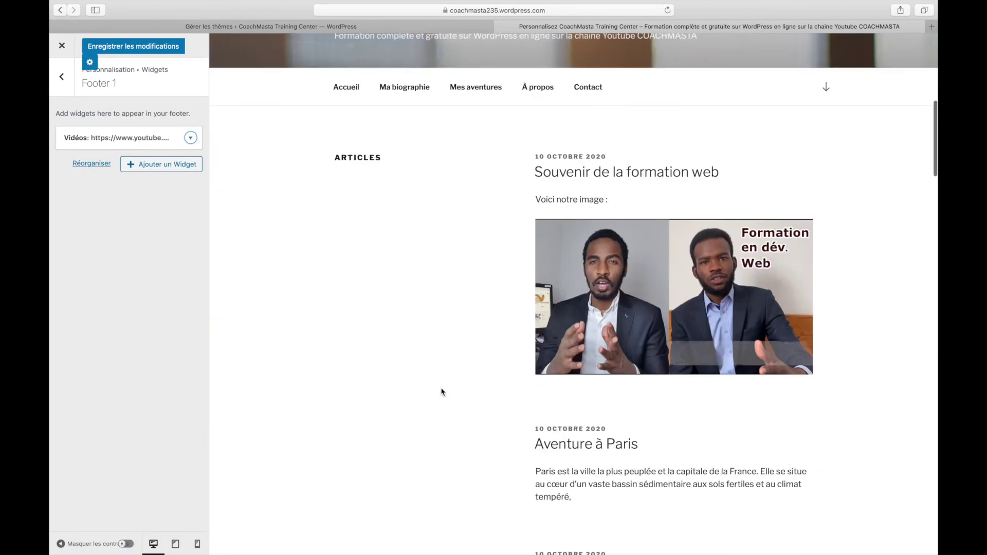
pyautogui.scroll(-3, 441, 392)
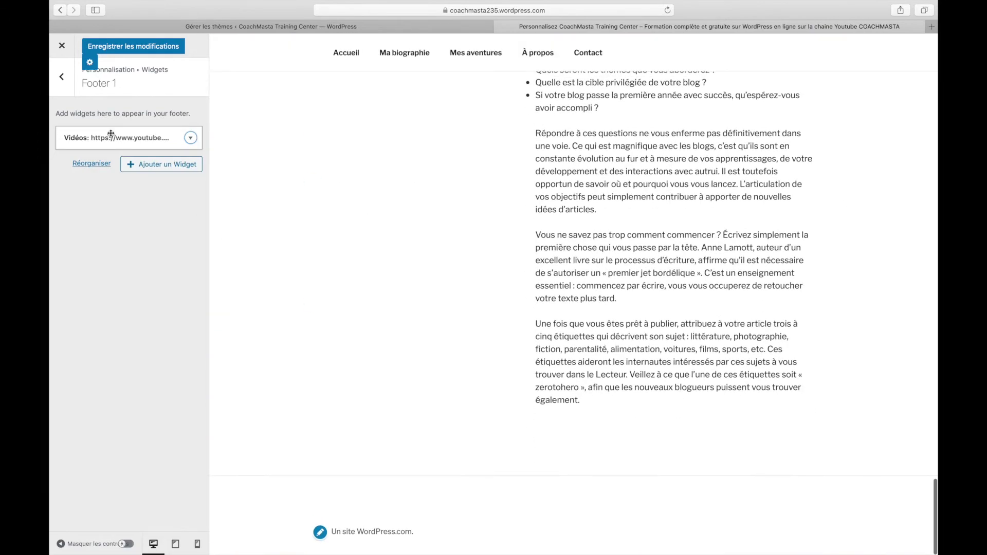
# Step: Open the Footer 2 widget area and filter the widgets available to add by "vide"
pyautogui.click(62, 77)
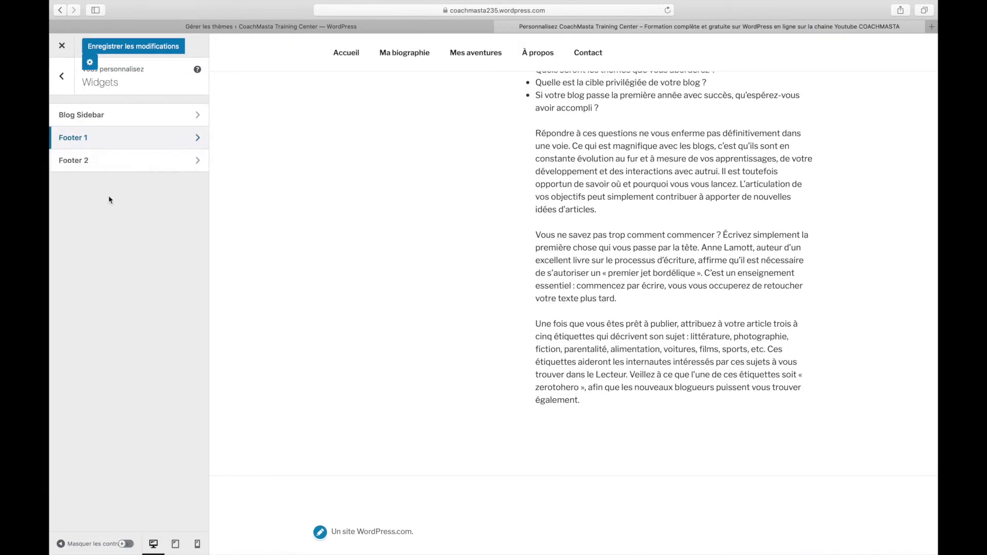
pyautogui.click(102, 160)
pyautogui.click(129, 136)
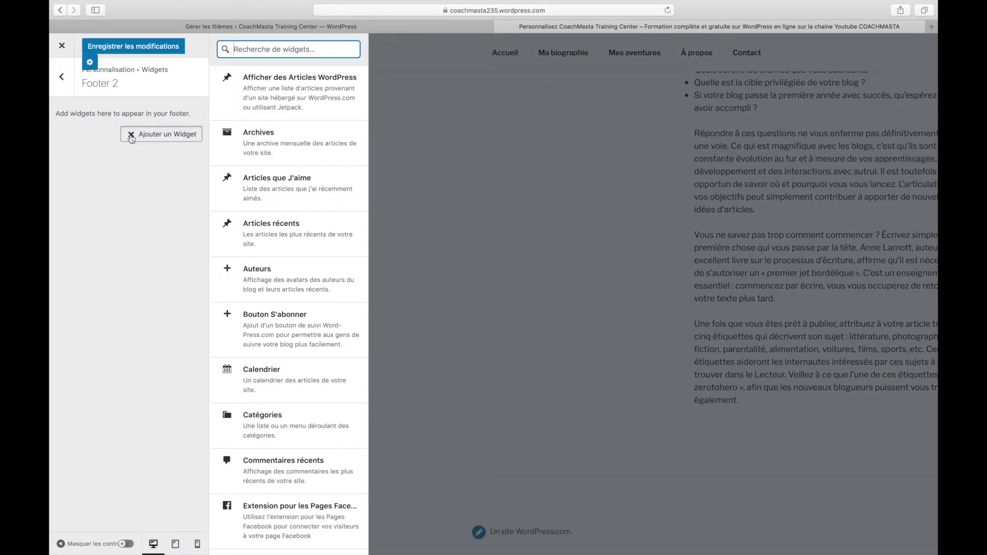
pyautogui.write('vido')
pyautogui.press('BackSpace')
pyautogui.write('e')
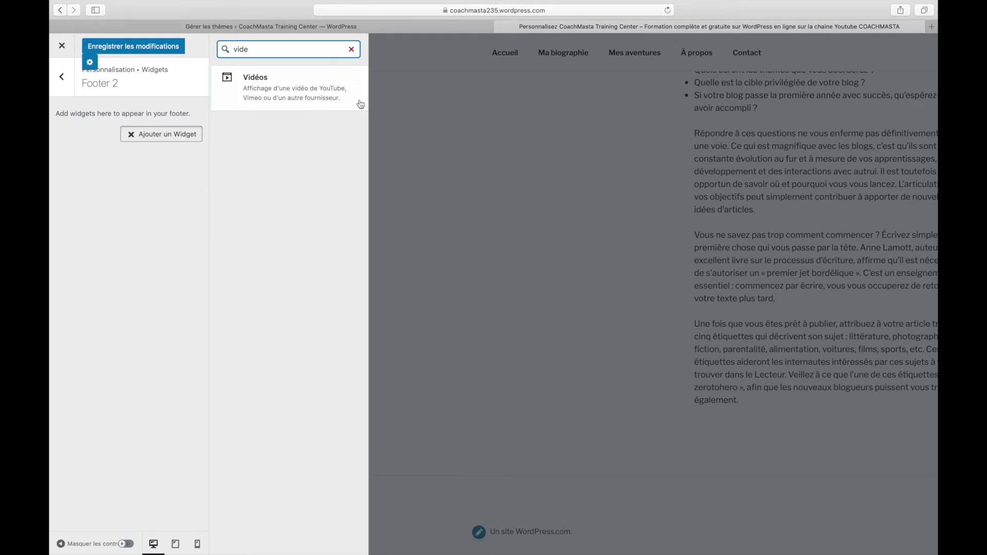
pyautogui.click(256, 73)
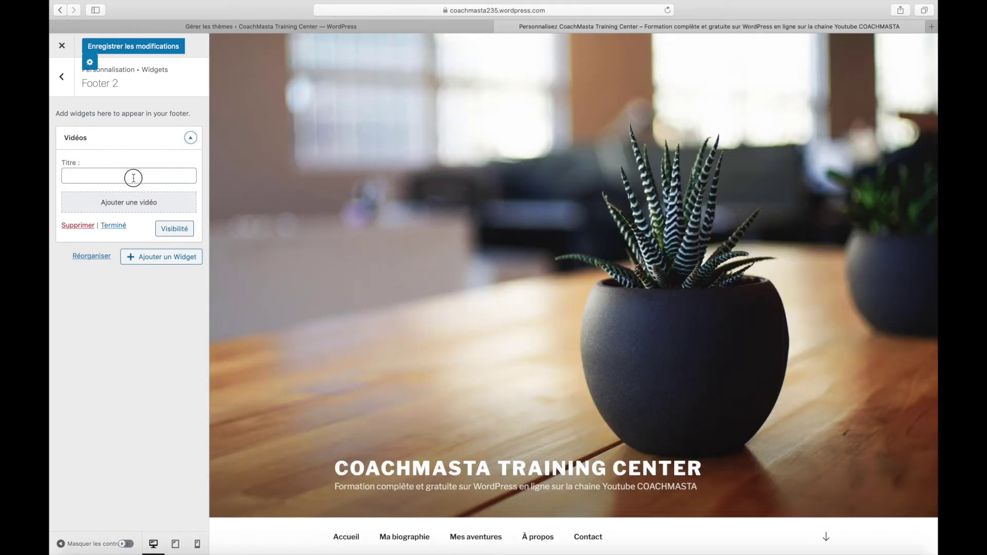
pyautogui.click(133, 177)
pyautogui.press('super+v')
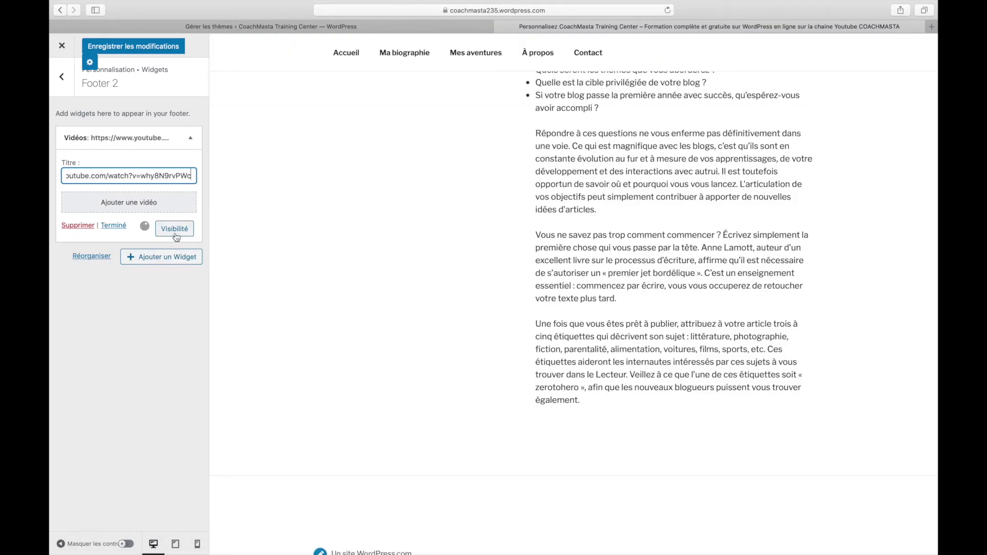
pyautogui.click(114, 226)
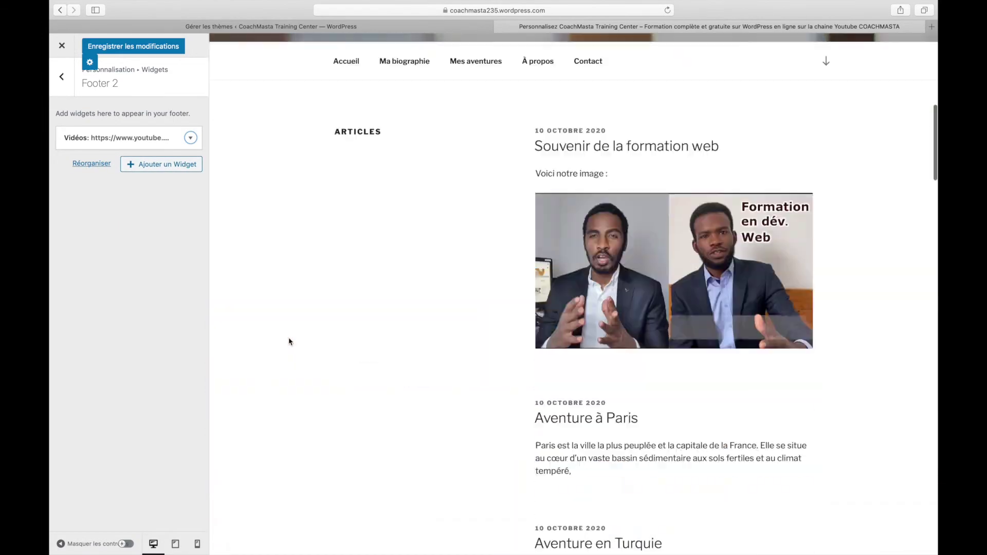
pyautogui.click(153, 48)
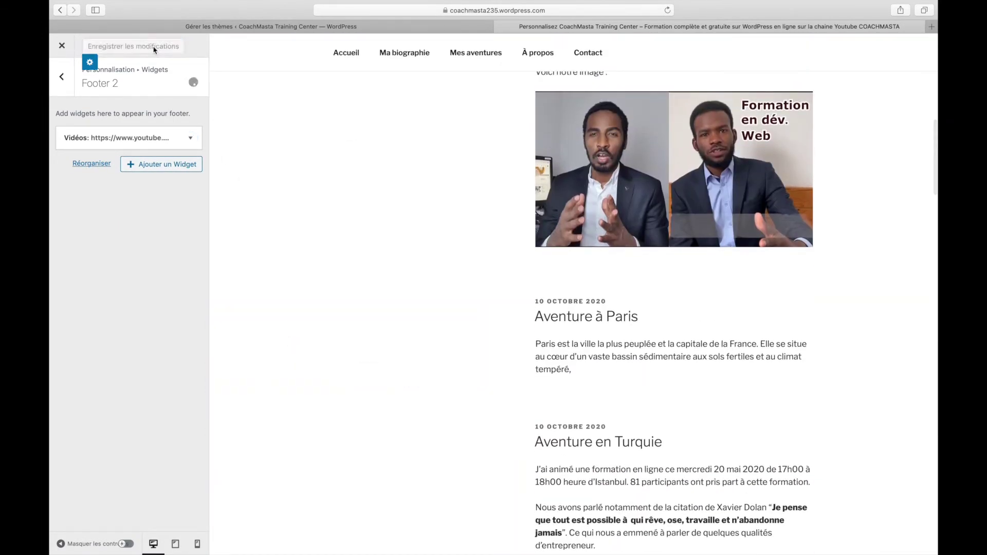
# Step: Open the live site coachmasta235.wordpress.com in a new tab and check its home page and footer for the video widgets
pyautogui.press('super+t')
pyautogui.write('coa')
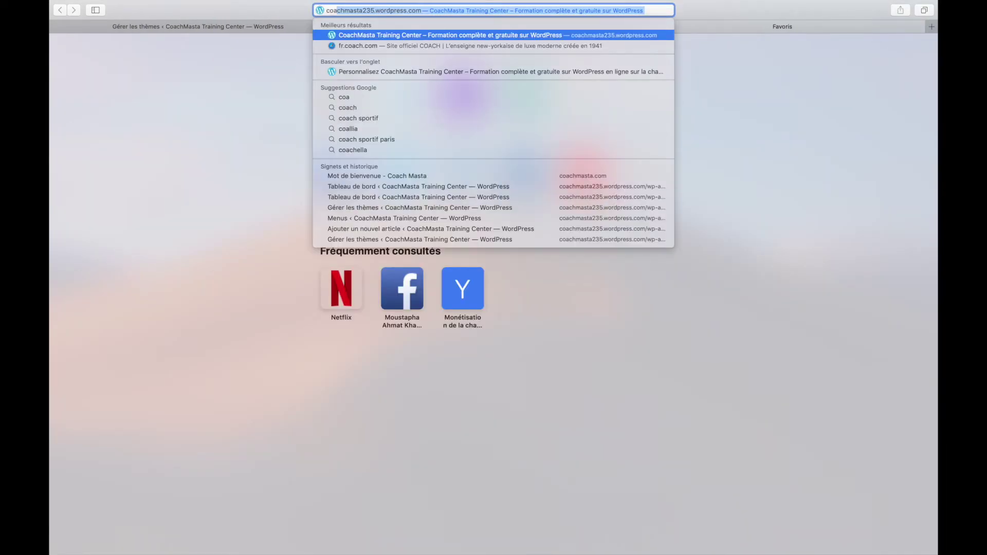
pyautogui.press('Return')
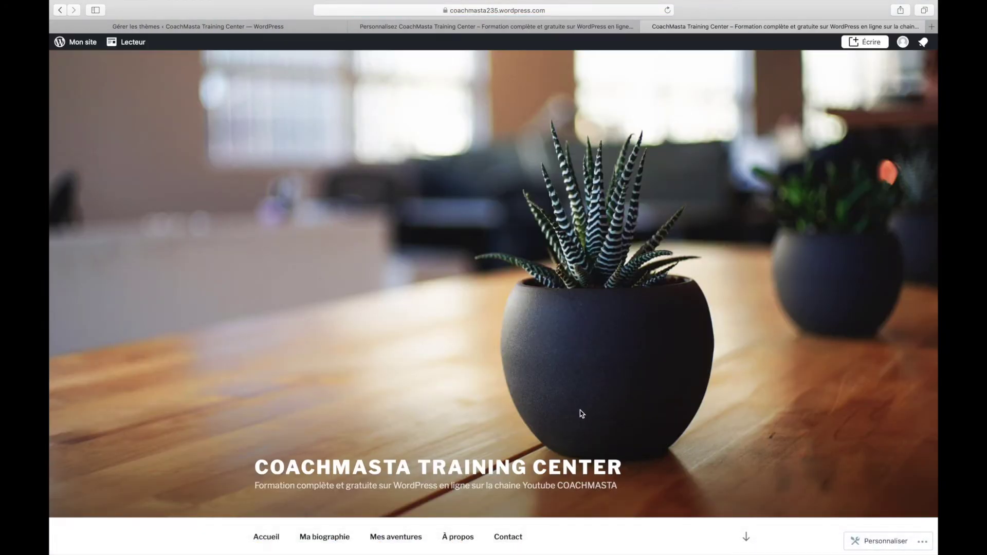
pyautogui.scroll(-20, 581, 414)
pyautogui.scroll(12, 581, 414)
pyautogui.scroll(-8, 581, 414)
pyautogui.scroll(20, 581, 414)
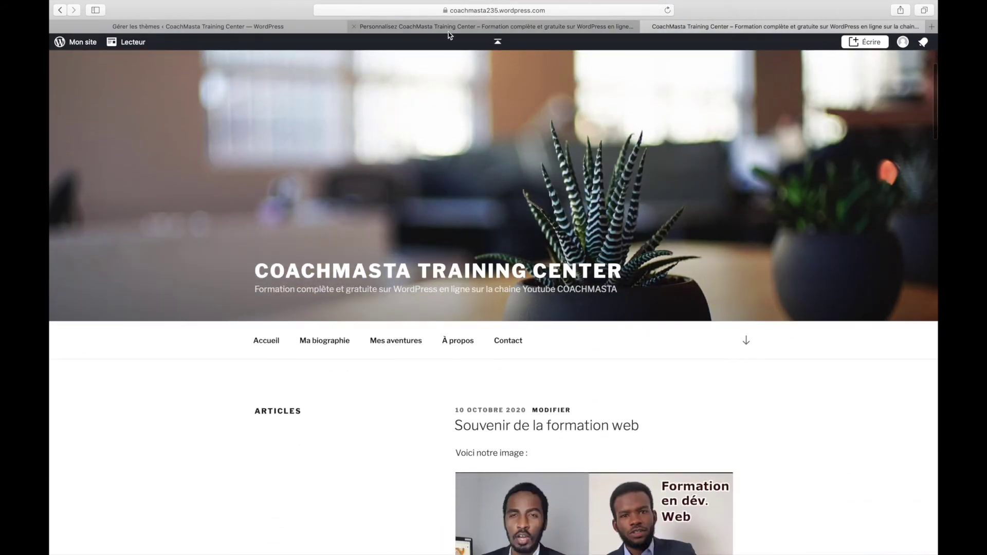
pyautogui.click(625, 26)
pyautogui.click(62, 77)
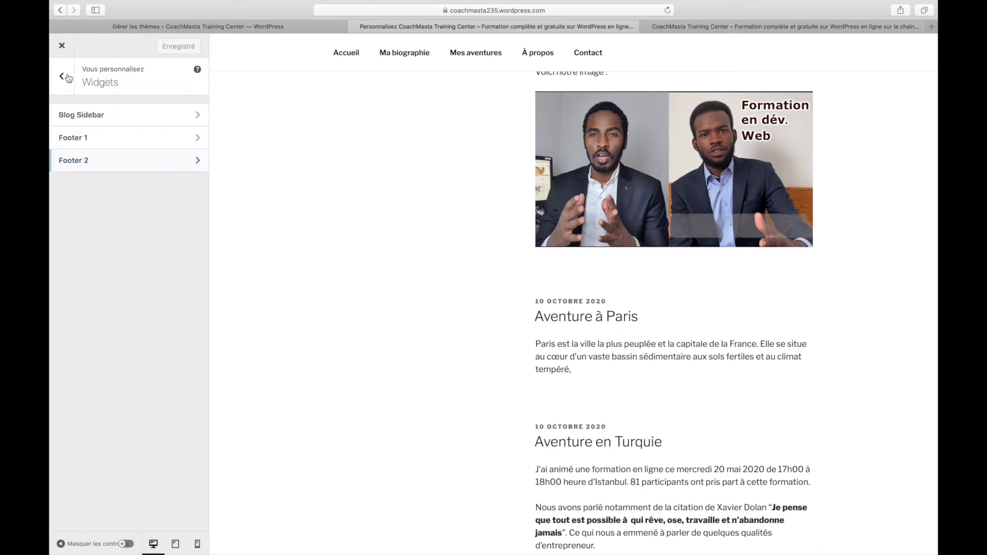
pyautogui.click(121, 122)
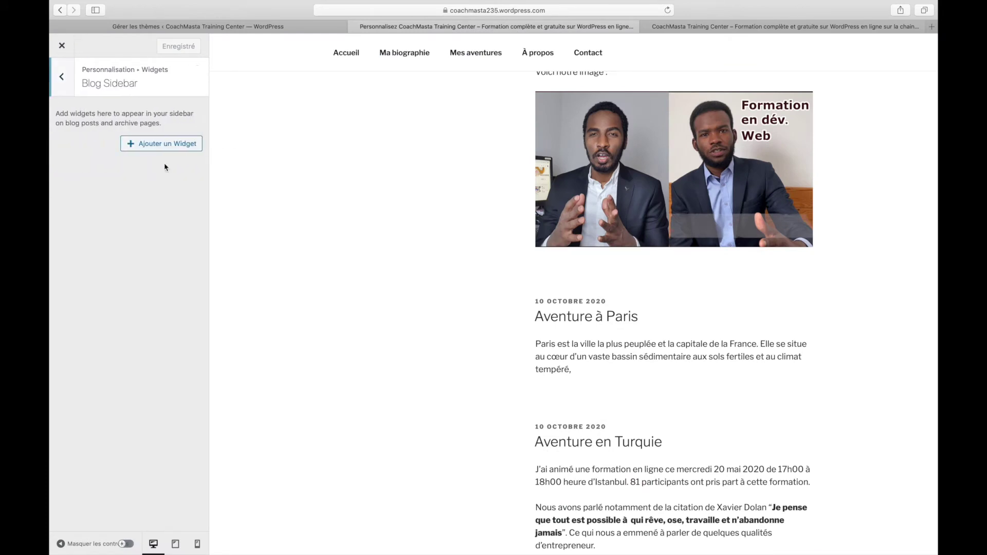
pyautogui.click(139, 146)
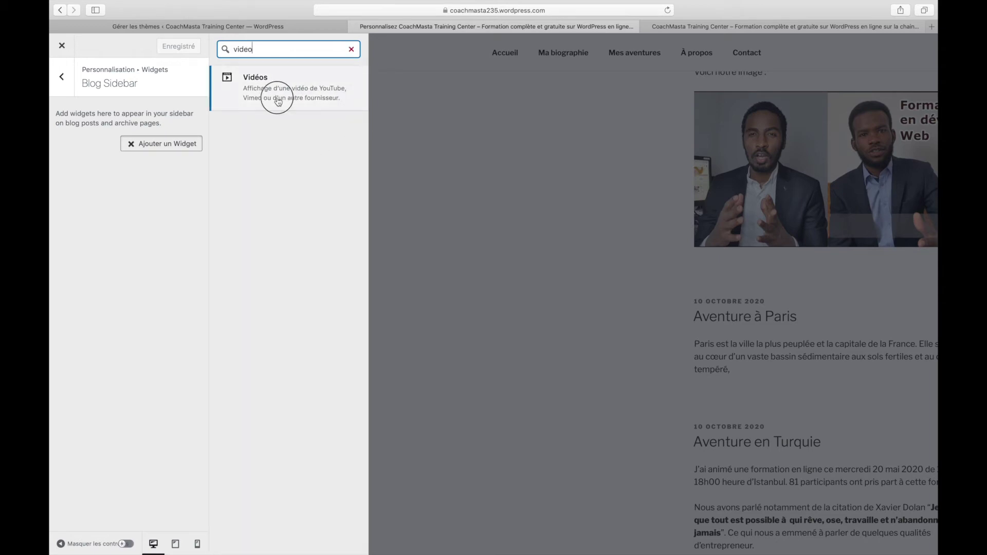
pyautogui.click(275, 97)
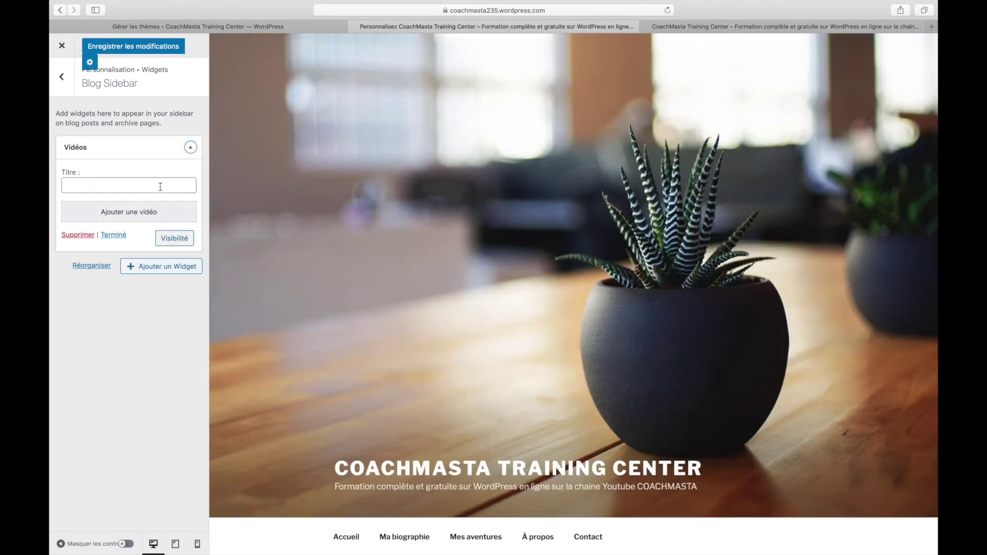
pyautogui.click(160, 186)
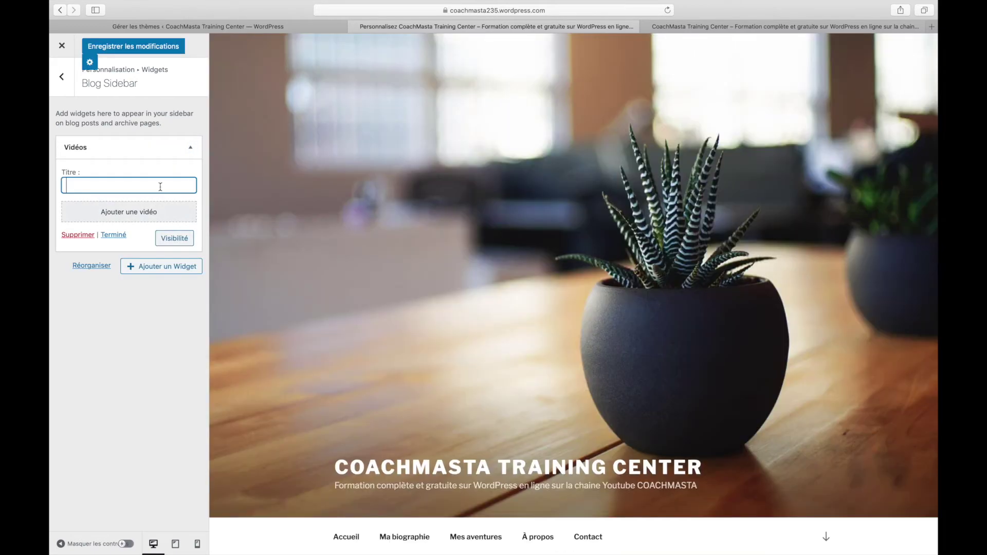
pyautogui.write('https://www.youtube.com/watch?v=why8N9rvPWc')
pyautogui.click(113, 235)
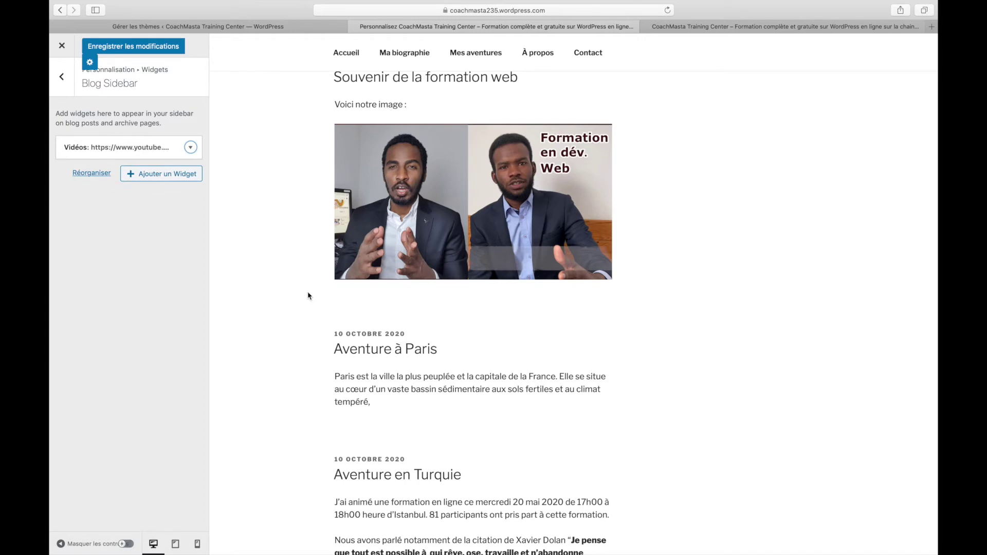
pyautogui.scroll(11, 681, 251)
pyautogui.scroll(-9, 681, 250)
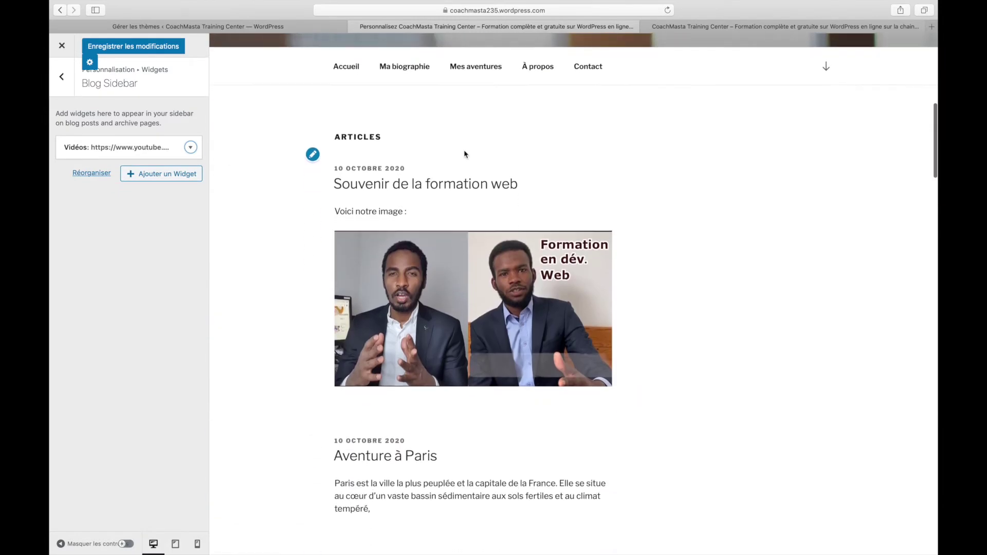
pyautogui.click(171, 46)
# Step: Return to the live site's home page and check its sidebar and footer for the video widgets
pyautogui.click(709, 29)
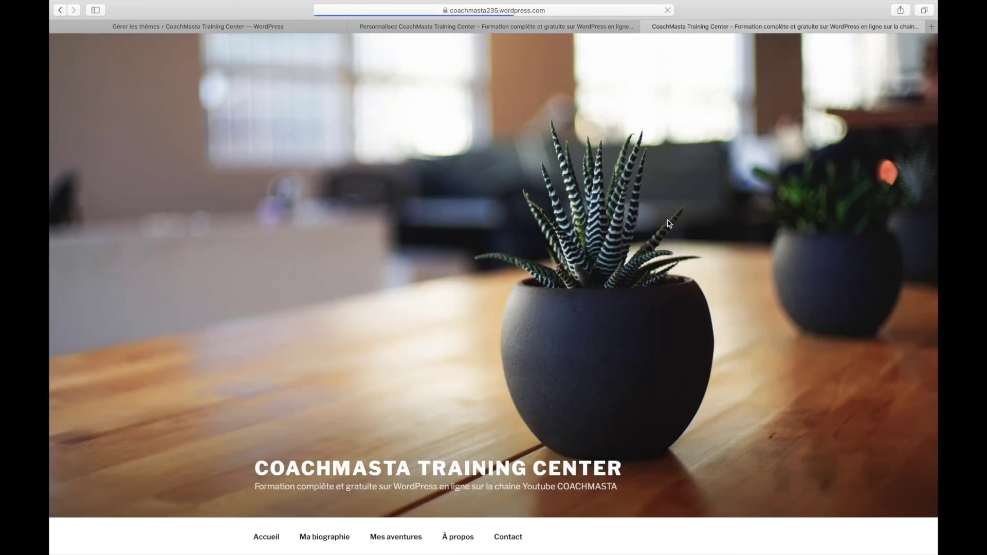
pyautogui.scroll(-6, 669, 224)
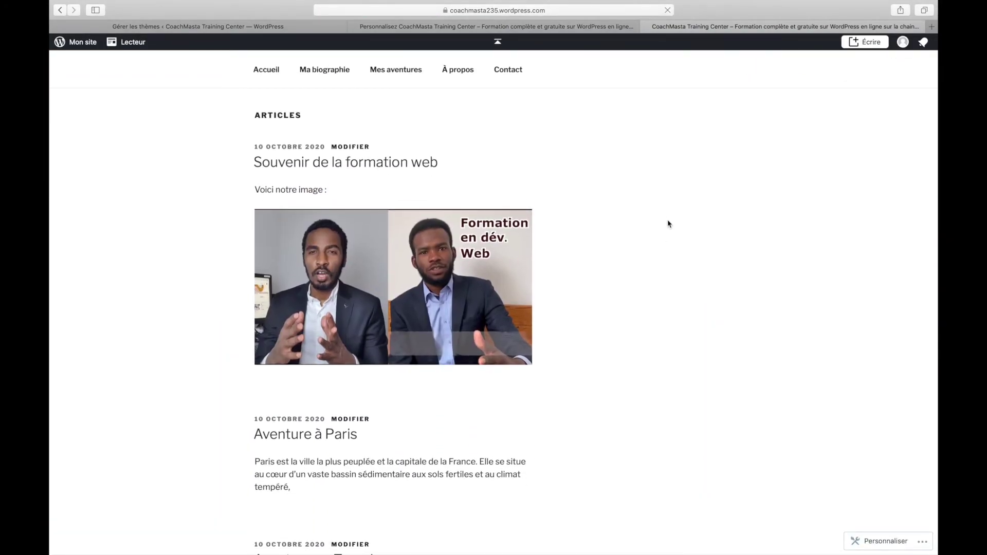
pyautogui.scroll(-15, 668, 224)
pyautogui.scroll(-5, 669, 224)
pyautogui.scroll(20, 668, 224)
pyautogui.scroll(-6, 481, 294)
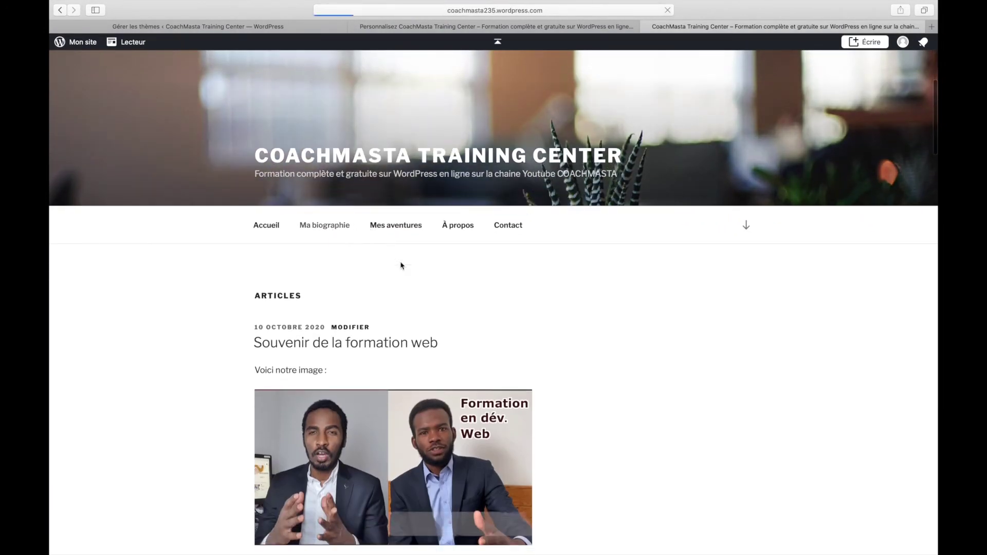
# Step: Examine the Ma biographie page of the live site from header to footer for the video widgets
pyautogui.scroll(-2, 515, 344)
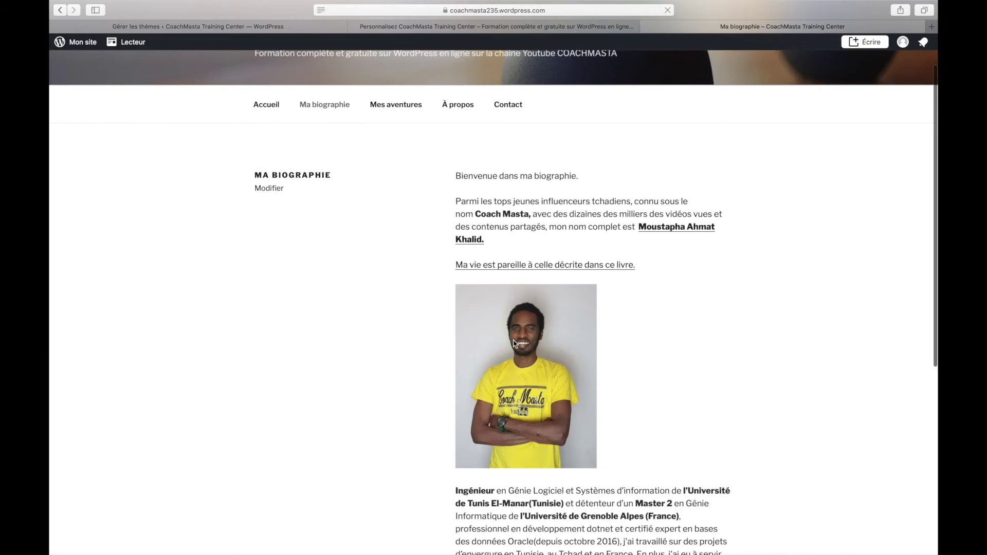
pyautogui.scroll(-15, 514, 343)
pyautogui.scroll(20, 514, 343)
pyautogui.scroll(-3, 514, 343)
pyautogui.scroll(-15, 514, 342)
pyautogui.scroll(20, 514, 342)
pyautogui.scroll(-2, 430, 161)
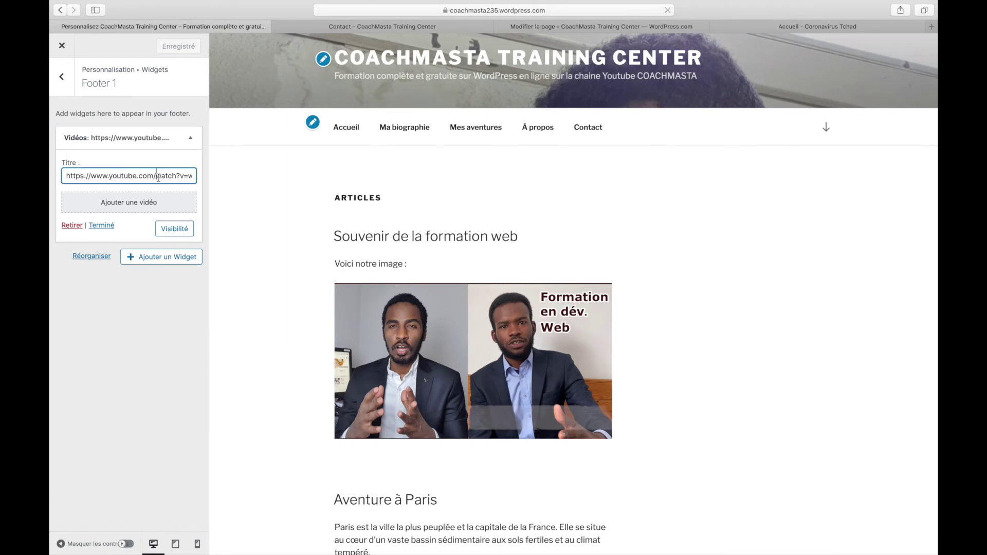
# Step: Replace the title of the Footer 1 video widget with "La confiance en soi"
pyautogui.press('super+a')
pyautogui.press('BackSpace')
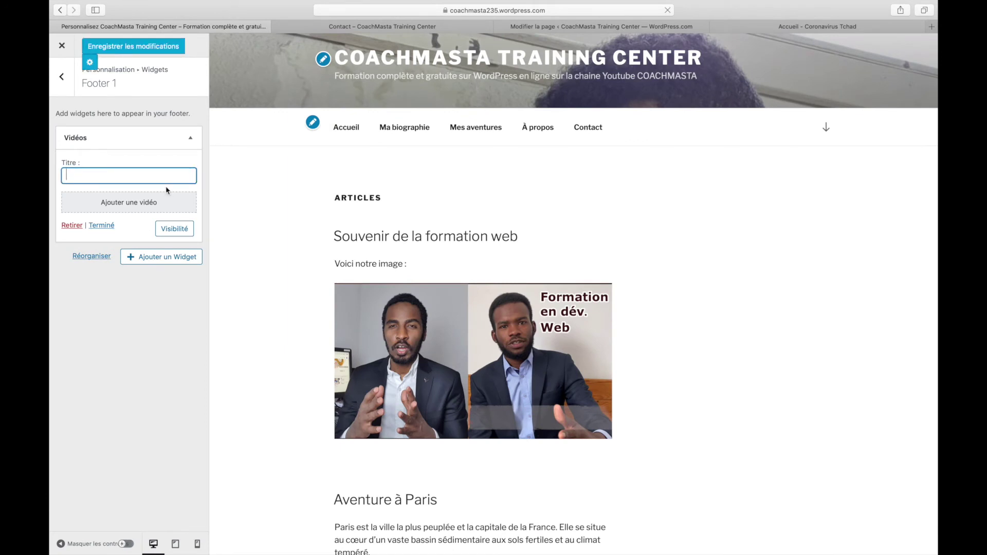
pyautogui.write('La confiance en soi')
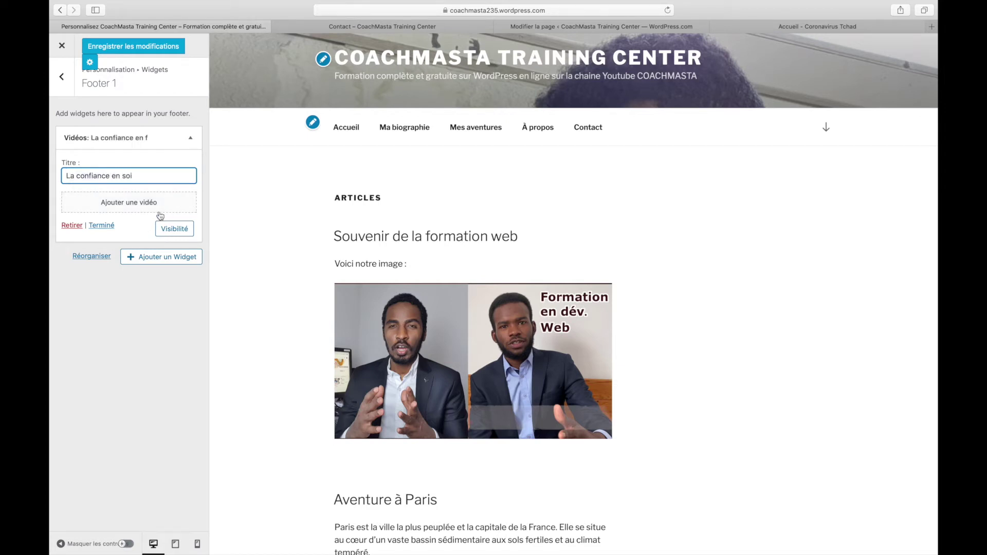
pyautogui.click(134, 205)
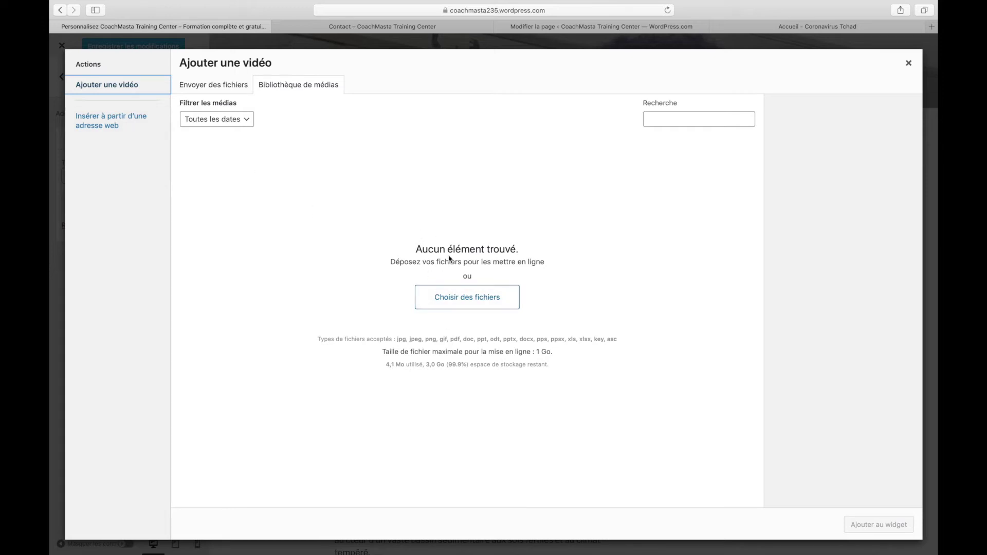
pyautogui.click(82, 126)
pyautogui.click(236, 102)
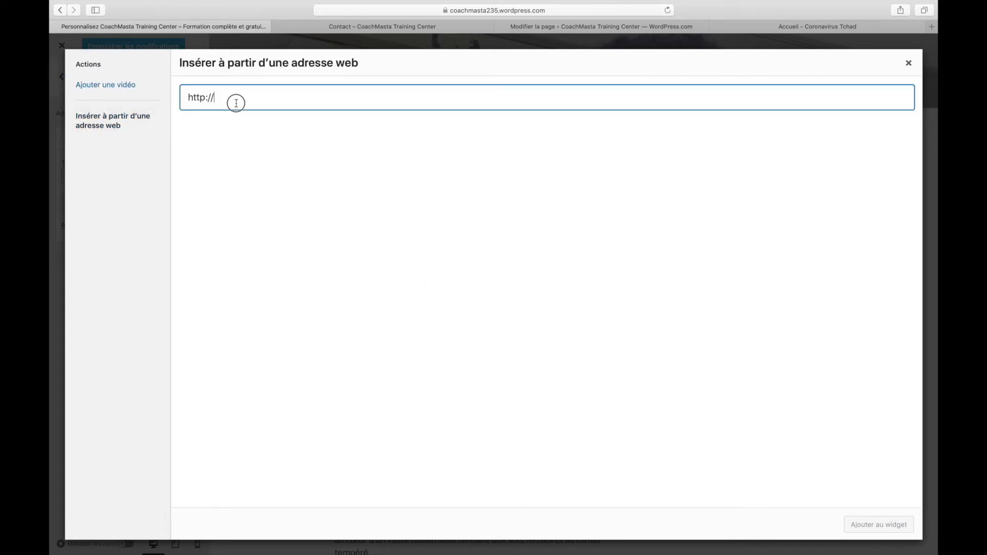
pyautogui.write('https://www.youtube.com/watch?v=why8N9rvPWc')
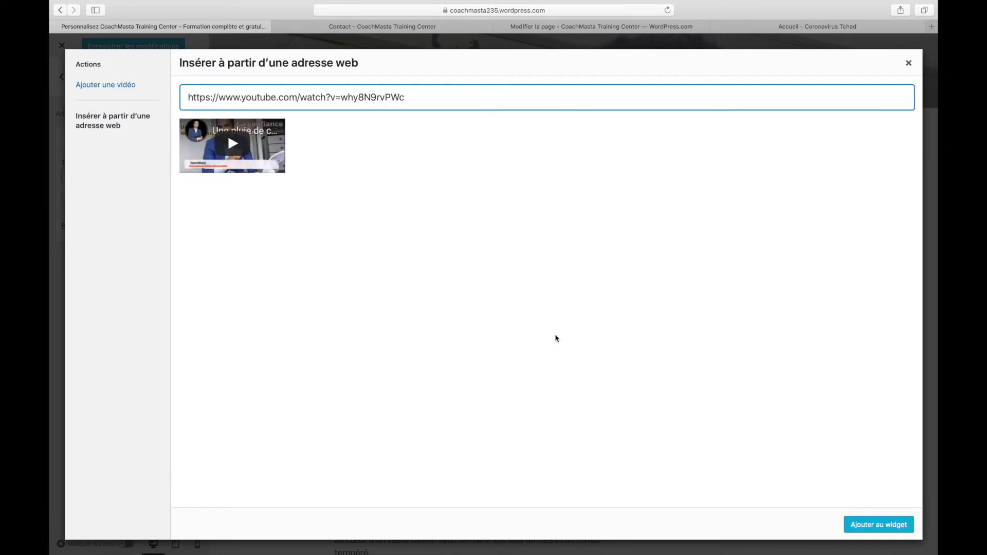
pyautogui.click(873, 526)
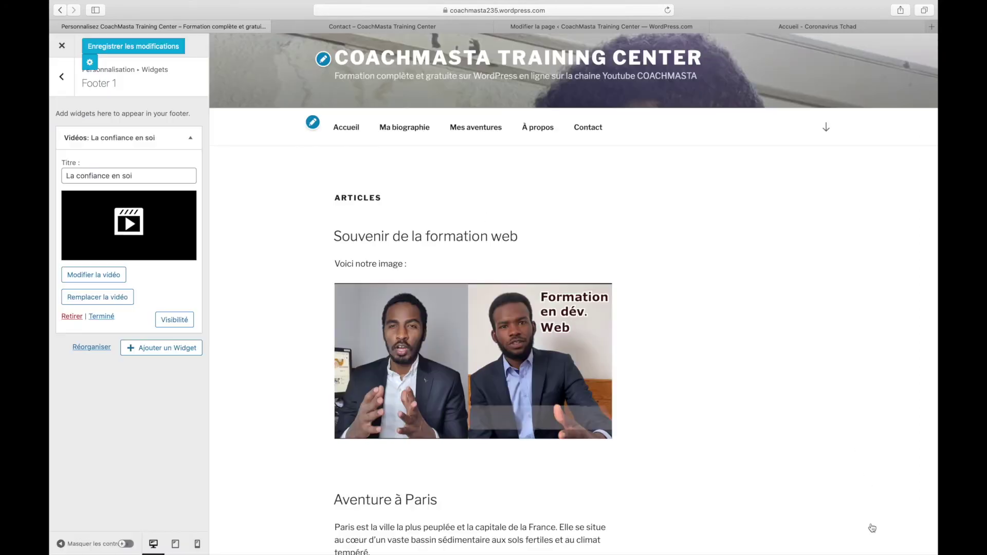
pyautogui.click(108, 317)
pyautogui.scroll(-15, 287, 401)
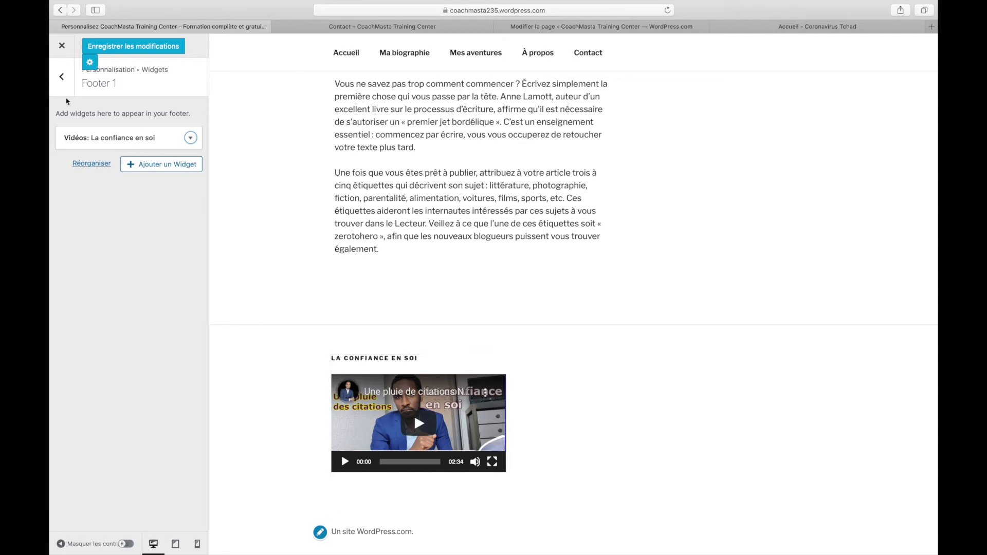
# Step: Replace the title of the Footer 2 video widget with "La confiance en soi 02"
pyautogui.click(62, 76)
pyautogui.click(79, 160)
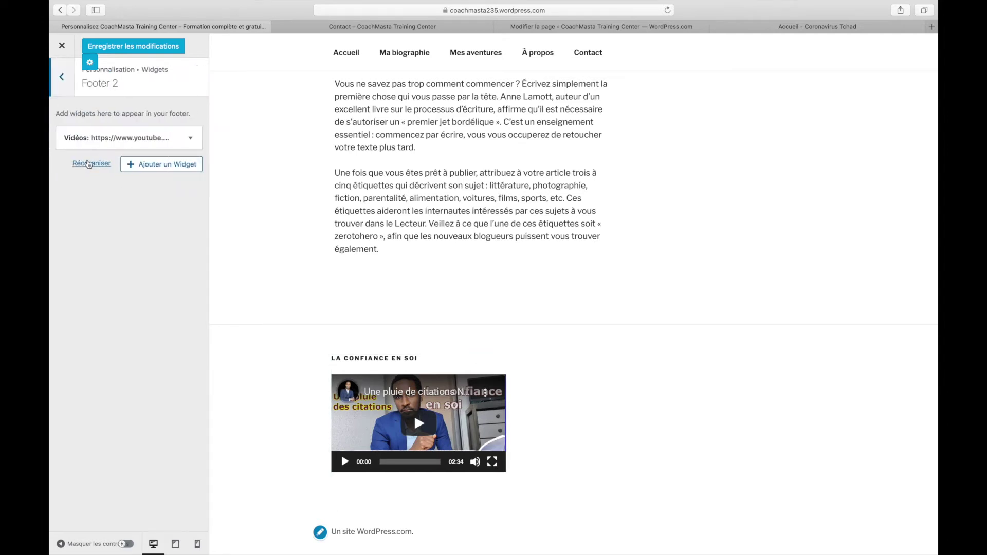
pyautogui.click(189, 141)
pyautogui.click(152, 178)
pyautogui.press('super+a')
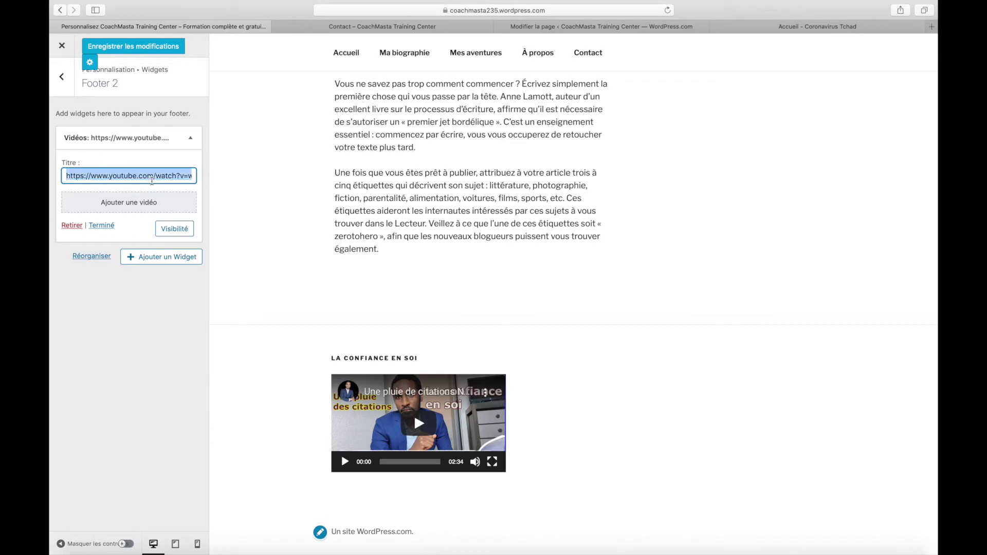
pyautogui.press('BackSpace')
pyautogui.write('La confiance en soi 02')
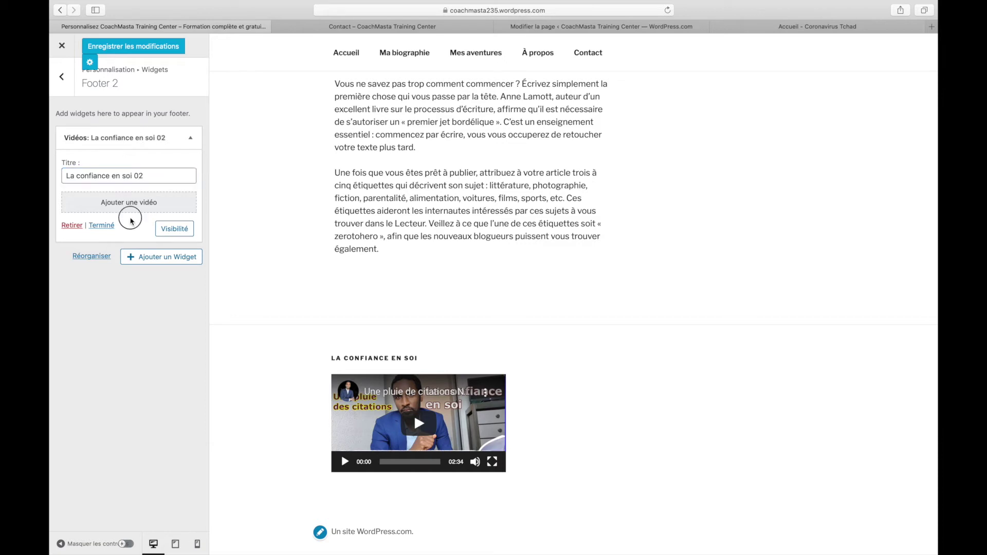
pyautogui.click(137, 202)
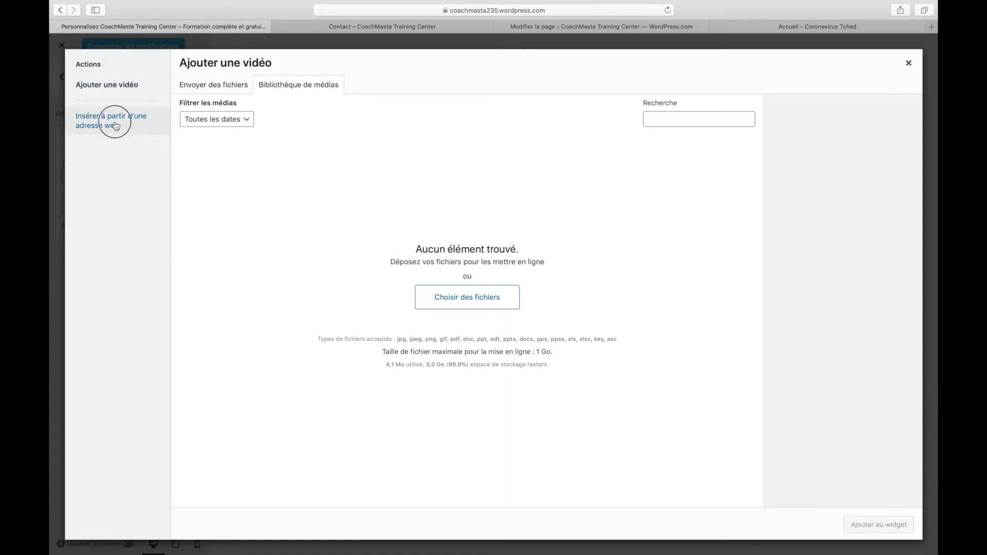
pyautogui.click(124, 118)
pyautogui.click(279, 109)
pyautogui.write('https://www.youtube.com/watch?v=whyBKlvPWc')
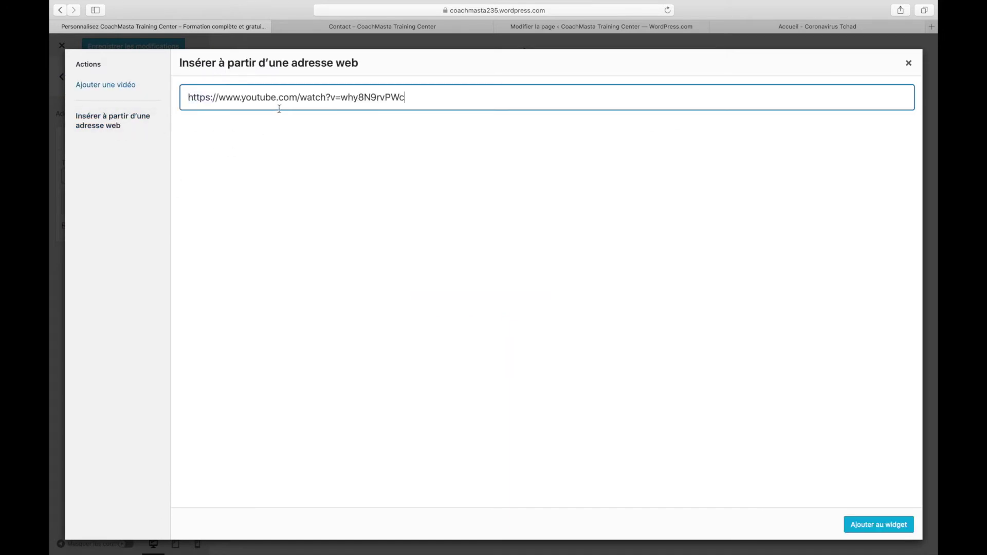
pyautogui.click(862, 524)
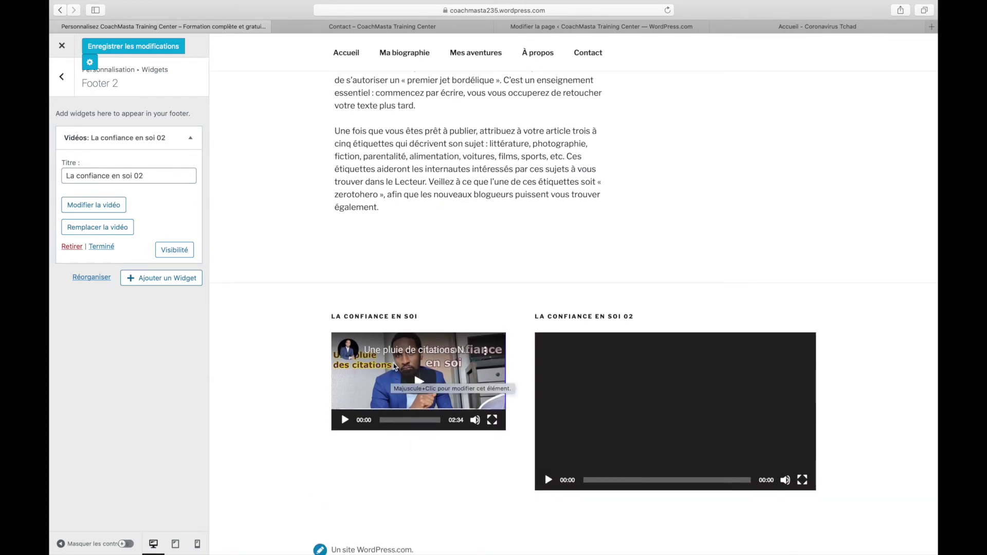
pyautogui.click(101, 247)
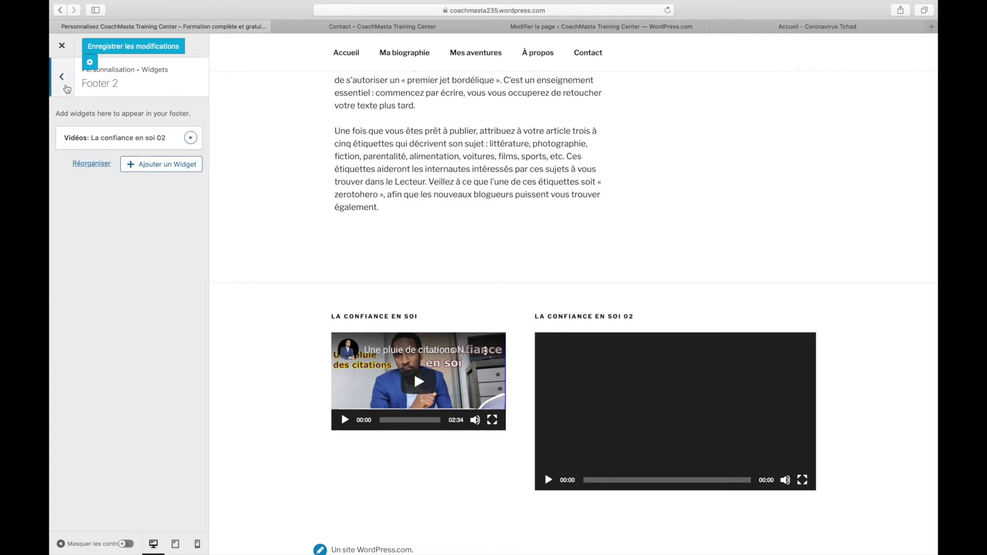
# Step: Replace the title of the Blog Sidebar video widget with "La confiance en soi"
pyautogui.click(61, 77)
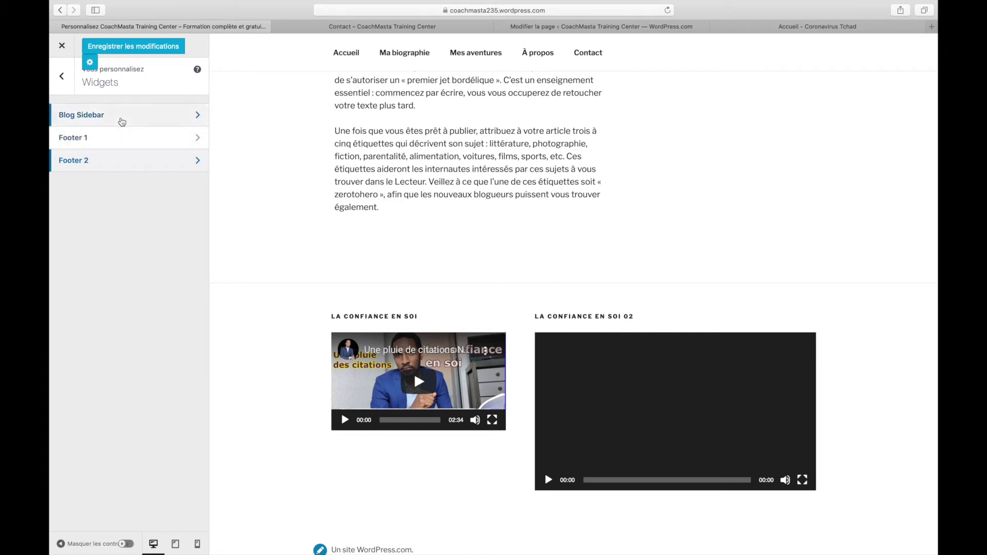
pyautogui.click(121, 116)
pyautogui.click(183, 148)
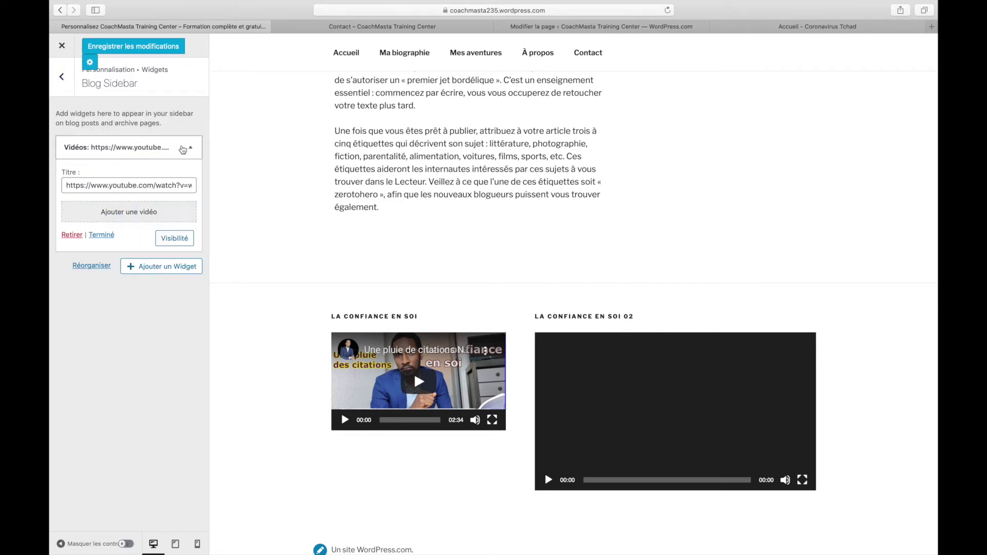
pyautogui.click(181, 183)
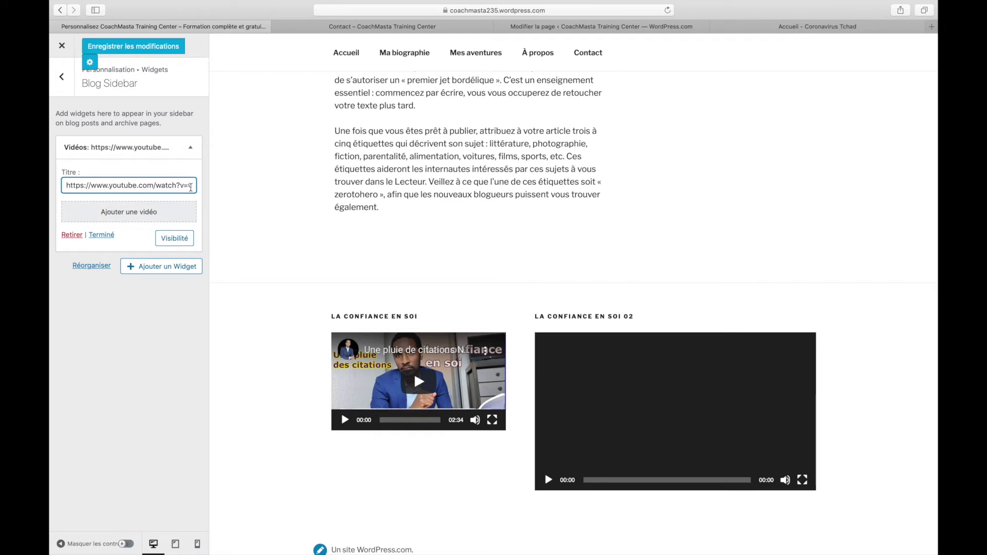
pyautogui.tripleClick(190, 187)
pyautogui.press('BackSpace')
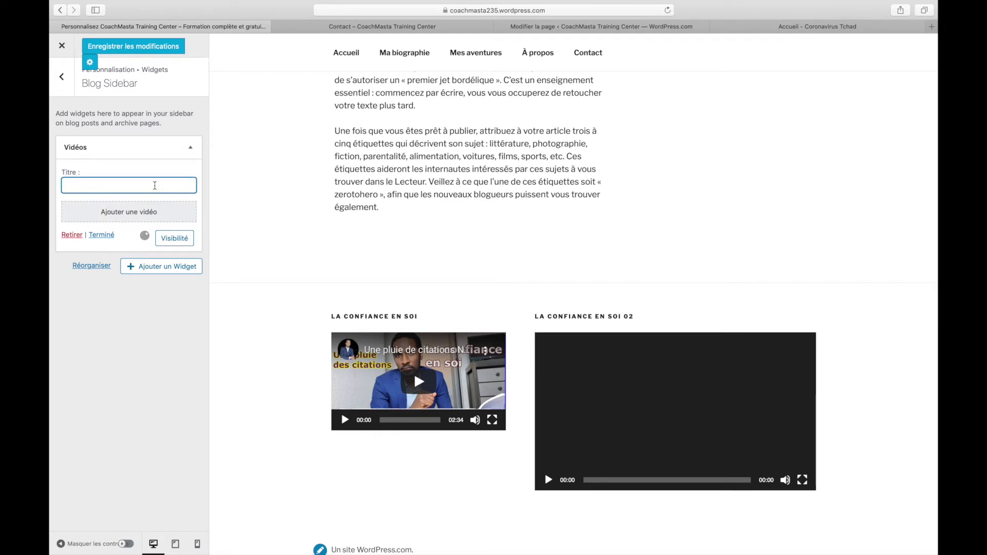
pyautogui.write('La ')
pyautogui.write('conifance ')
pyautogui.write('ensemble oi')
pyautogui.moveTo(120, 185); pyautogui.dragTo(157, 185)
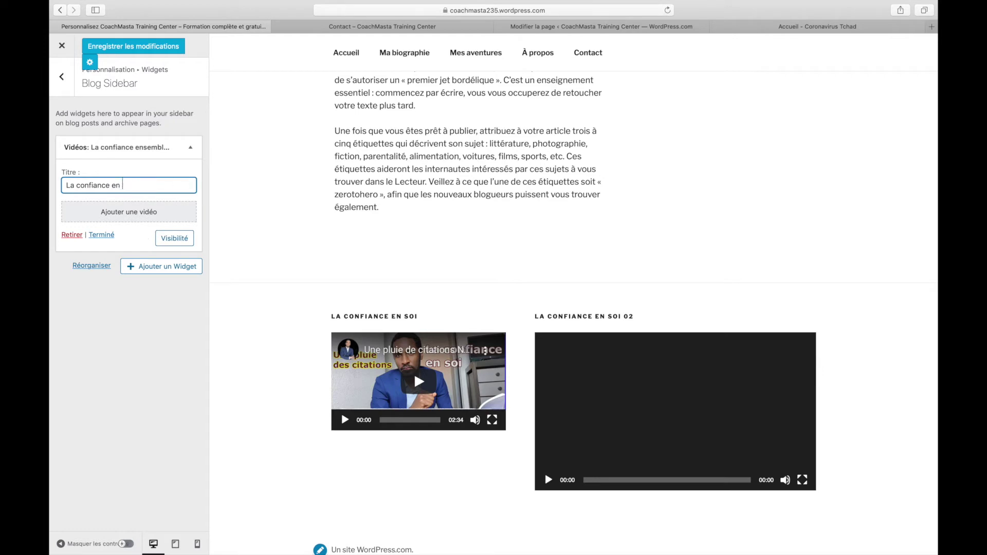
pyautogui.click(136, 211)
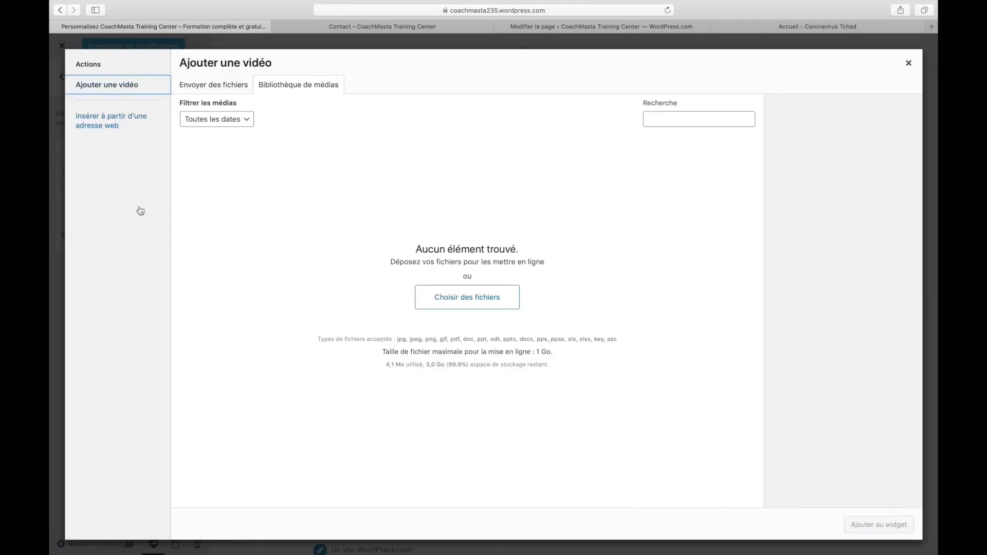
pyautogui.click(137, 123)
pyautogui.click(278, 98)
pyautogui.press('super+a')
pyautogui.write('https://www.youtube.com/watch?v=why8N9rvPWc')
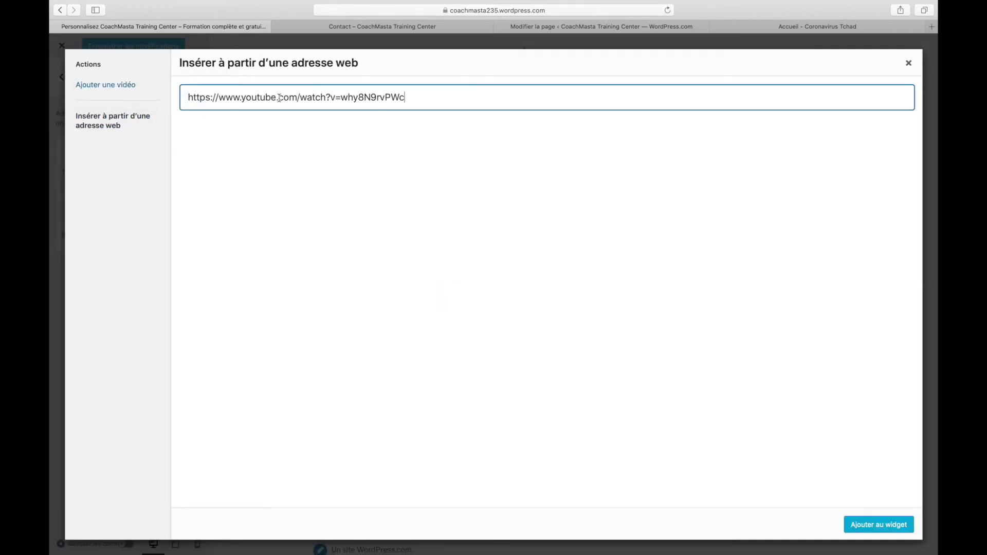
pyautogui.click(856, 525)
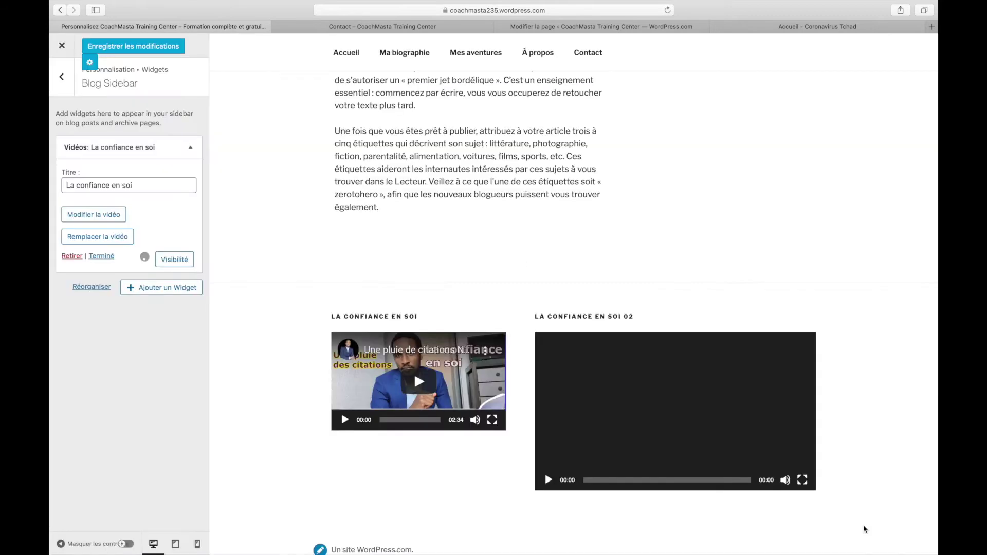
pyautogui.click(101, 256)
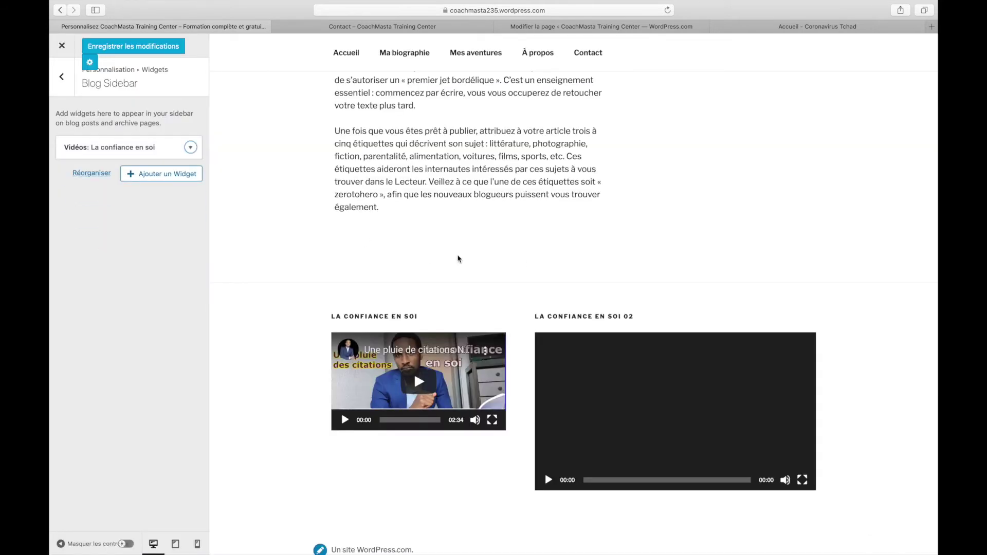
pyautogui.scroll(5, 458, 258)
pyautogui.scroll(15, 458, 257)
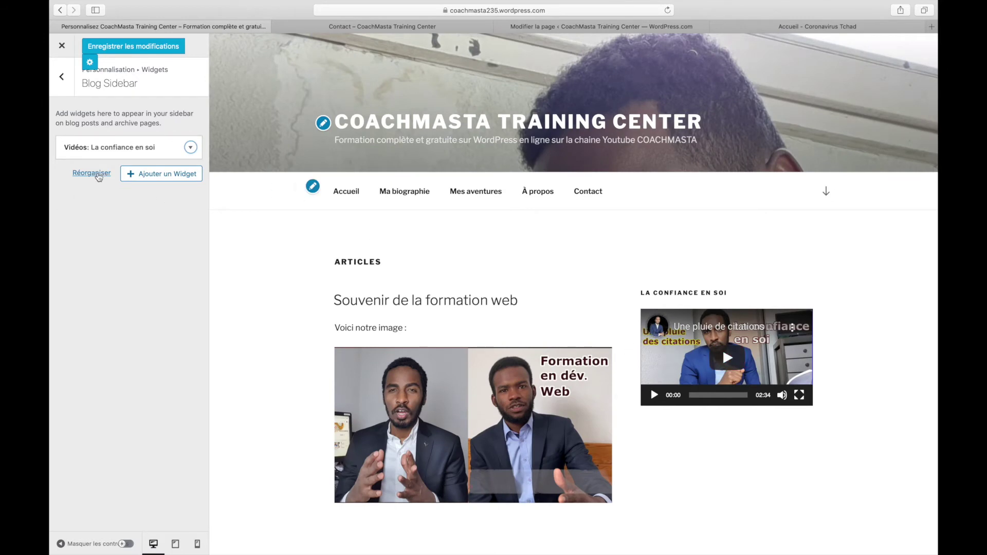
# Step: Search the widgets for "art", add the Articles récents widget to the Blog Sidebar with its default settings and finish editing it
pyautogui.click(146, 175)
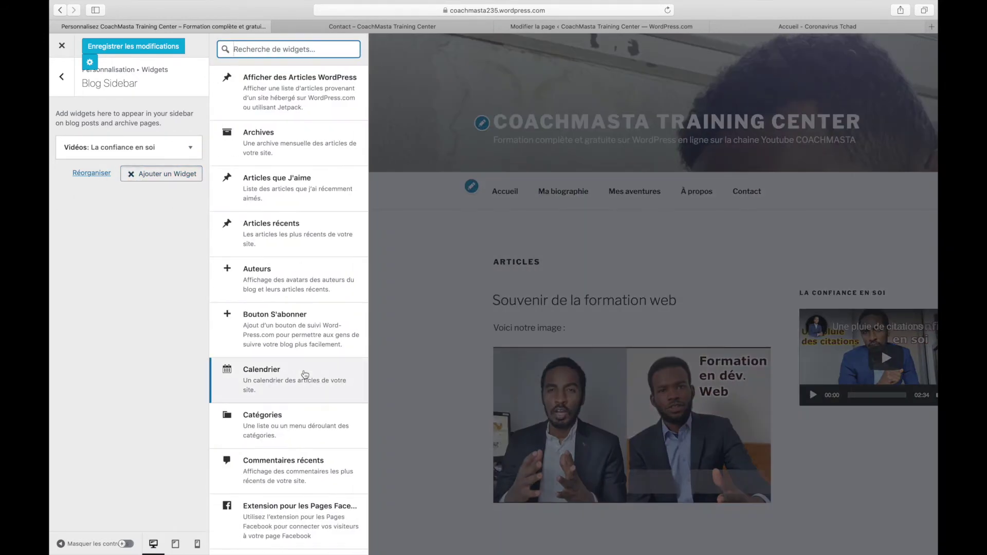
pyautogui.scroll(-12, 305, 375)
pyautogui.scroll(-10, 305, 375)
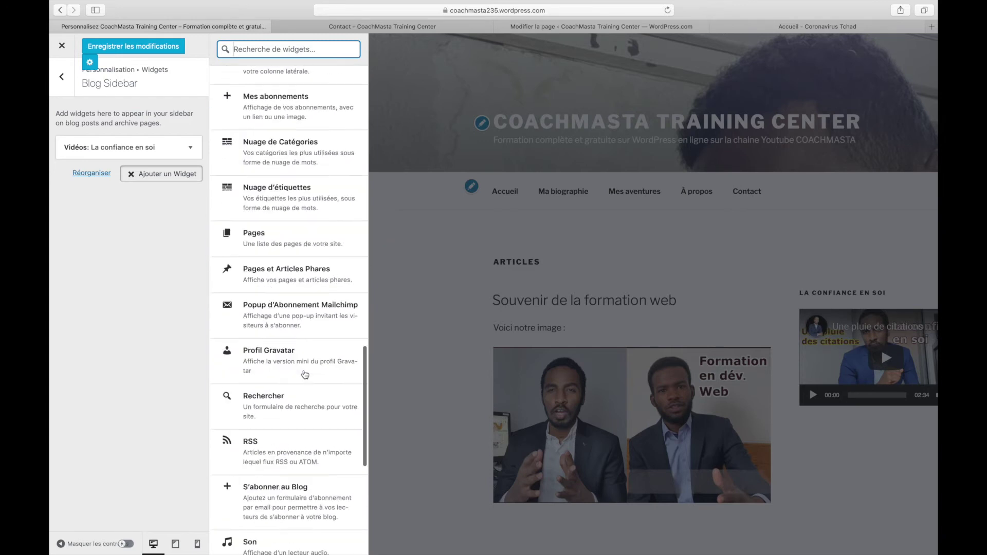
pyautogui.write('ar')
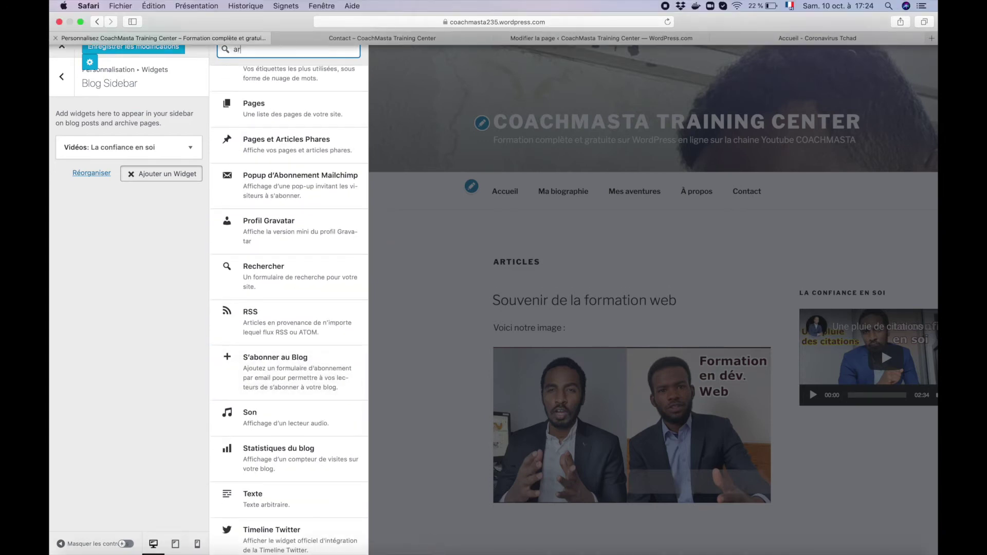
pyautogui.write('tc')
pyautogui.press('BackSpace')
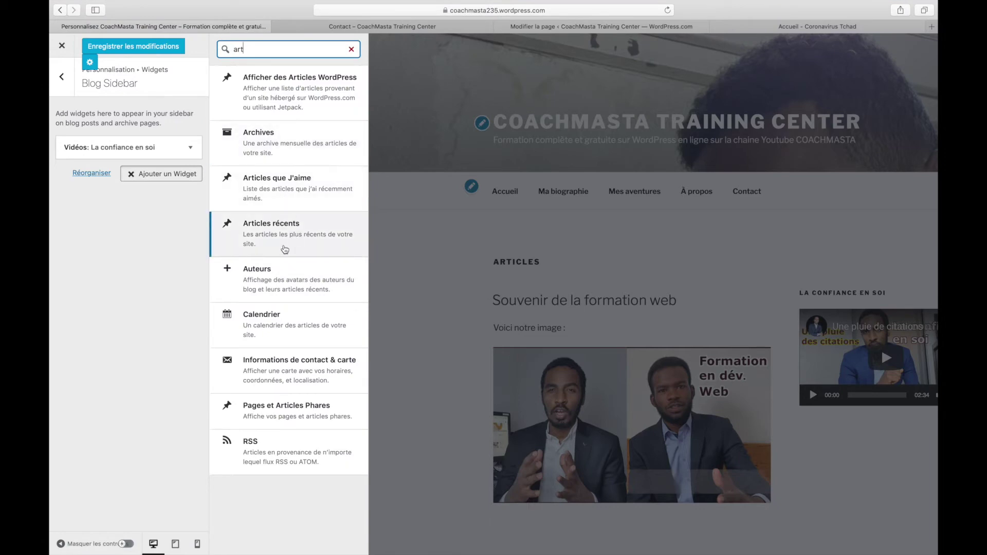
pyautogui.click(257, 237)
pyautogui.scroll(-3, 720, 375)
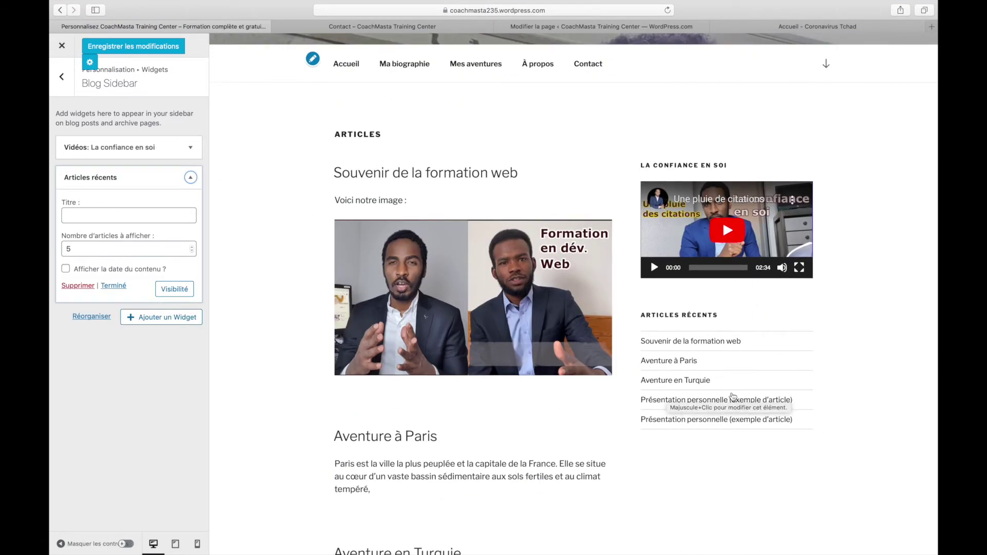
pyautogui.click(113, 286)
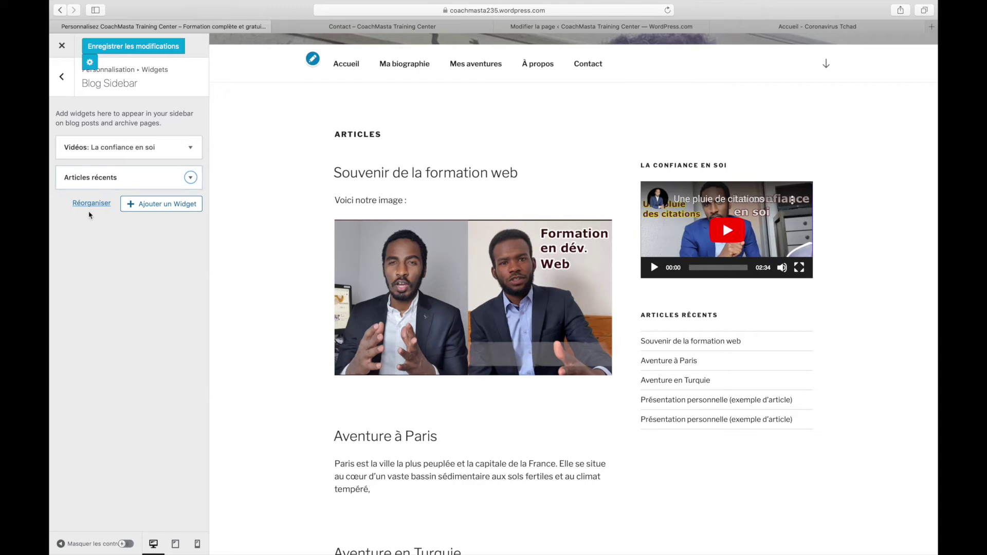
# Step: Add a Calendrier widget to the Blog Sidebar below the recent articles and check it in the preview
pyautogui.click(177, 205)
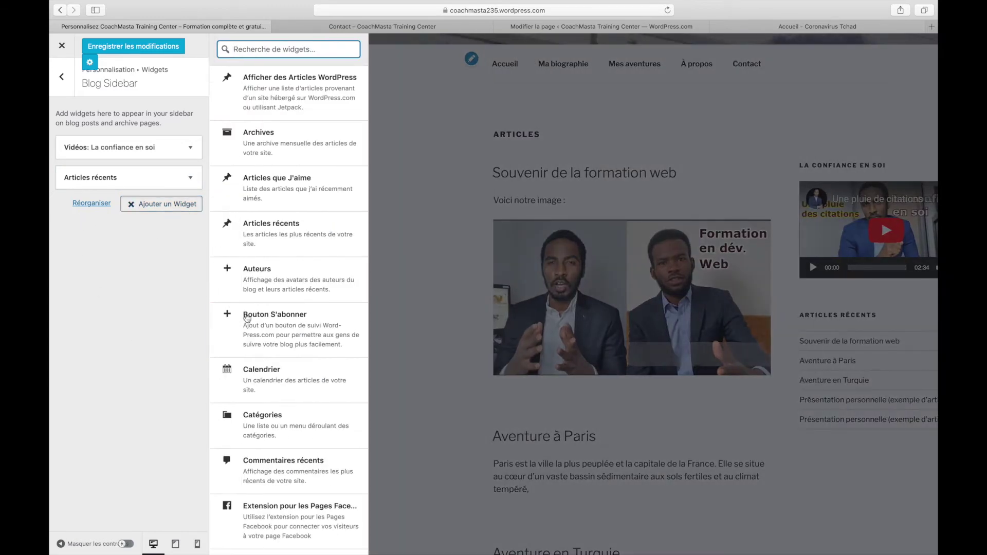
pyautogui.scroll(-1, 250, 327)
pyautogui.scroll(1, 250, 327)
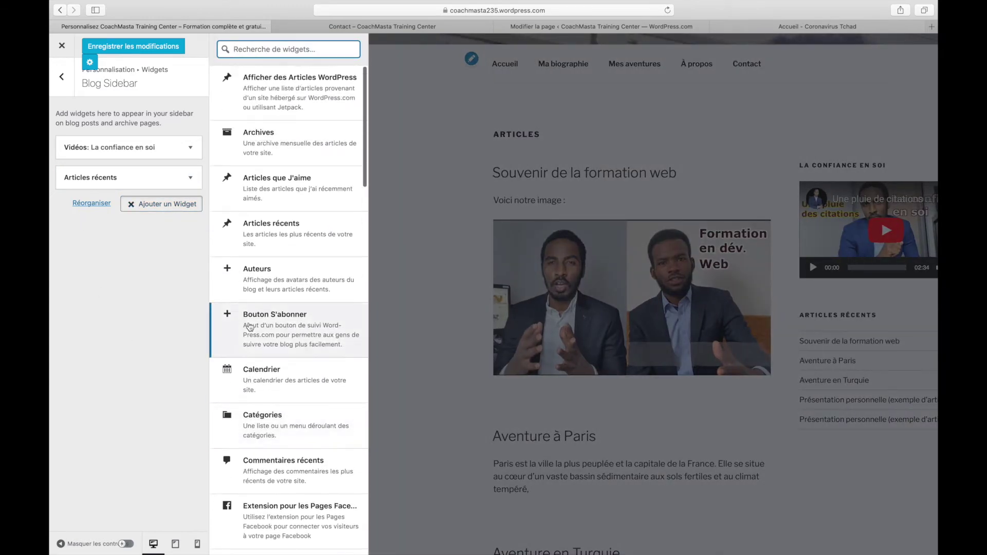
pyautogui.scroll(-5, 250, 327)
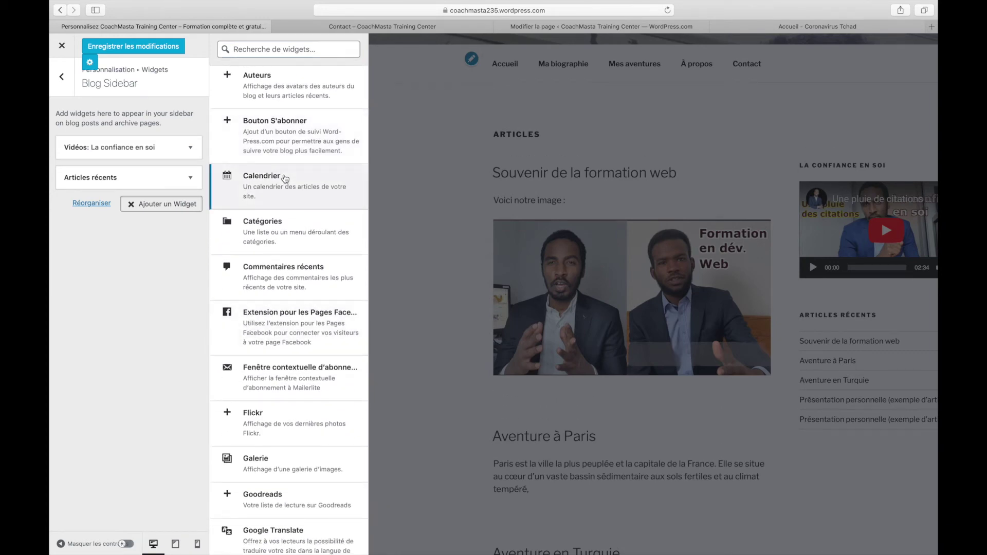
pyautogui.click(284, 183)
pyautogui.scroll(-5, 565, 339)
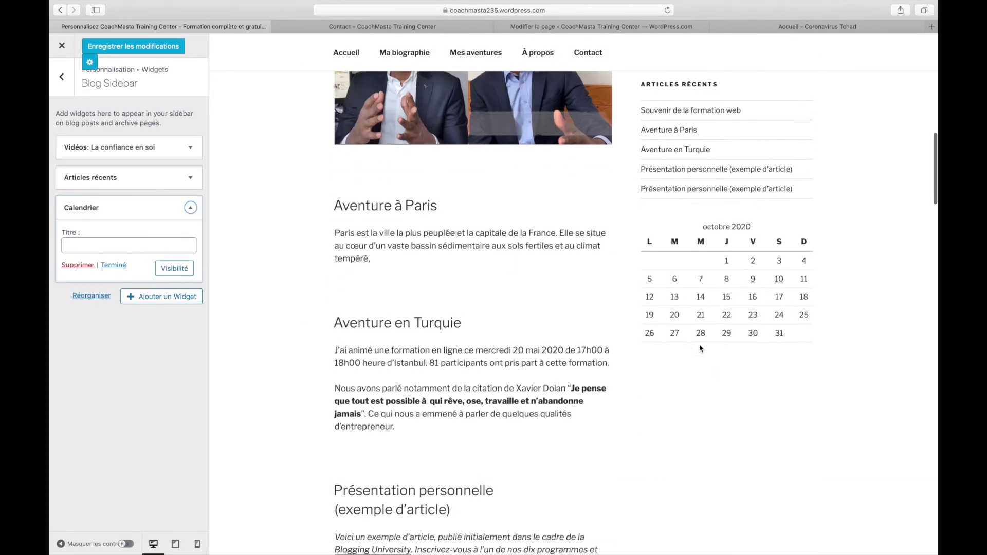
# Step: Title the Blog Sidebar calendar widget "Le Calendrier" and finish editing it
pyautogui.click(136, 245)
pyautogui.write('Le Clane')
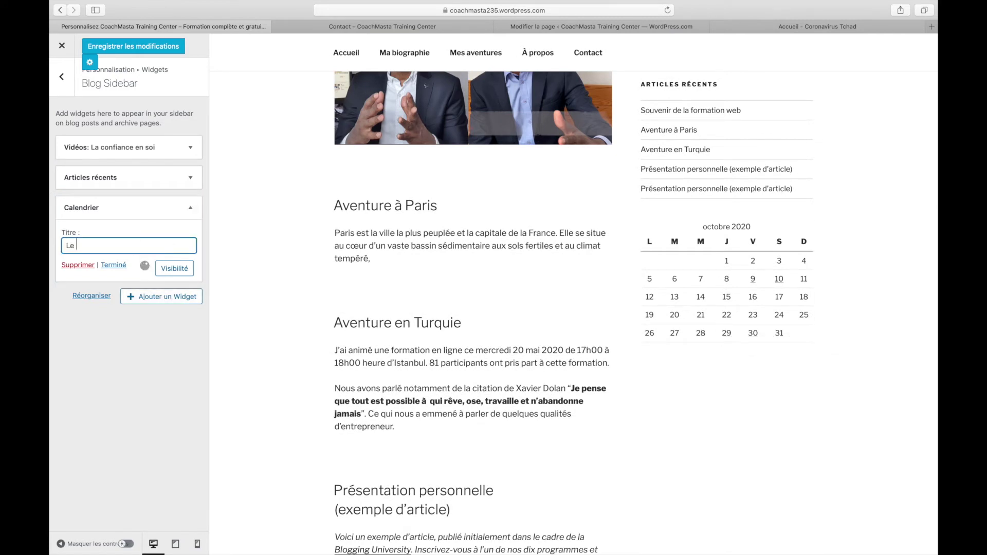
pyautogui.press('BackSpace')
pyautogui.press('BackSpace')
pyautogui.press('BackSpace')
pyautogui.press('BackSpace')
pyautogui.write('alendrier')
pyautogui.click(113, 265)
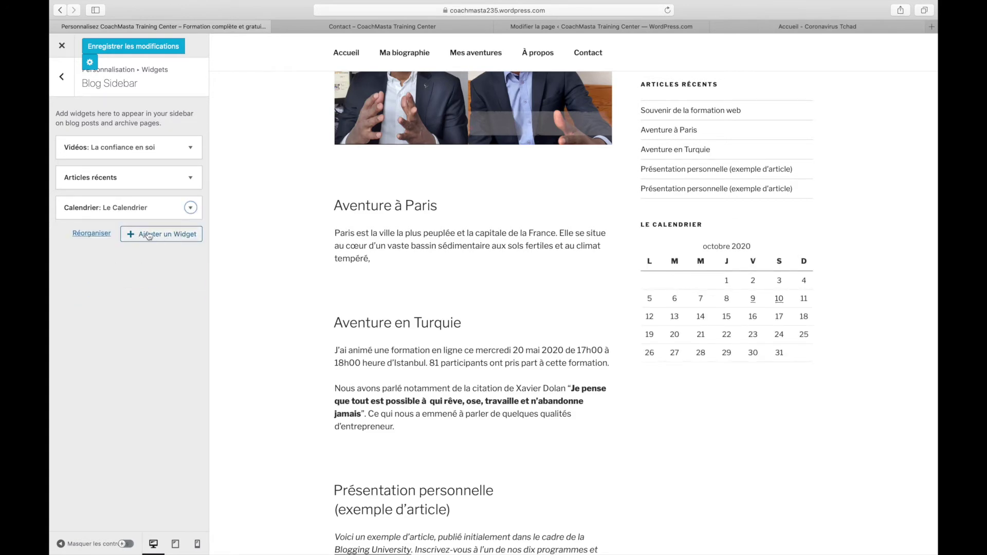
# Step: Look through the available widgets, add the Liens widget to the Blog Sidebar and check its links in the preview
pyautogui.click(148, 235)
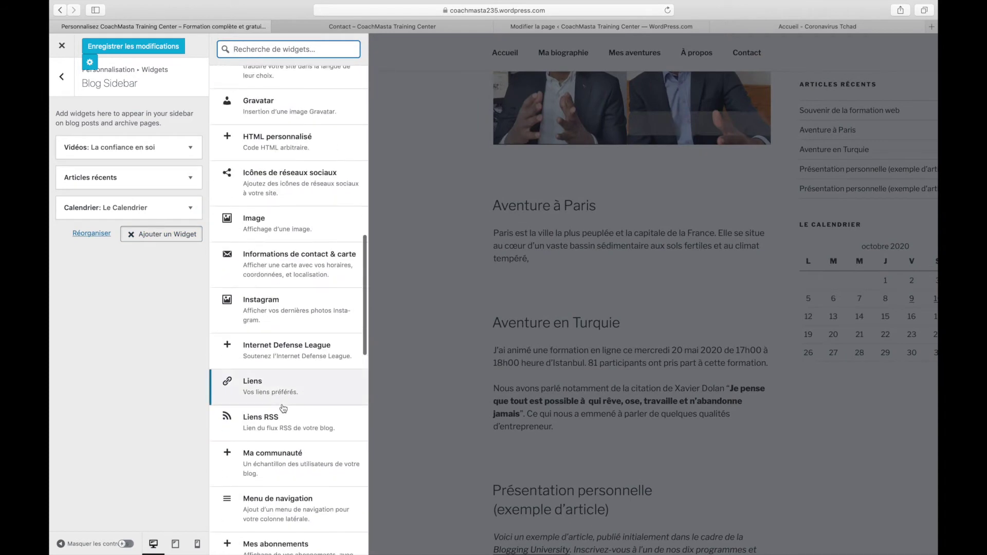
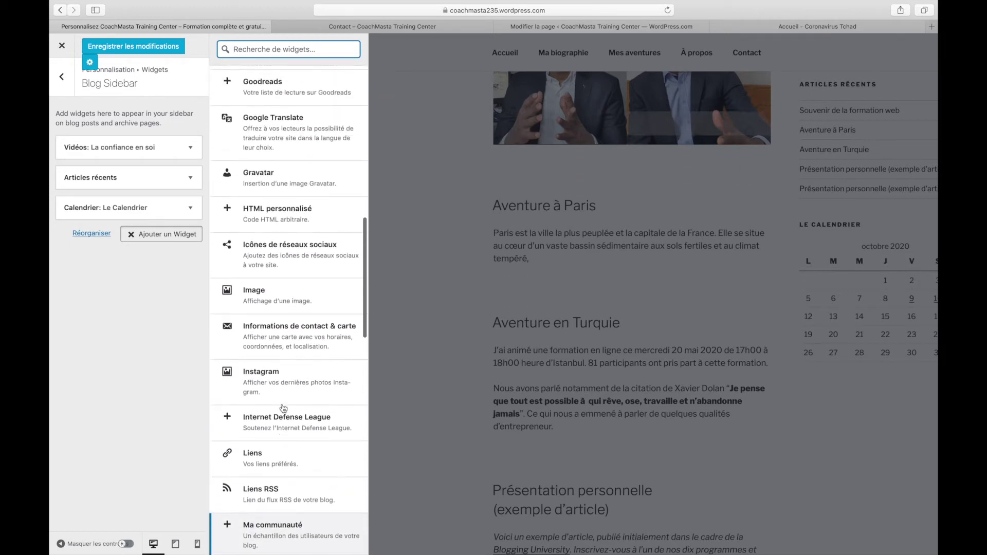
pyautogui.scroll(-1, 296, 214)
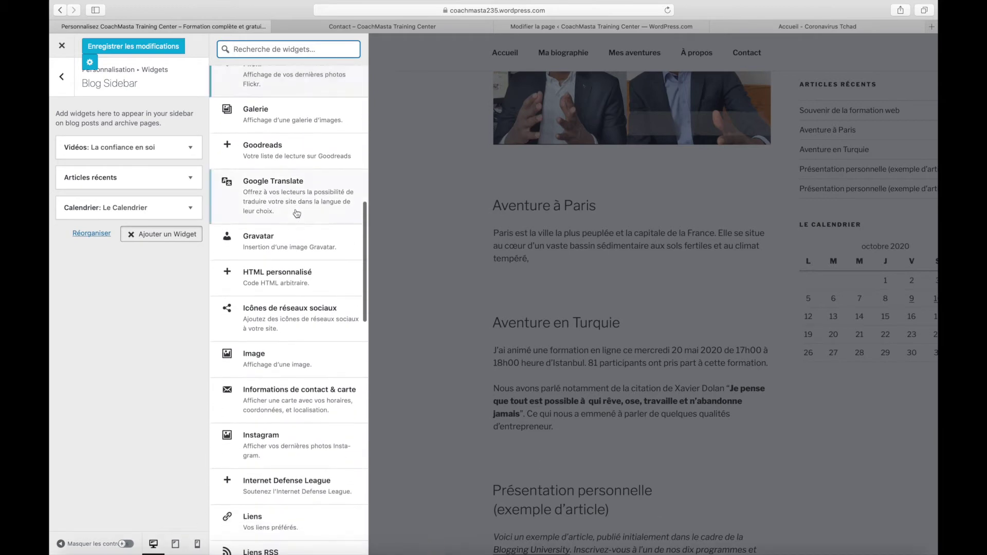
pyautogui.scroll(-3, 297, 213)
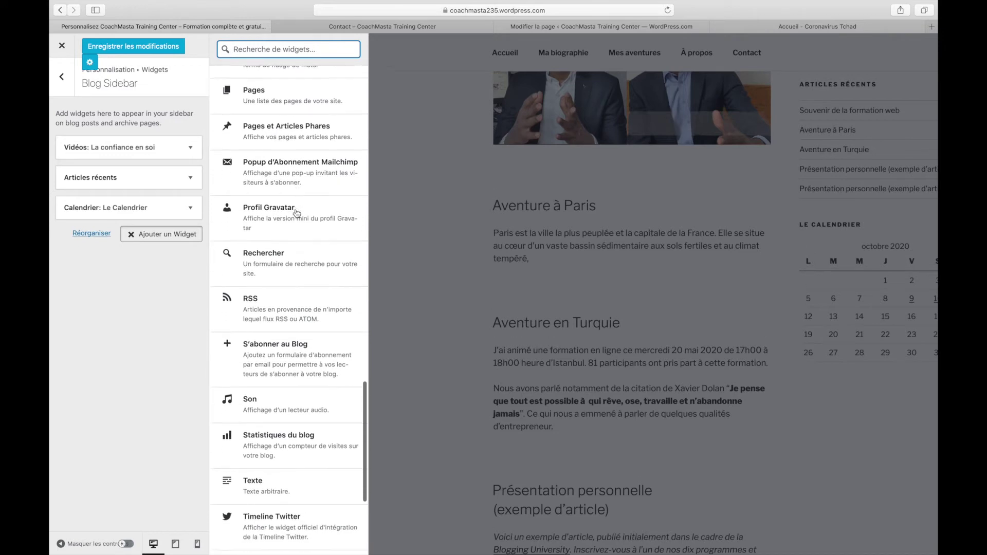
pyautogui.scroll(-3, 296, 213)
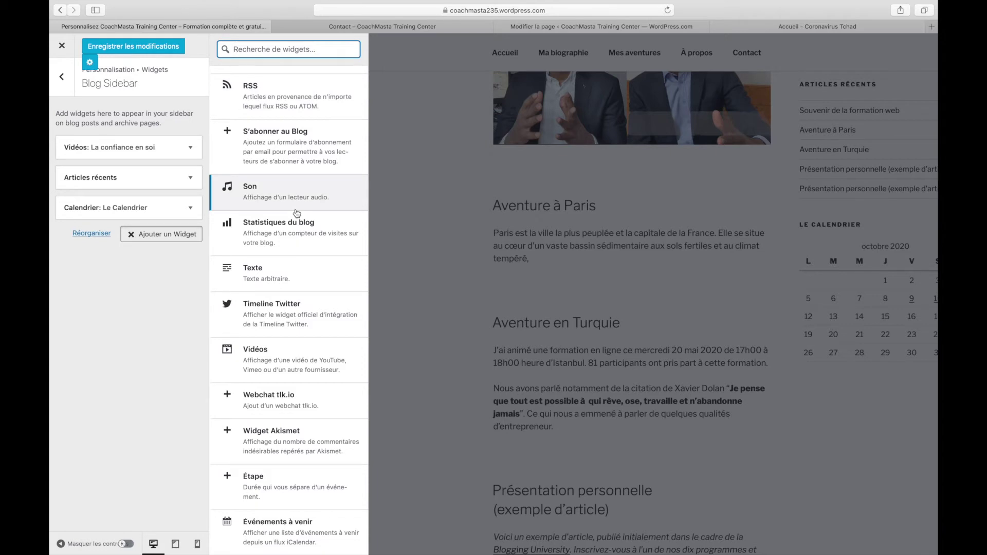
pyautogui.scroll(8, 297, 213)
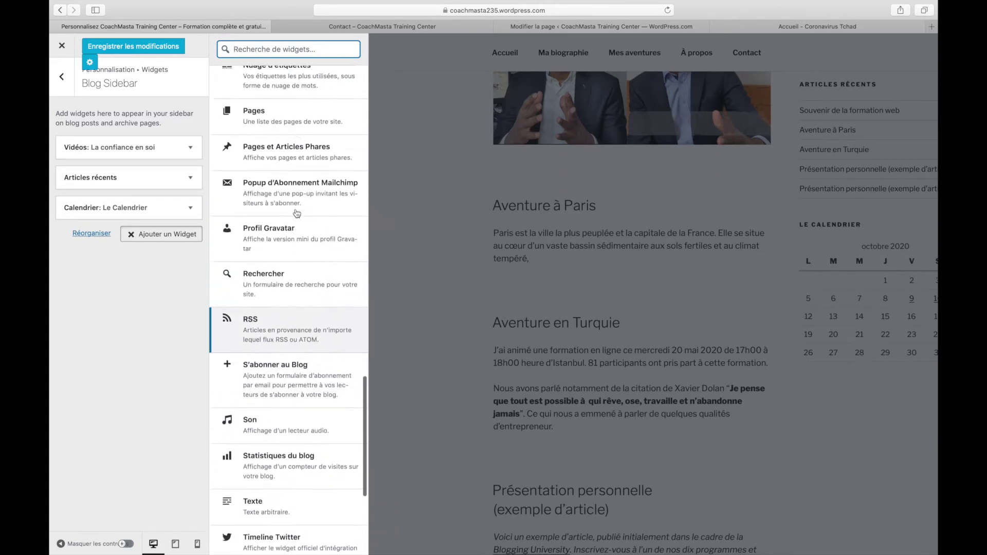
pyautogui.scroll(11, 297, 212)
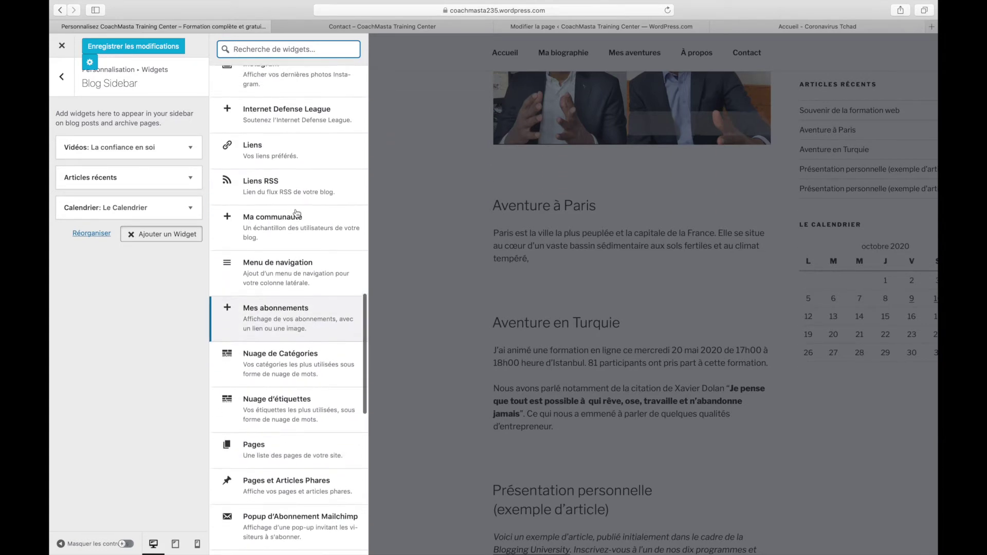
pyautogui.scroll(2, 297, 213)
pyautogui.click(282, 174)
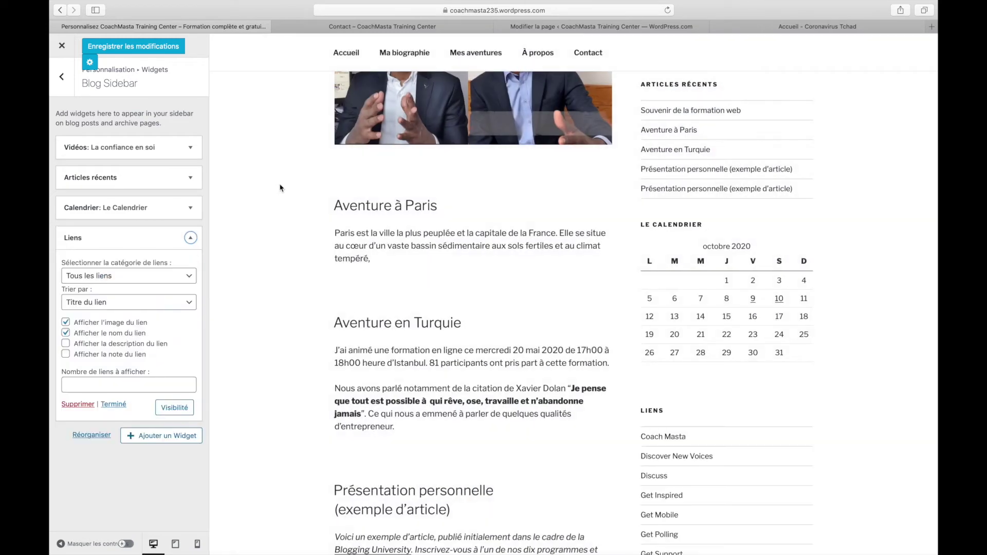
pyautogui.scroll(-5, 649, 429)
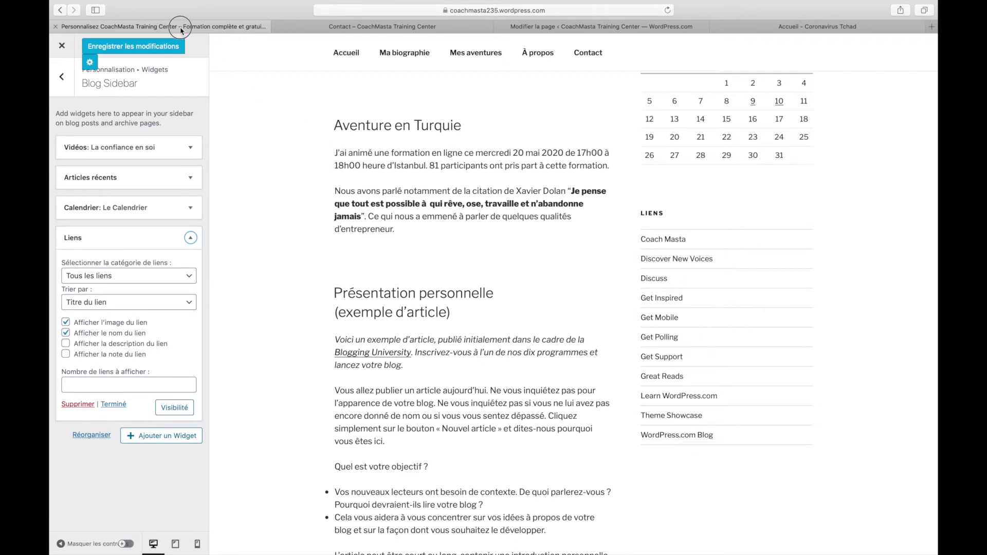
# Step: Open the site's WordPress admin dashboard and show the list of all its links
pyautogui.click(323, 29)
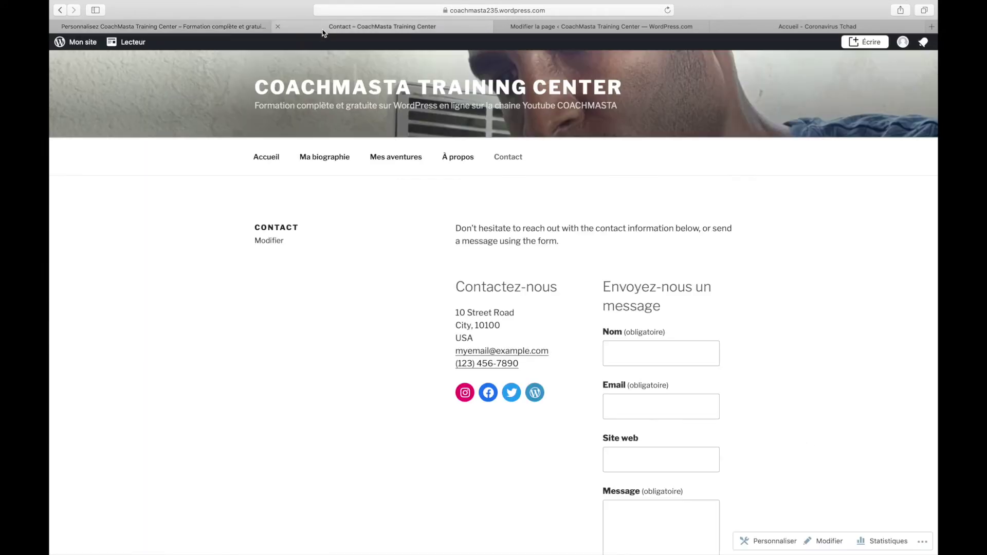
pyautogui.click(58, 43)
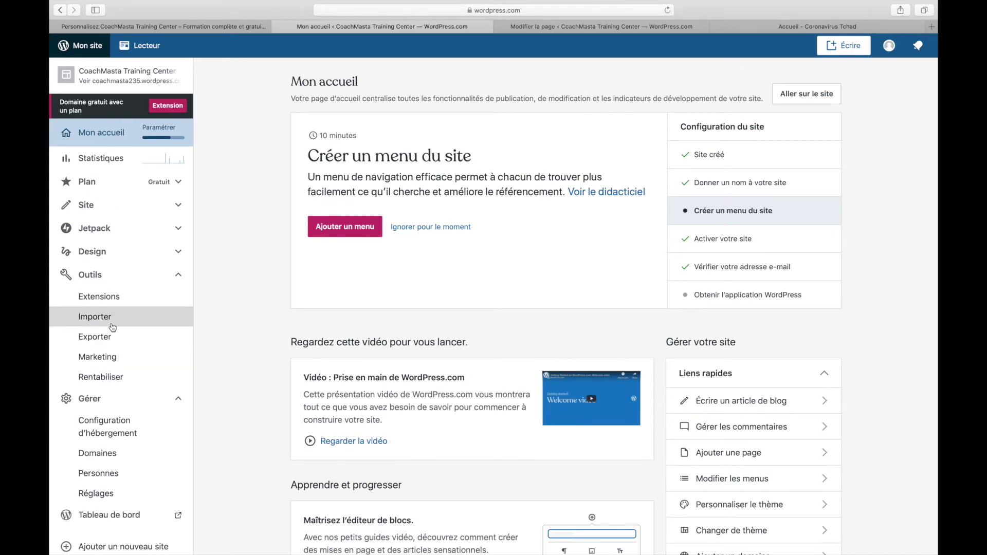
pyautogui.click(94, 515)
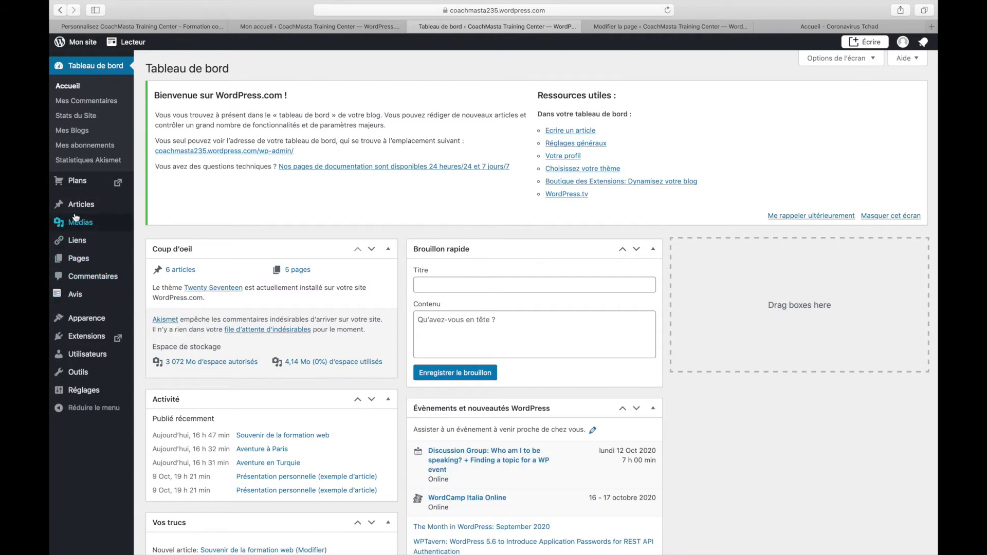
pyautogui.moveTo(78, 239)
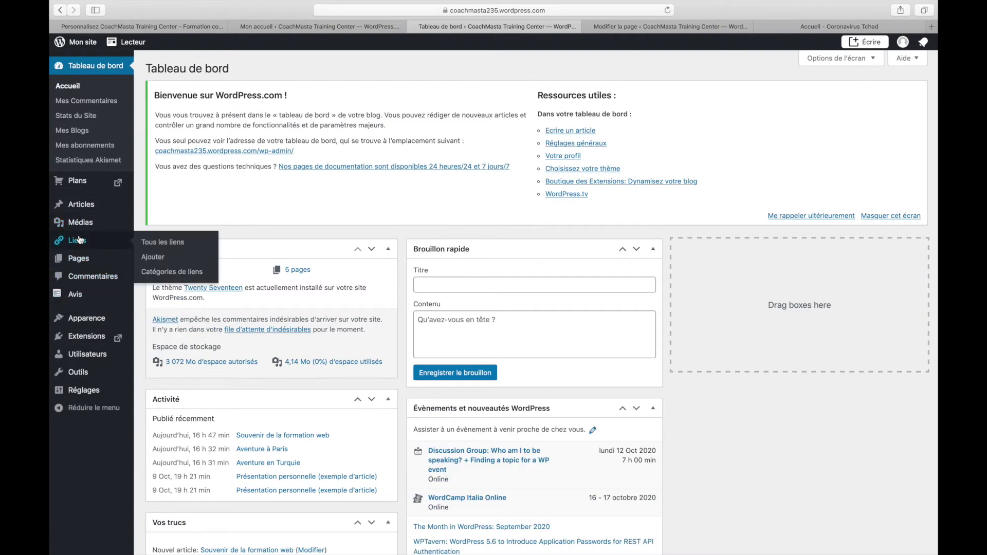
pyautogui.click(154, 243)
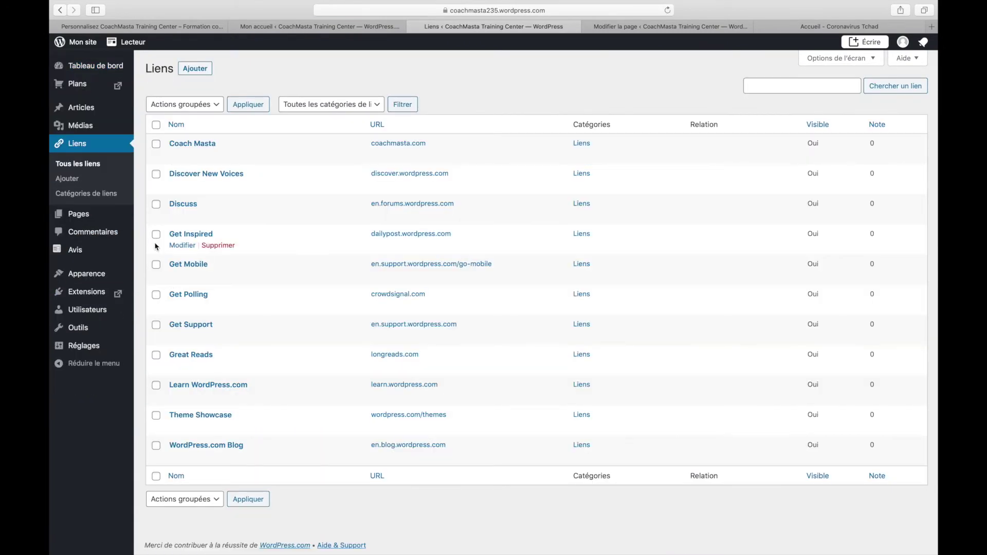
# Step: Bulk-delete the seven links from Get Mobile down through WordPress.com Blog
pyautogui.moveTo(188, 190)
pyautogui.click(157, 415)
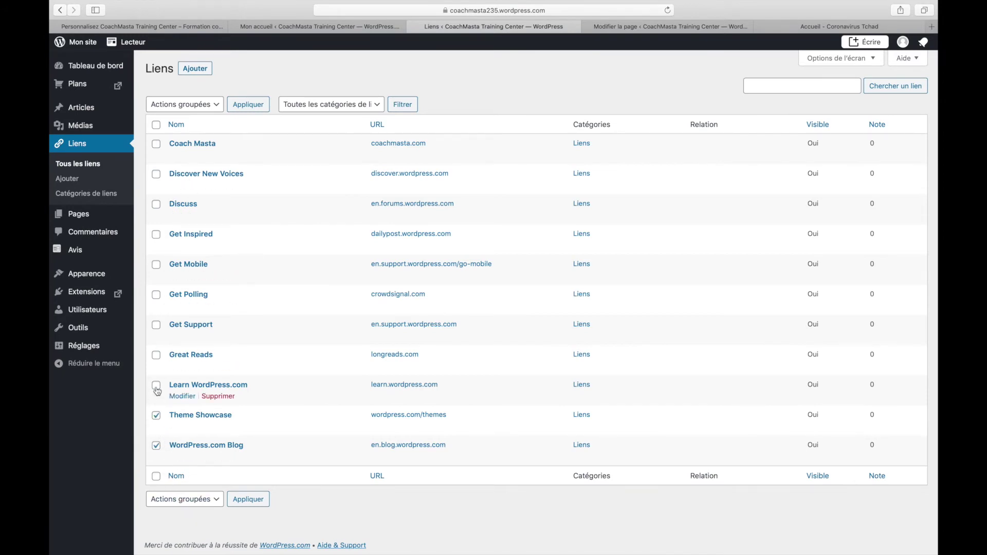
pyautogui.click(156, 355)
pyautogui.click(156, 325)
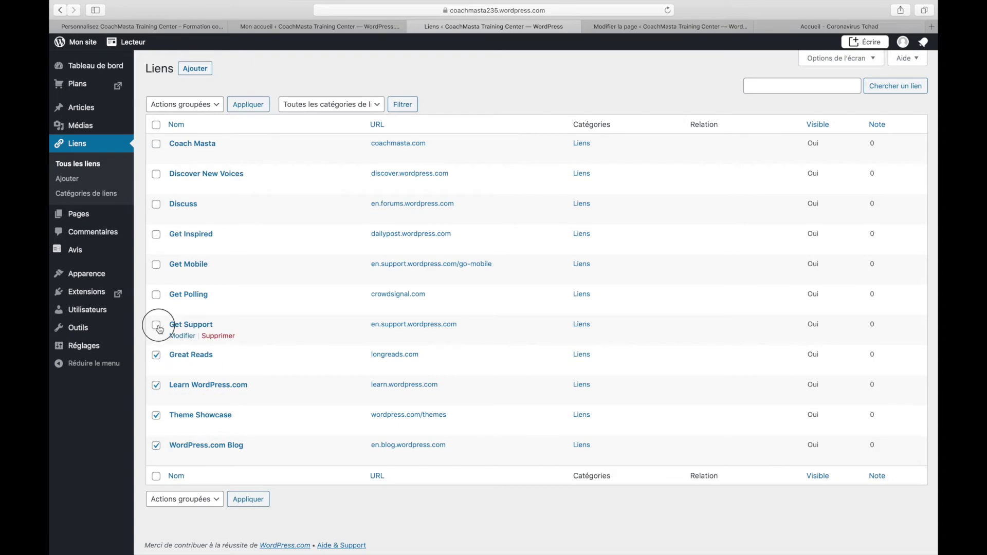
pyautogui.click(156, 265)
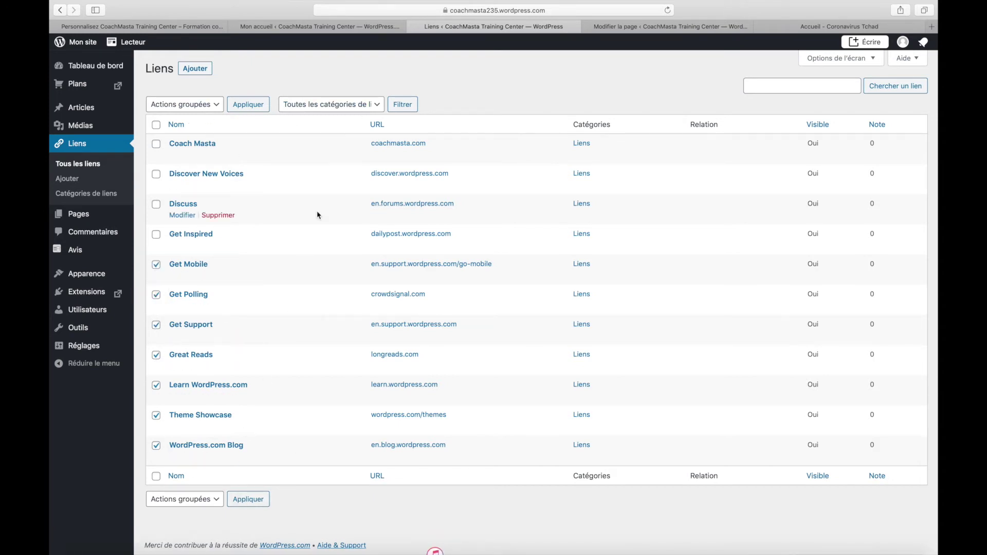
pyautogui.click(209, 106)
pyautogui.click(200, 116)
pyautogui.click(243, 108)
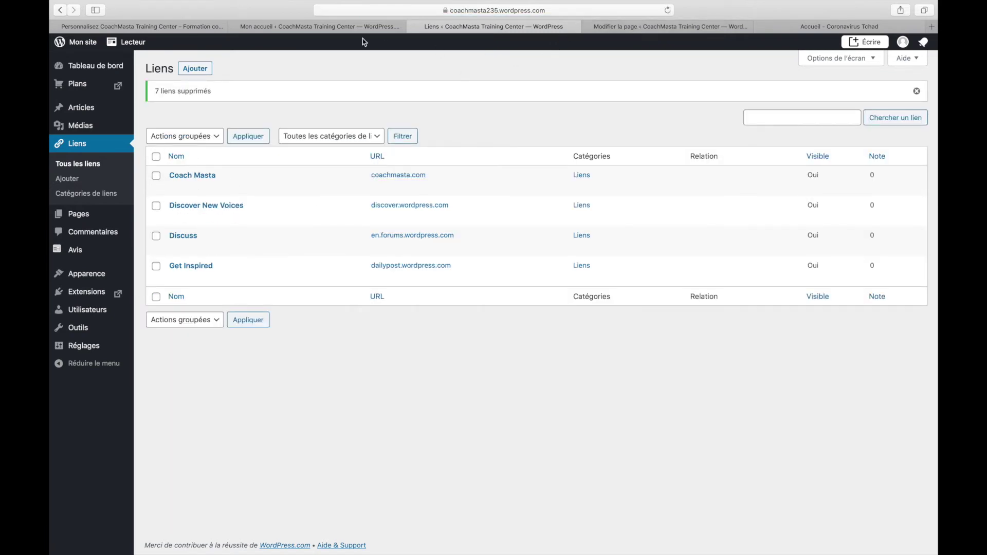
# Step: Replace the Blog Sidebar's Liens widget in the customizer with a newly added one and save the changes
pyautogui.click(130, 29)
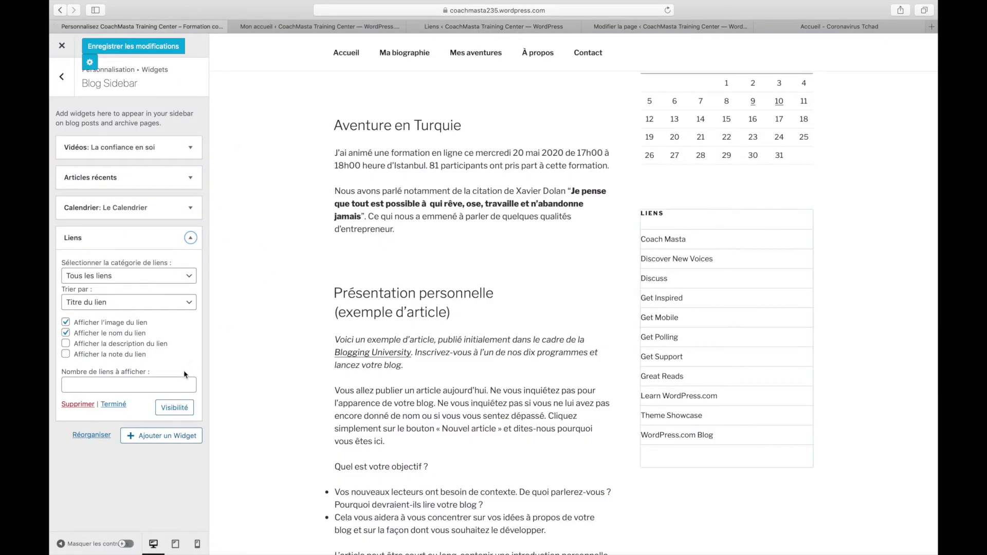
pyautogui.click(83, 407)
pyautogui.click(138, 233)
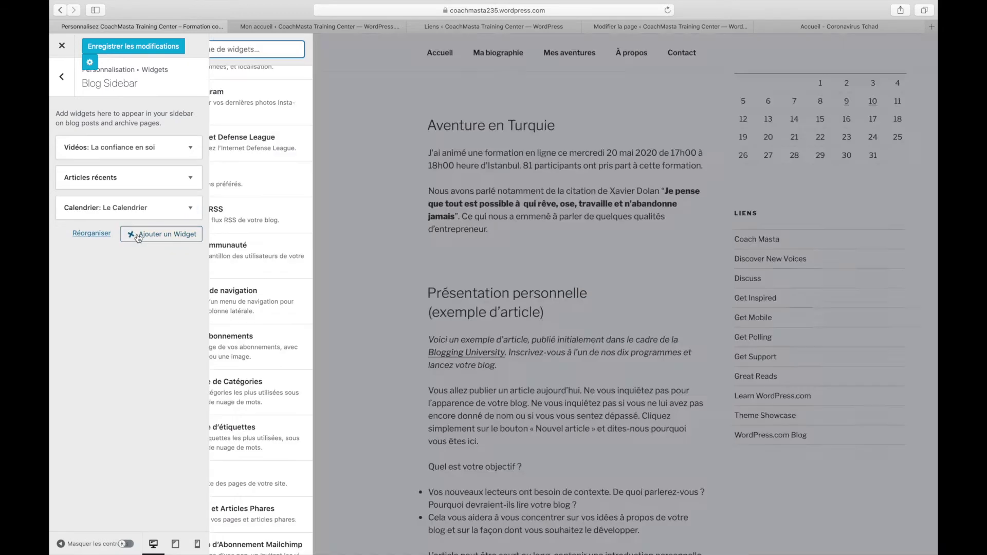
pyautogui.click(286, 186)
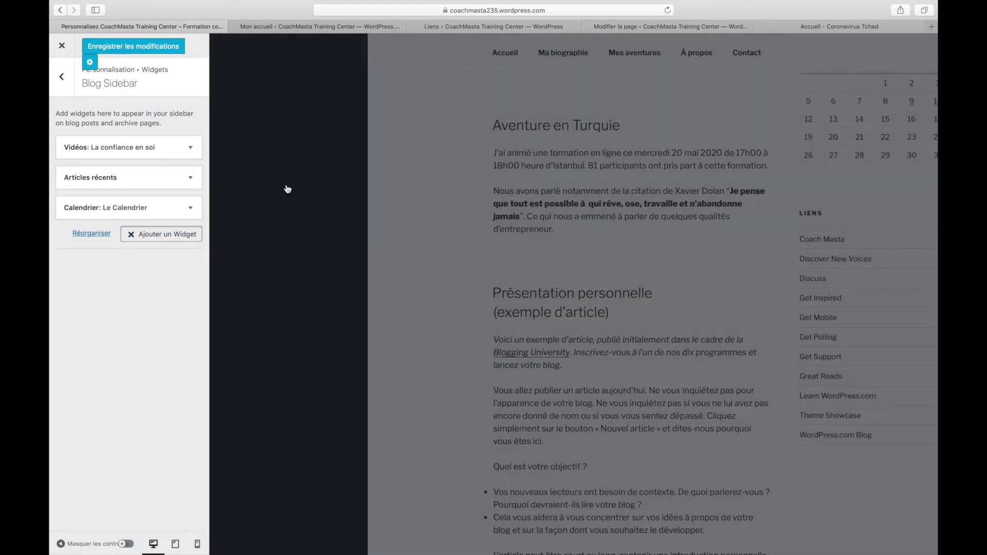
pyautogui.scroll(-5, 594, 334)
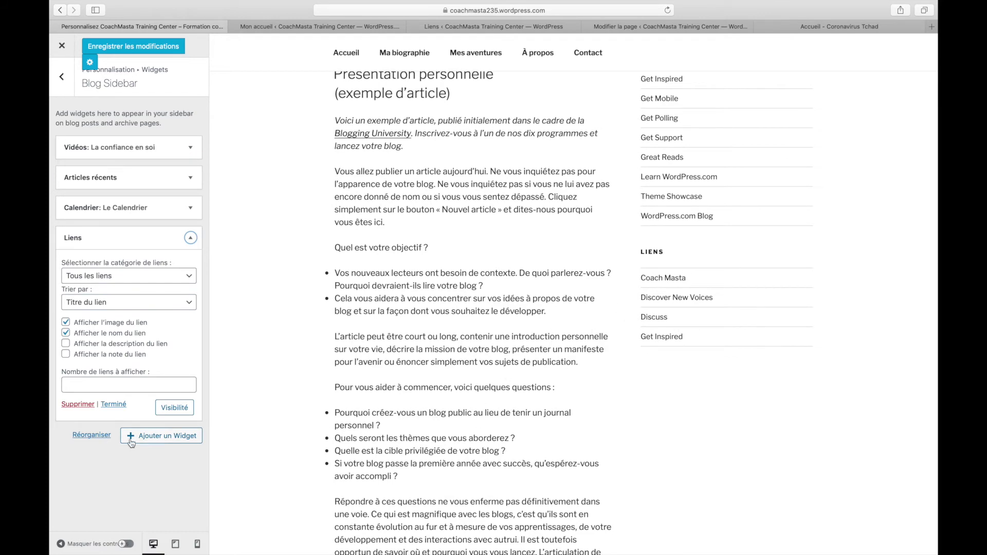
pyautogui.click(113, 404)
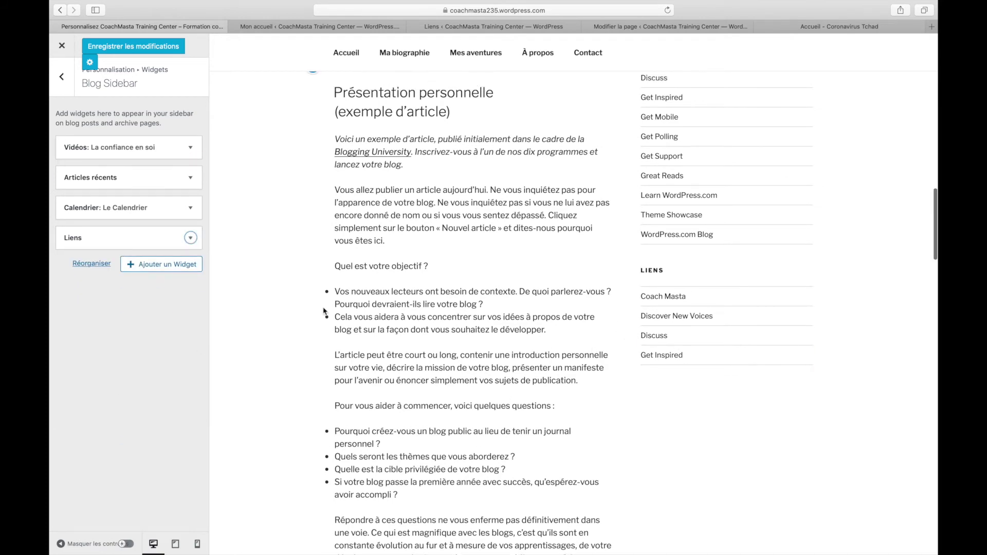
pyautogui.click(132, 49)
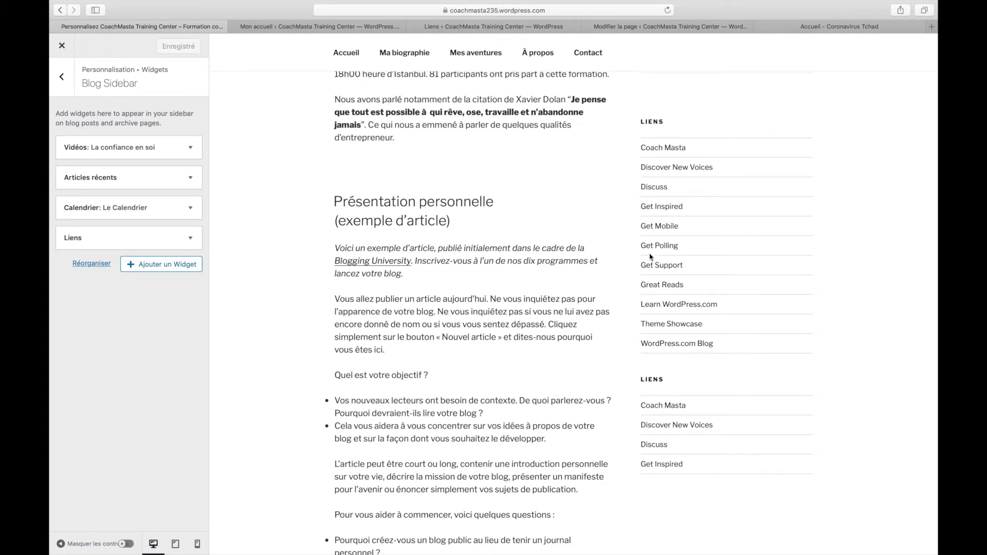
# Step: Reload the customizer, reopen the Blog Sidebar widgets and check the links list in the preview
pyautogui.click(547, 11)
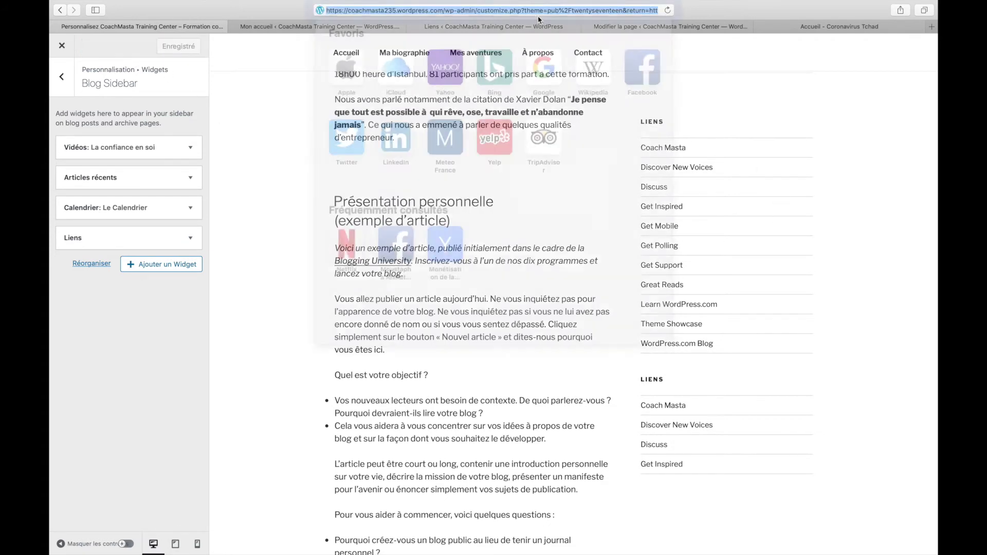
pyautogui.press('Return')
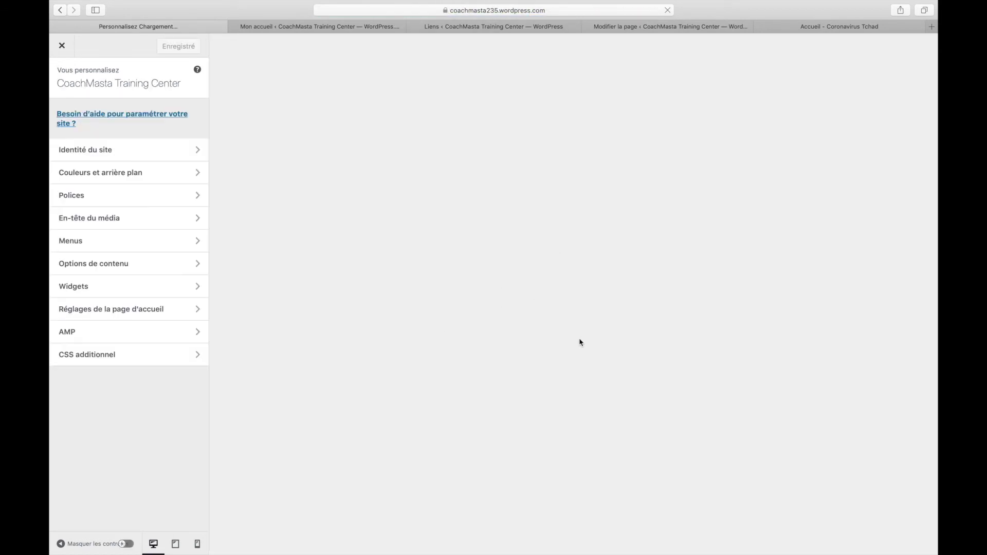
pyautogui.click(185, 286)
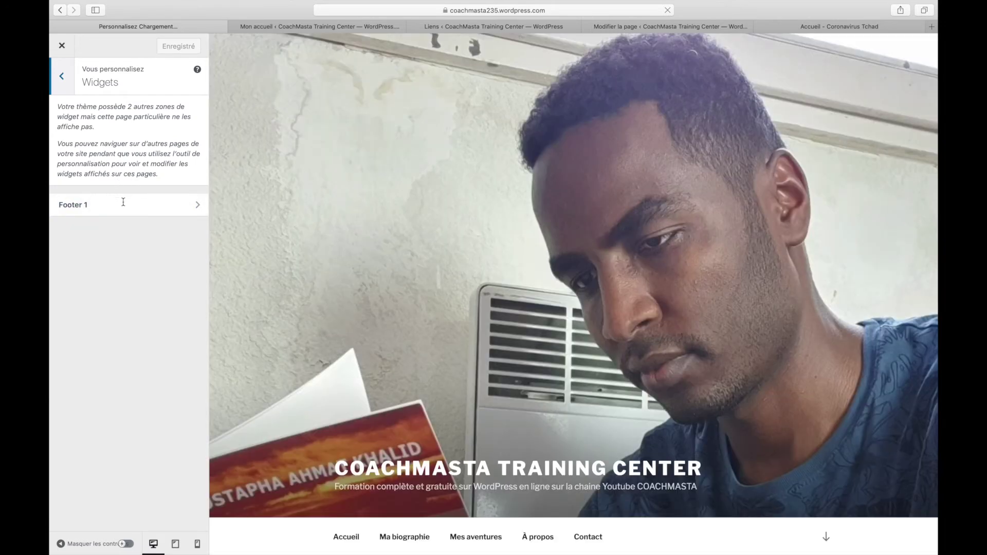
pyautogui.click(62, 76)
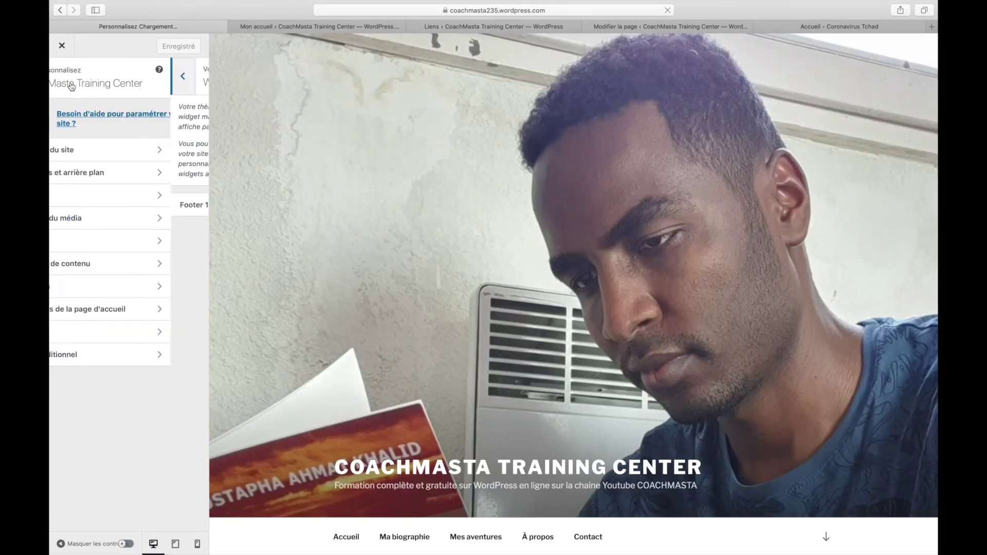
pyautogui.click(114, 287)
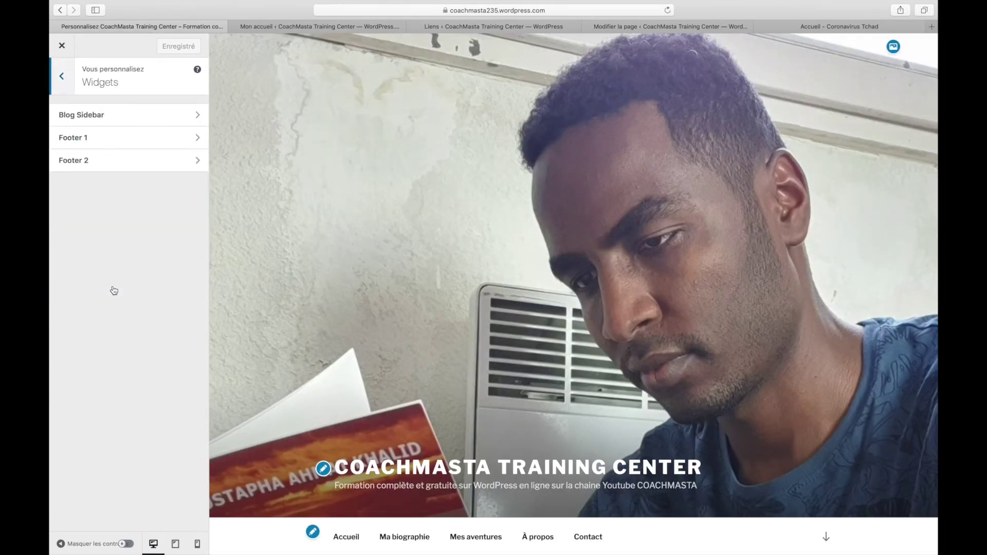
pyautogui.click(115, 119)
pyautogui.scroll(-10, 356, 289)
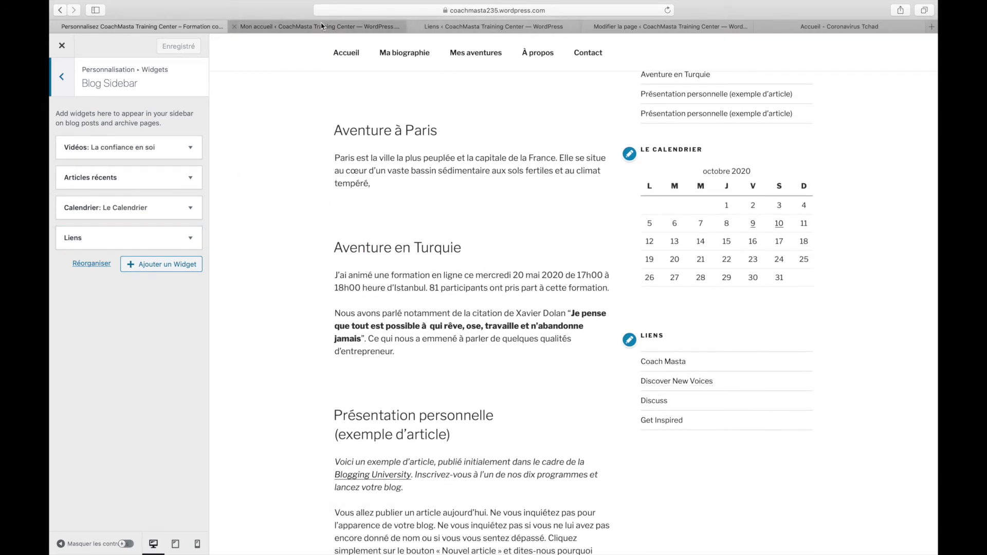
pyautogui.click(488, 27)
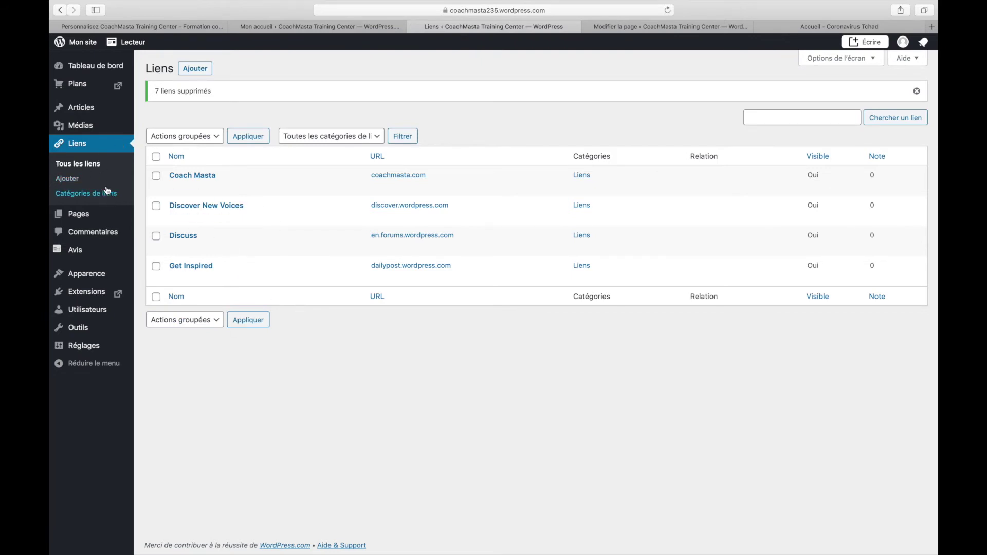
pyautogui.click(68, 181)
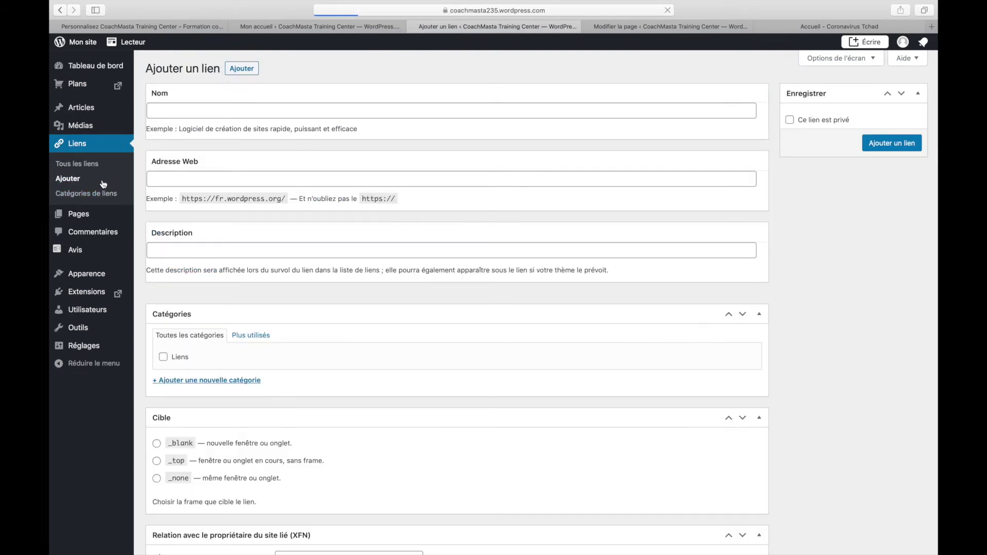
pyautogui.click(199, 179)
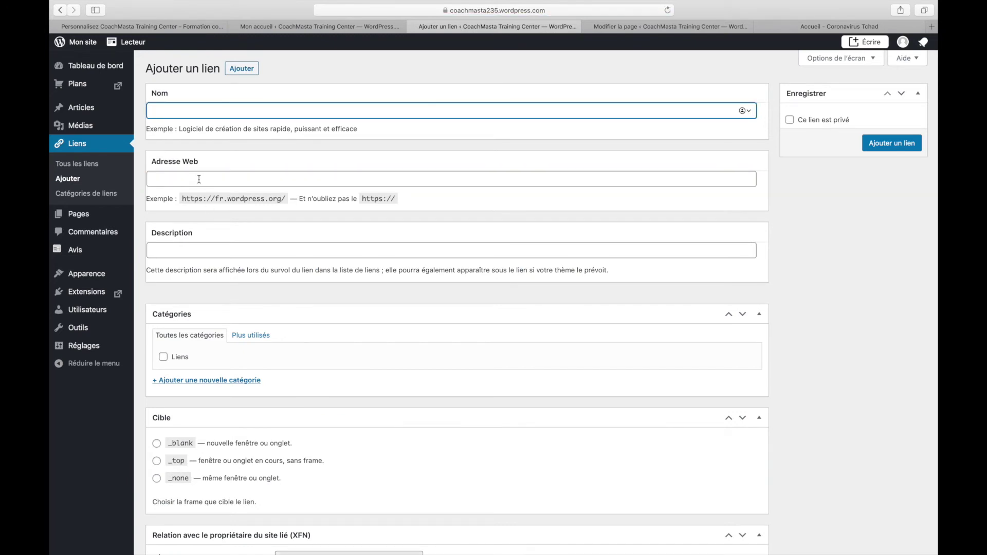
pyautogui.write('Présidence Tchad')
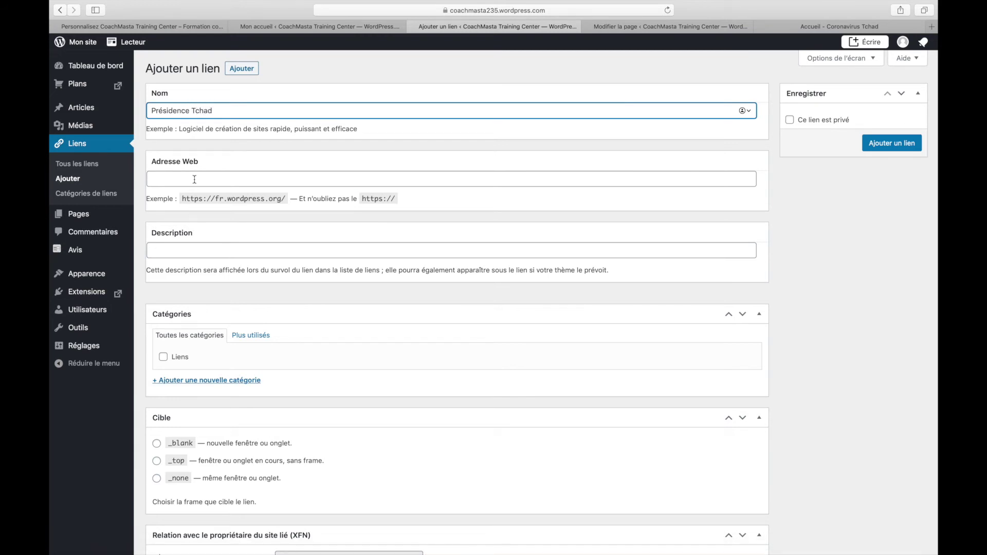
pyautogui.click(194, 180)
pyautogui.write('http://www.presidence.td')
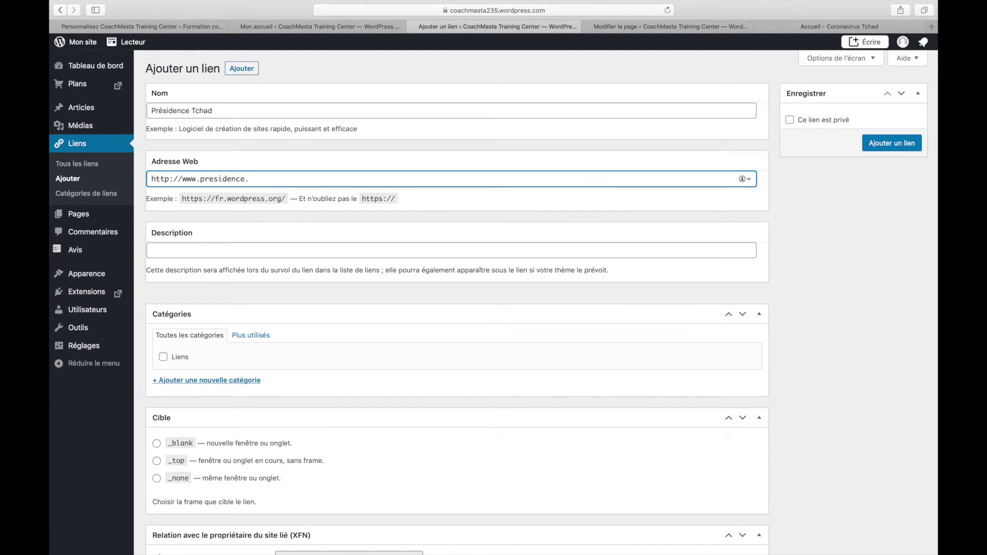
pyautogui.click(888, 149)
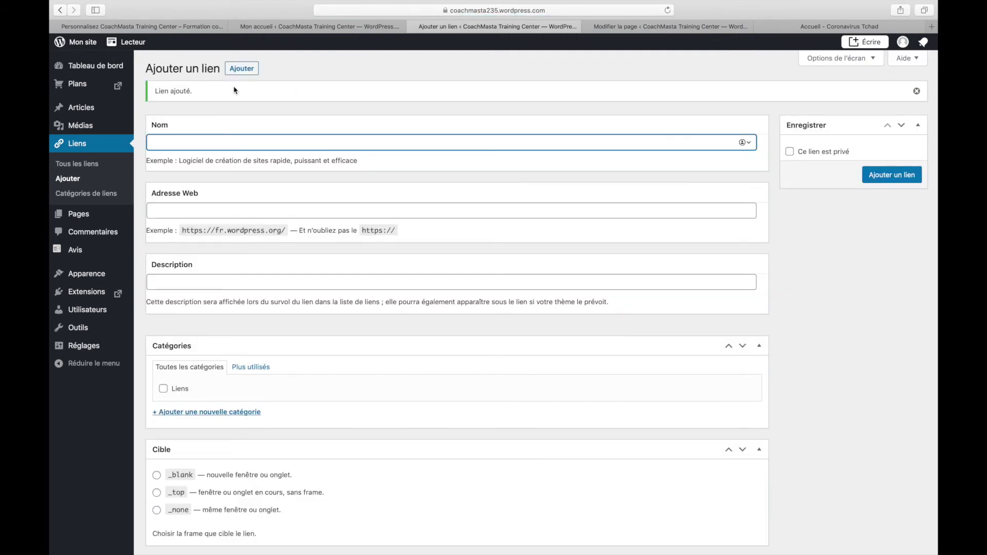
pyautogui.write('White House')
pyautogui.press('Tab')
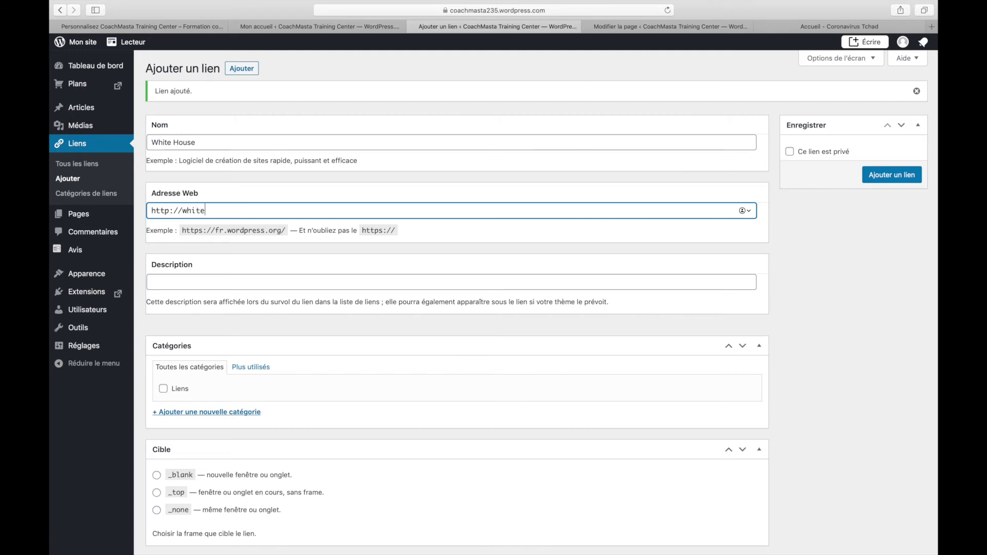
pyautogui.write('http://whitehouse.gov')
pyautogui.click(911, 175)
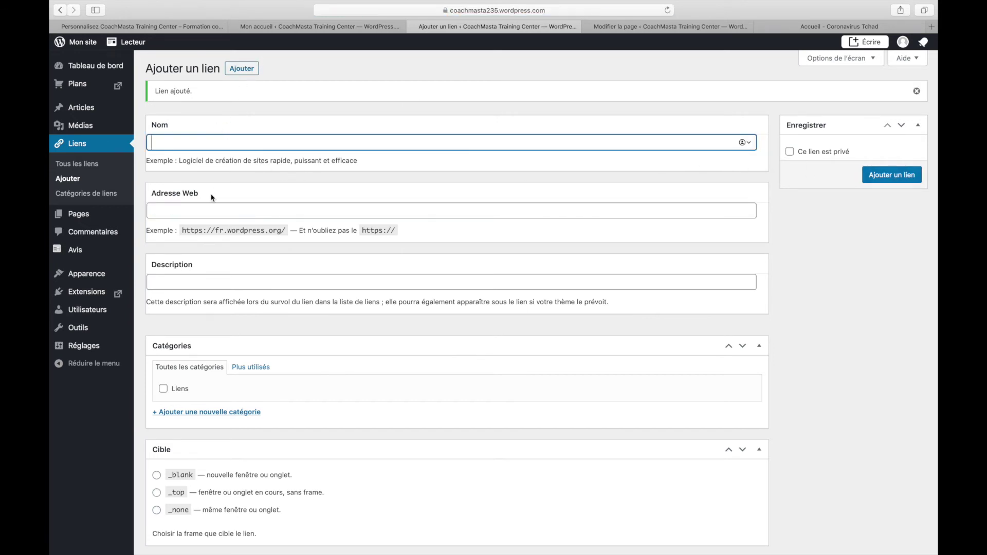
pyautogui.write('Fifa')
pyautogui.press('Tab')
pyautogui.press('super+t')
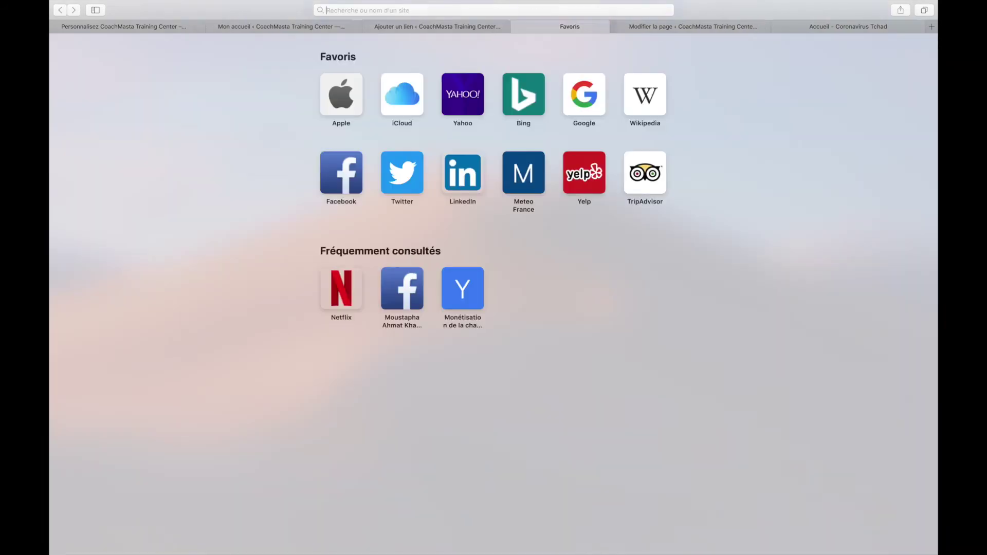
pyautogui.write('fifa')
pyautogui.press('Return')
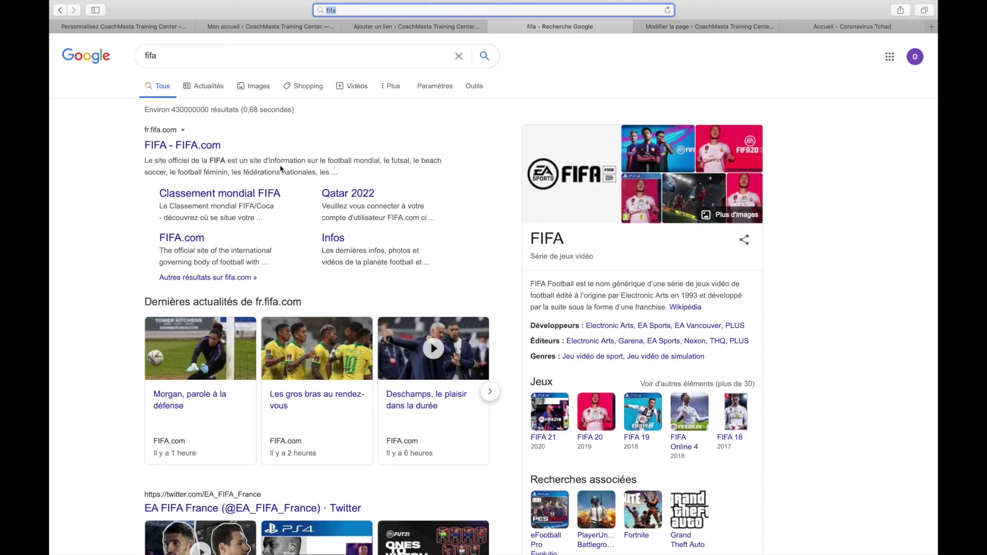
pyautogui.press('super+w')
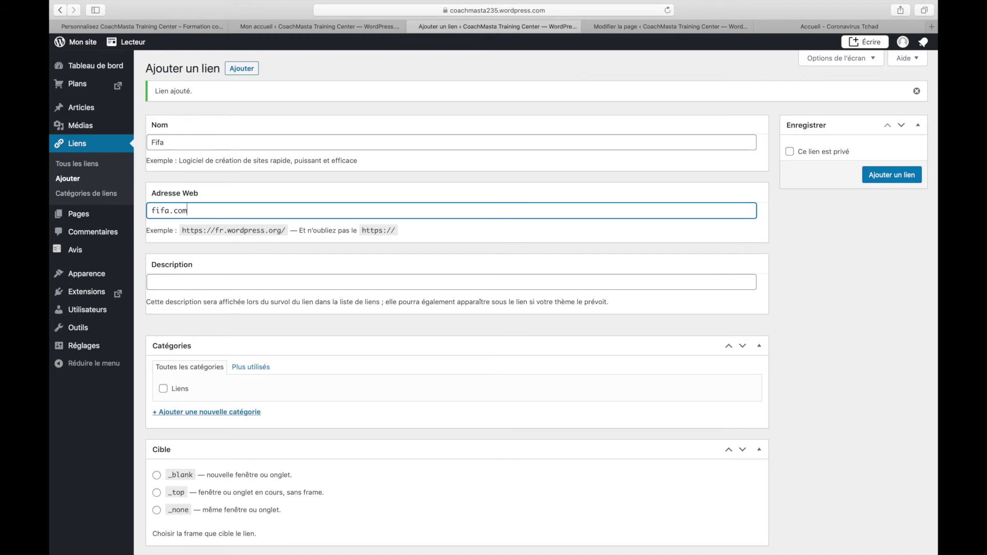
pyautogui.click(153, 210)
pyautogui.write('http://www.')
pyautogui.click(889, 180)
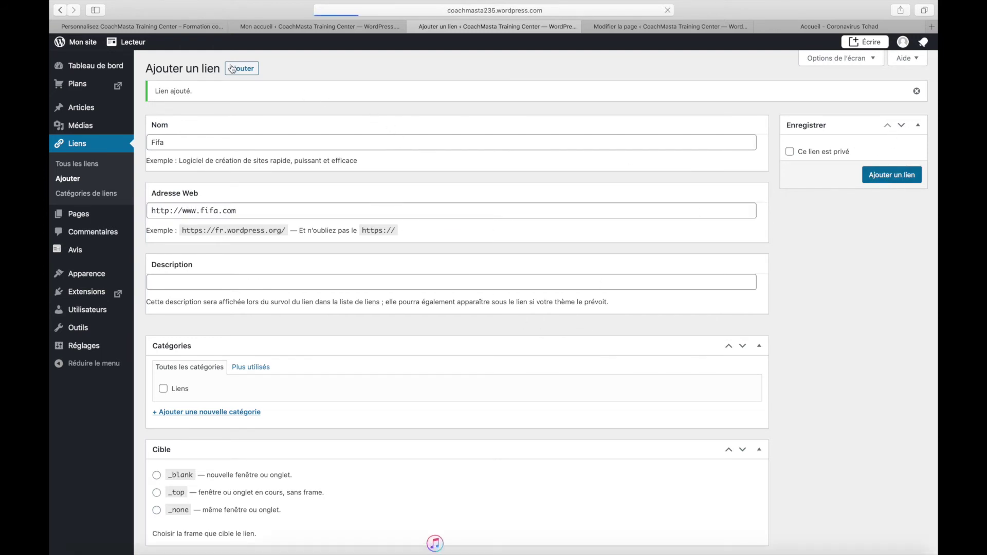
# Step: Return to the customizer, remove the Liens widget from the Blog Sidebar and reload the page
pyautogui.click(142, 27)
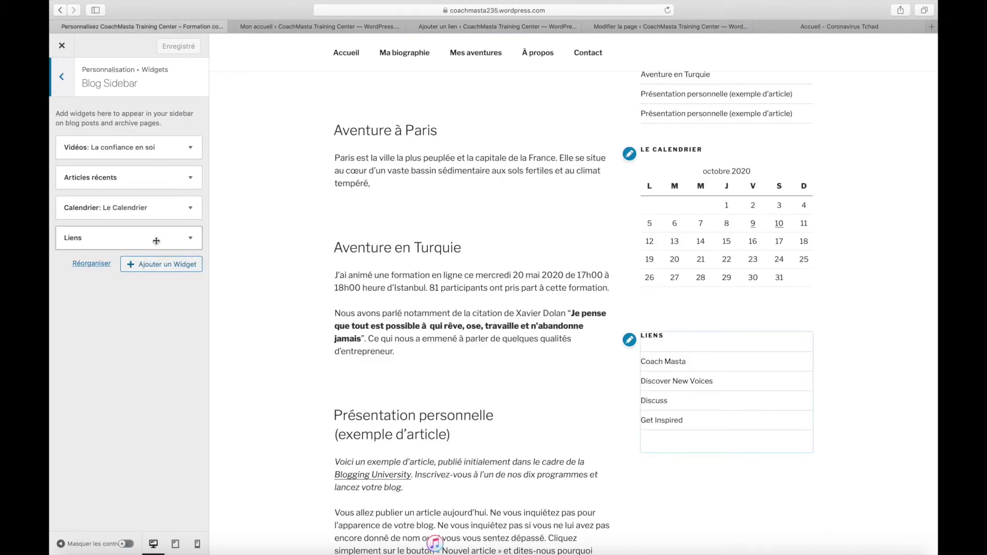
pyautogui.click(190, 237)
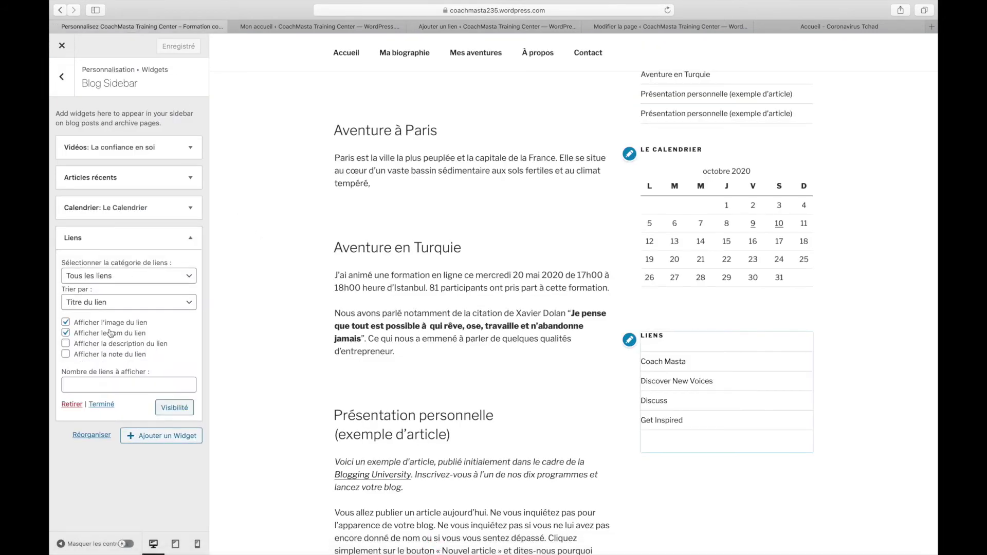
pyautogui.click(77, 405)
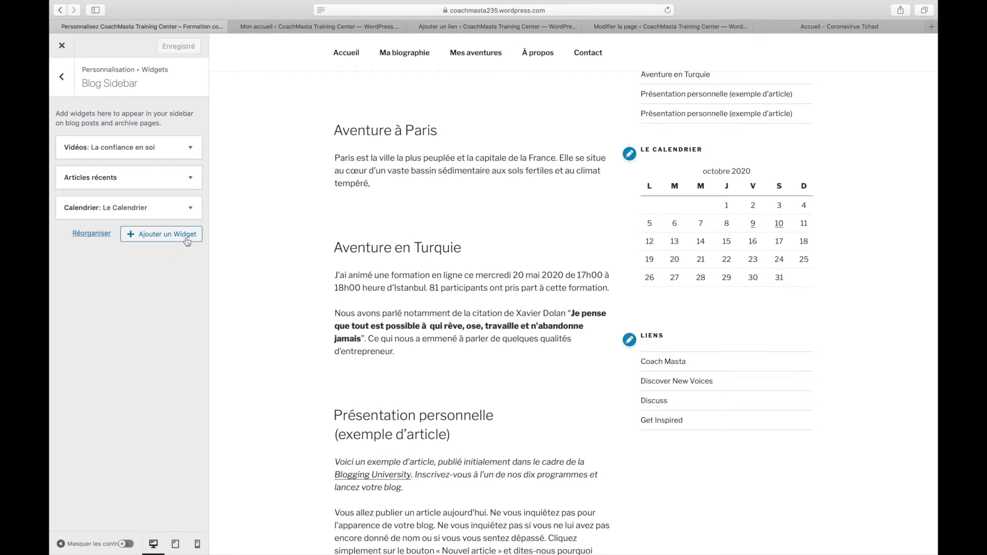
pyautogui.click(668, 10)
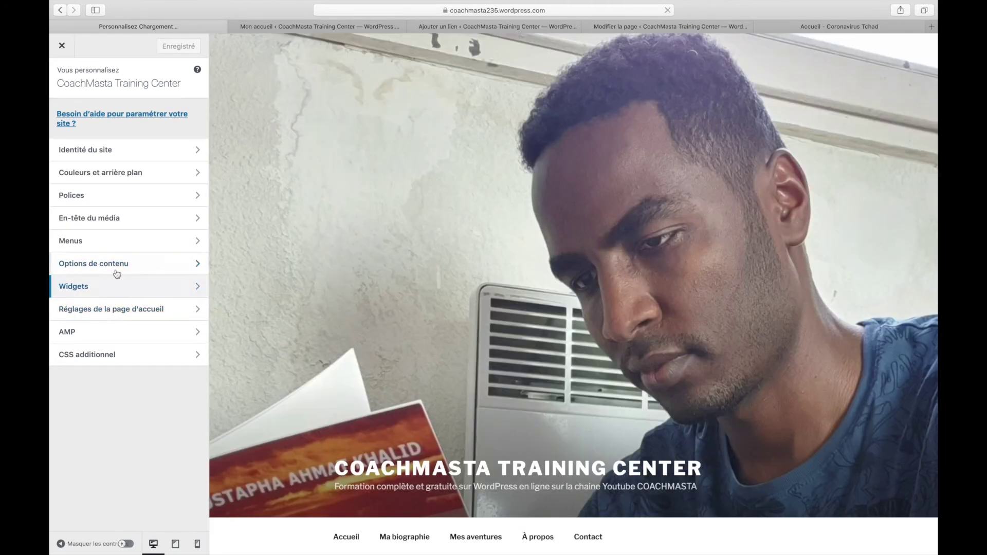
# Step: Reopen the Blog Sidebar widget area, add a Liens widget showing all links below the calendar and save the changes
pyautogui.click(126, 286)
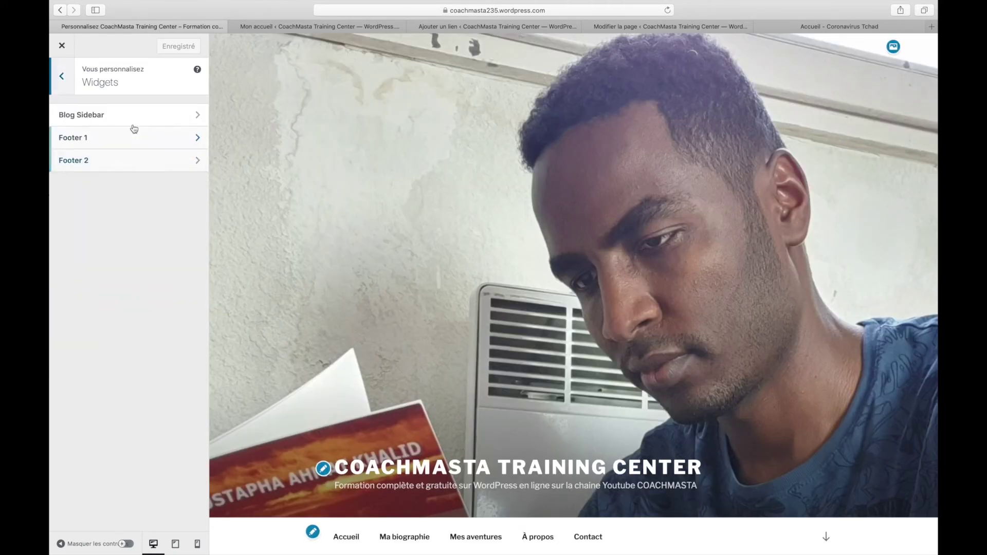
pyautogui.click(131, 113)
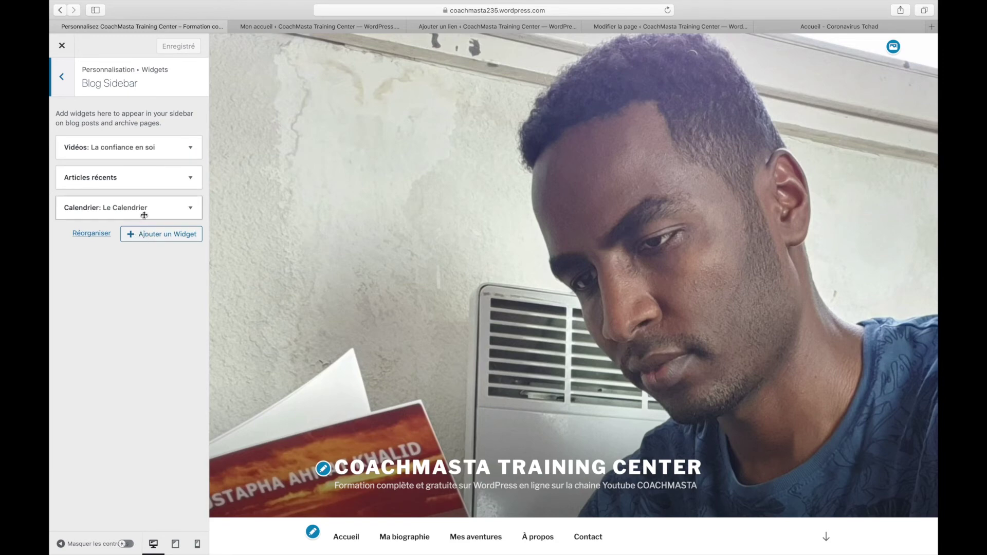
pyautogui.click(164, 235)
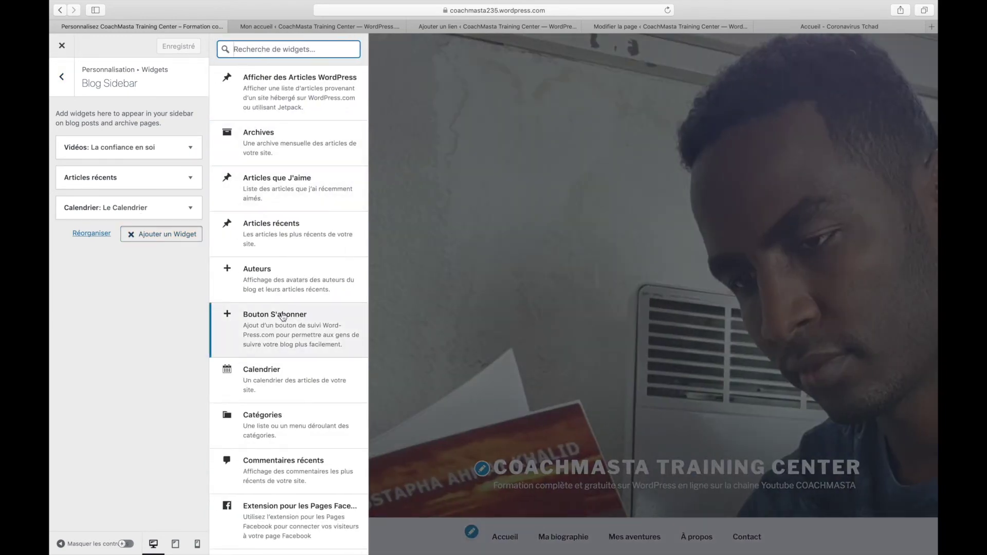
pyautogui.scroll(-10, 281, 316)
pyautogui.scroll(-9, 283, 316)
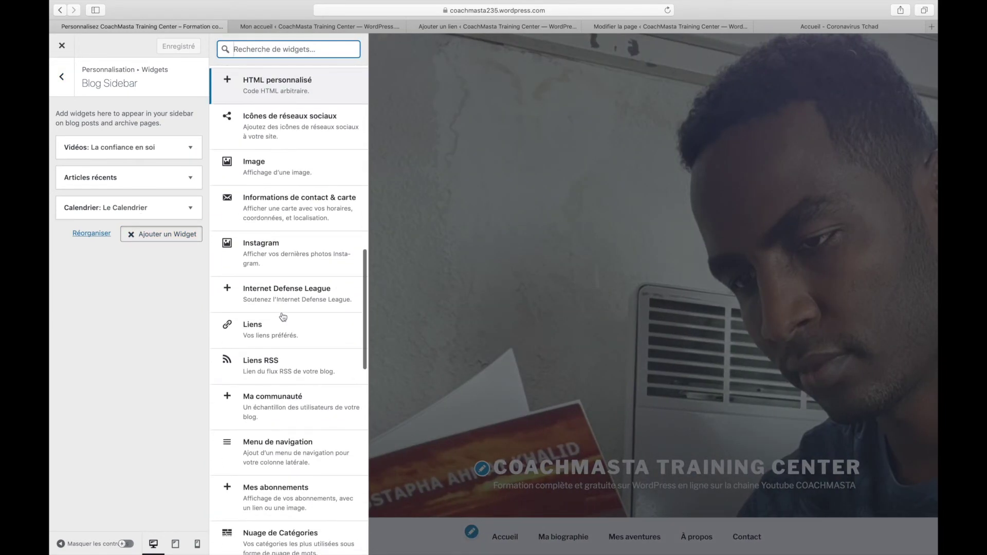
pyautogui.scroll(-10, 282, 316)
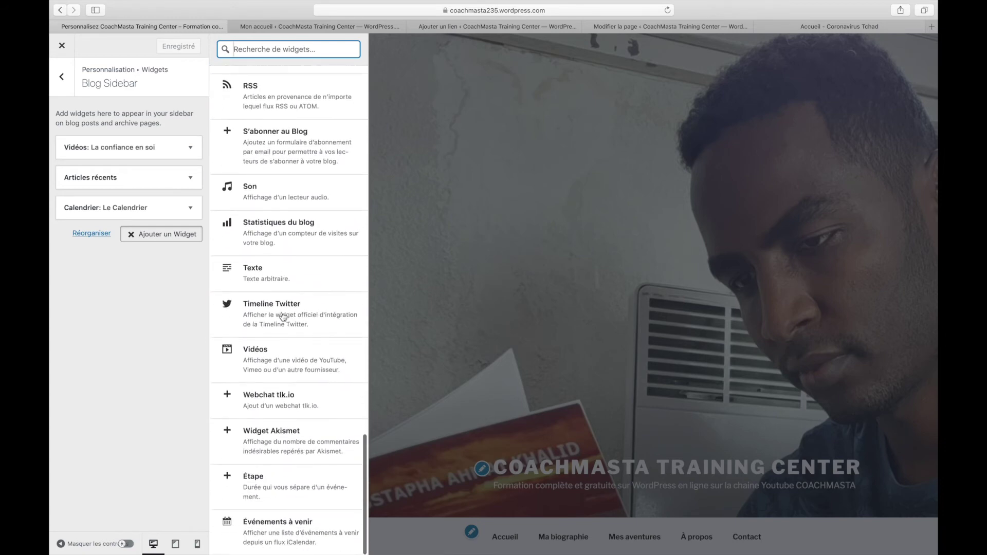
pyautogui.scroll(19, 282, 316)
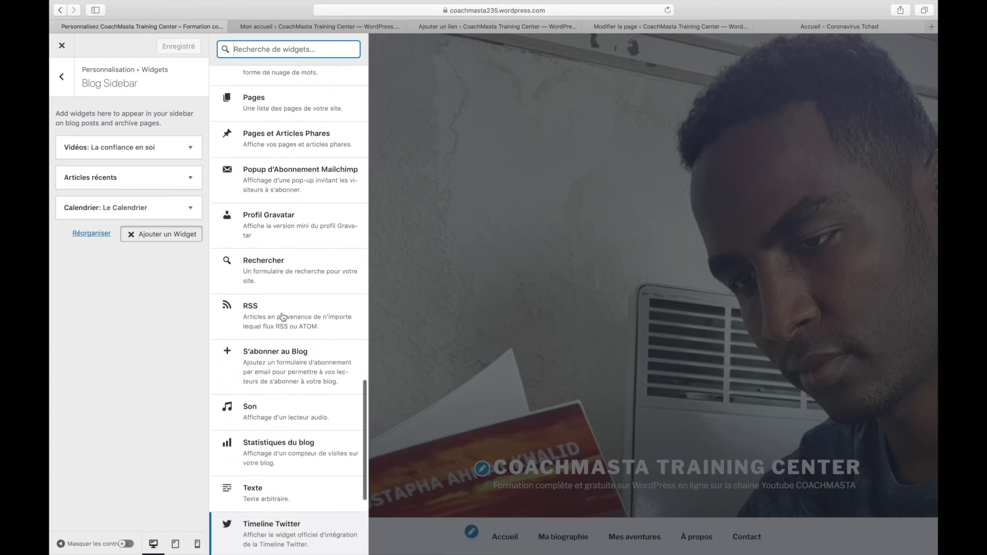
pyautogui.write('lie')
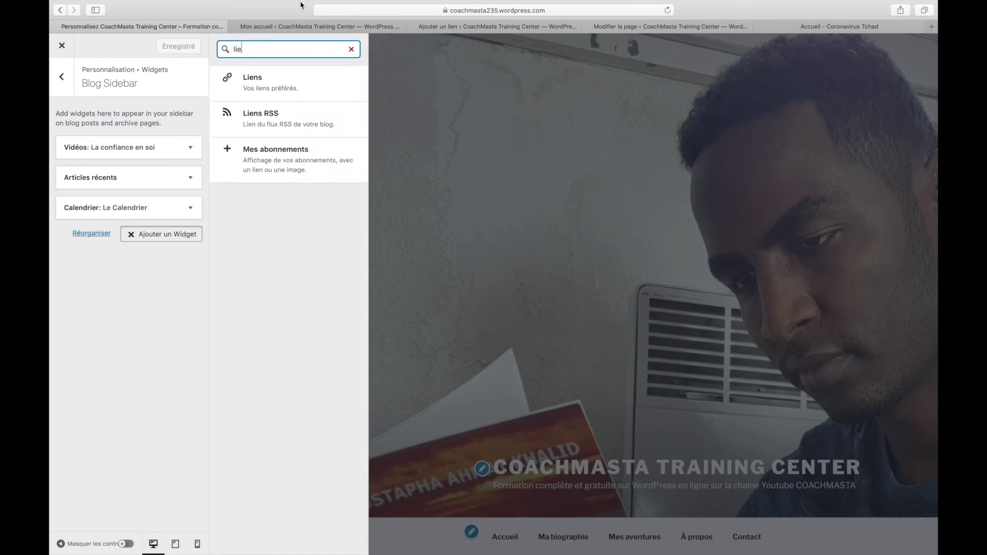
pyautogui.click(276, 83)
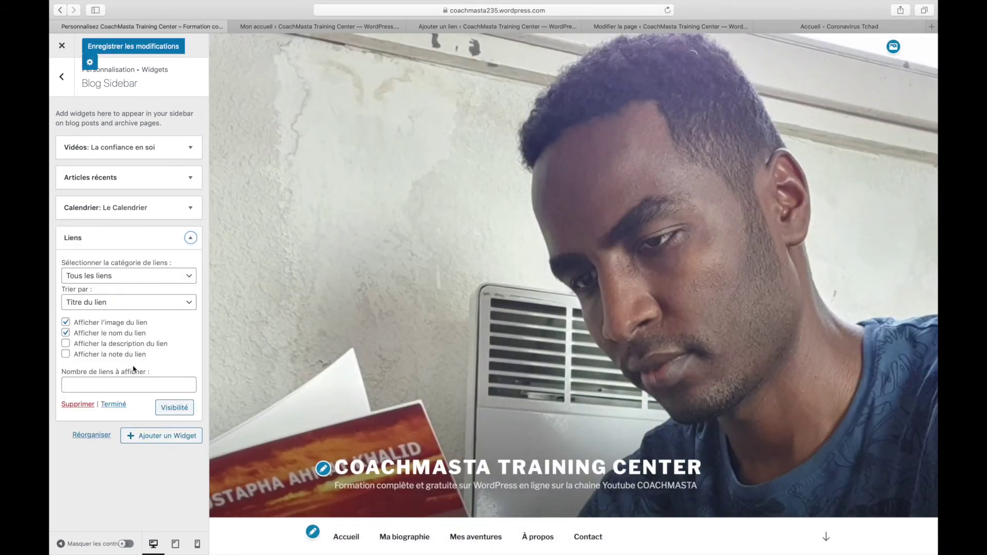
pyautogui.click(114, 405)
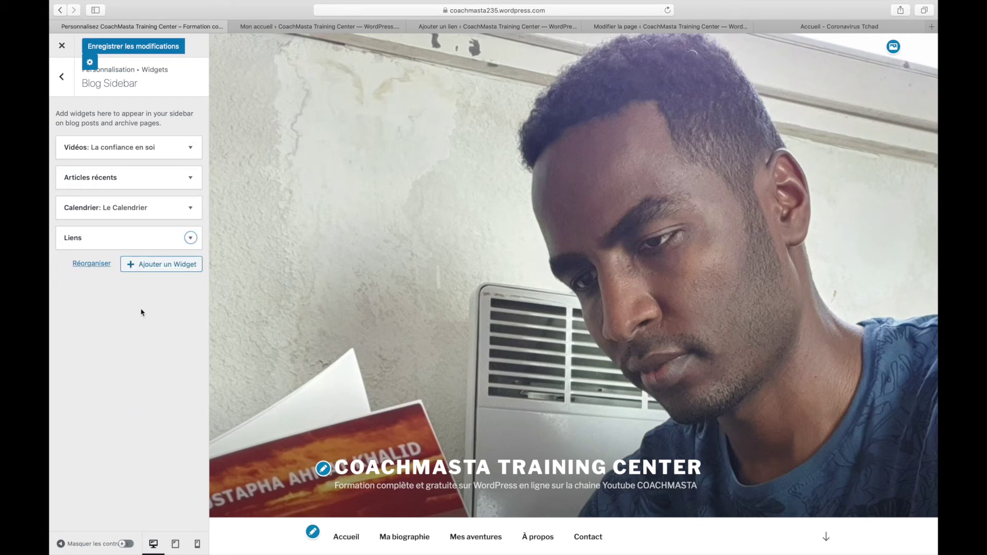
pyautogui.click(130, 46)
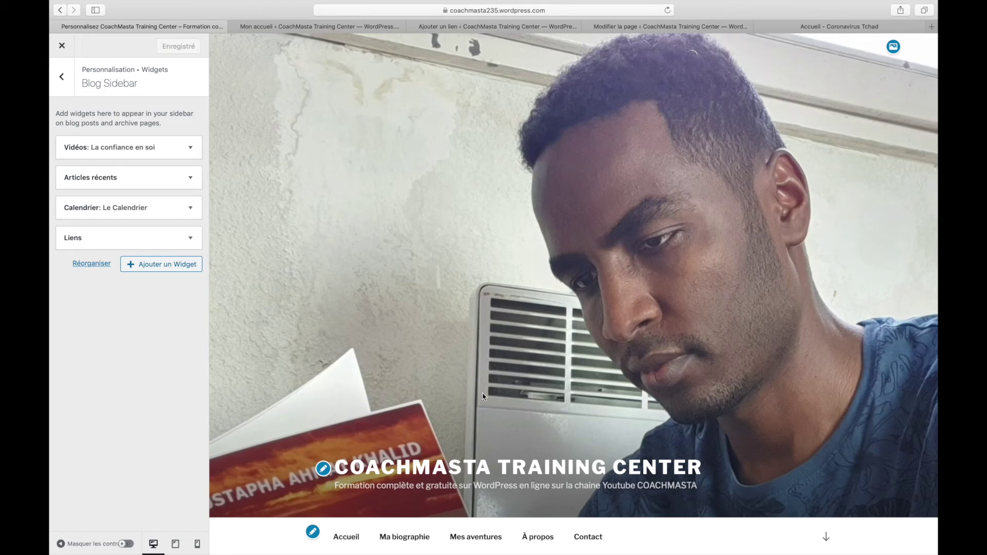
# Step: Check the links list and articles in the preview, and open the sample article "Présentation personnelle (exemple d'article)"
pyautogui.scroll(-15, 483, 396)
pyautogui.scroll(-7, 483, 395)
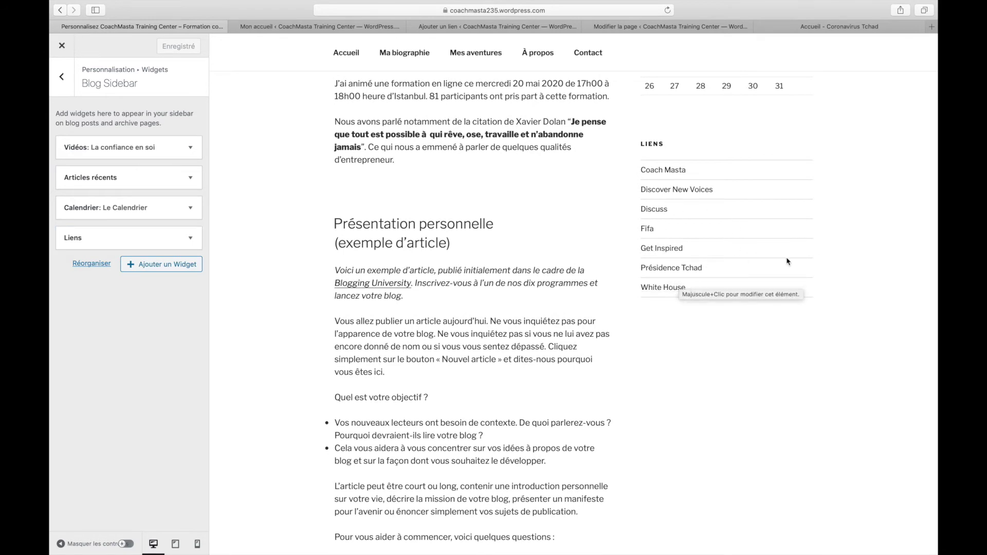
pyautogui.scroll(1, 234, 279)
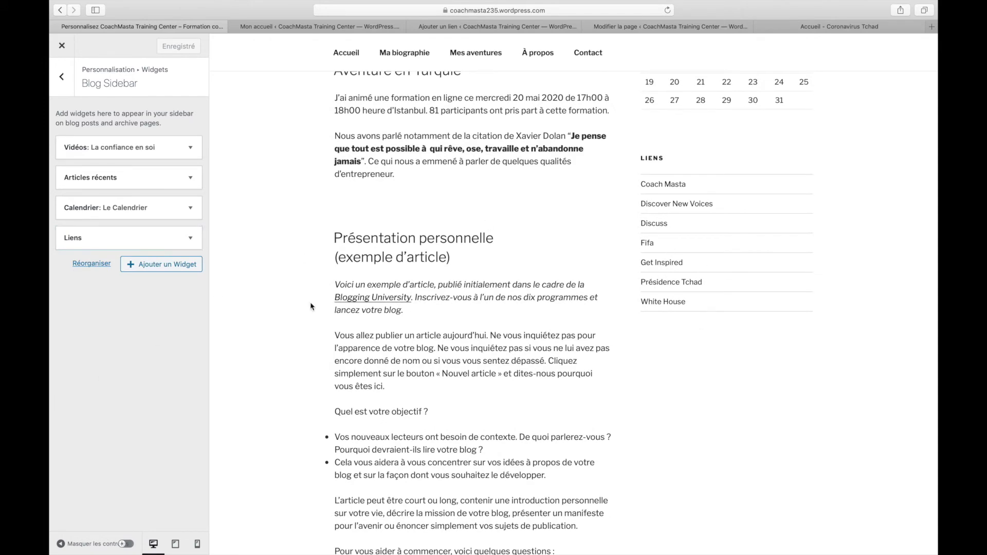
pyautogui.scroll(14, 311, 304)
pyautogui.scroll(-8, 310, 303)
pyautogui.scroll(-15, 310, 304)
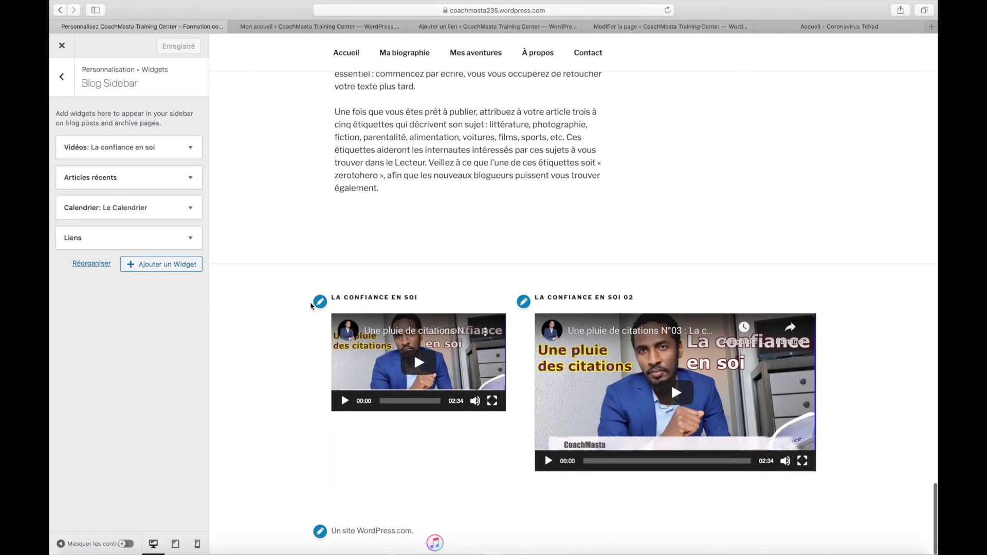
pyautogui.scroll(15, 310, 304)
pyautogui.scroll(-2, 310, 302)
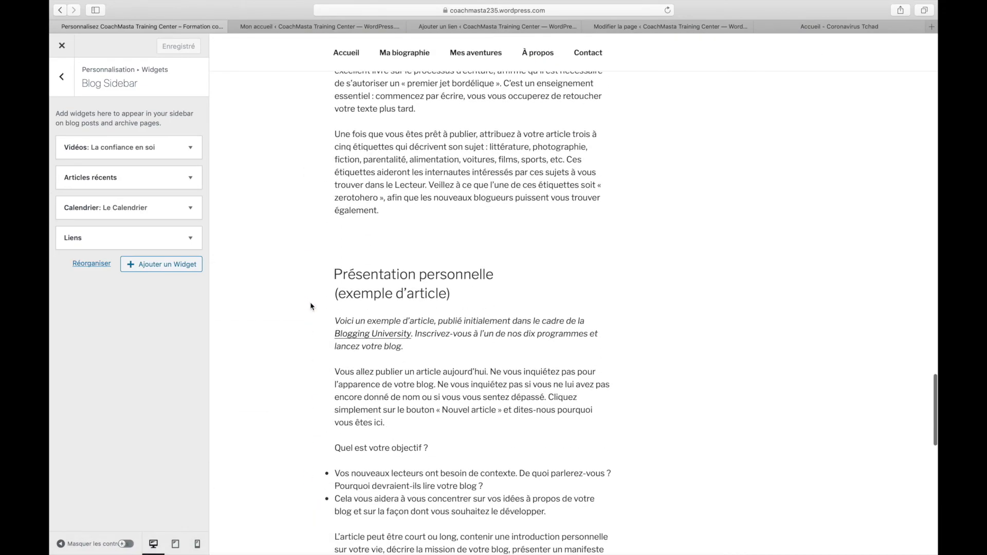
pyautogui.click(403, 293)
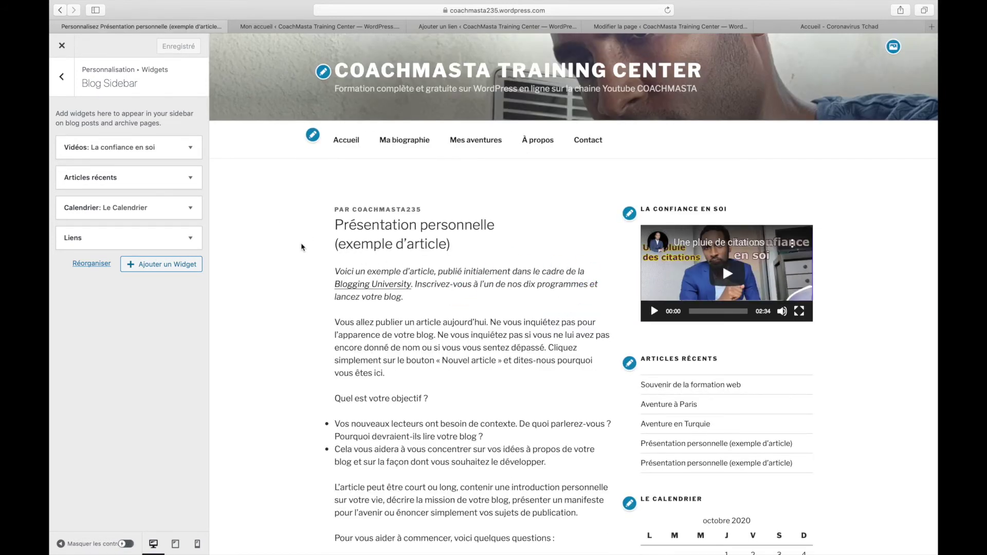
# Step: Move the three "Présentation personnelle (exemple d'article)" articles to the trash in the site's article list
pyautogui.click(315, 26)
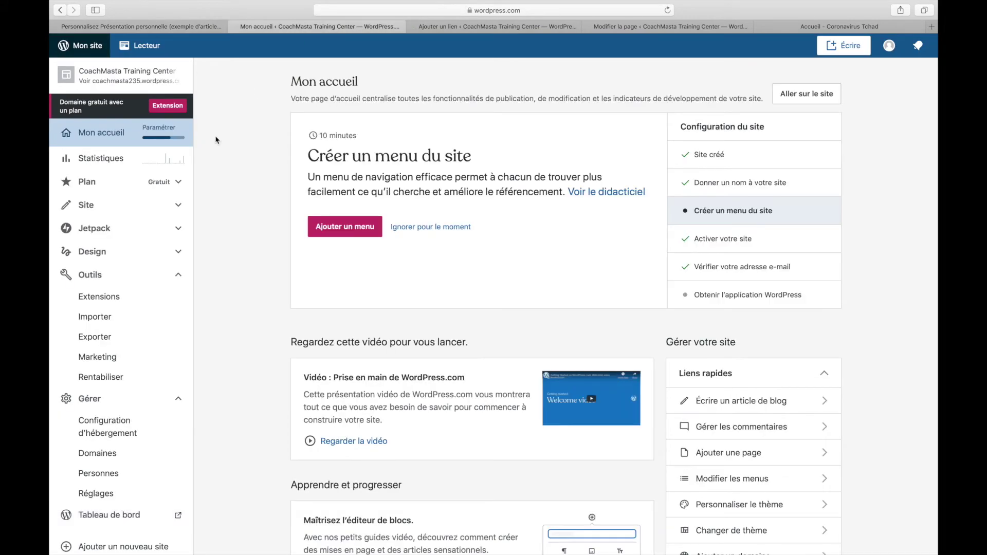
pyautogui.click(444, 30)
pyautogui.click(78, 106)
pyautogui.click(155, 361)
pyautogui.click(156, 402)
pyautogui.click(156, 443)
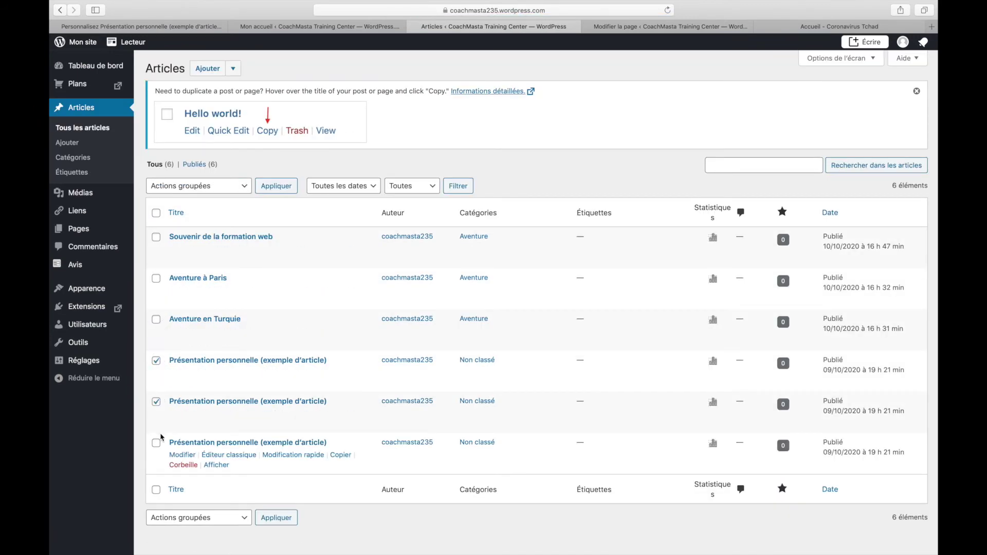
pyautogui.click(221, 190)
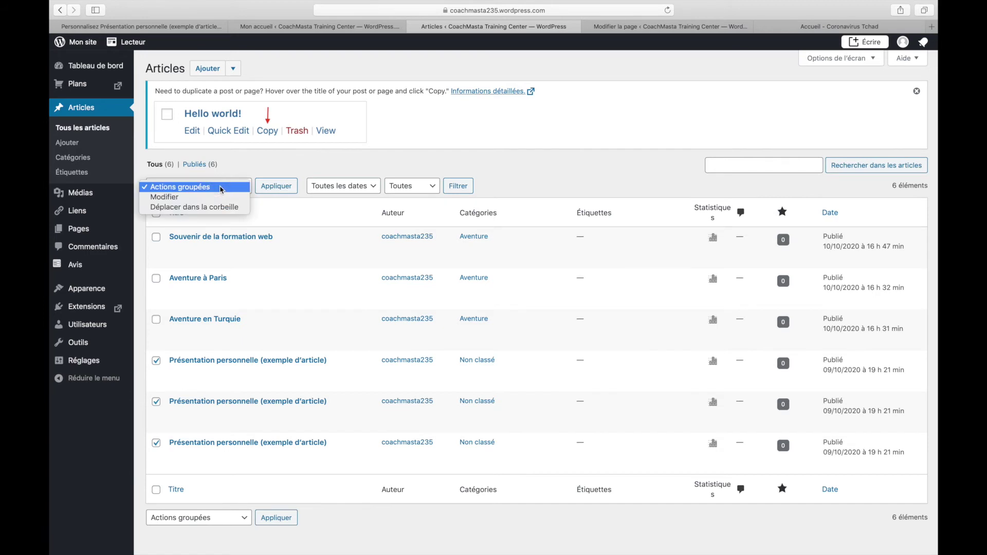
pyautogui.click(222, 207)
pyautogui.click(277, 188)
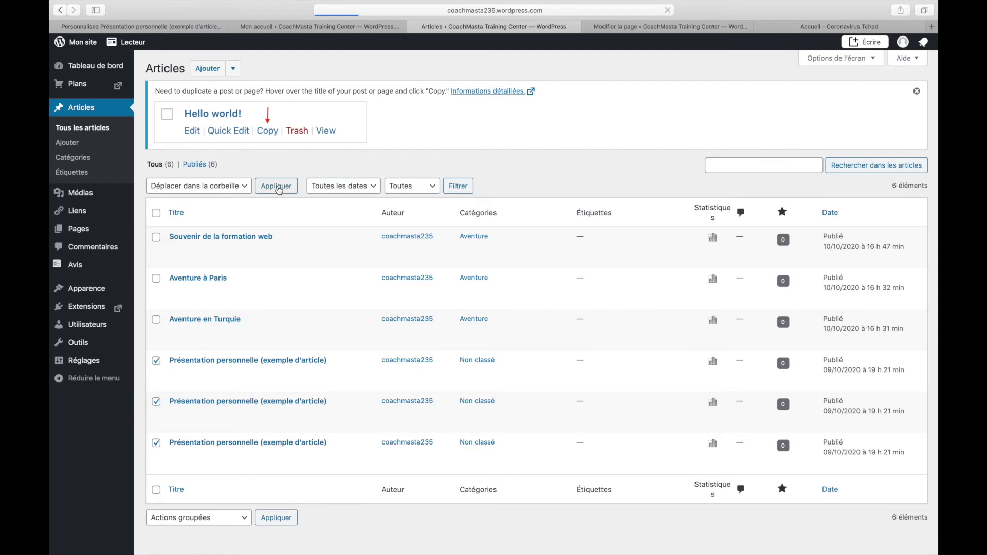
# Step: Load the live site at coachmasta235.wordpress.com in place of the page editor and view its links list
pyautogui.click(656, 27)
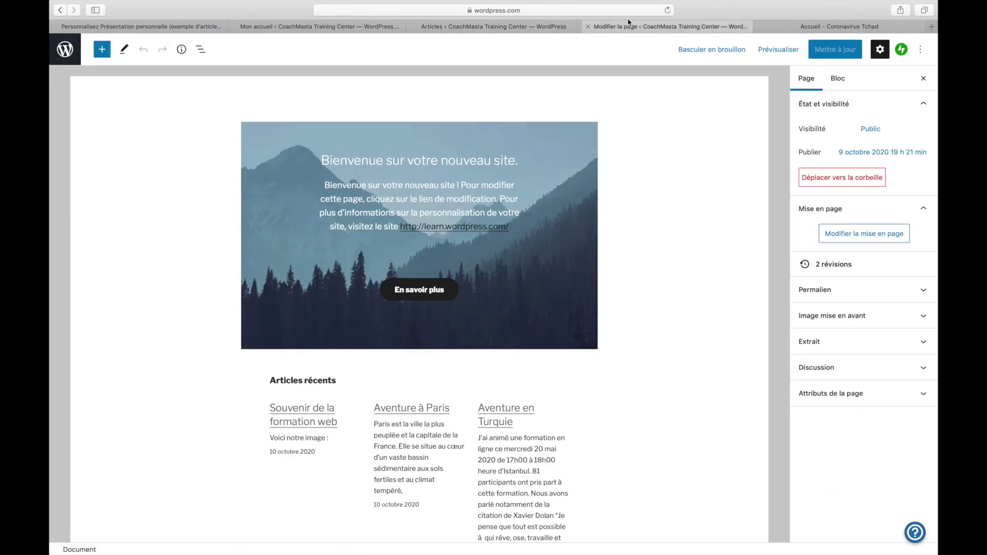
pyautogui.click(604, 10)
pyautogui.write('coac')
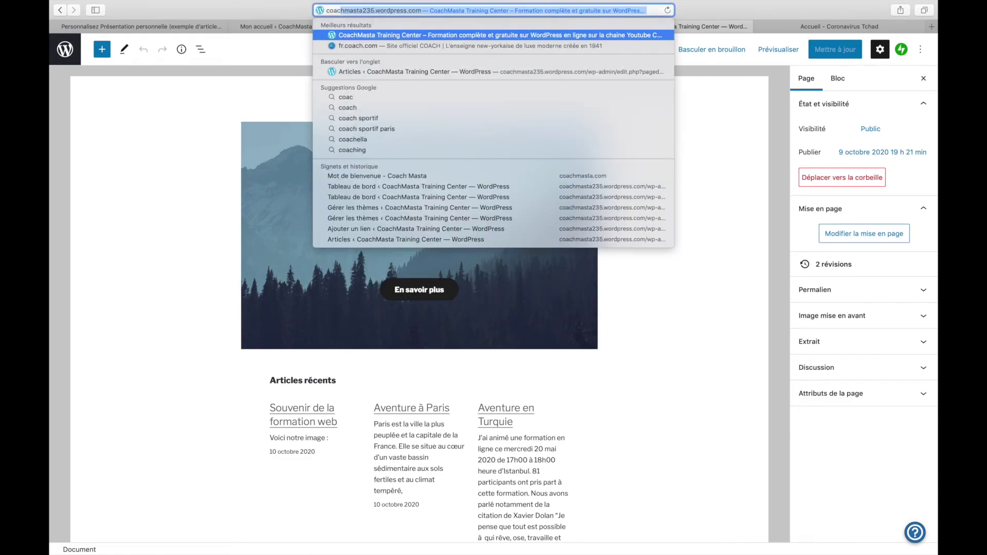
pyautogui.press('Return')
pyautogui.scroll(-15, 683, 324)
pyautogui.scroll(-6, 682, 325)
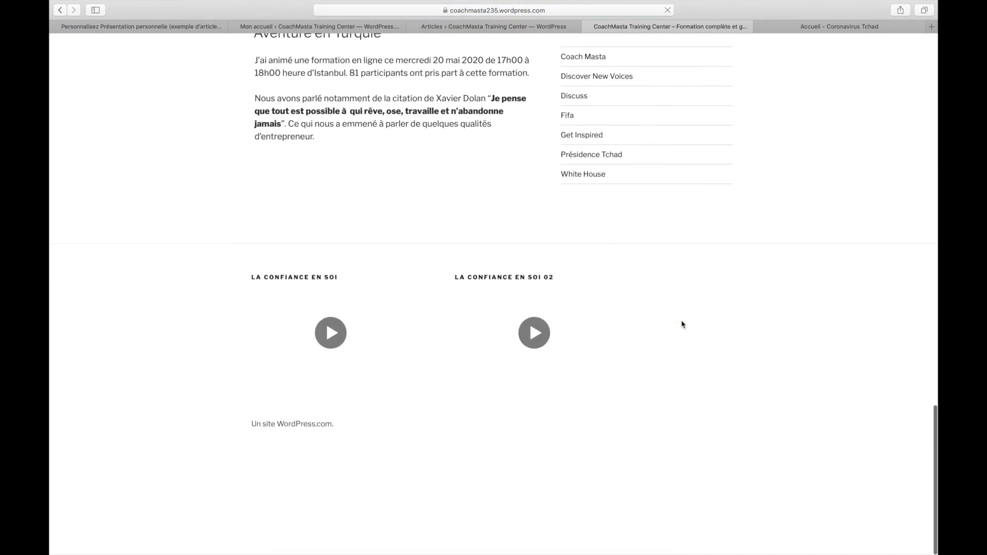
# Step: Examine the live home page from header to footer, including the remaining articles, the sidebar widgets and the footer videos
pyautogui.scroll(6, 683, 324)
pyautogui.scroll(-5, 683, 324)
pyautogui.scroll(10, 682, 324)
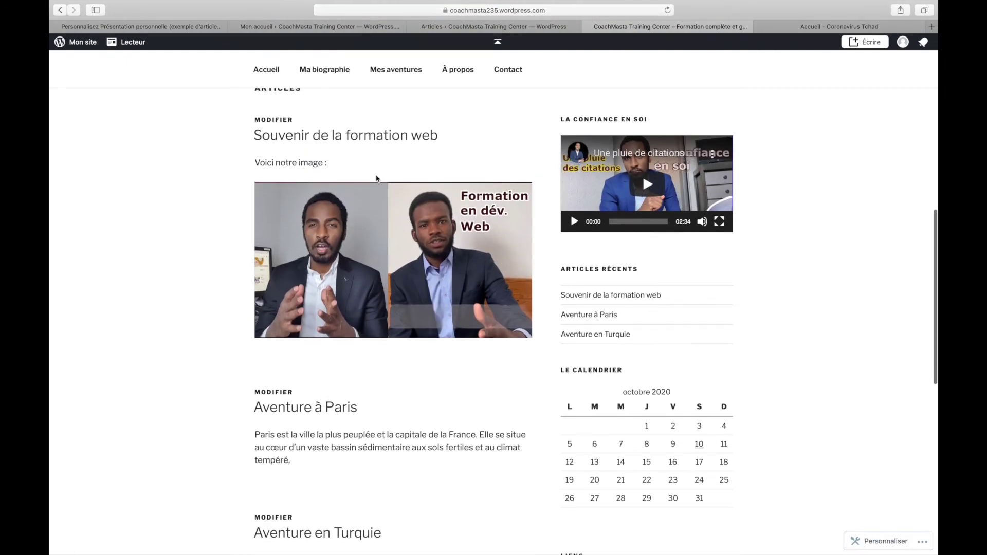
pyautogui.scroll(-10, 360, 393)
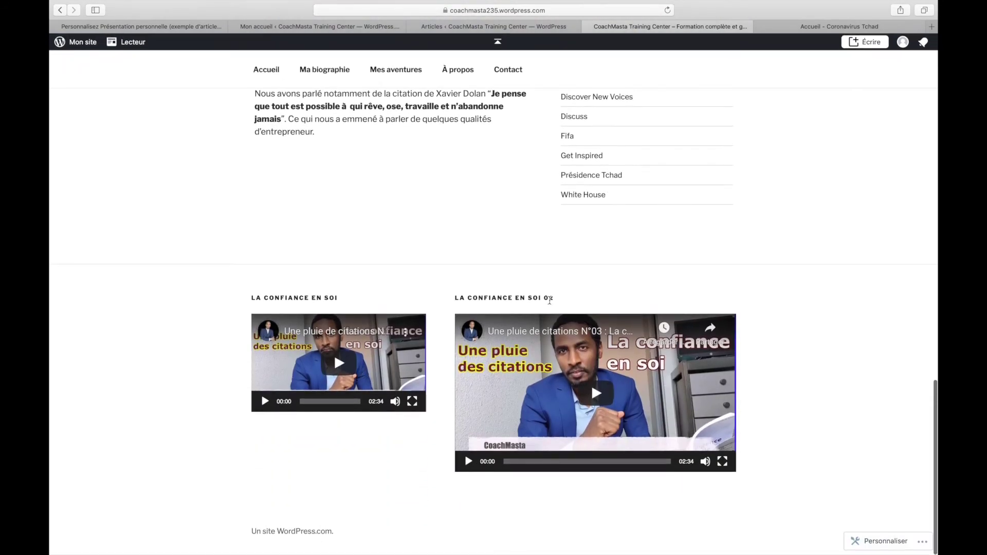
pyautogui.scroll(15, 613, 360)
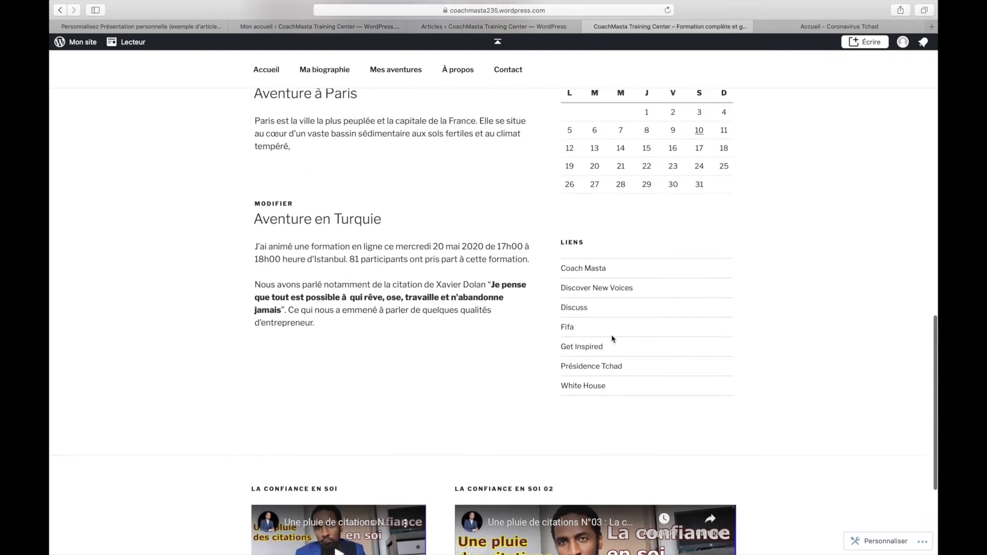
pyautogui.scroll(6, 612, 339)
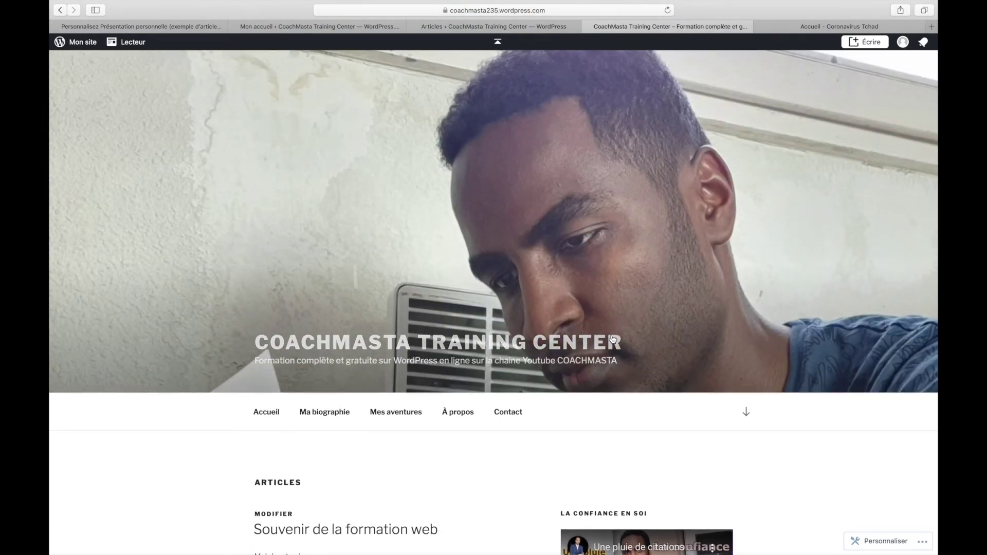
pyautogui.scroll(-10, 652, 437)
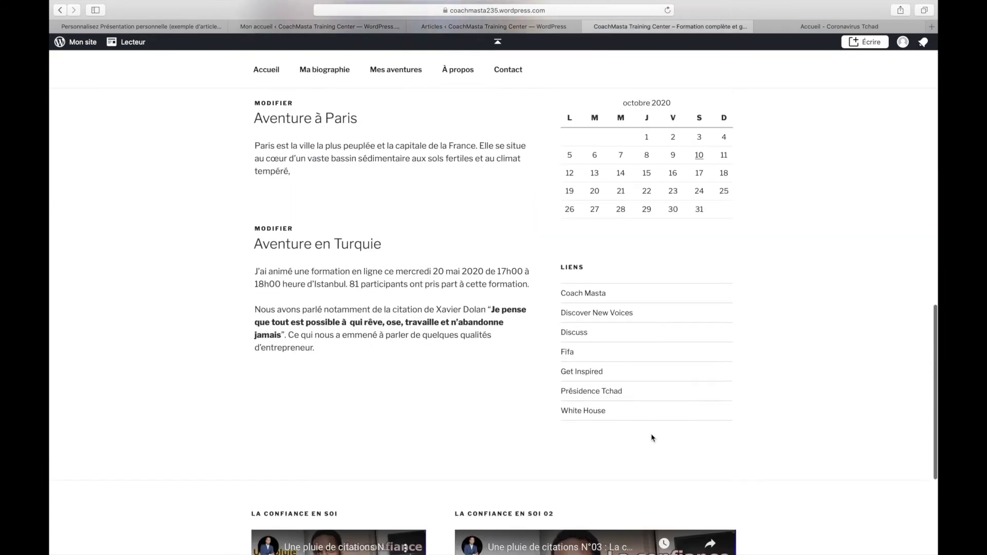
pyautogui.scroll(-3, 652, 437)
pyautogui.scroll(20, 771, 392)
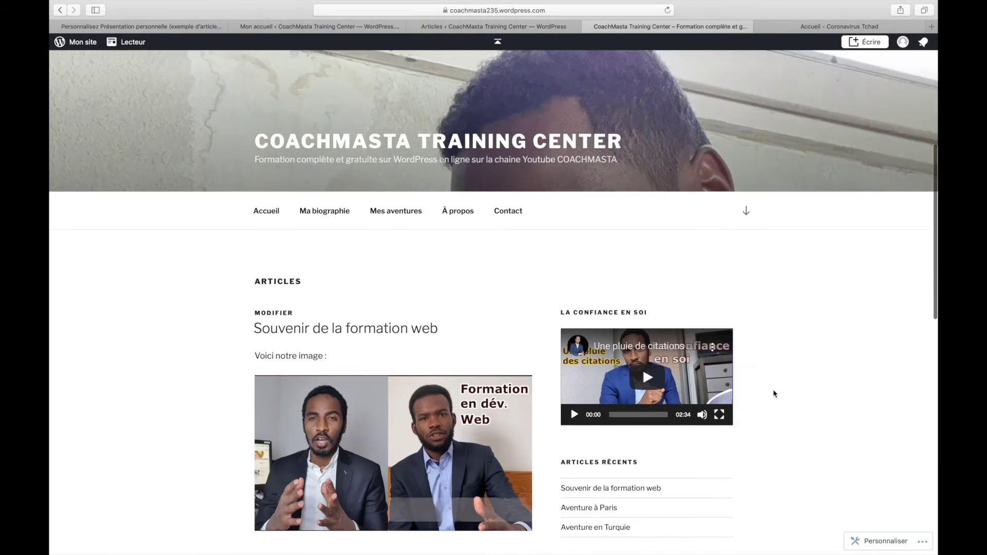
pyautogui.scroll(-10, 774, 394)
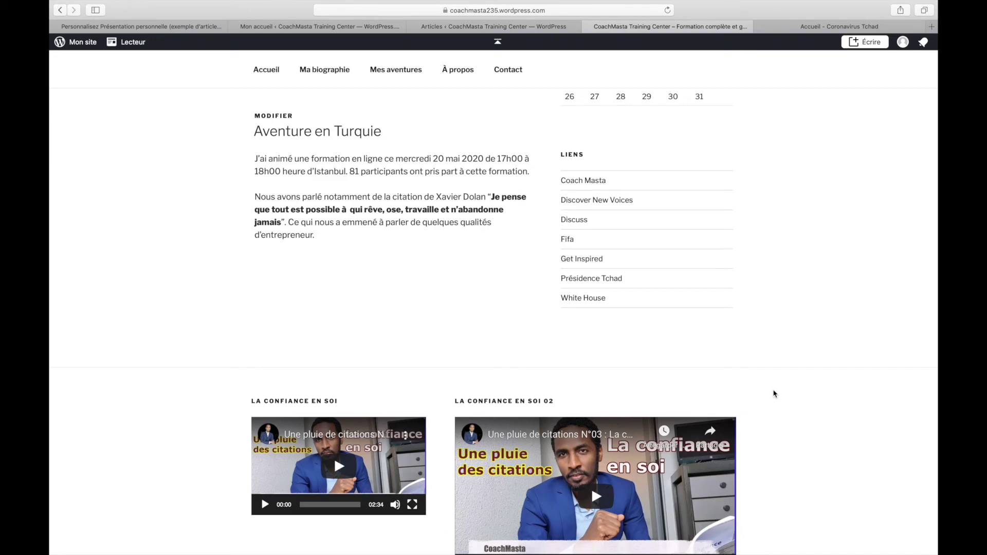
pyautogui.scroll(10, 774, 393)
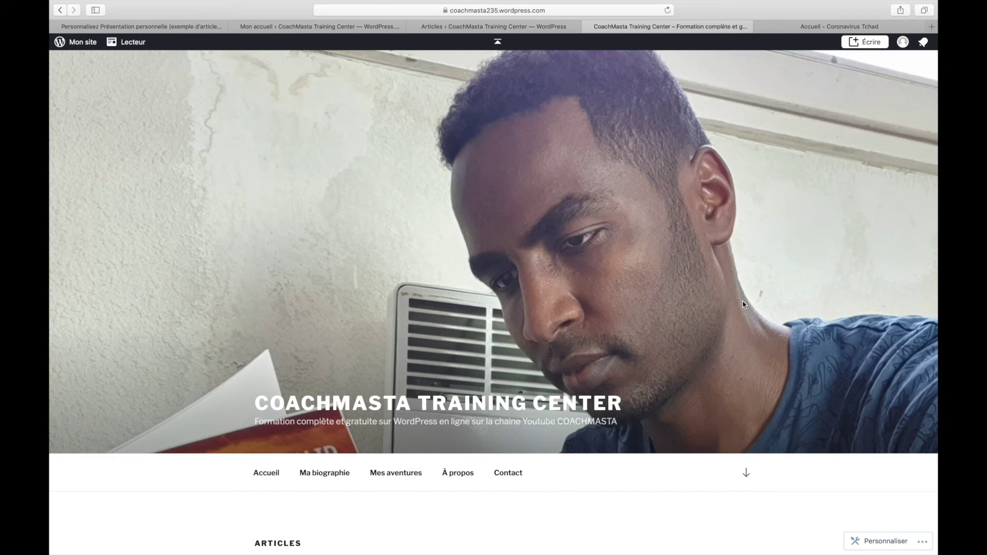
pyautogui.scroll(-3, 743, 304)
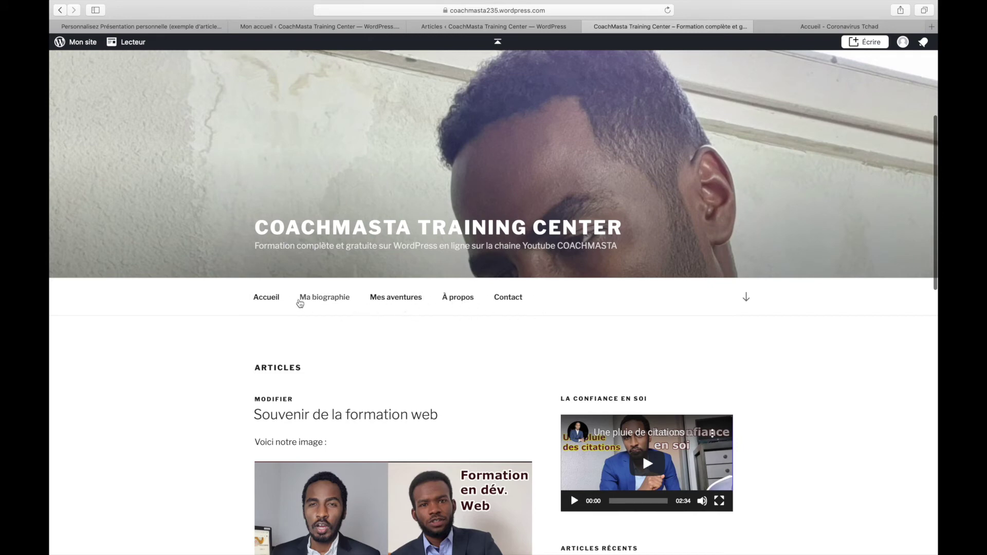
# Step: Look through the live "Ma biographie" page, from its introduction to the sharing options below the text
pyautogui.click(332, 303)
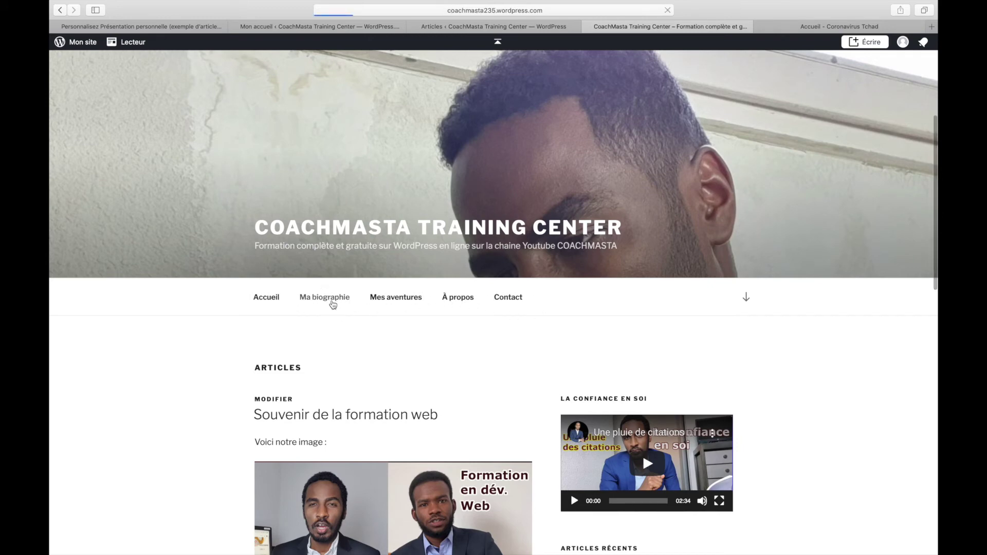
pyautogui.scroll(-5, 341, 319)
pyautogui.scroll(-5, 342, 324)
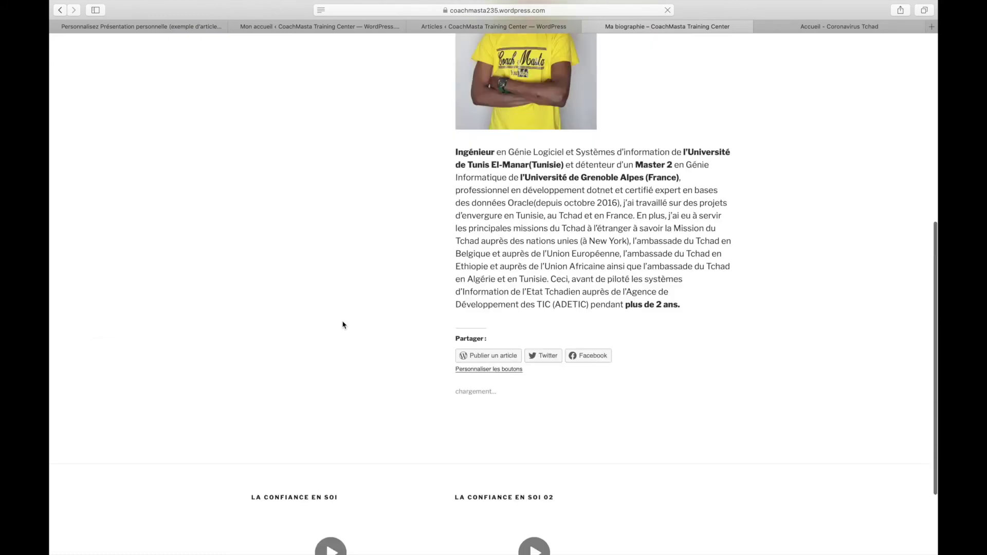
pyautogui.scroll(15, 342, 325)
# Step: Open the "Mes aventures" page and check its articles and the sidebar's recent articles, calendar and links
pyautogui.click(398, 162)
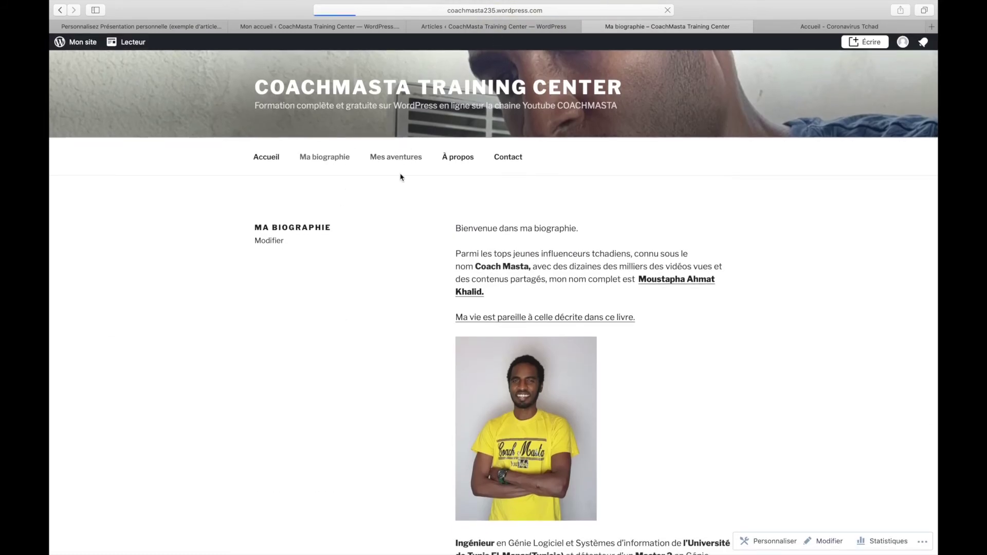
pyautogui.scroll(-1, 483, 404)
pyautogui.scroll(-10, 483, 404)
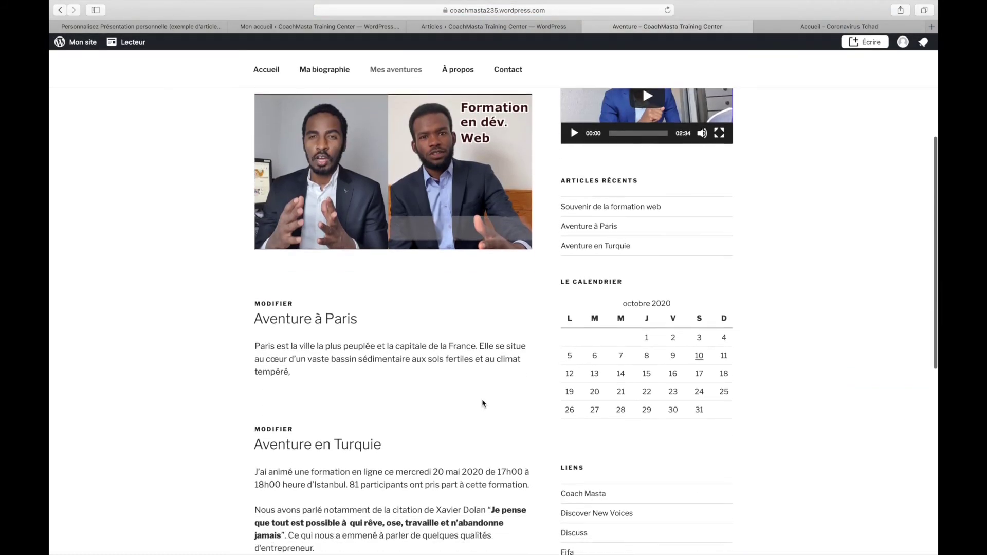
pyautogui.scroll(5, 483, 404)
pyautogui.scroll(-3, 483, 404)
pyautogui.scroll(5, 484, 403)
pyautogui.scroll(-4, 483, 404)
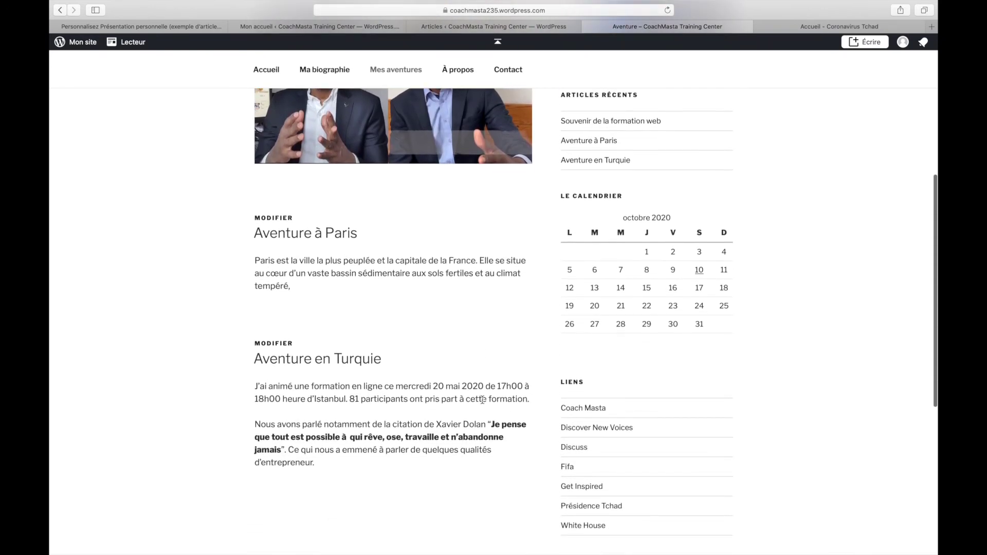
pyautogui.scroll(6, 482, 401)
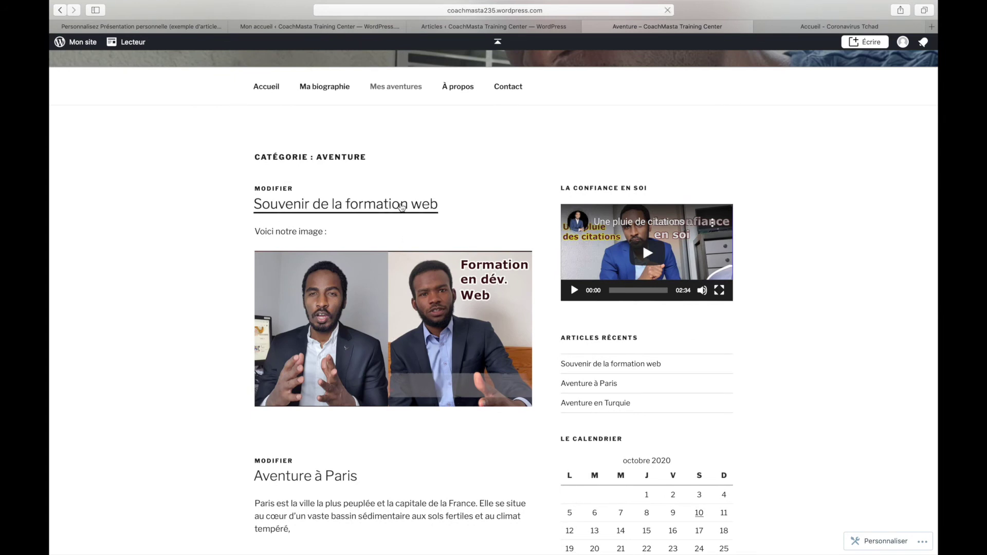
# Step: Open the article "Souvenir de la formation web" and expand its comment form
pyautogui.click(402, 207)
pyautogui.scroll(-2, 458, 357)
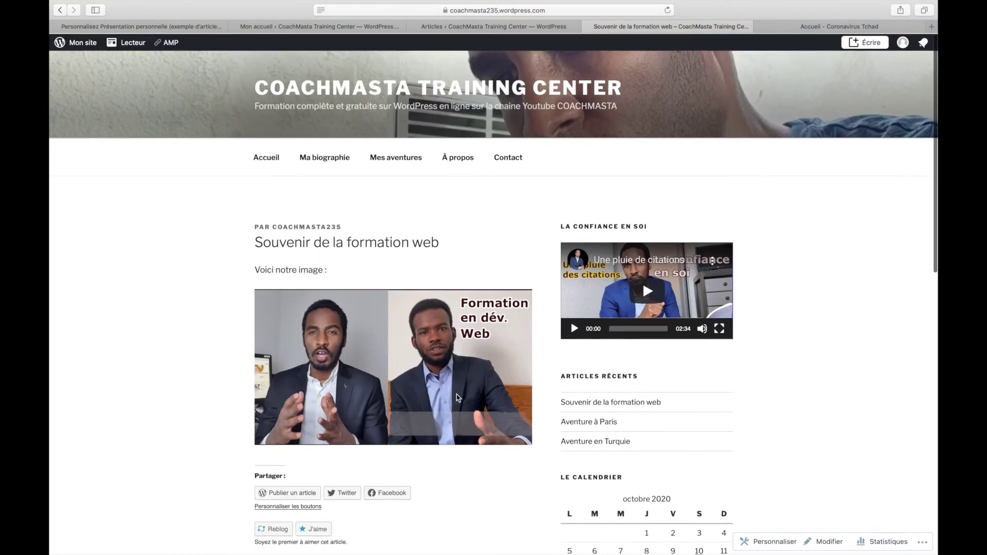
pyautogui.scroll(-5, 457, 397)
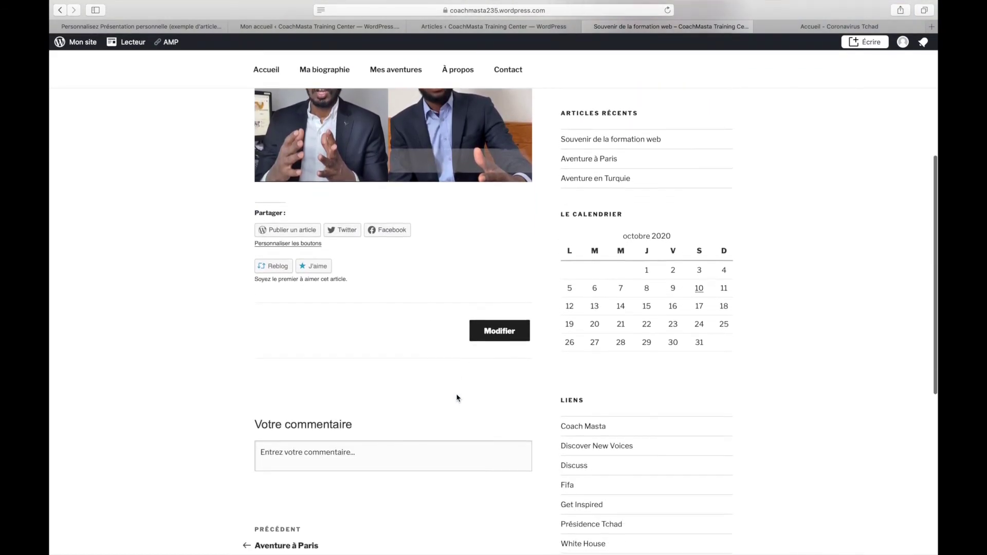
pyautogui.scroll(-3, 456, 397)
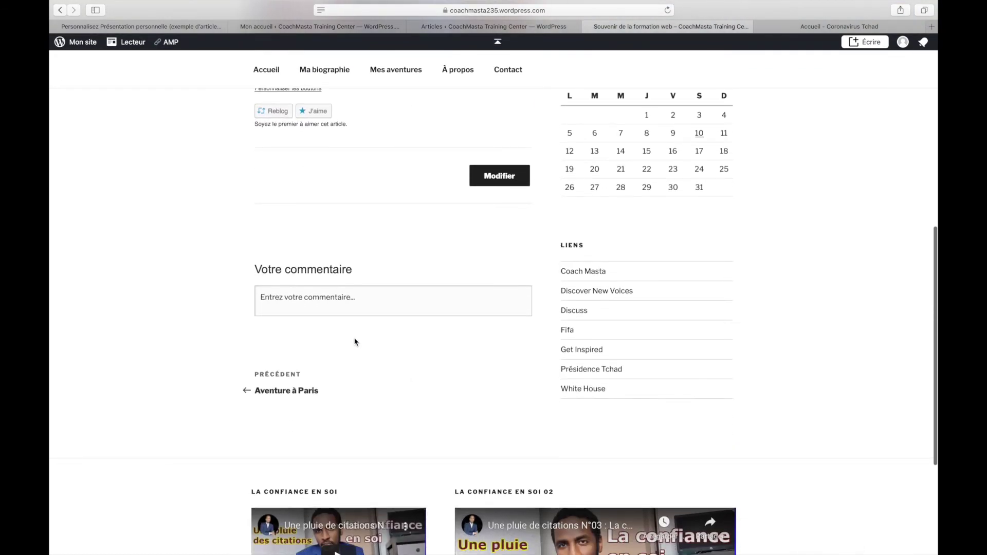
pyautogui.click(317, 308)
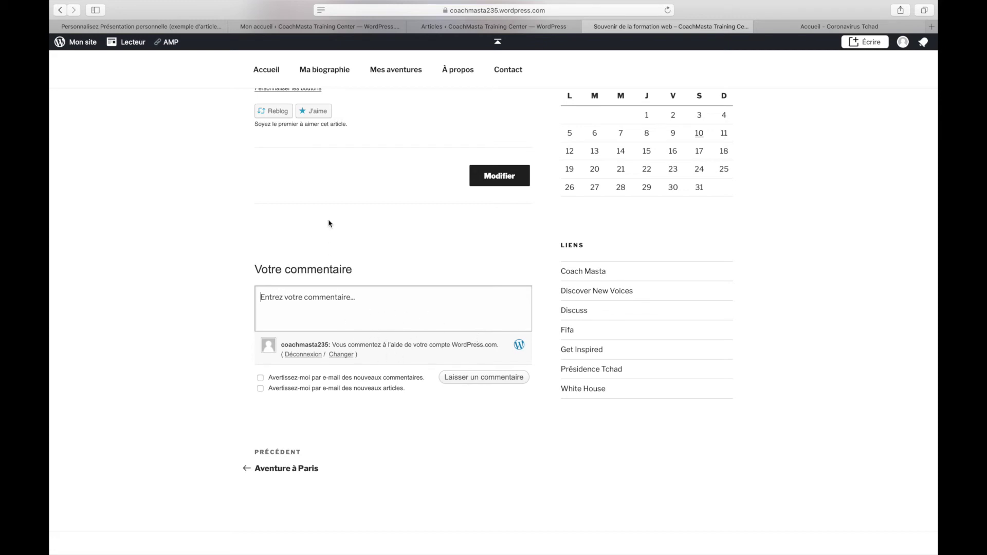
# Step: Reload the site's comments list and approve the comment "Waw c'est super ce souvenir"
pyautogui.click(290, 30)
pyautogui.click(452, 27)
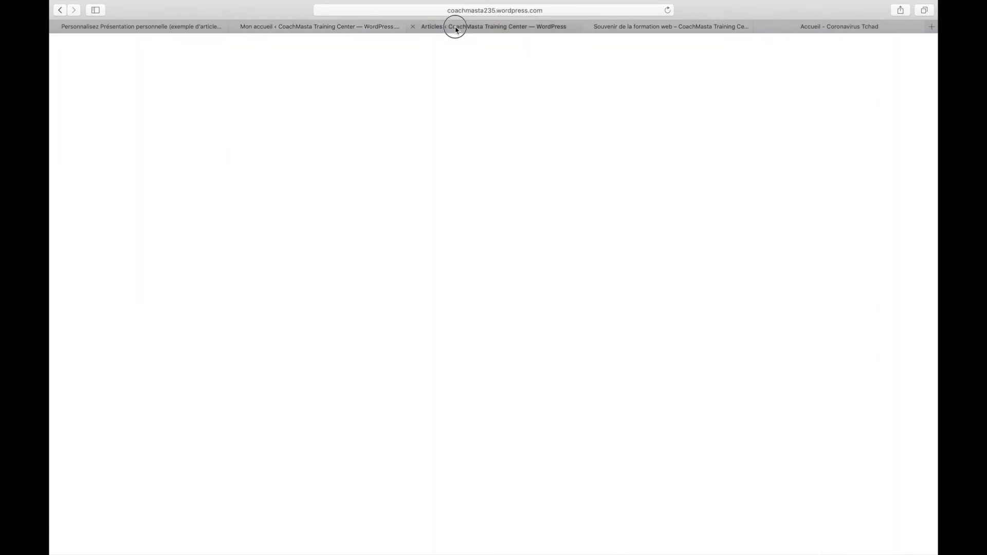
pyautogui.click(82, 250)
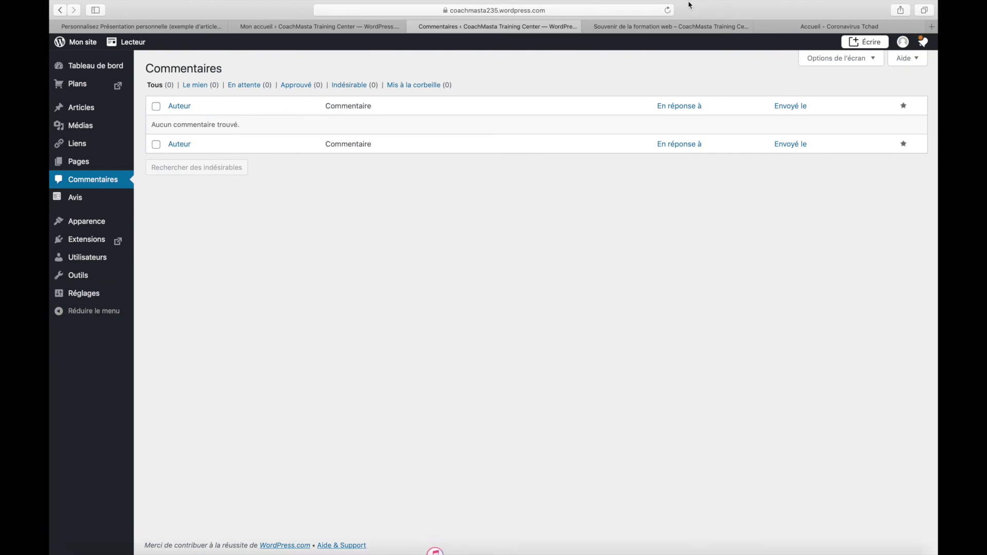
pyautogui.click(668, 10)
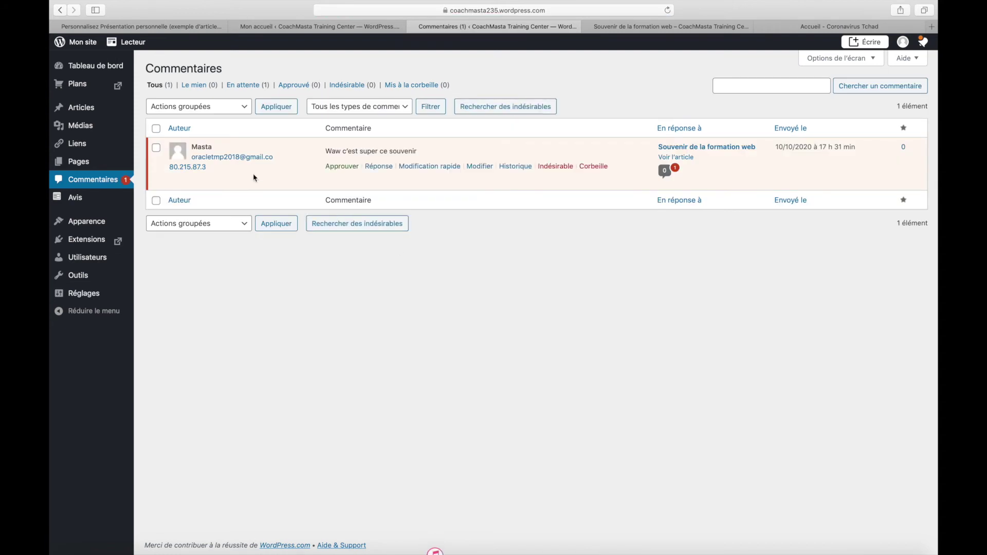
pyautogui.click(342, 167)
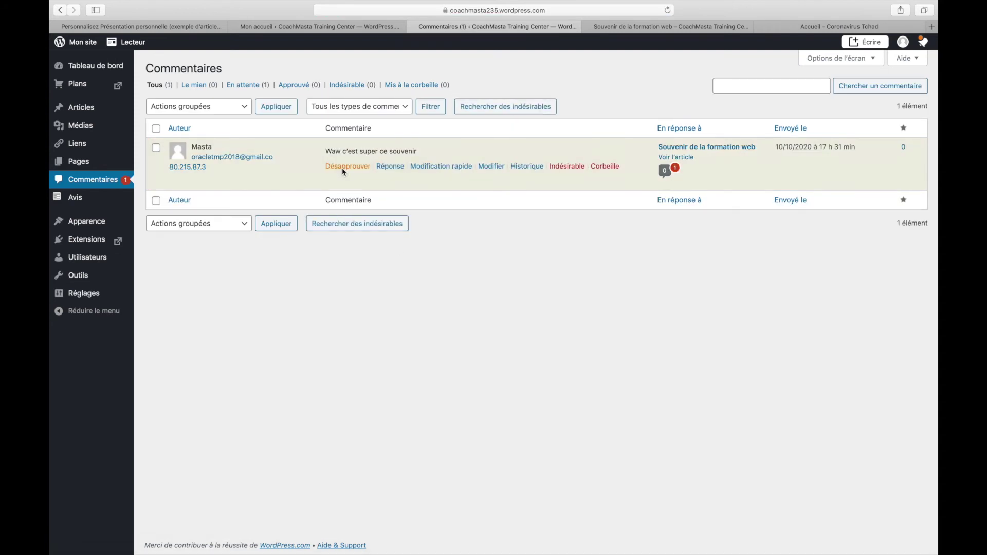
# Step: Reload the live "Souvenir de la formation web" article and check its comments section for the approved comment
pyautogui.click(623, 27)
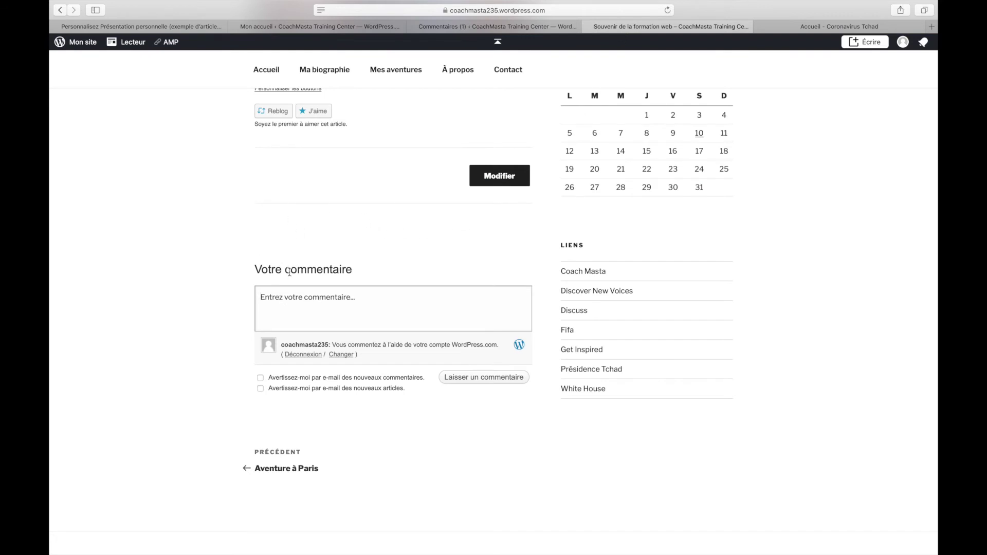
pyautogui.scroll(3, 746, 81)
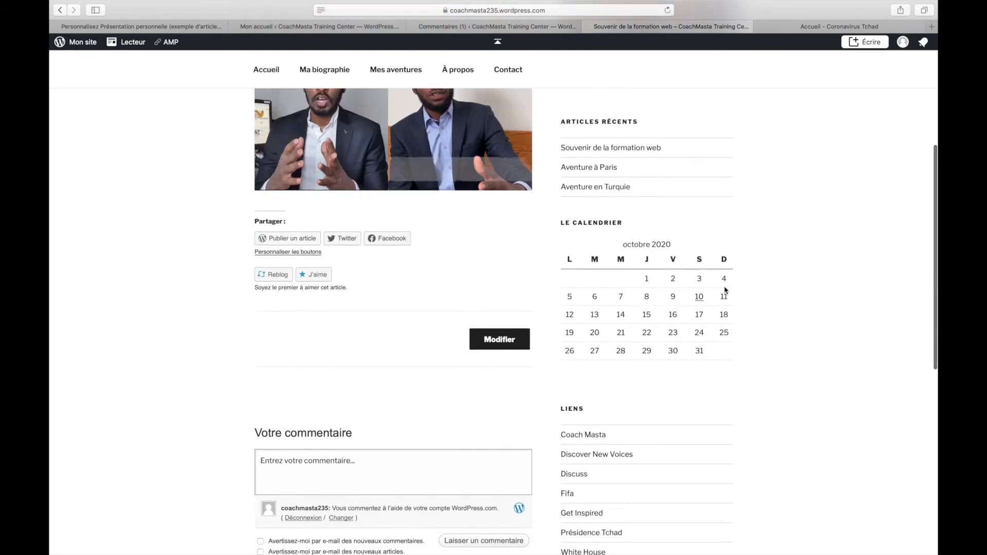
pyautogui.click(667, 10)
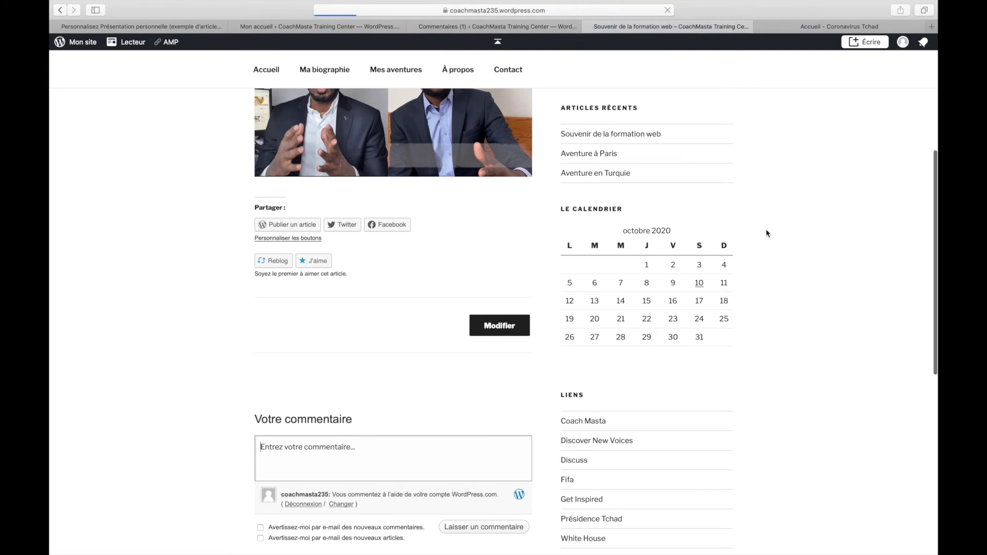
pyautogui.scroll(-7, 767, 233)
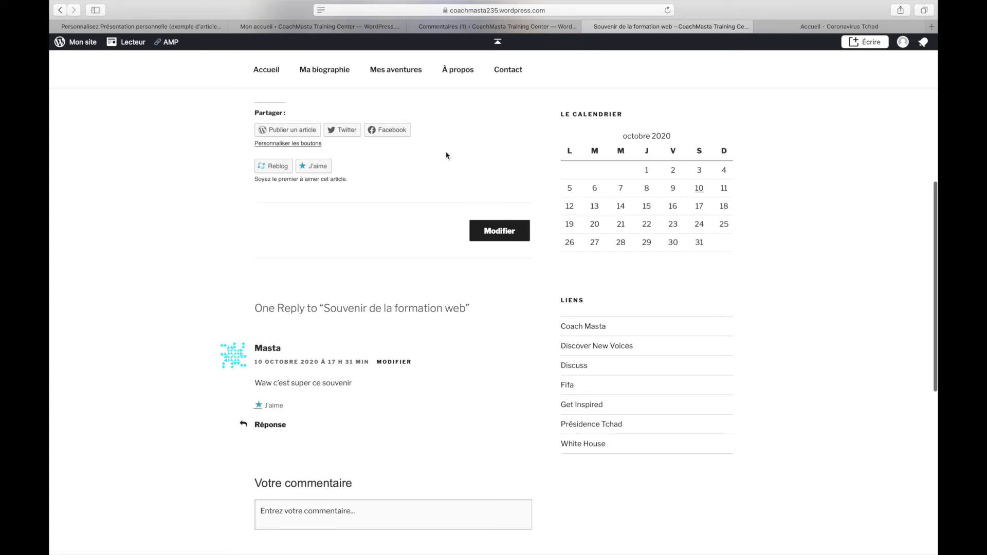
# Step: Reply to the comment on "Souvenir de la formation web" with "Merci pour ton commentaire." from the comments list
pyautogui.click(449, 26)
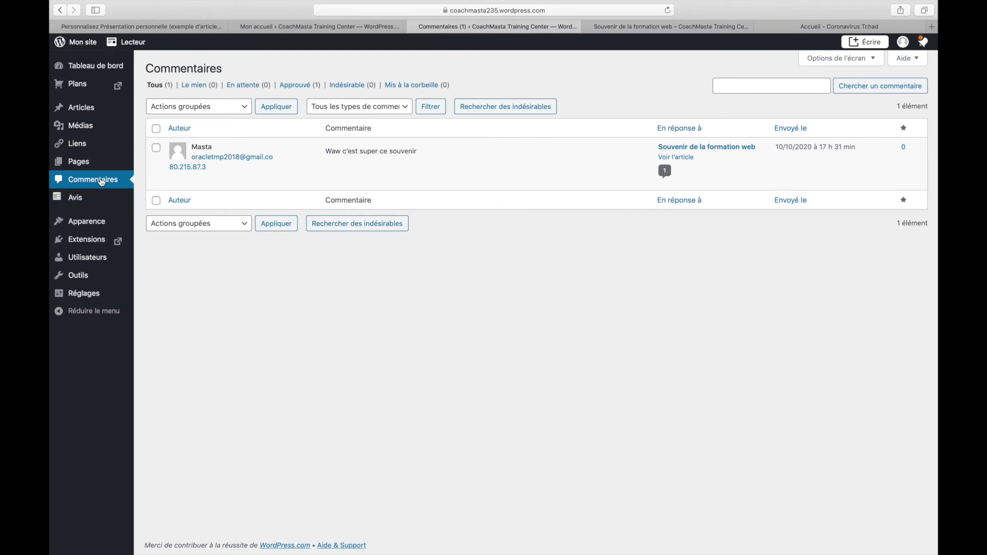
pyautogui.moveTo(246, 187)
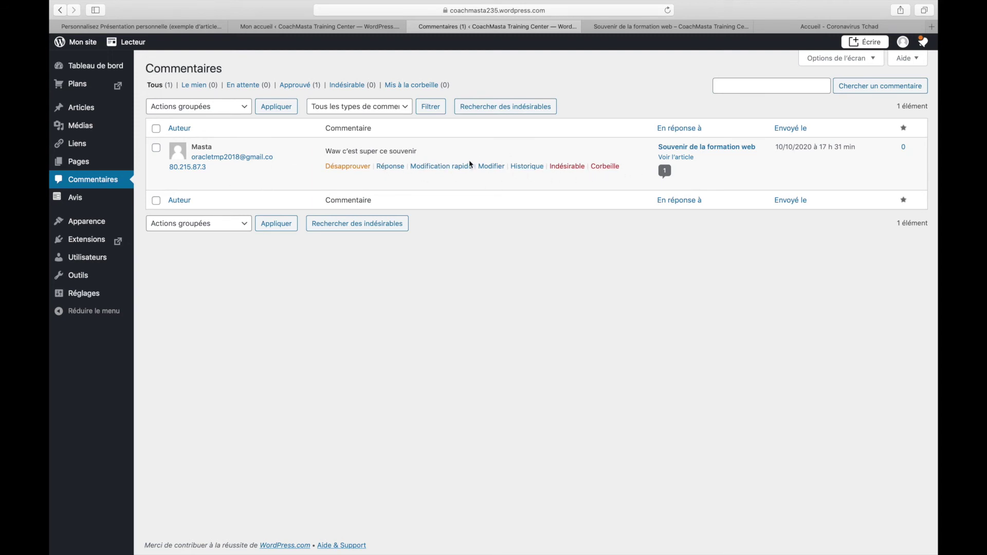
pyautogui.click(388, 167)
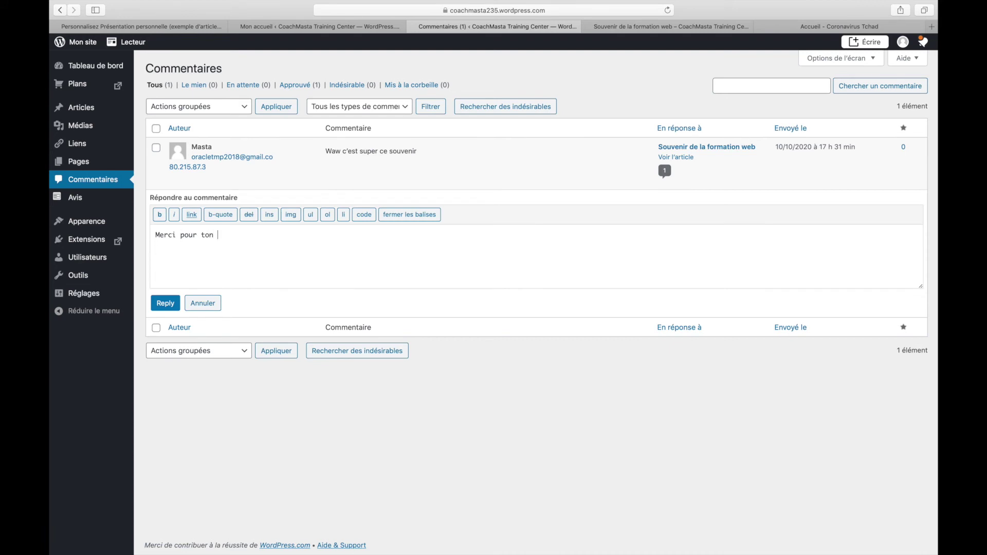
pyautogui.write('Merci pour ton commentire.')
pyautogui.click(163, 304)
# Step: Reload the live article, check the reply under the comment, and look back over the article from its header
pyautogui.click(628, 27)
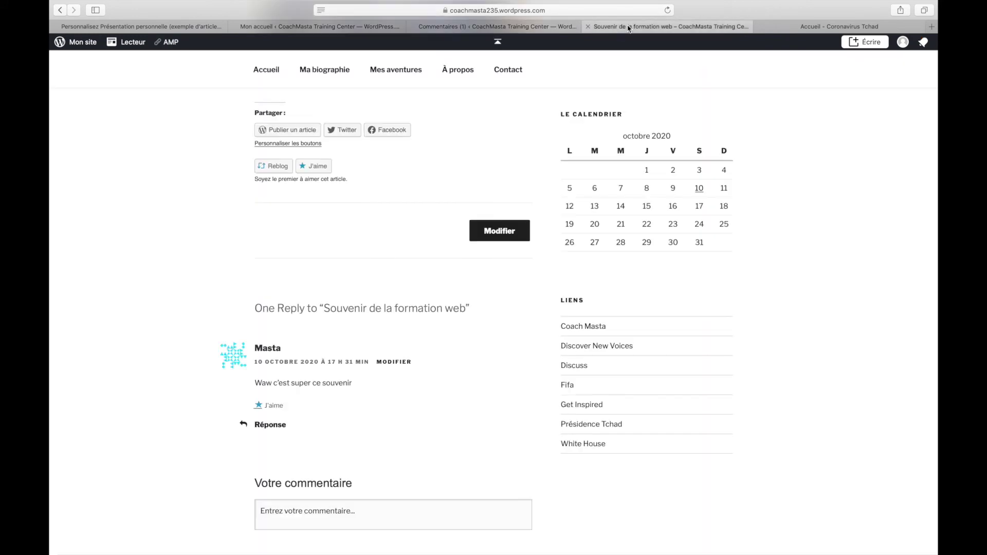
pyautogui.click(667, 10)
pyautogui.scroll(-10, 716, 293)
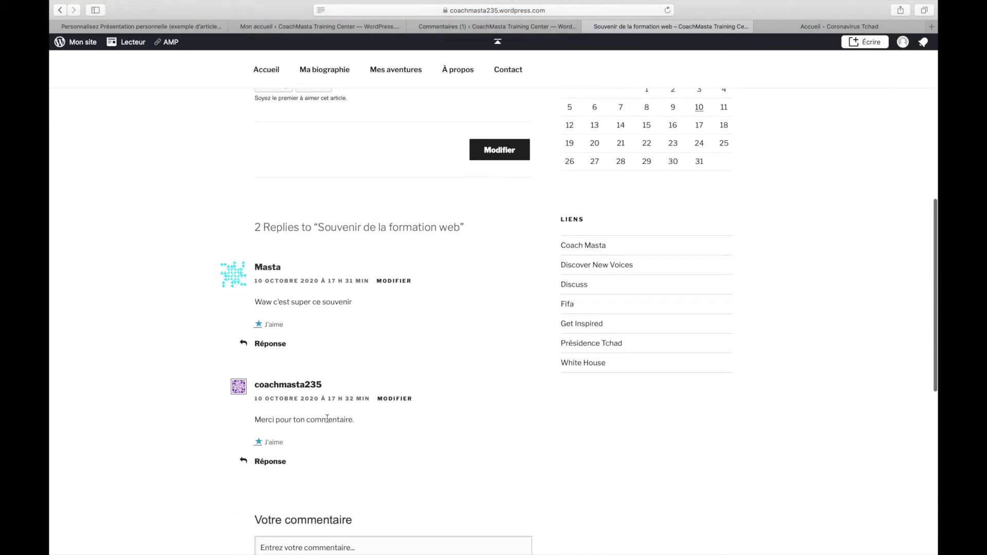
pyautogui.scroll(-2, 327, 419)
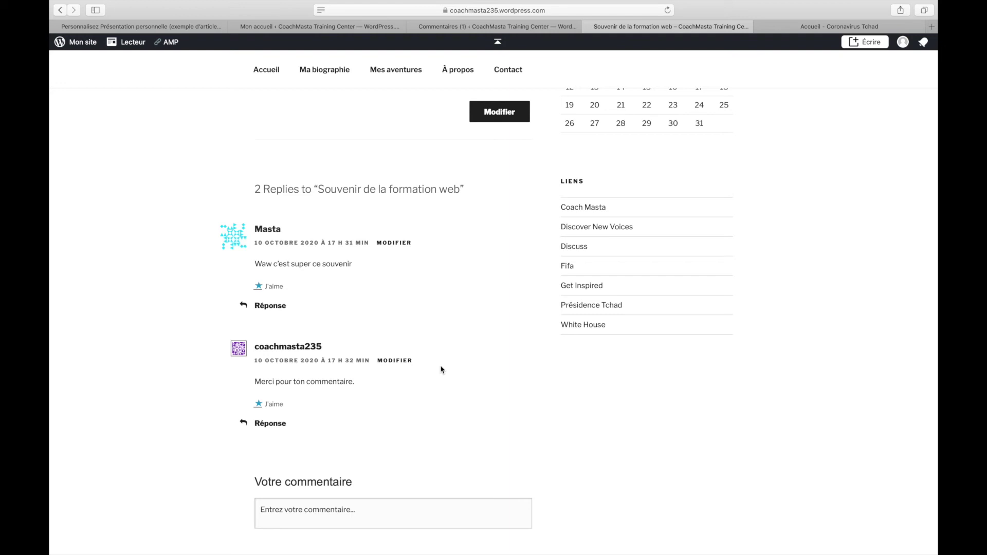
pyautogui.scroll(10, 440, 369)
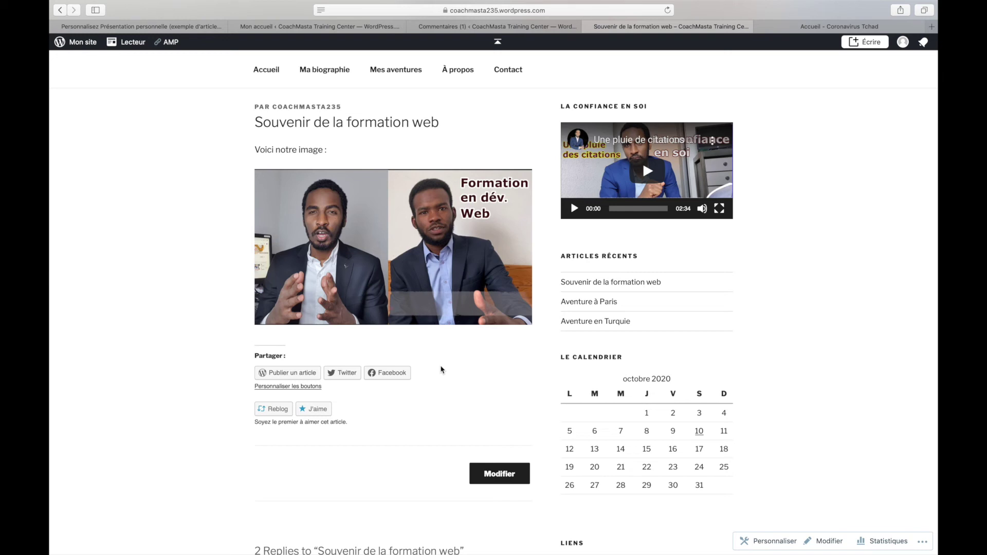
pyautogui.scroll(5, 531, 194)
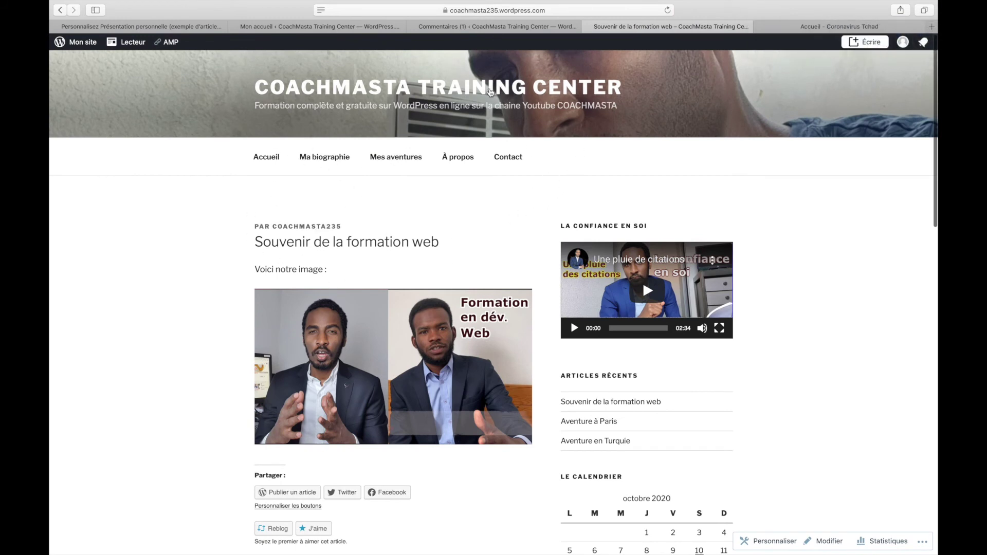
# Step: Open the site's "Accueil" page and look over its welcome banner, recent articles and subscription section
pyautogui.click(267, 156)
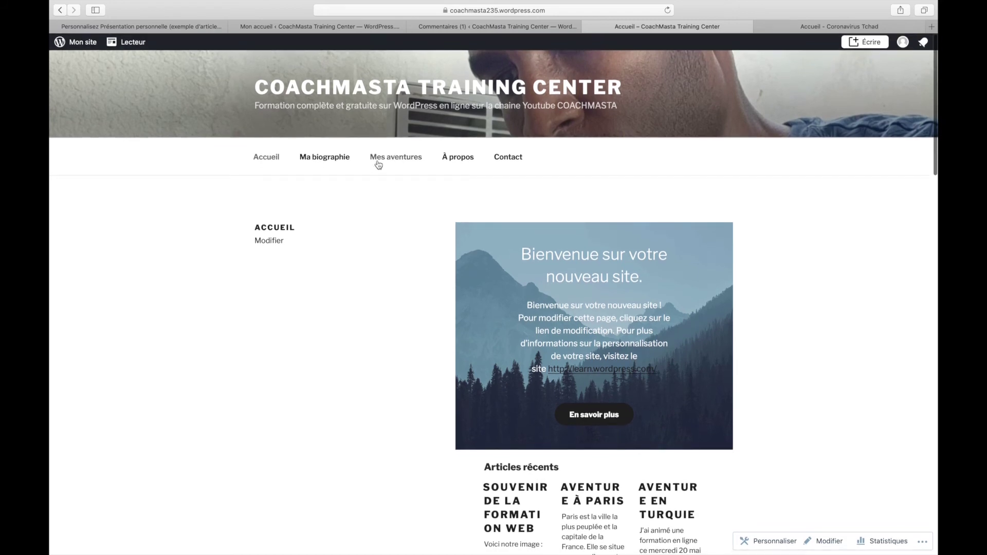
pyautogui.scroll(-10, 374, 242)
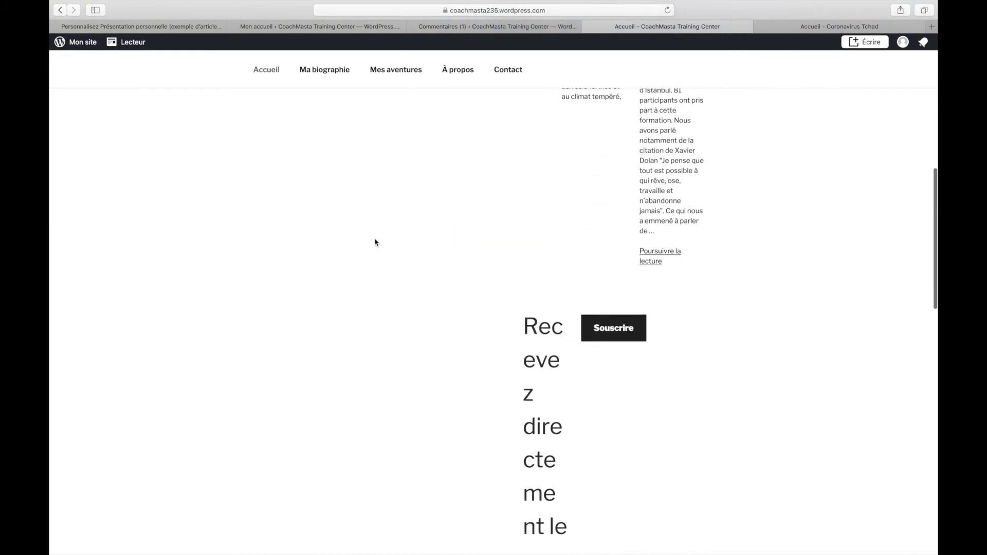
pyautogui.scroll(9, 374, 242)
# Step: Review the "Mes aventures" page again, including the footer videos, the articles and the sidebar widgets
pyautogui.click(385, 162)
pyautogui.scroll(-15, 418, 348)
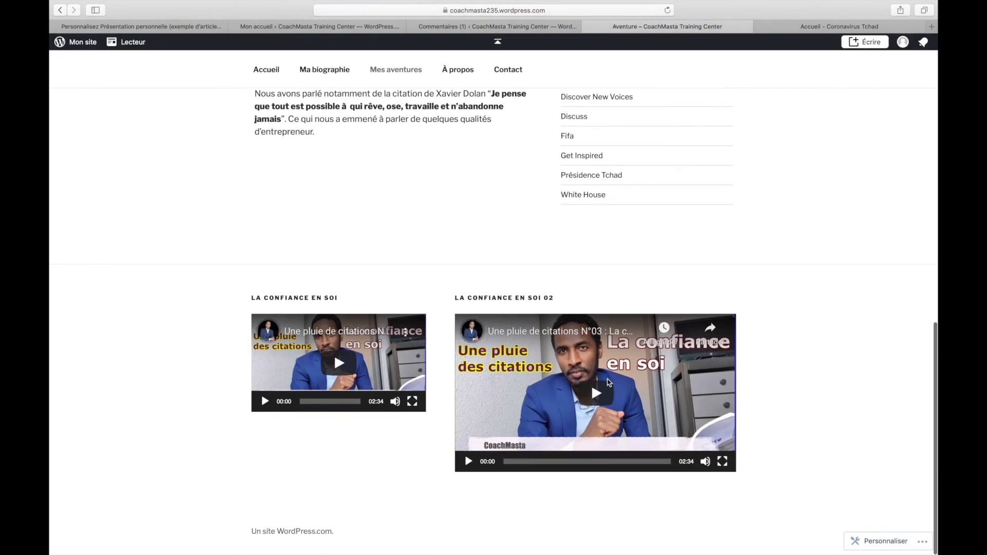
pyautogui.scroll(15, 497, 388)
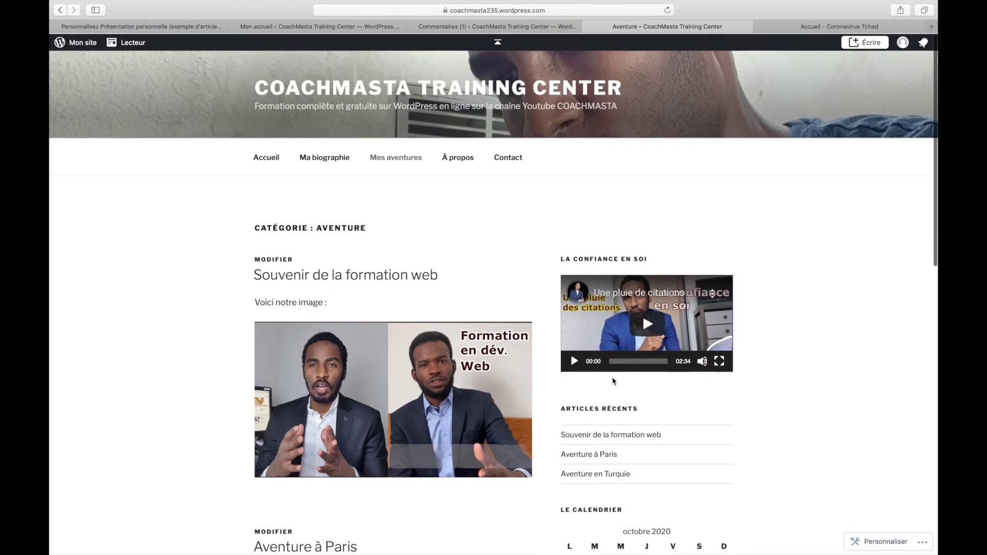
pyautogui.scroll(-5, 645, 339)
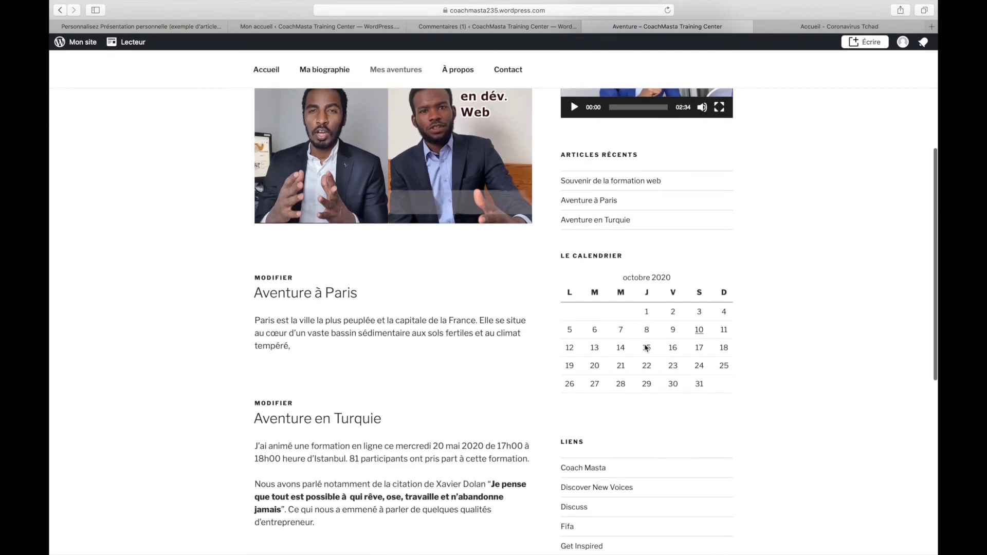
pyautogui.scroll(-4, 621, 262)
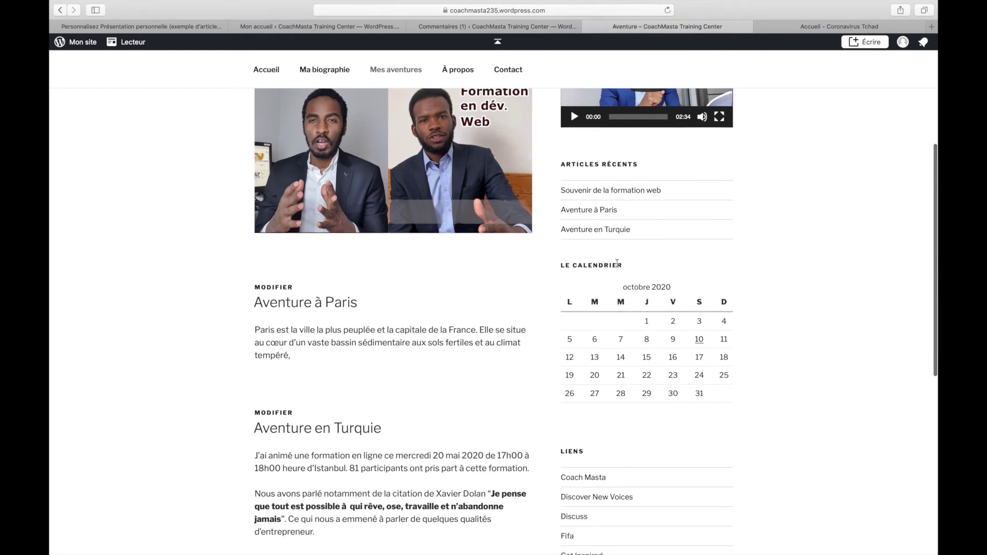
pyautogui.scroll(10, 618, 266)
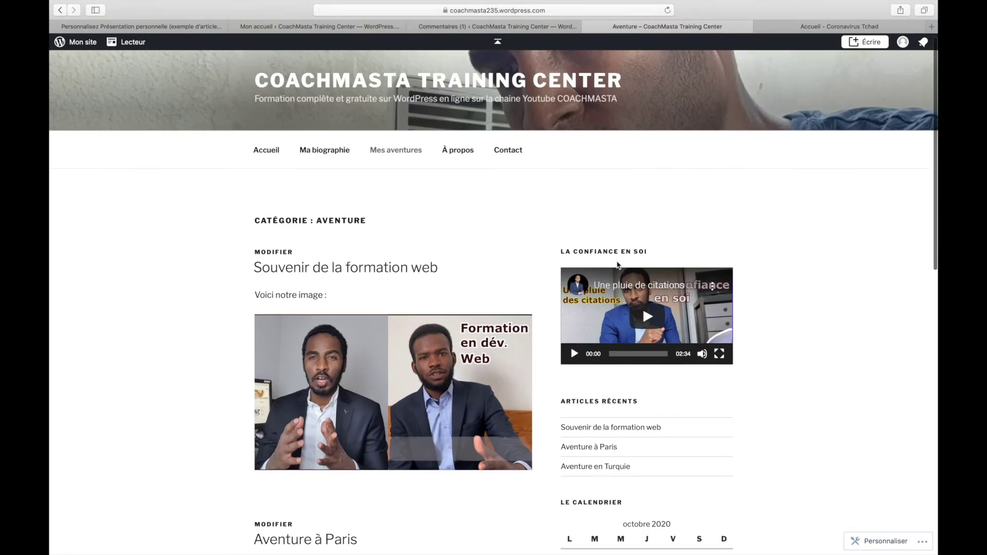
pyautogui.scroll(-9, 613, 439)
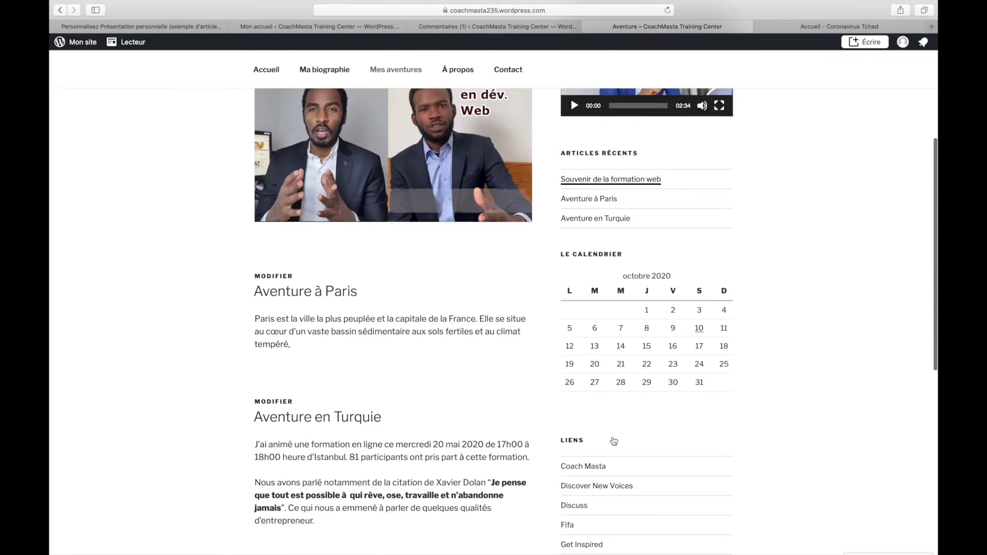
# Step: Return to the site's comments list and look over the administration menu, including Apparence, Utilisateurs and Réglages
pyautogui.click(278, 33)
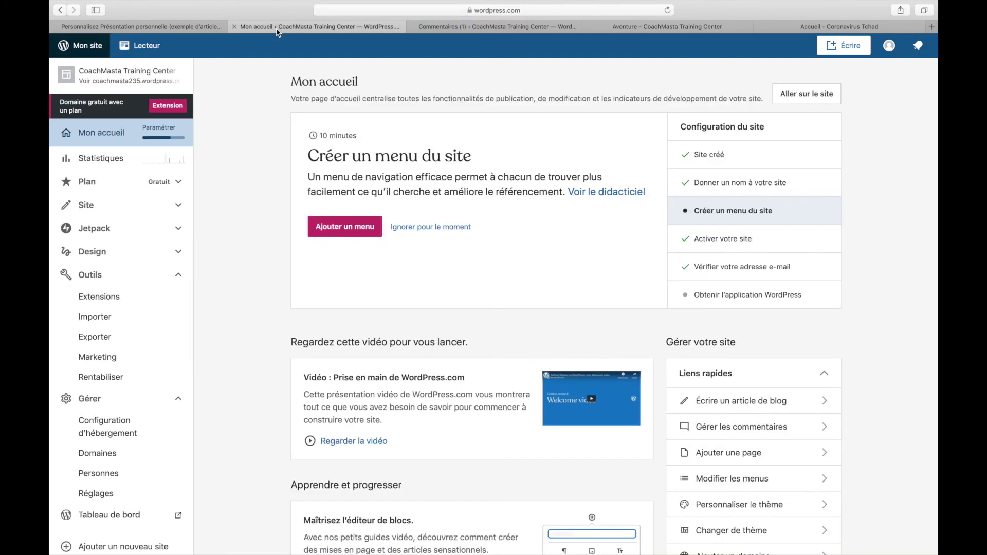
pyautogui.click(485, 34)
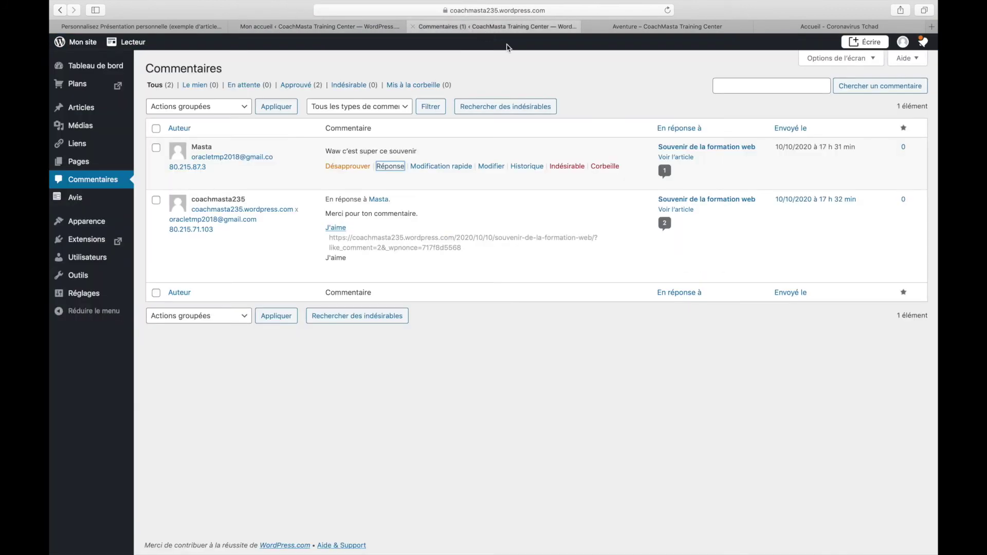
pyautogui.moveTo(90, 227)
pyautogui.moveTo(79, 260)
pyautogui.moveTo(84, 299)
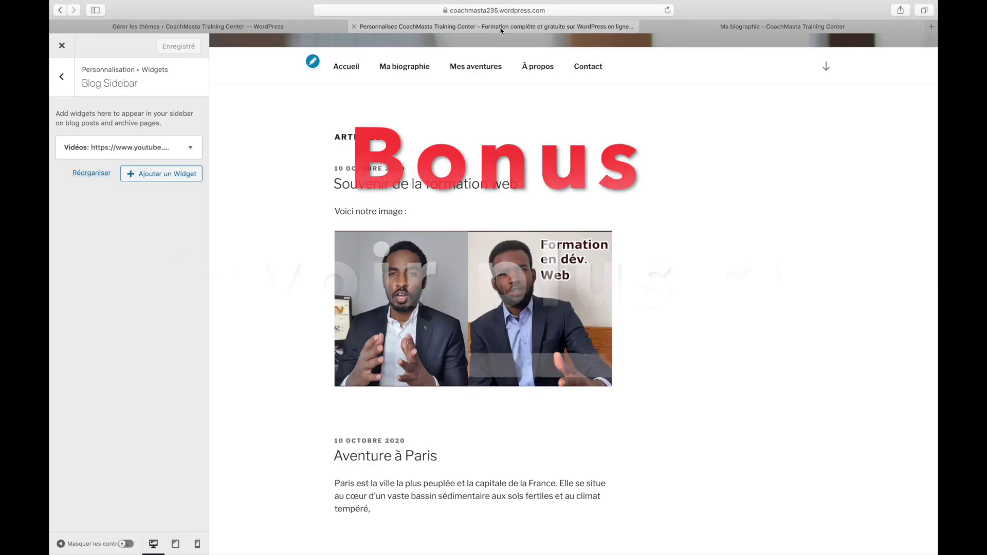
# Step: Leave the Blog Sidebar widgets in the customizer and look at the homepage display settings
pyautogui.click(61, 77)
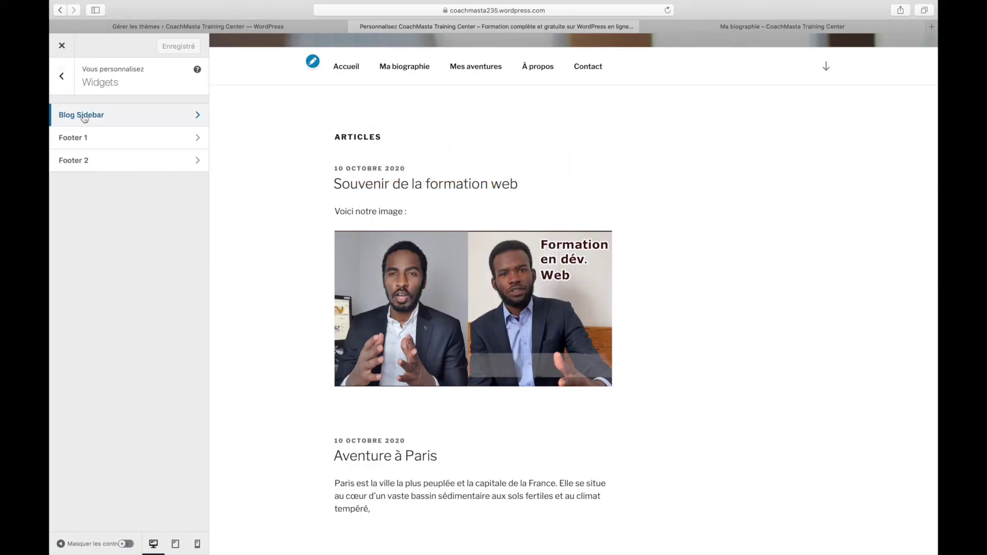
pyautogui.click(61, 77)
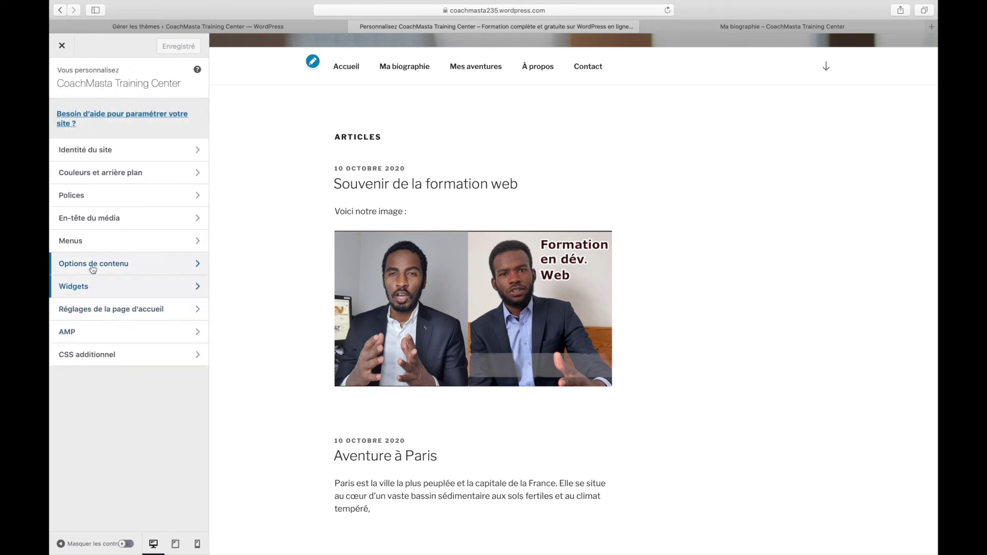
pyautogui.click(105, 314)
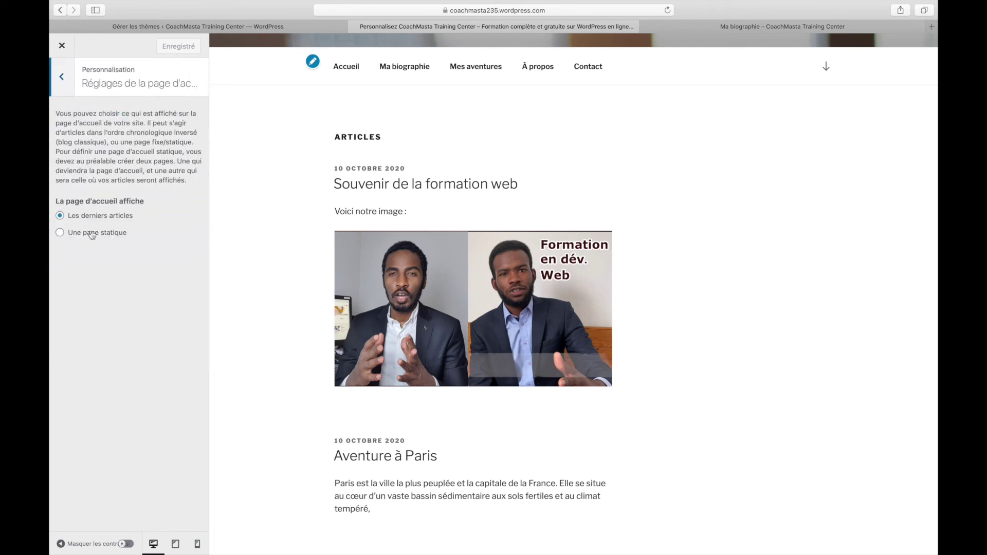
pyautogui.click(71, 93)
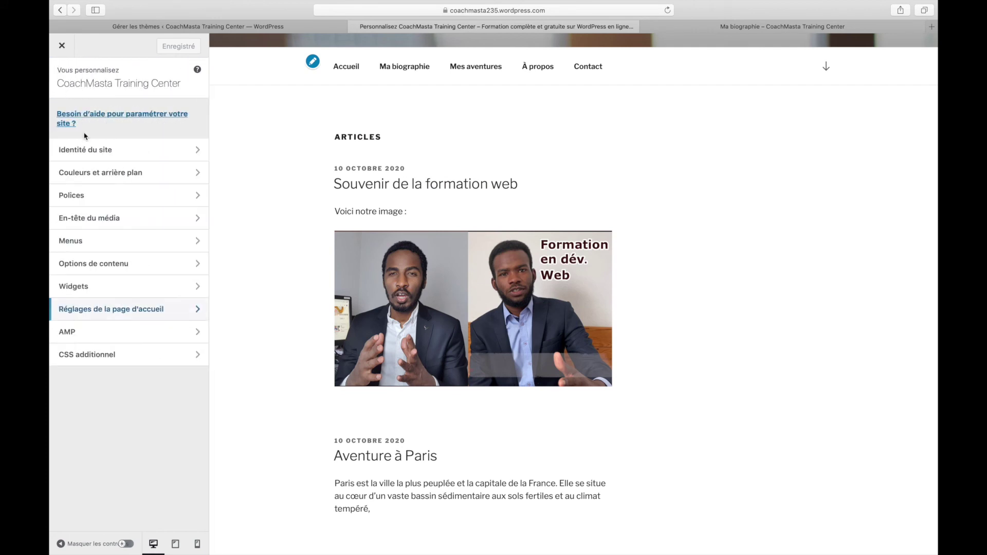
# Step: Set the AMP composition's colour scheme to "Sombre" and return to the customizer's main list
pyautogui.click(115, 332)
pyautogui.click(107, 153)
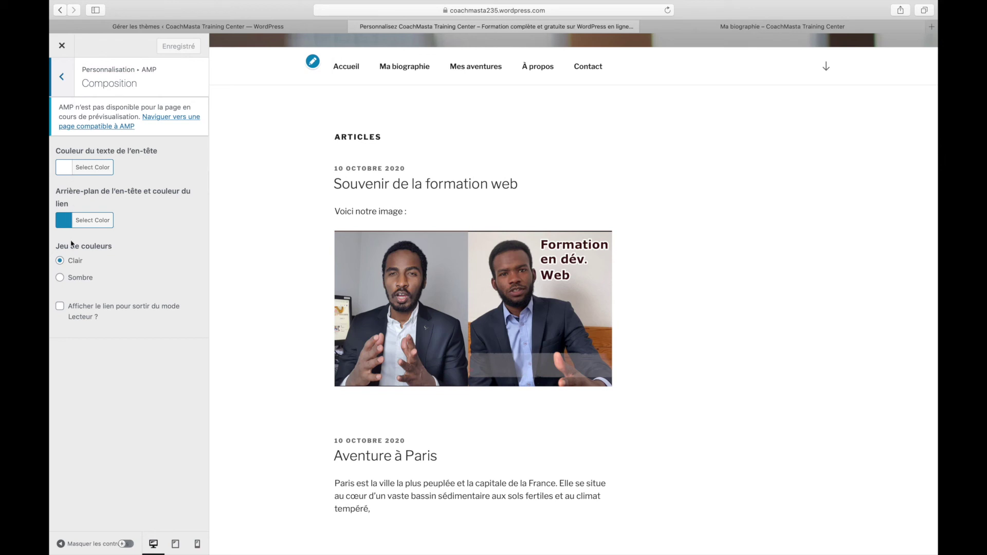
pyautogui.click(77, 280)
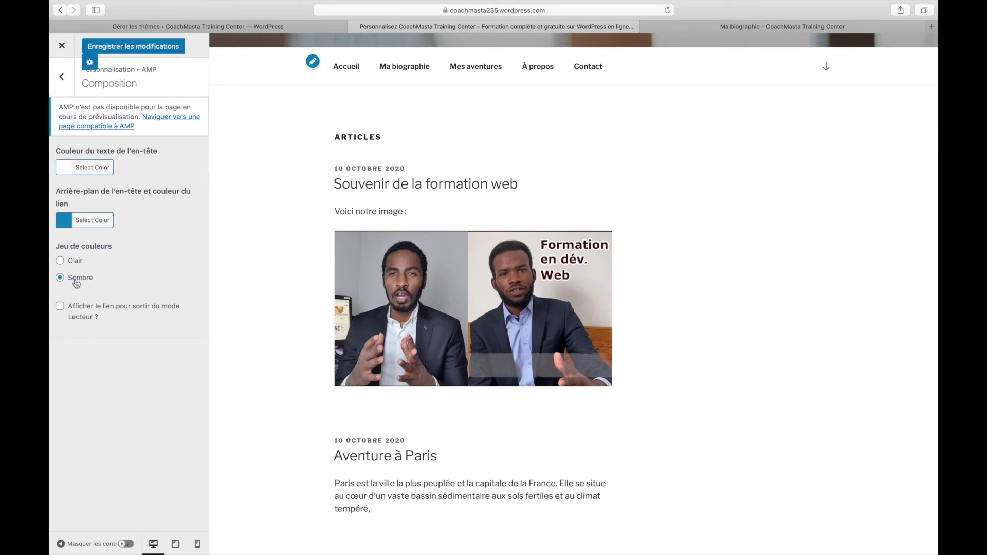
pyautogui.click(62, 77)
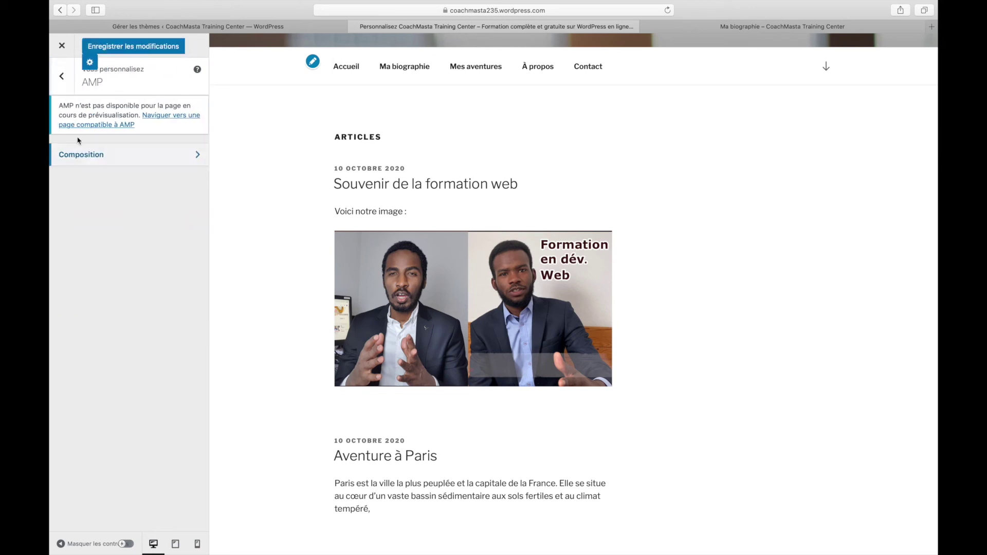
pyautogui.click(62, 77)
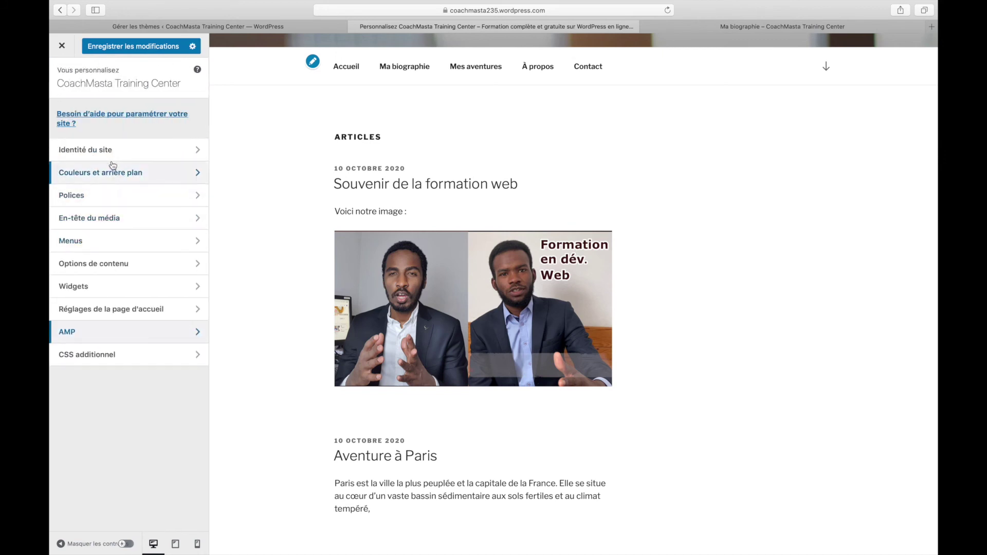
# Step: Open the content options and examine "Souvenir de la formation web" in the preview, from its date and author to the comment area
pyautogui.click(121, 268)
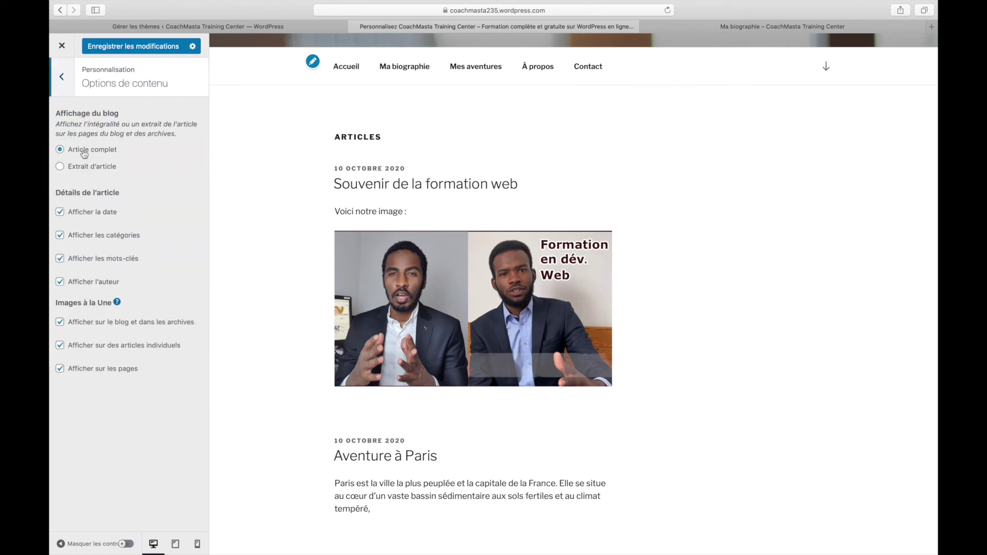
pyautogui.click(411, 186)
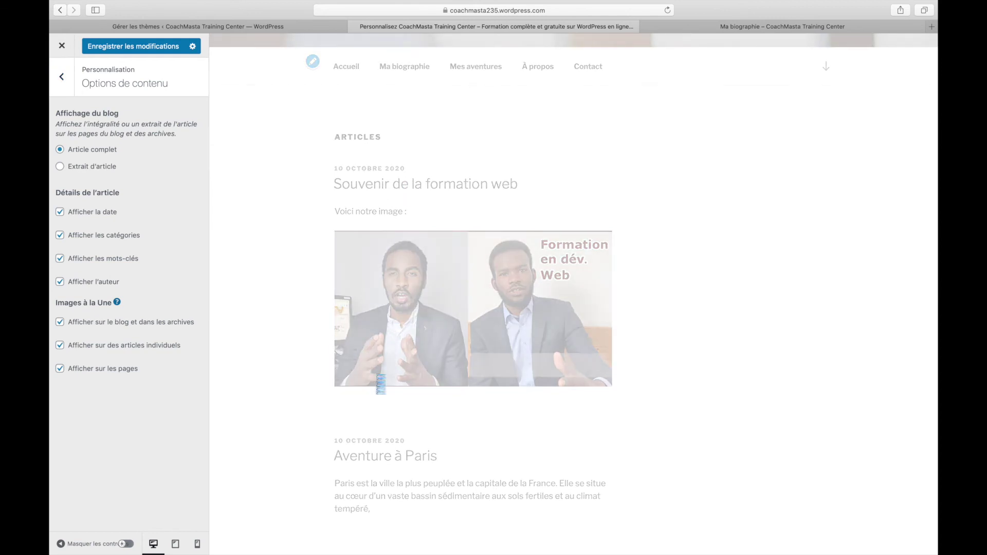
pyautogui.scroll(-5, 379, 375)
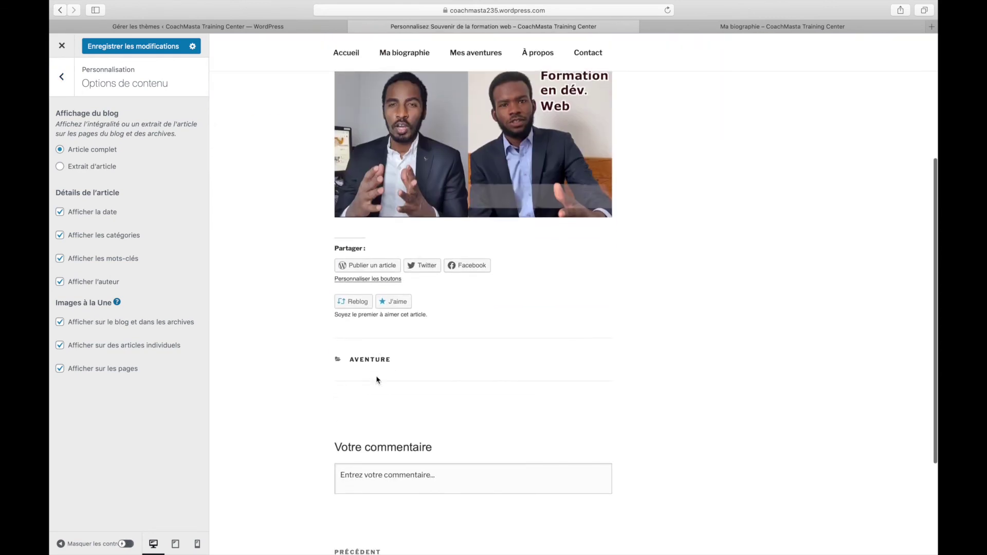
pyautogui.scroll(3, 315, 307)
pyautogui.scroll(-4, 315, 307)
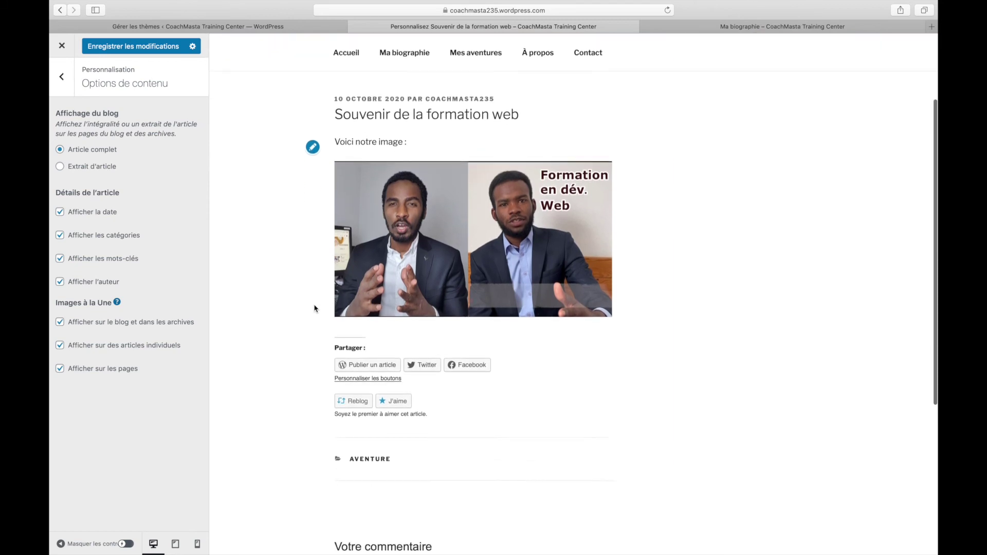
pyautogui.scroll(-3, 316, 308)
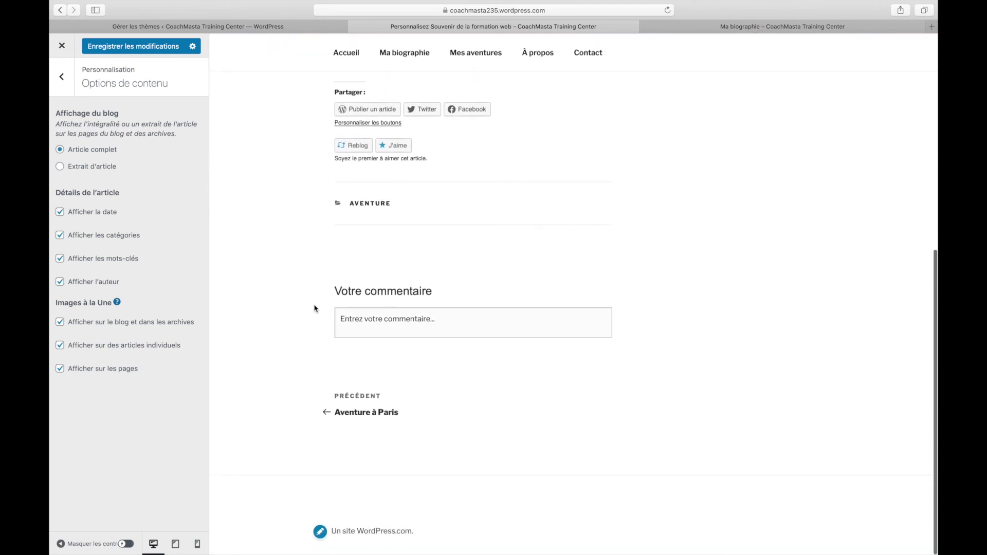
pyautogui.scroll(3, 315, 308)
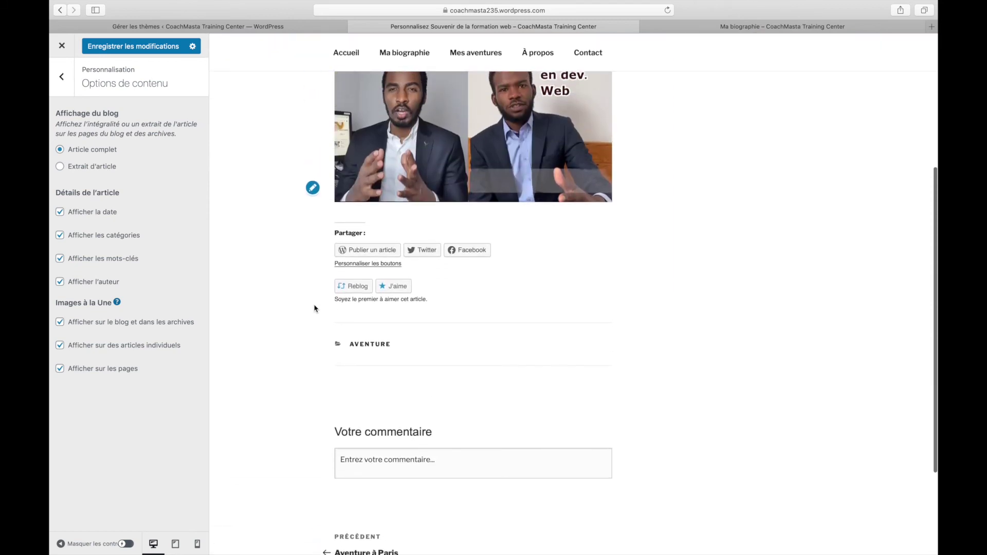
pyautogui.scroll(5, 266, 308)
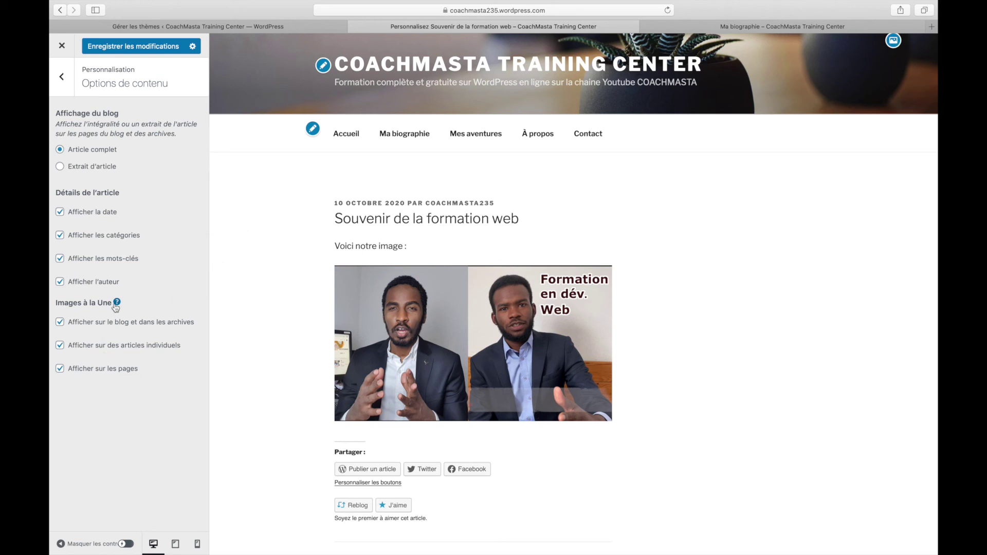
# Step: Turn off the display of the date in the article details and save the customizer changes
pyautogui.click(60, 215)
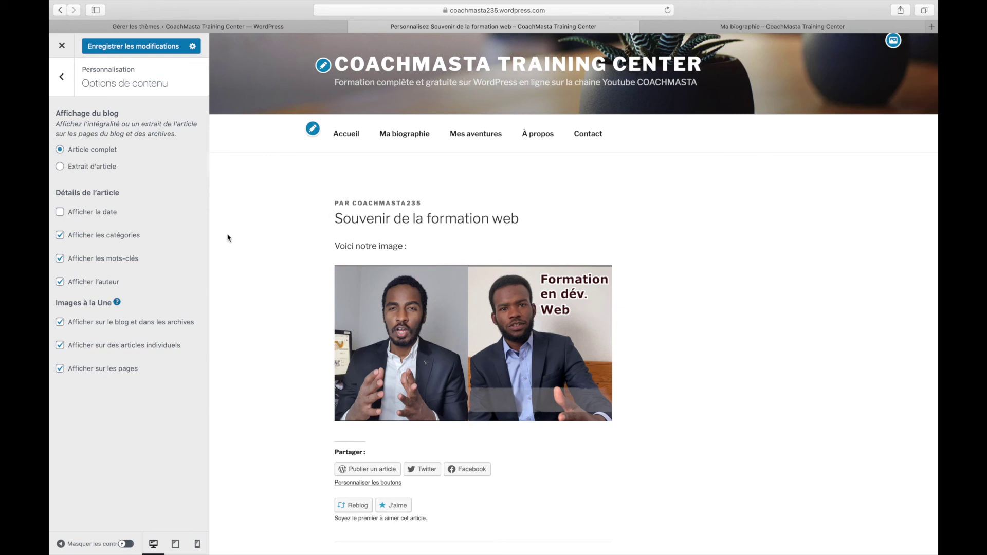
pyautogui.click(60, 211)
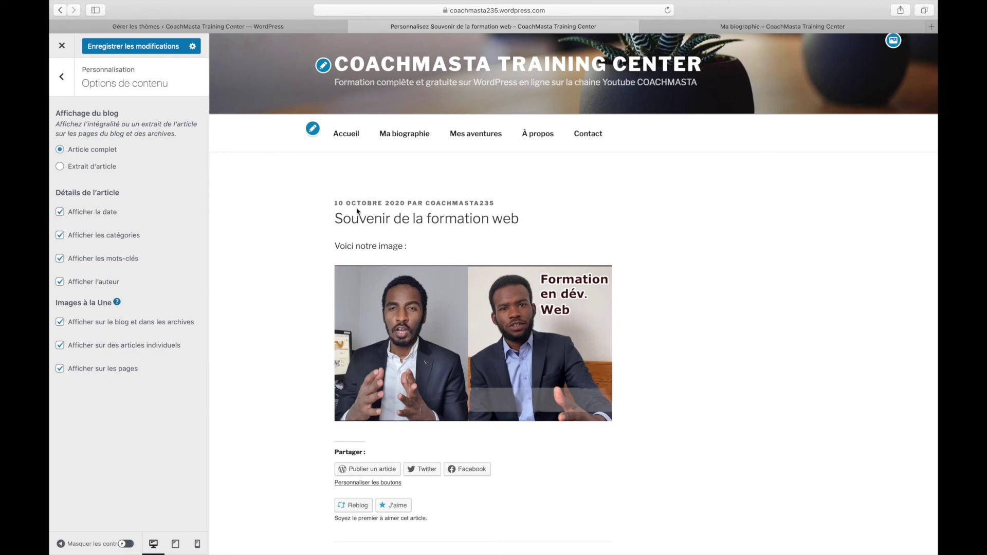
pyautogui.click(87, 215)
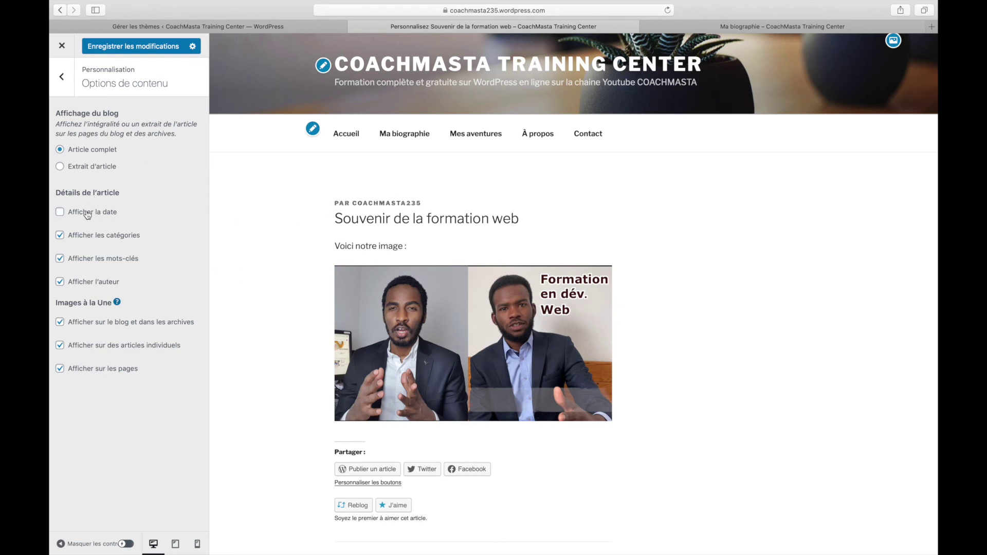
pyautogui.click(132, 47)
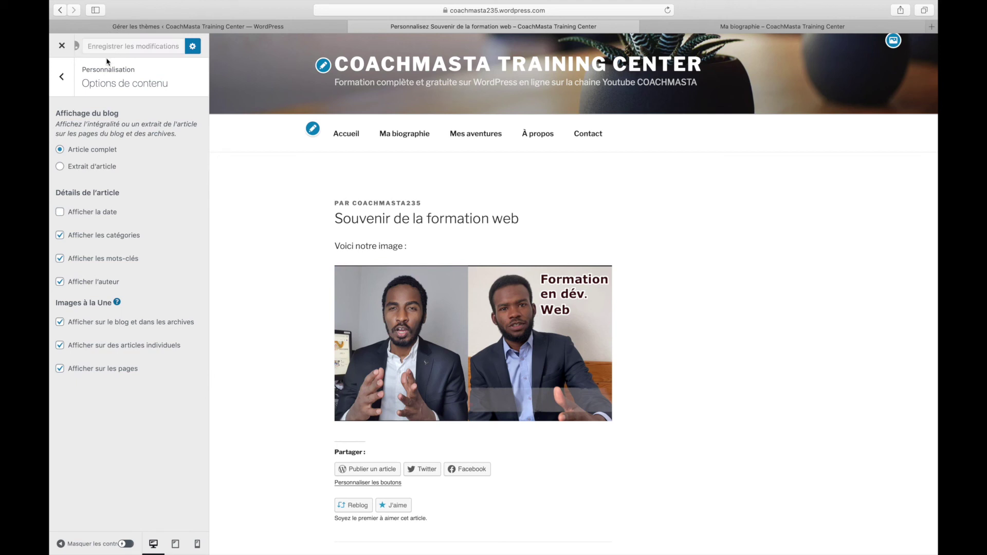
pyautogui.click(62, 78)
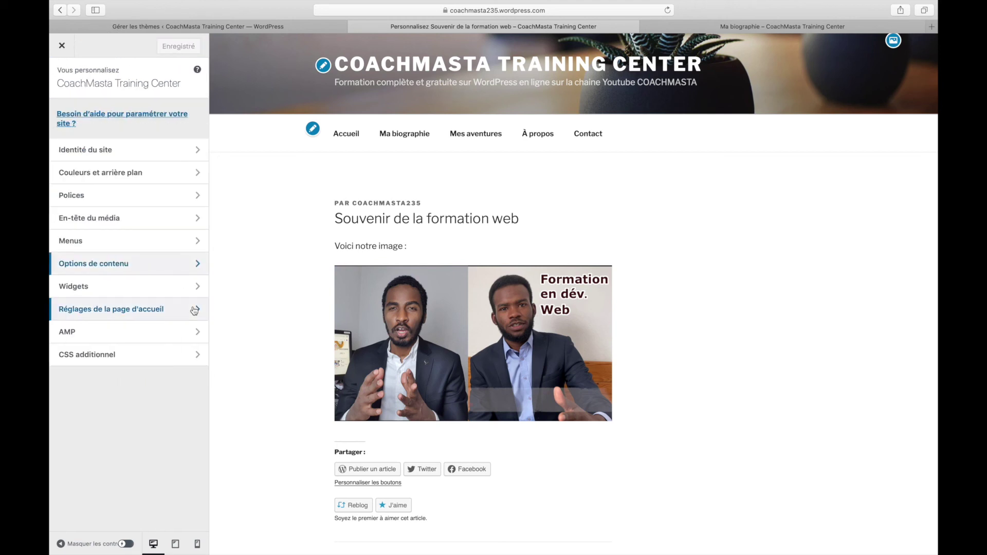
# Step: Replace the header image with the media library photo of the man reading a book, cropped to its upper part
pyautogui.click(103, 225)
pyautogui.scroll(-15, 131, 304)
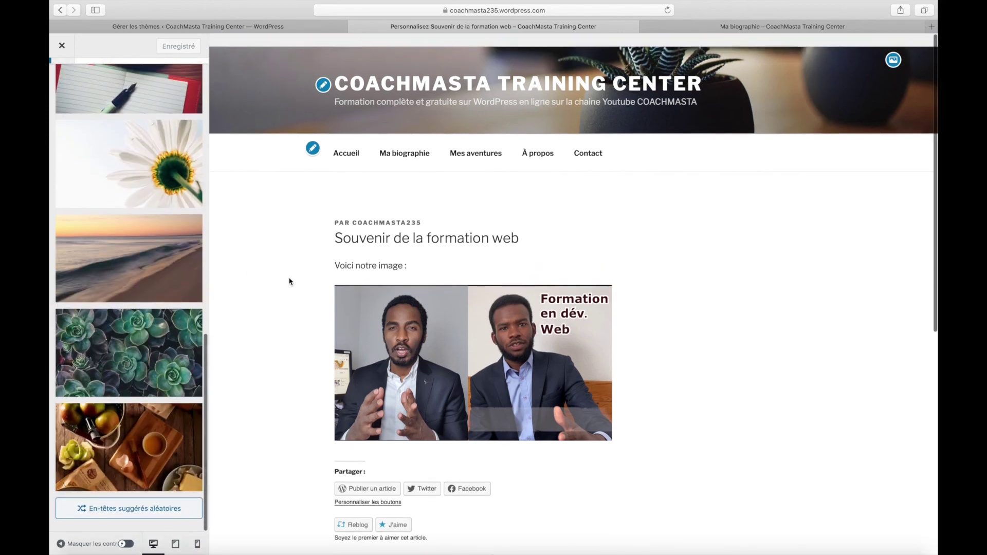
pyautogui.click(893, 48)
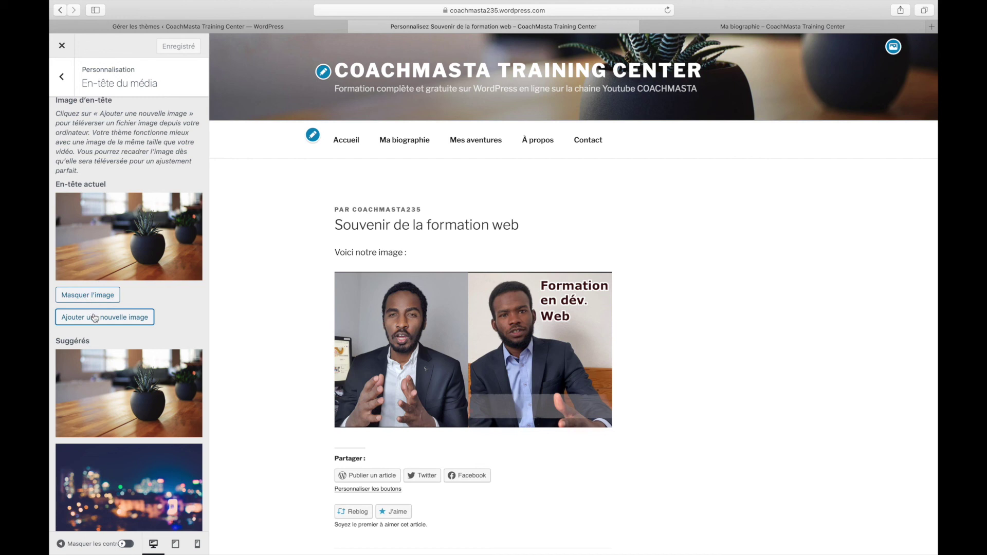
pyautogui.click(124, 322)
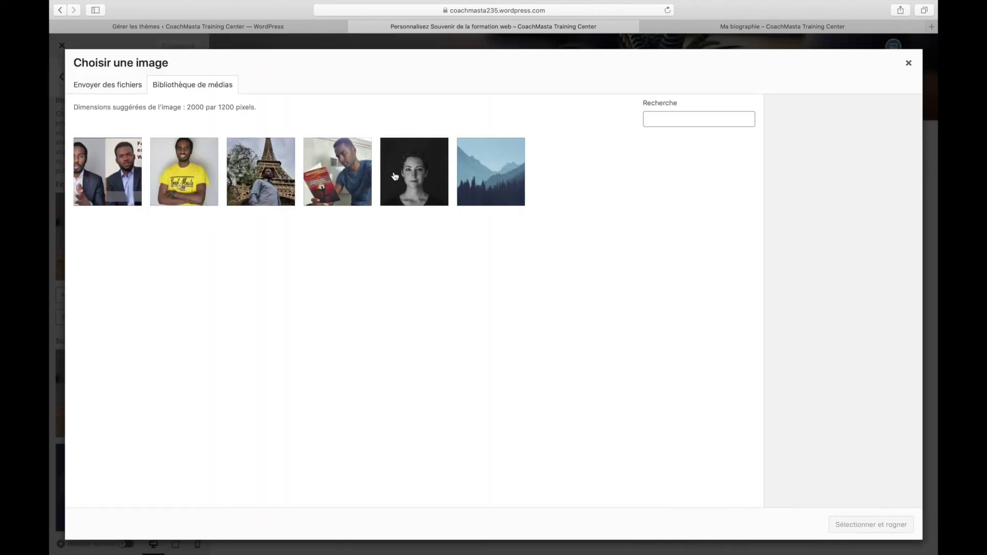
pyautogui.click(370, 176)
pyautogui.click(863, 524)
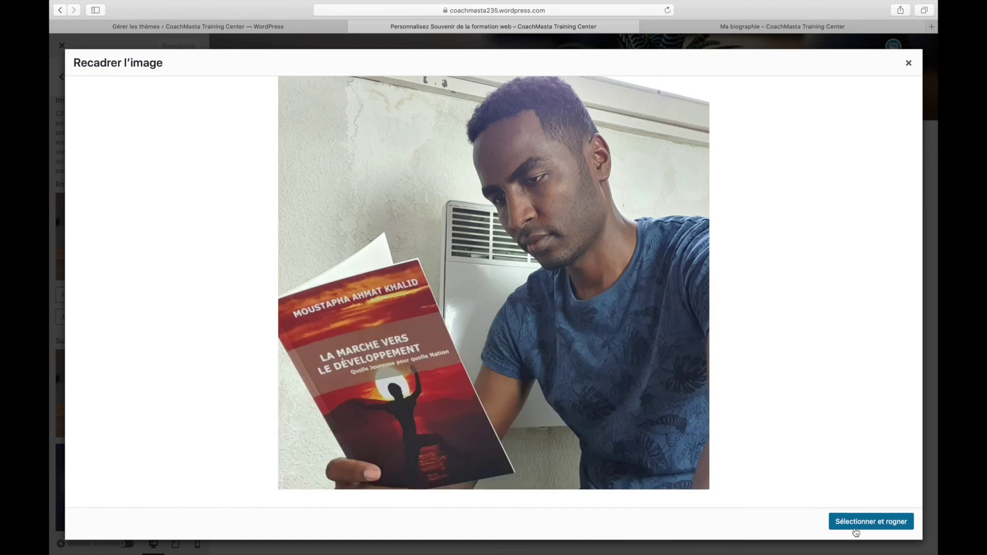
pyautogui.moveTo(599, 270); pyautogui.dragTo(599, 270)
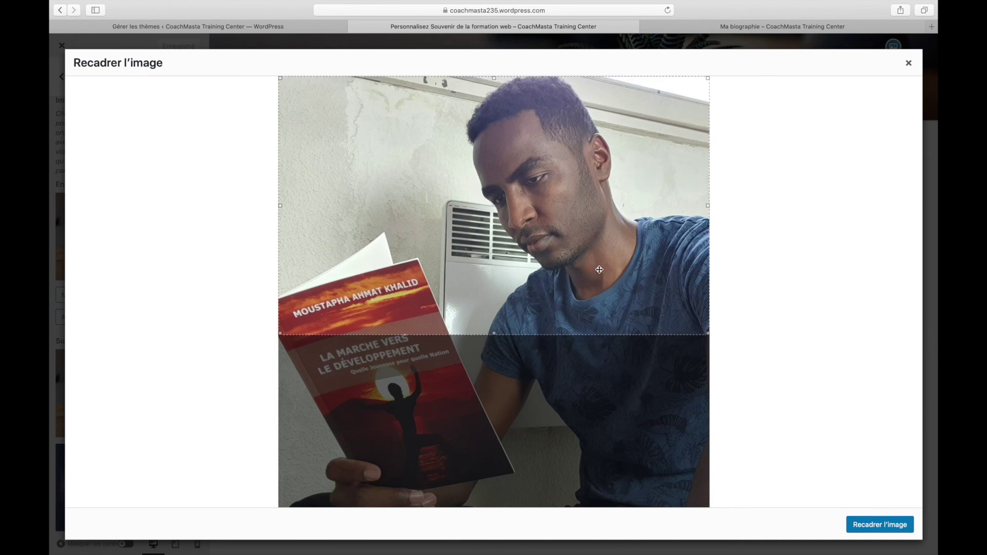
pyautogui.click(856, 528)
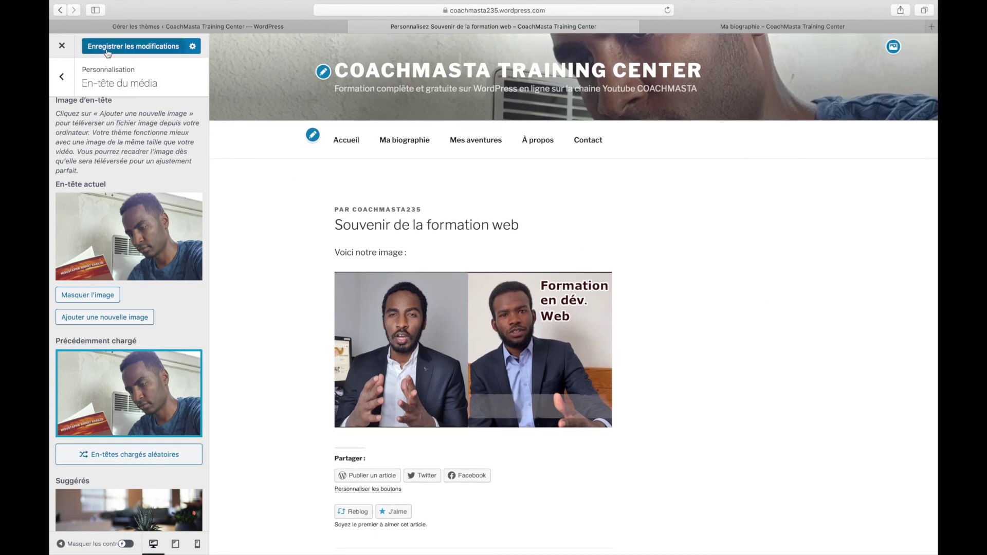
# Step: Switch to the live site and open its "Accueil" page in the page editor
pyautogui.click(744, 28)
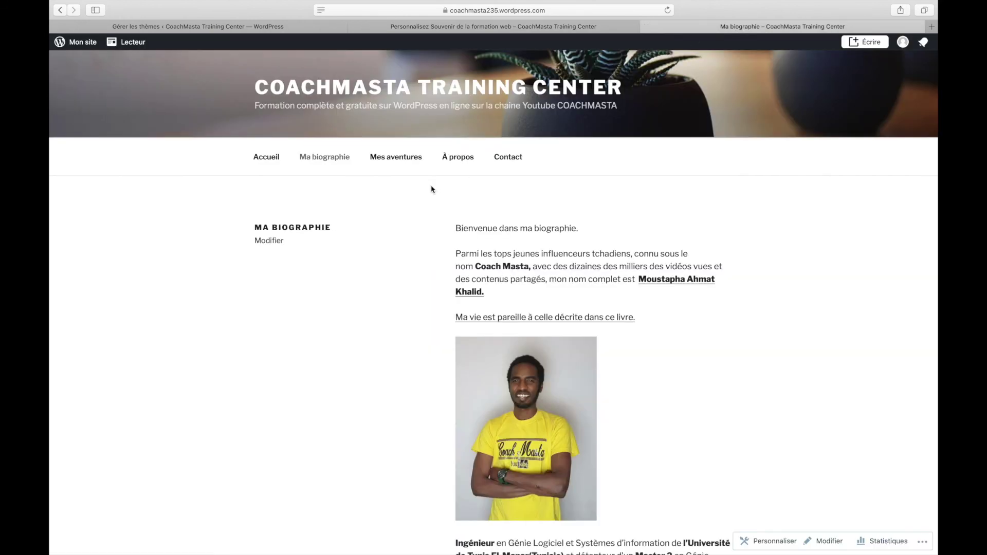
pyautogui.click(268, 160)
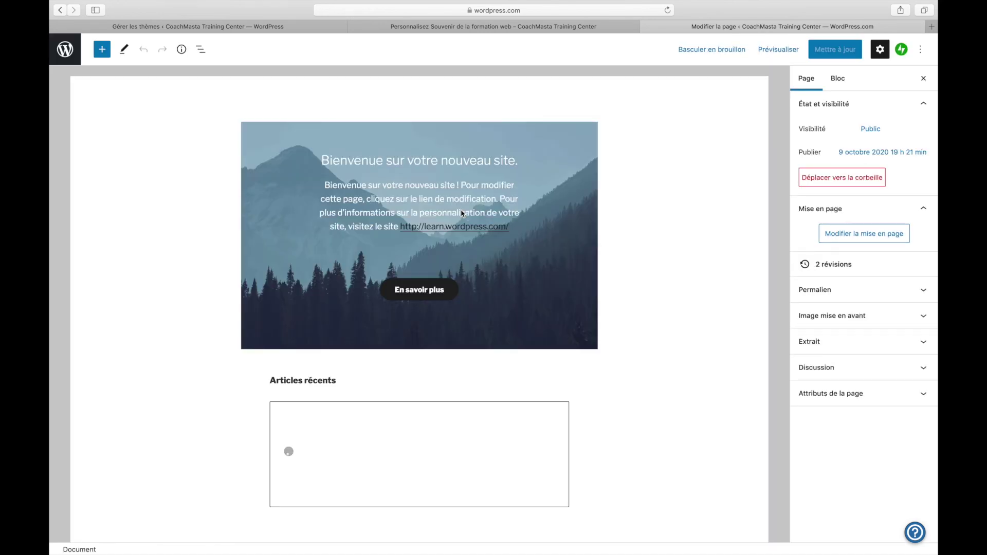
# Step: Open the coronavirus-tchad.com website in a new browser tab and look over its homepage as an example
pyautogui.press('super+t')
pyautogui.write('coravirus')
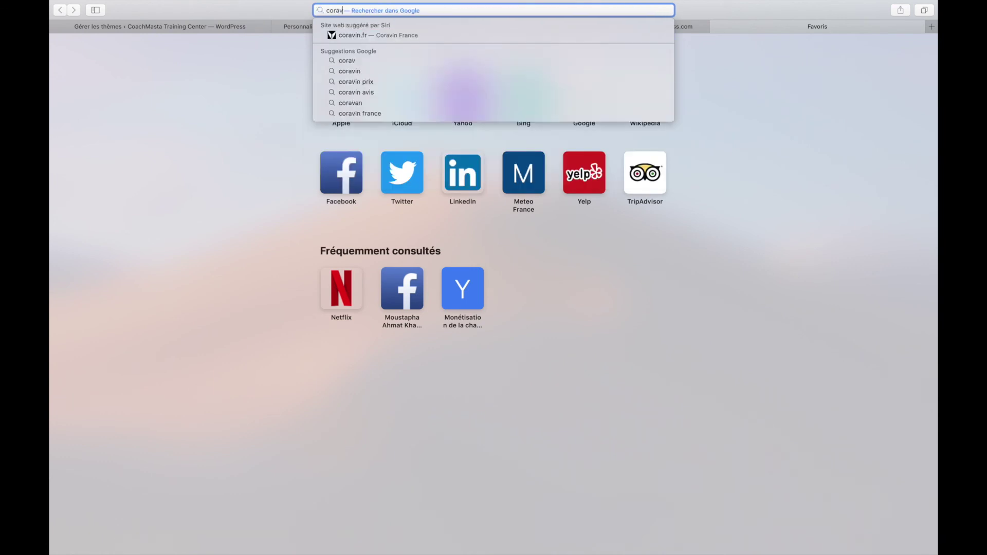
pyautogui.write('d')
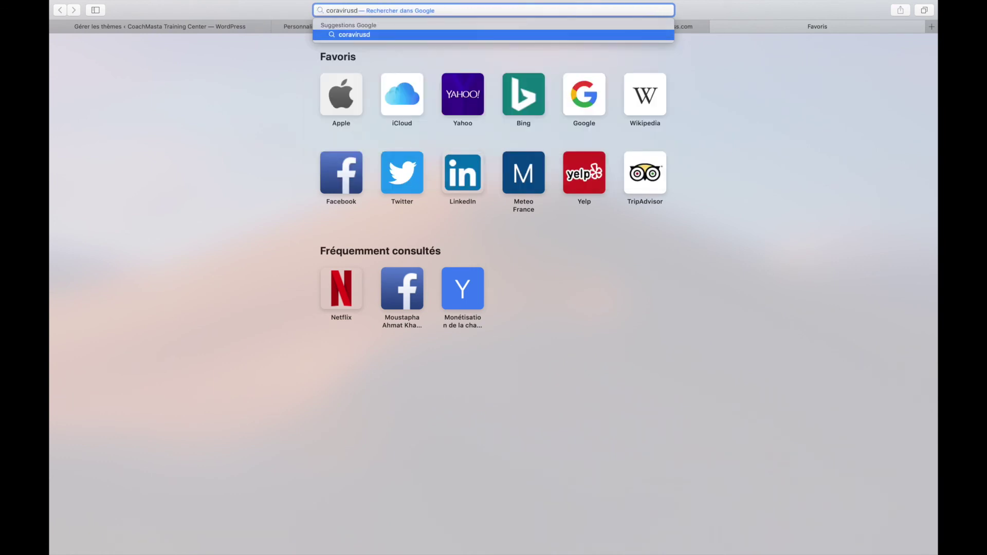
pyautogui.press('BackSpace')
pyautogui.write('-tchad')
pyautogui.click(249, 150)
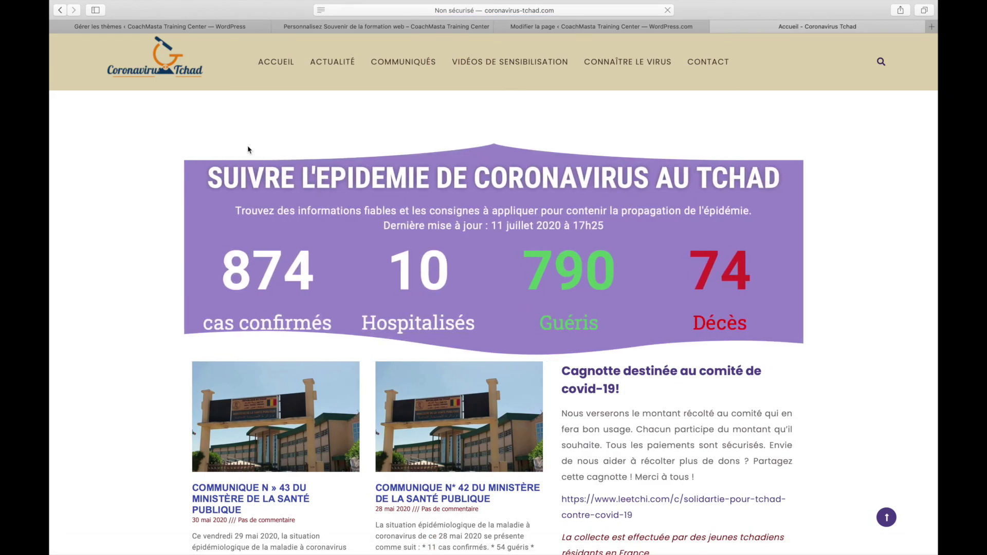
pyautogui.scroll(-15, 482, 306)
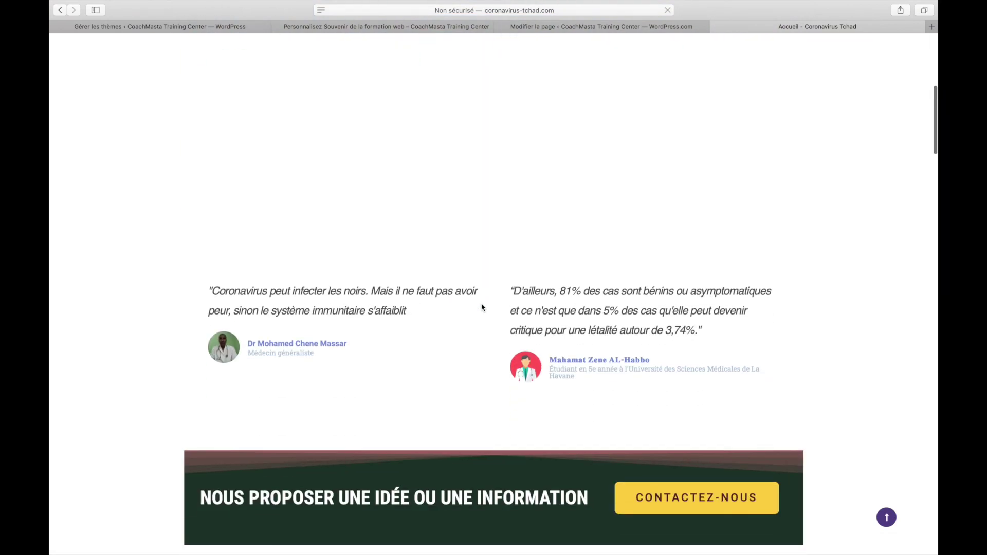
# Step: Examine the example homepage from its testimonials through the "Connaître Le Virus" articles to the "Le saviez-vous ?" posts
pyautogui.scroll(-20, 483, 307)
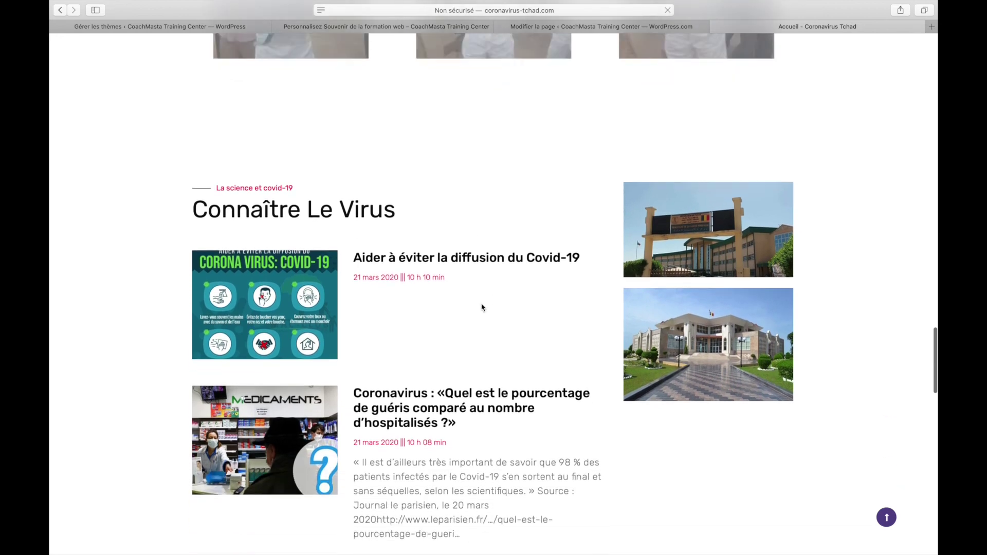
pyautogui.scroll(-15, 483, 307)
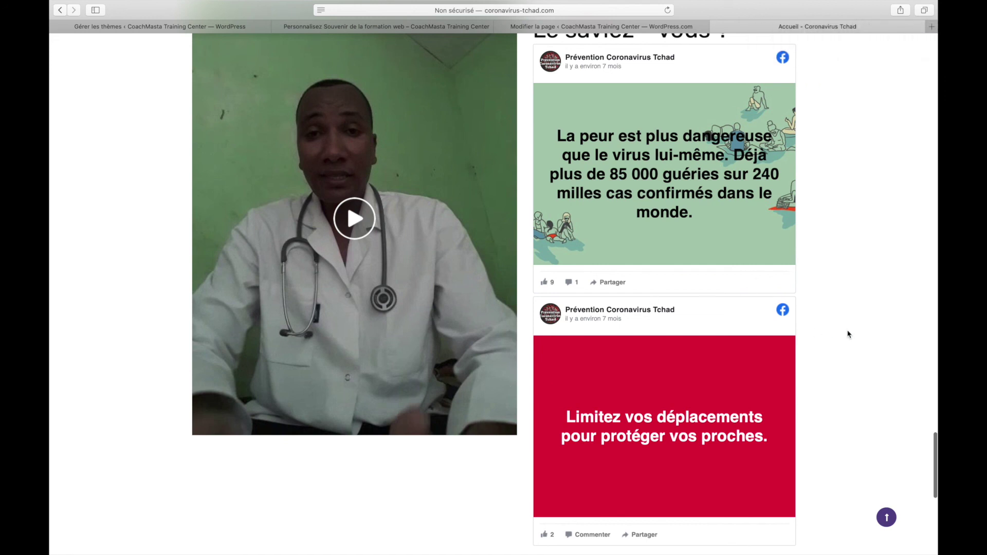
pyautogui.scroll(20, 848, 335)
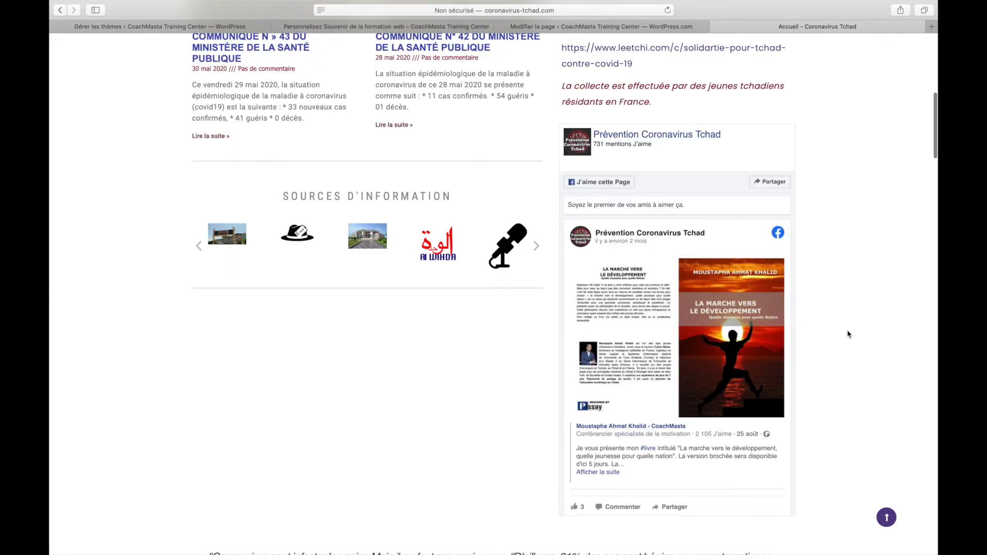
pyautogui.scroll(-18, 848, 334)
pyautogui.scroll(-20, 848, 334)
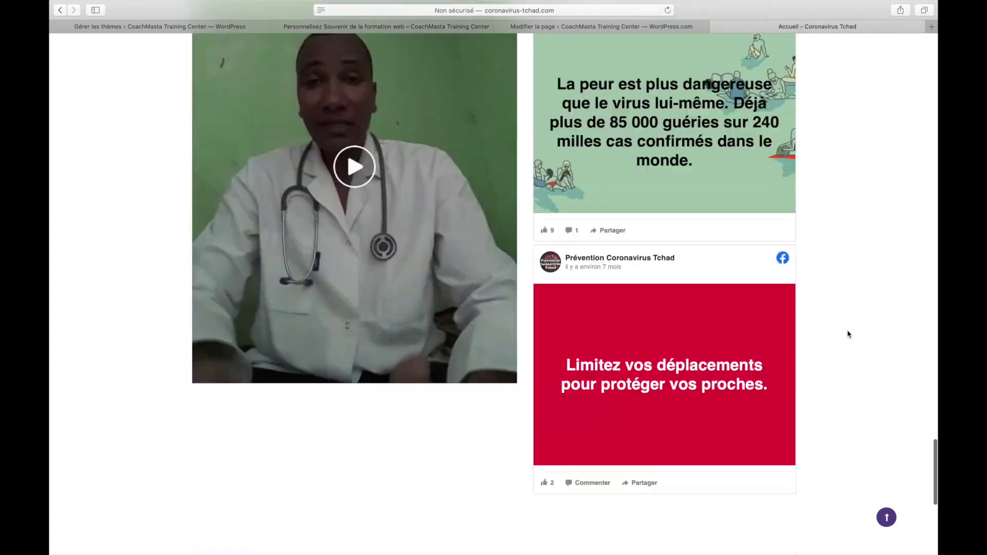
pyautogui.scroll(20, 848, 334)
pyautogui.scroll(20, 848, 335)
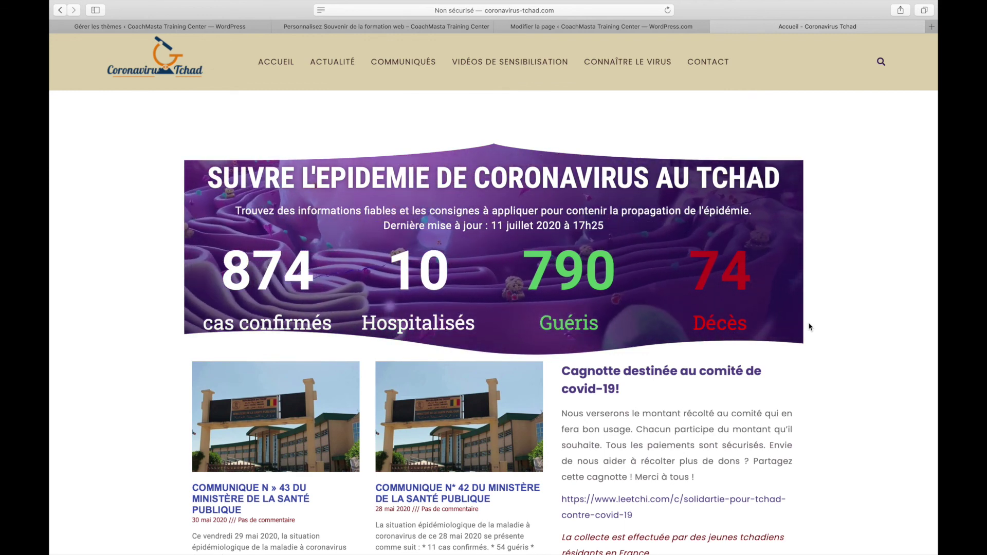
# Step: Review the example homepage's layout section by section, including the communiqués, information sources, Facebook feed, testimonials, videos and contact banner
pyautogui.scroll(-6, 822, 313)
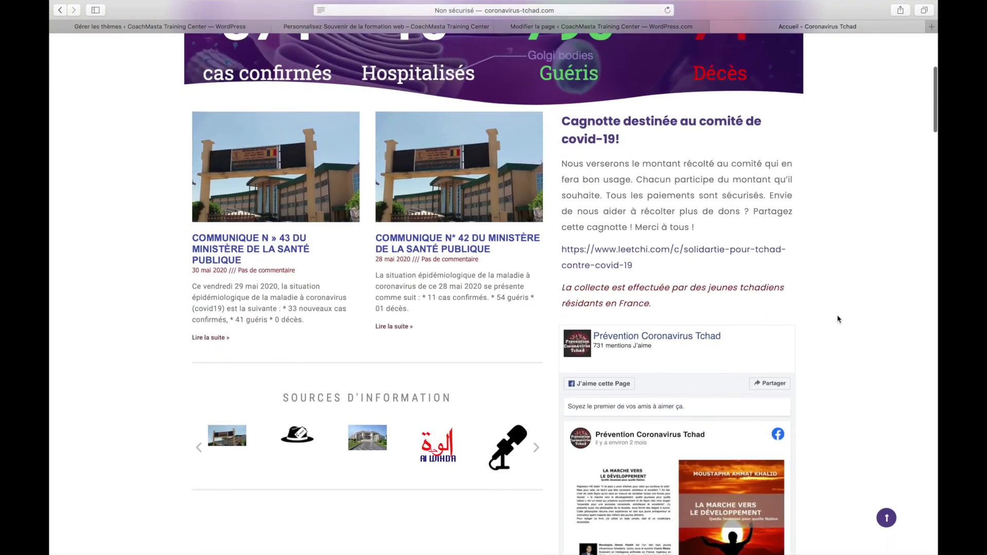
pyautogui.scroll(-3, 838, 319)
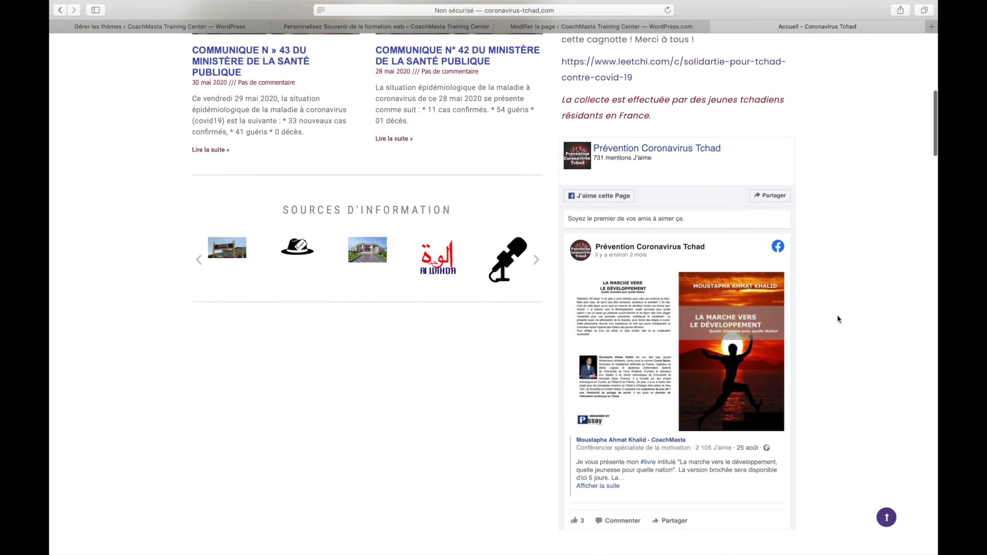
pyautogui.scroll(-10, 838, 319)
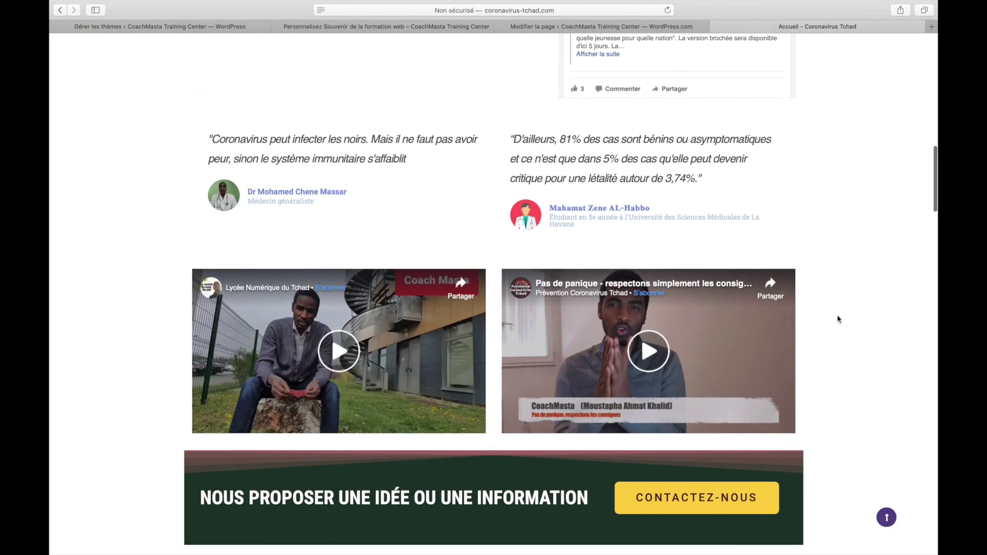
pyautogui.scroll(7, 838, 320)
pyautogui.scroll(-15, 838, 319)
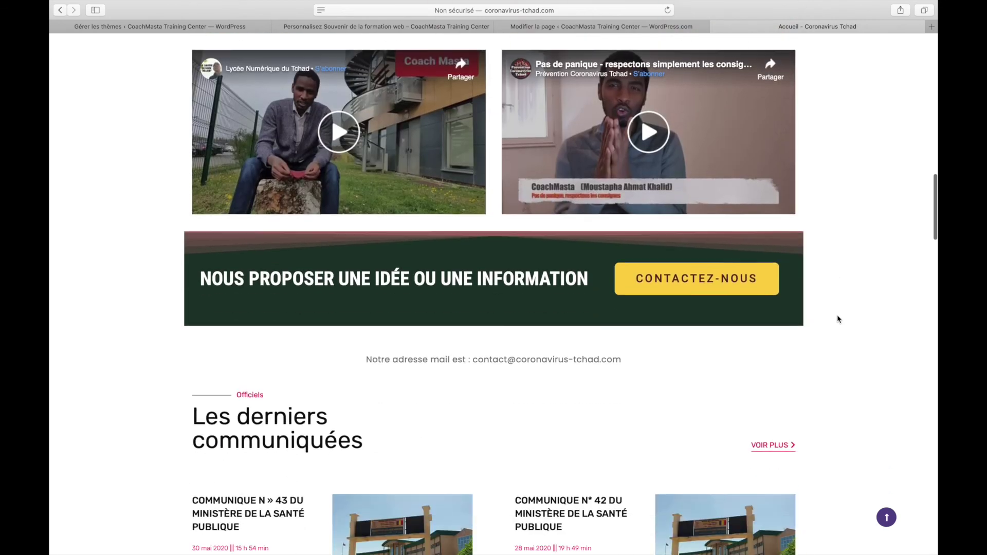
pyautogui.scroll(12, 838, 320)
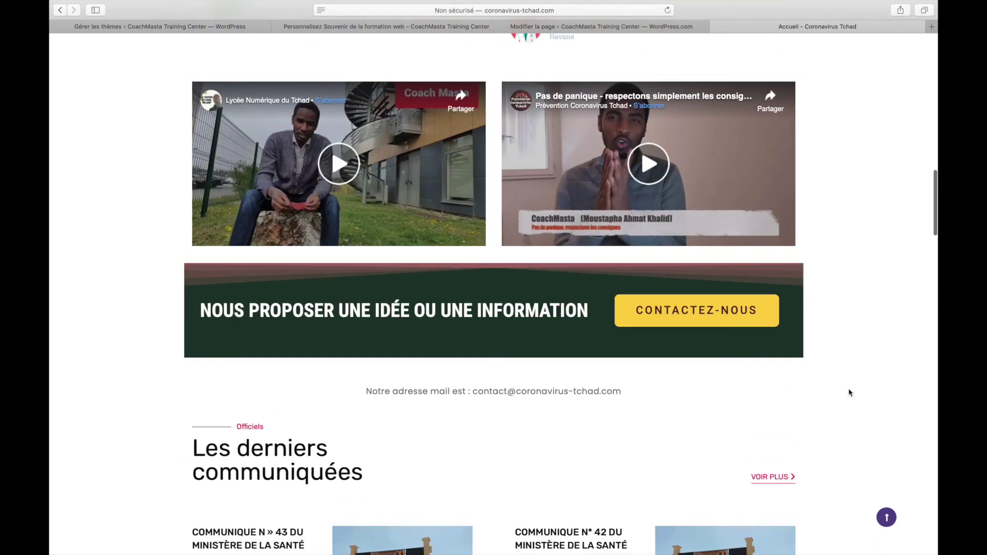
pyautogui.scroll(-15, 860, 446)
pyautogui.scroll(-20, 862, 444)
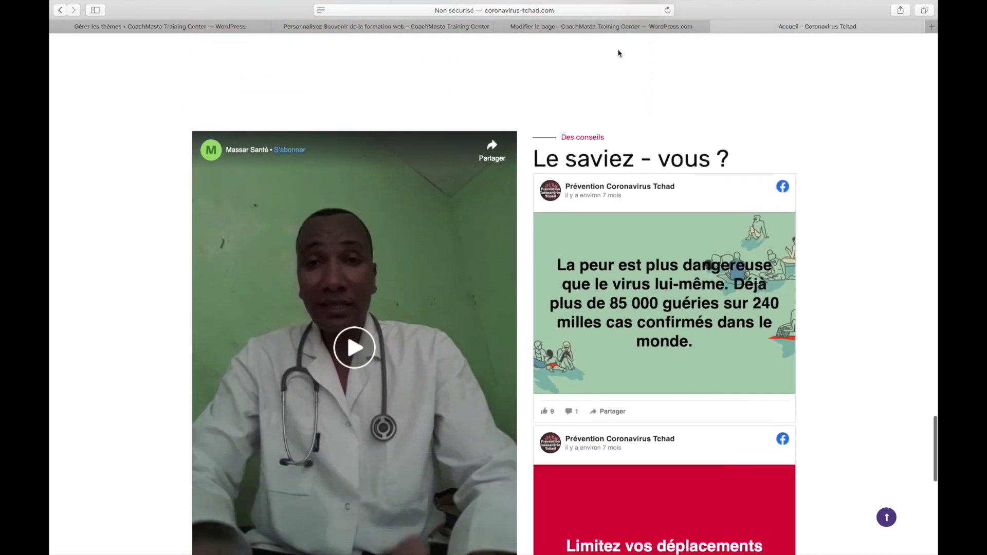
pyautogui.scroll(10, 433, 171)
pyautogui.scroll(10, 434, 171)
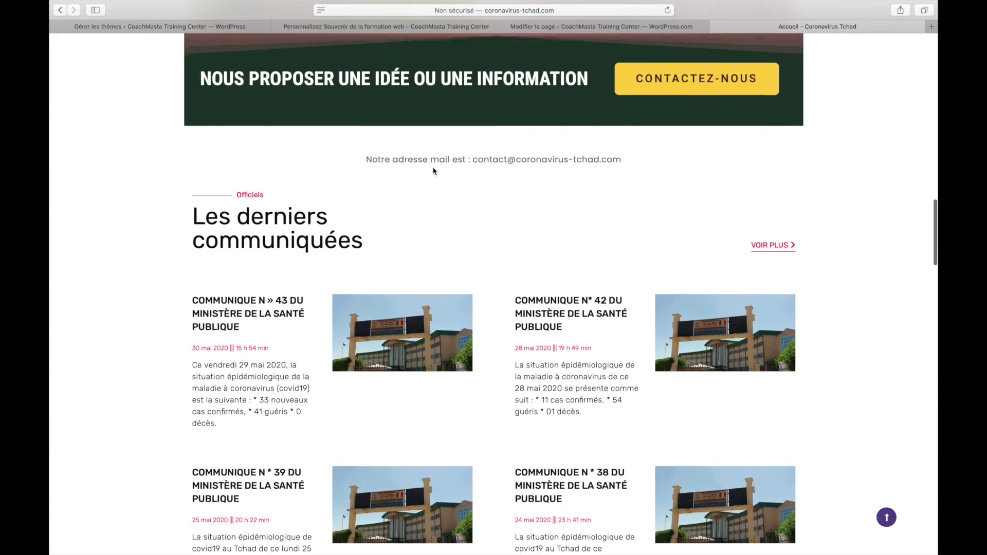
pyautogui.scroll(10, 433, 185)
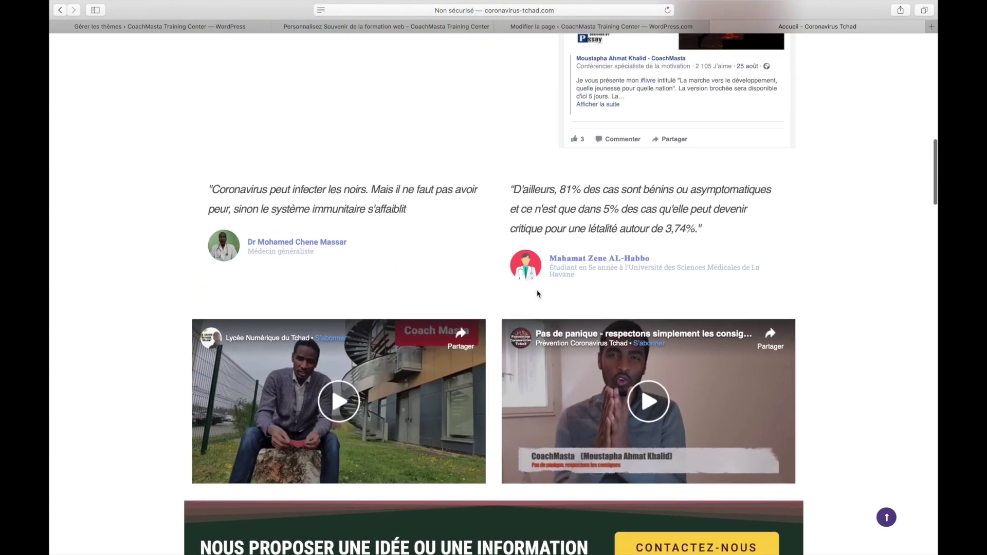
pyautogui.scroll(10, 433, 185)
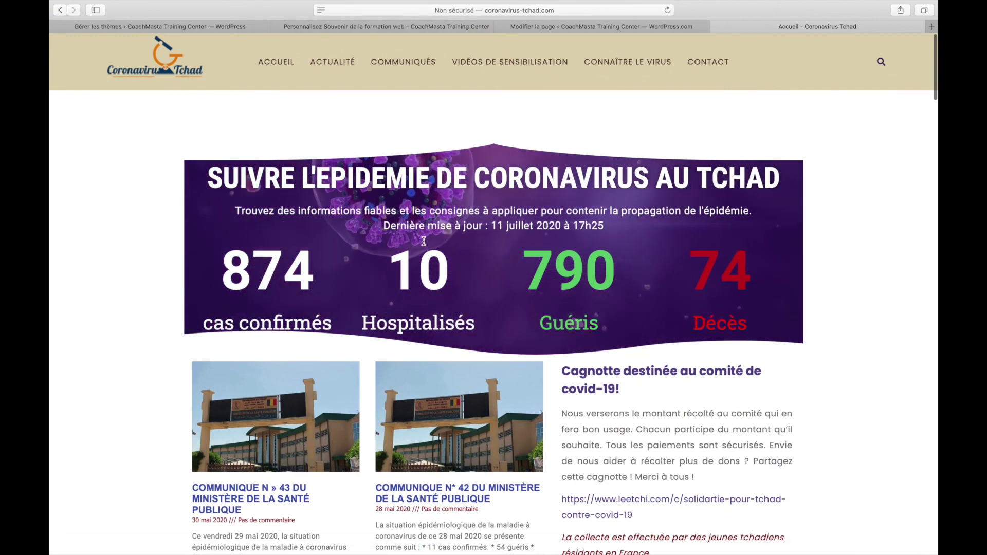
# Step: Return to the theme management page of the CoachMasta Training Center site's WordPress dashboard
pyautogui.click(154, 26)
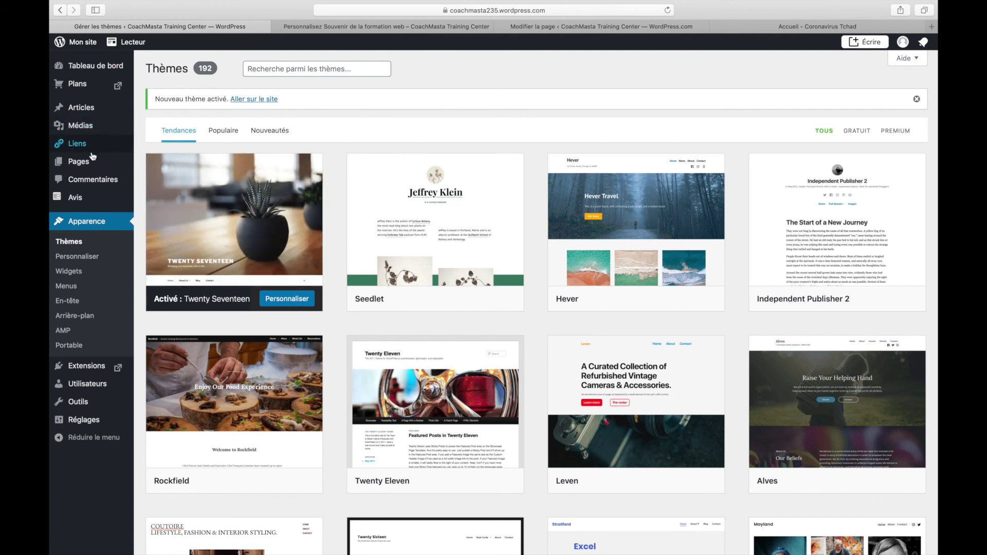
pyautogui.moveTo(89, 130)
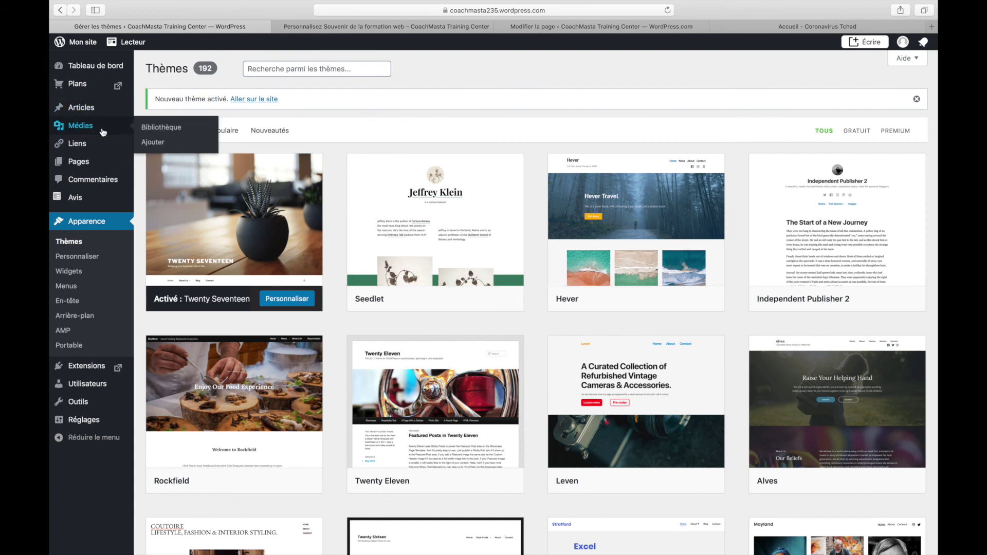